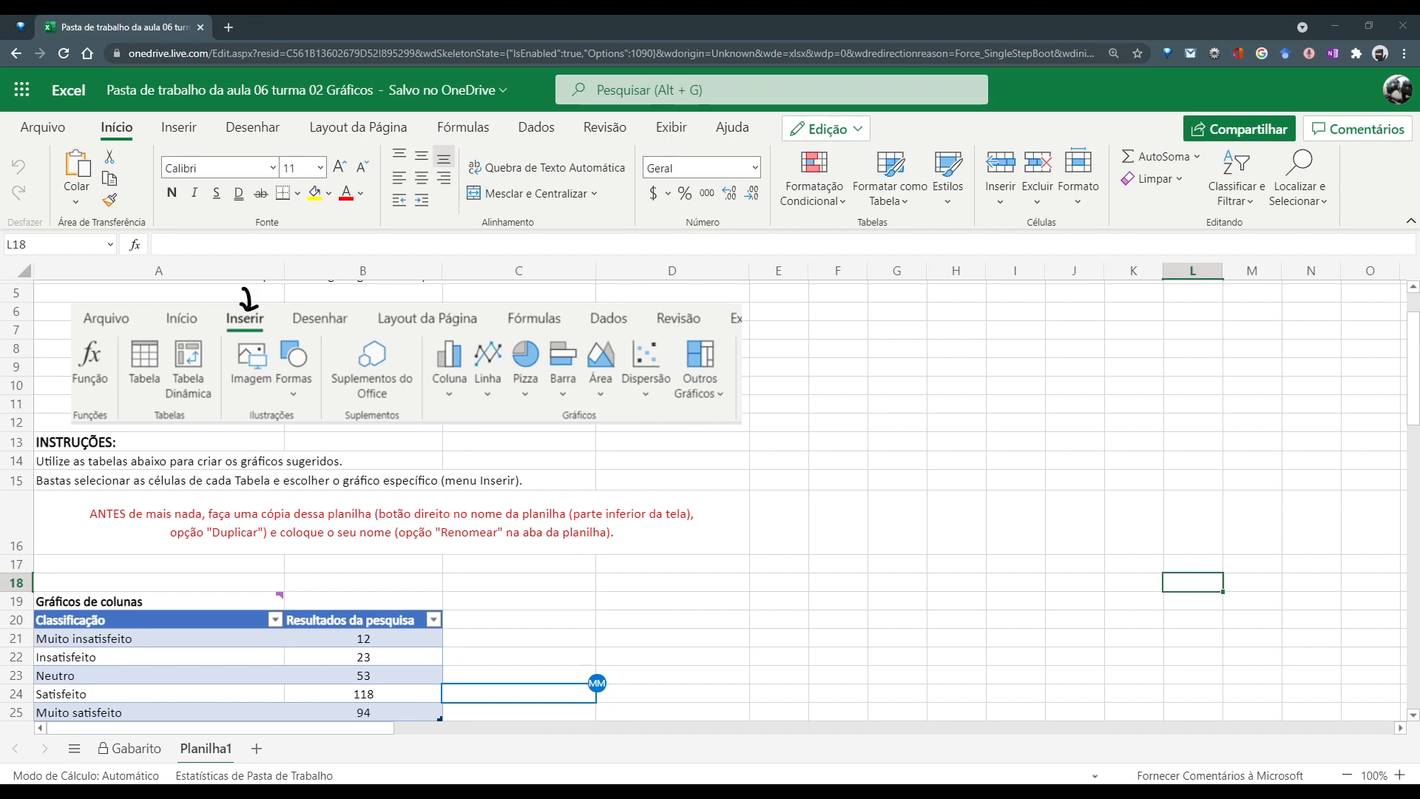
Switch to desktop Excel, select the survey table A20:B25 and review its Quick Analysis categories
{"action": "left_click", "coordinate": [525, 790]}
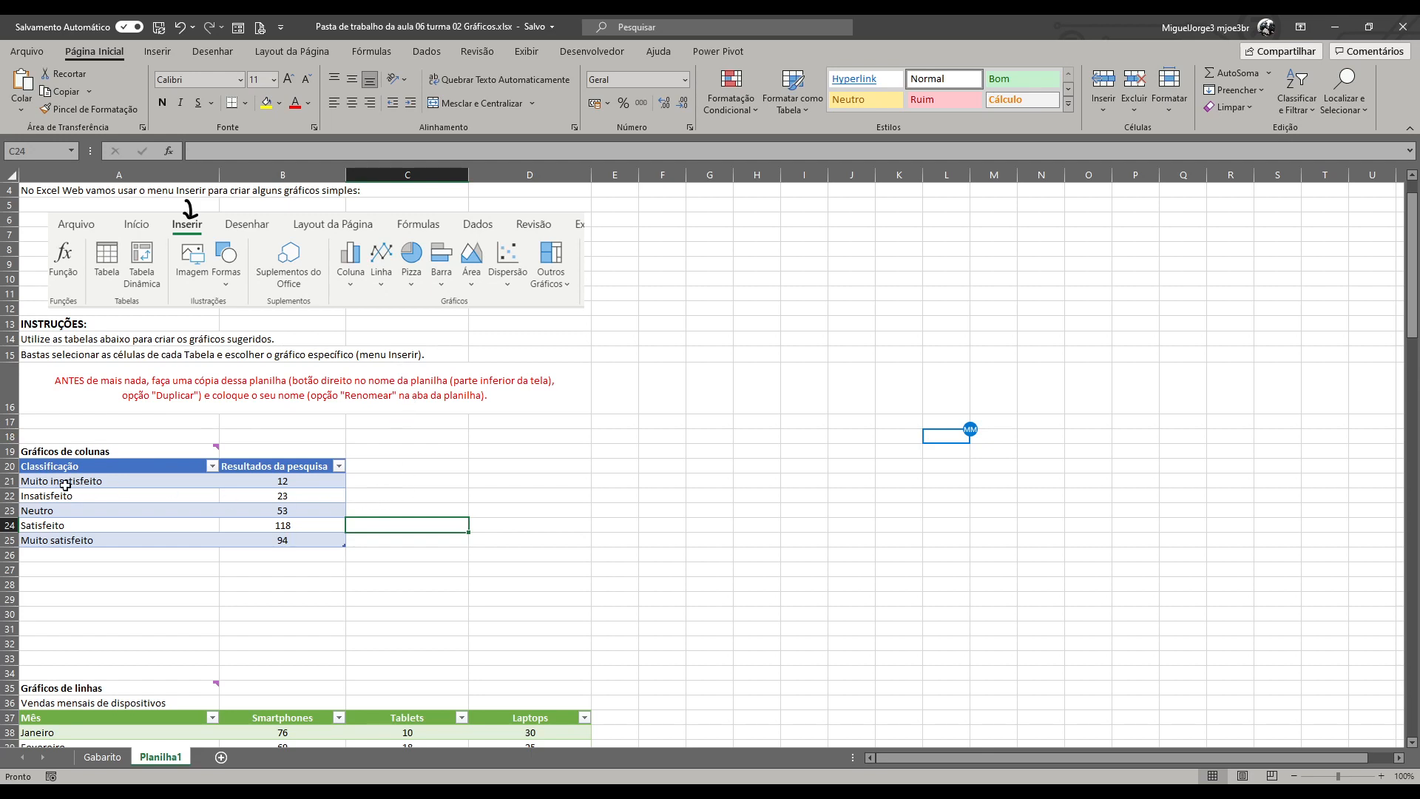
{"action": "left_click_drag", "start_coordinate": [51, 464], "coordinate": [282, 542]}
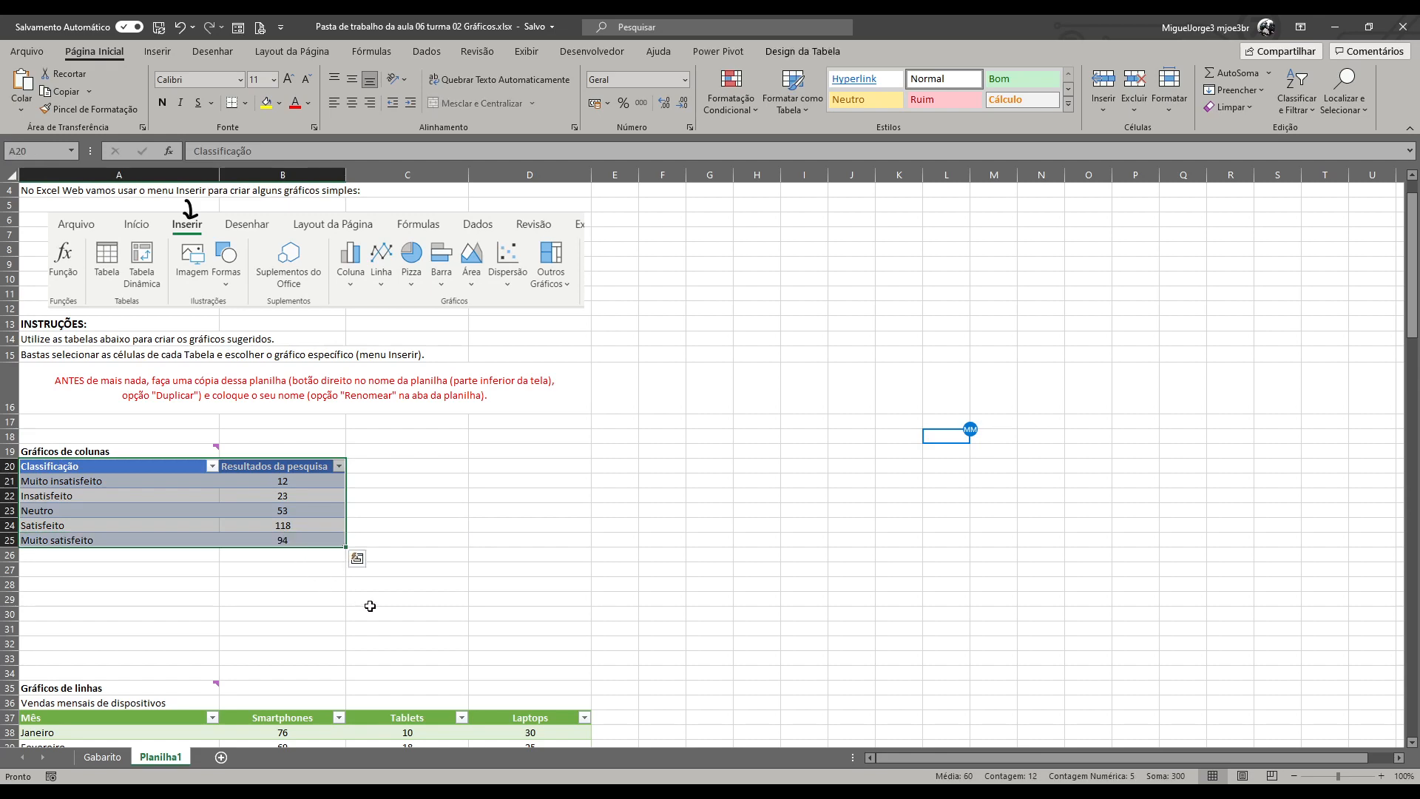
{"action": "scroll", "coordinate": [370, 606], "scroll_direction": "up", "scroll_amount": 3}
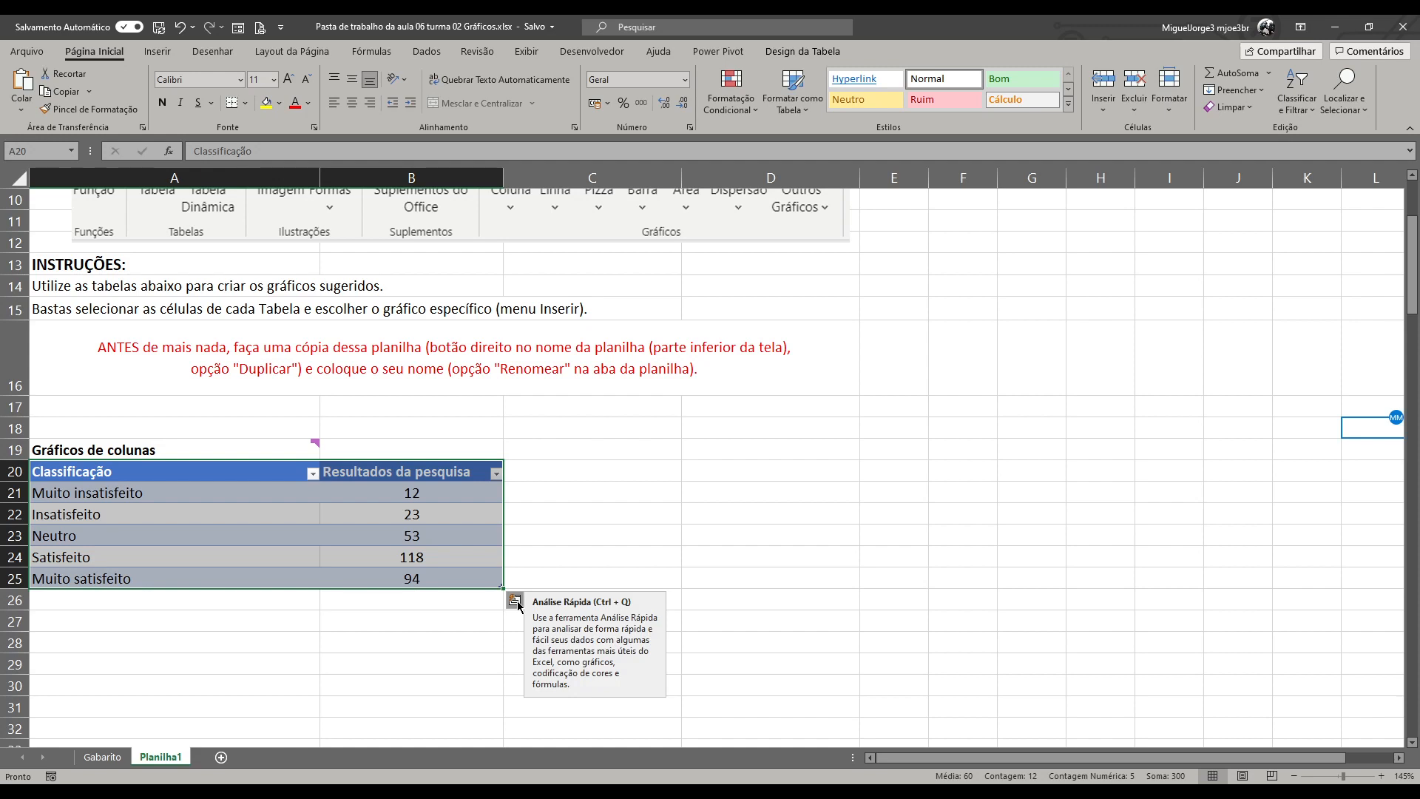
{"action": "left_click", "coordinate": [515, 600]}
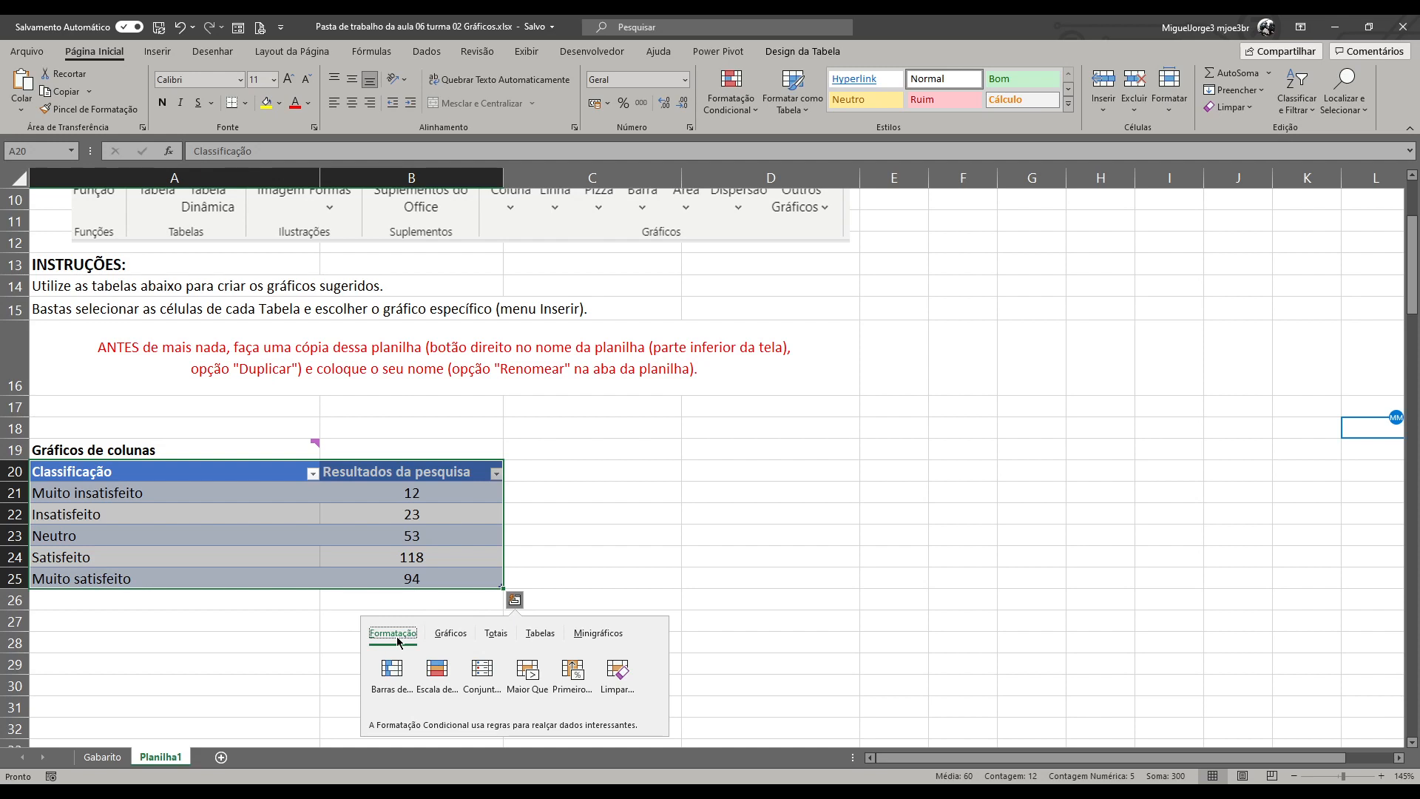
{"action": "left_click", "coordinate": [451, 634]}
{"action": "left_click", "coordinate": [494, 636]}
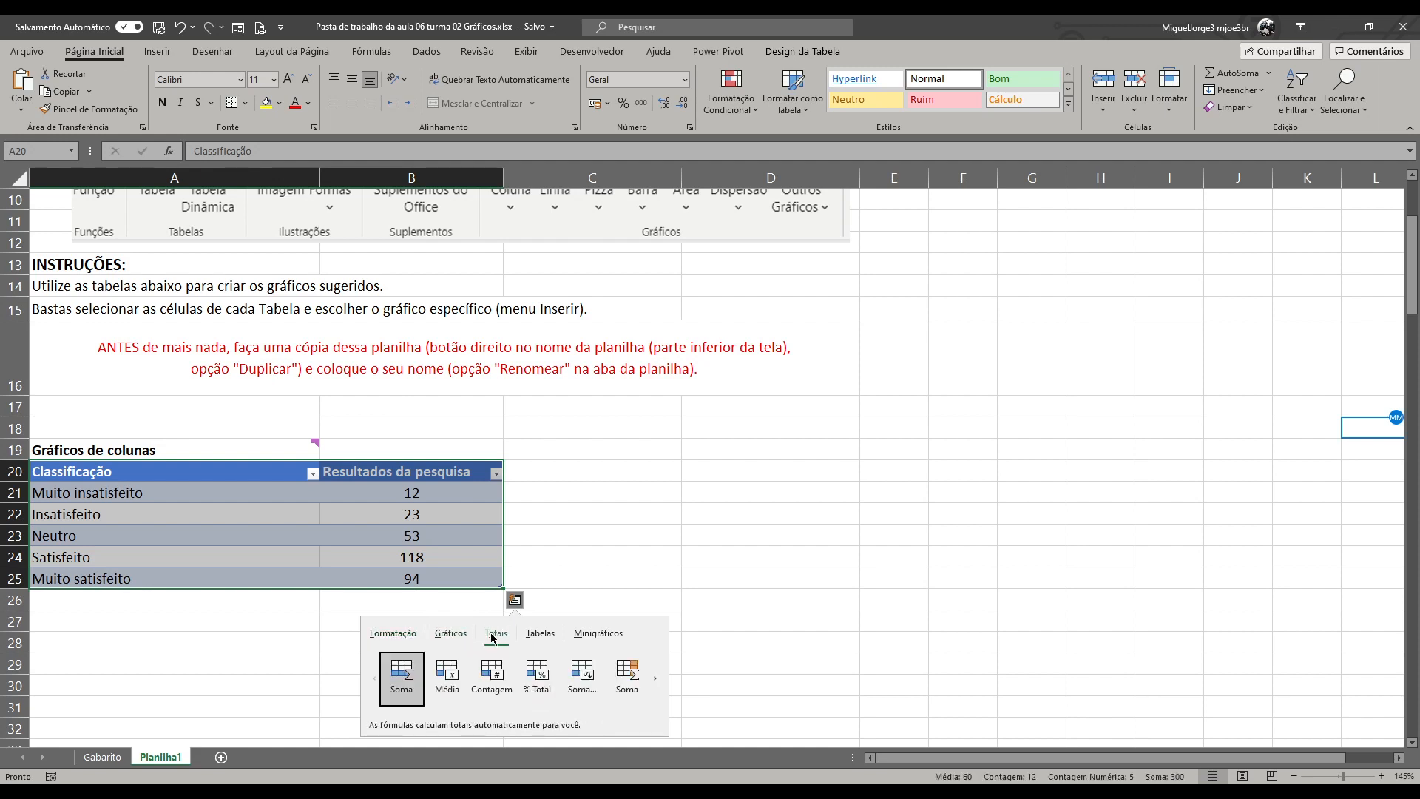
{"action": "left_click", "coordinate": [540, 635]}
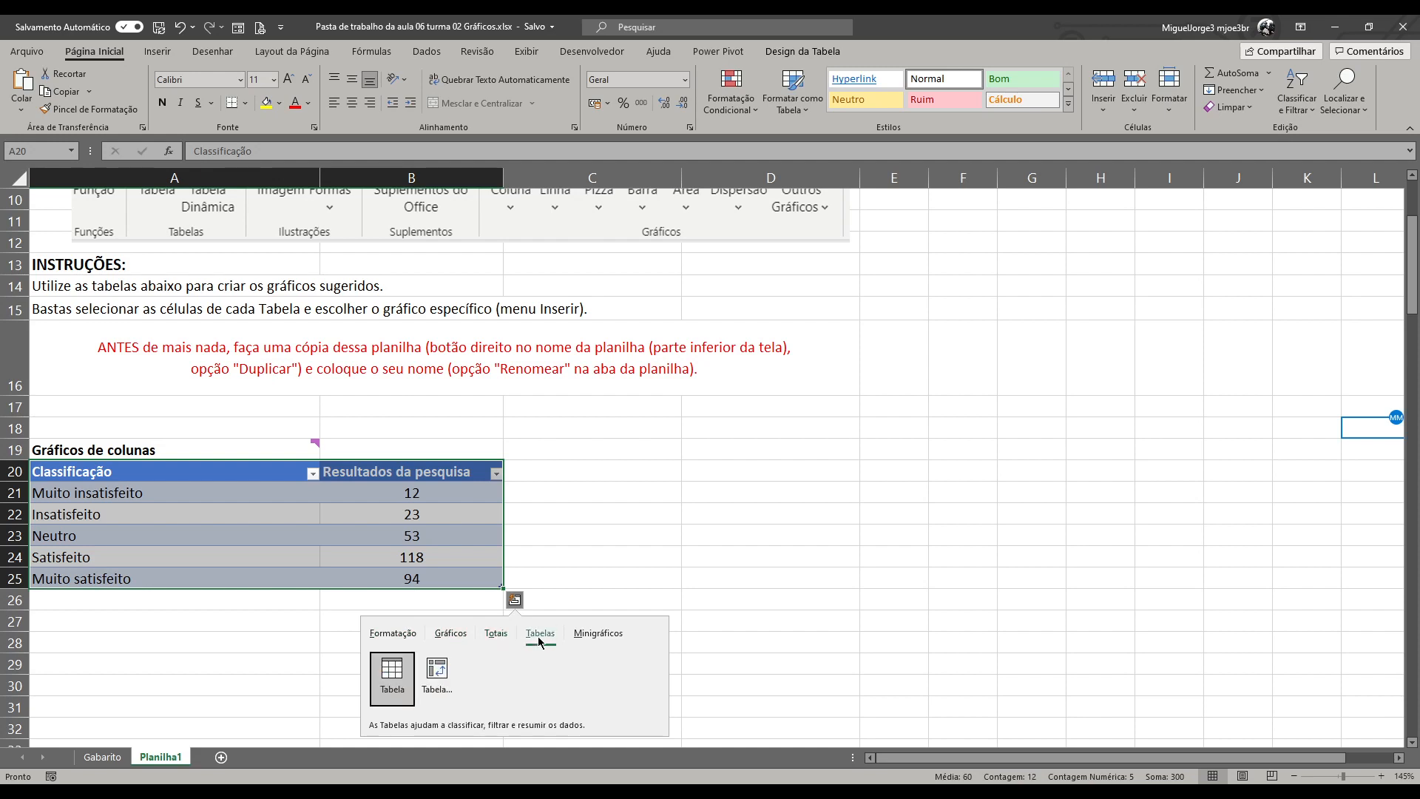
{"action": "left_click", "coordinate": [592, 636]}
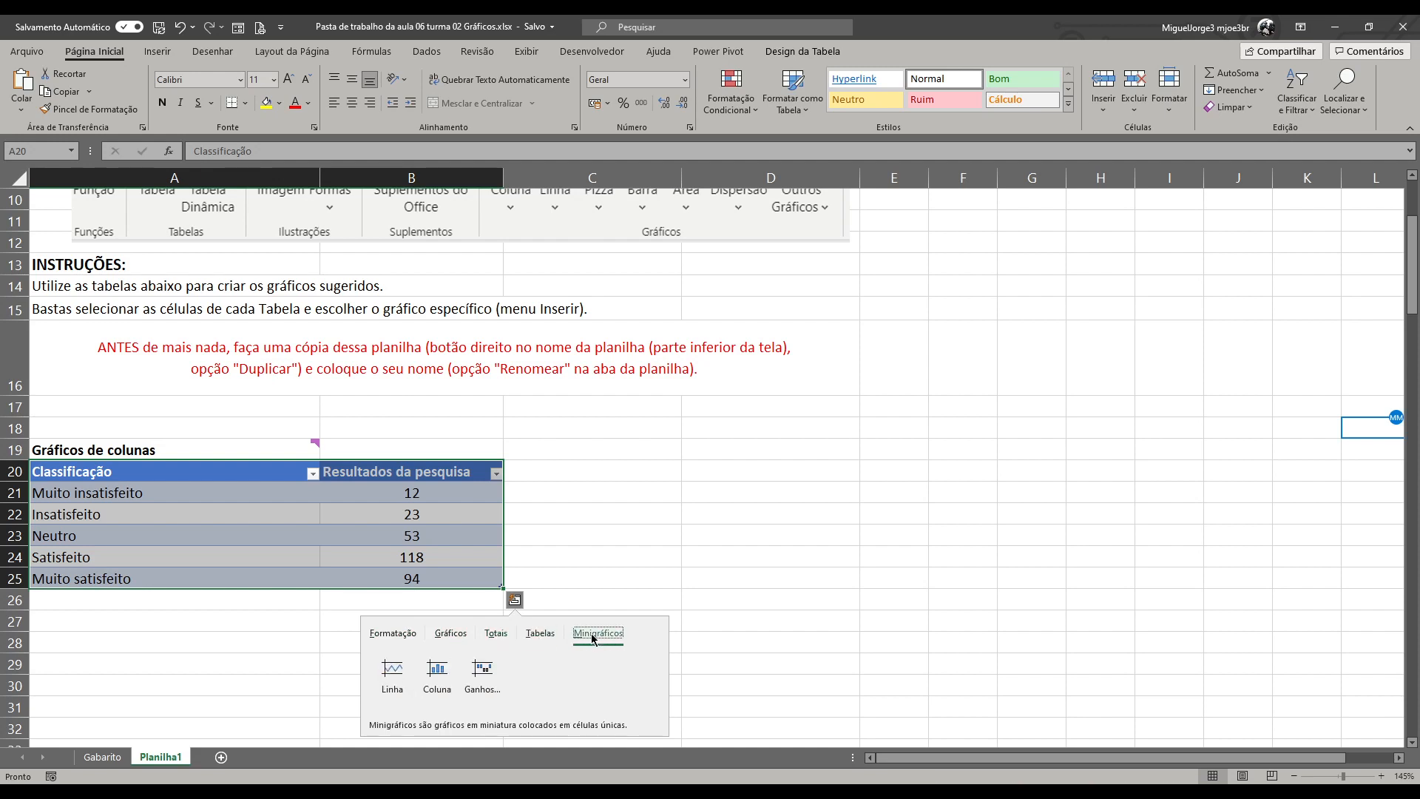
{"action": "left_click", "coordinate": [450, 639]}
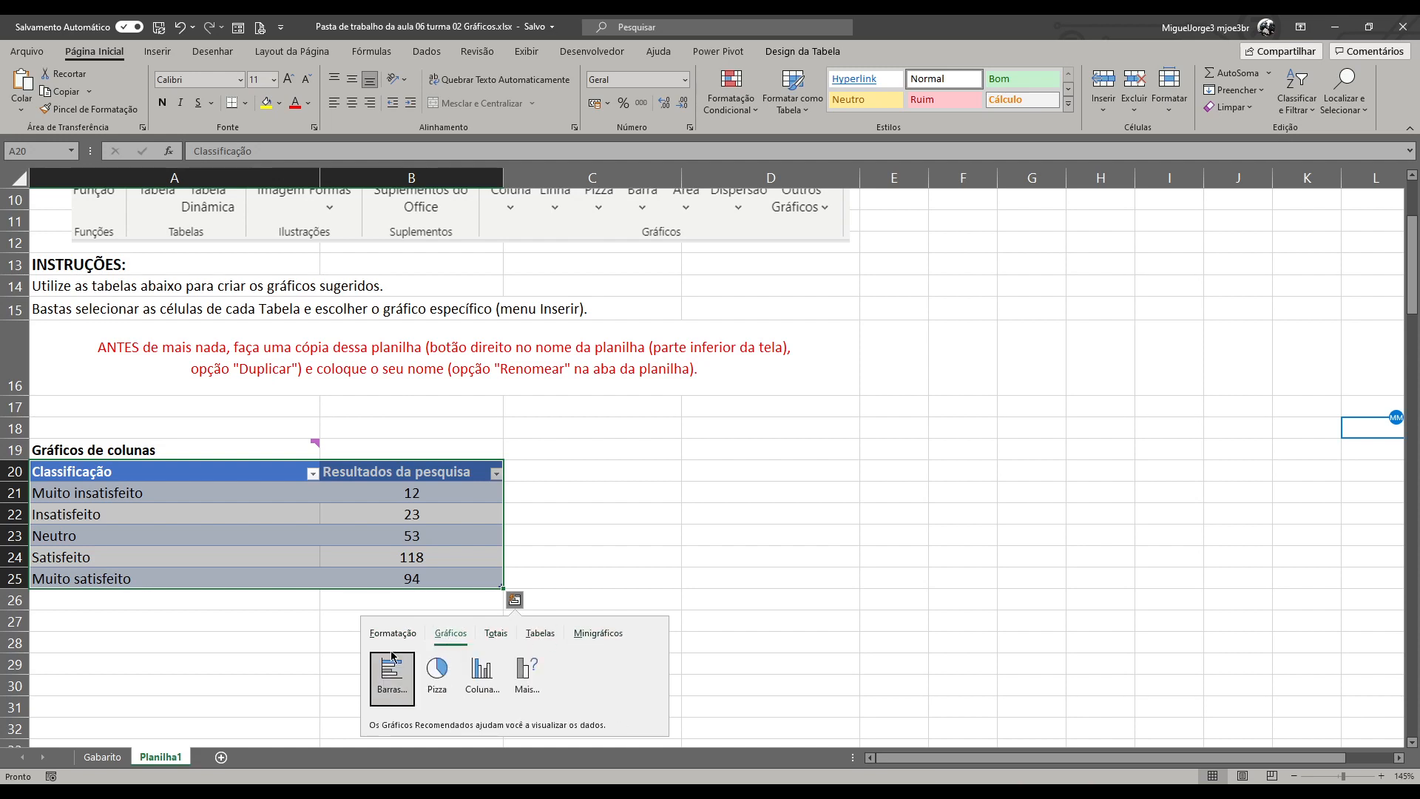
Try a clustered column chart of the survey results from Quick Analysis, then delete it
{"action": "mouse_move", "coordinate": [392, 695]}
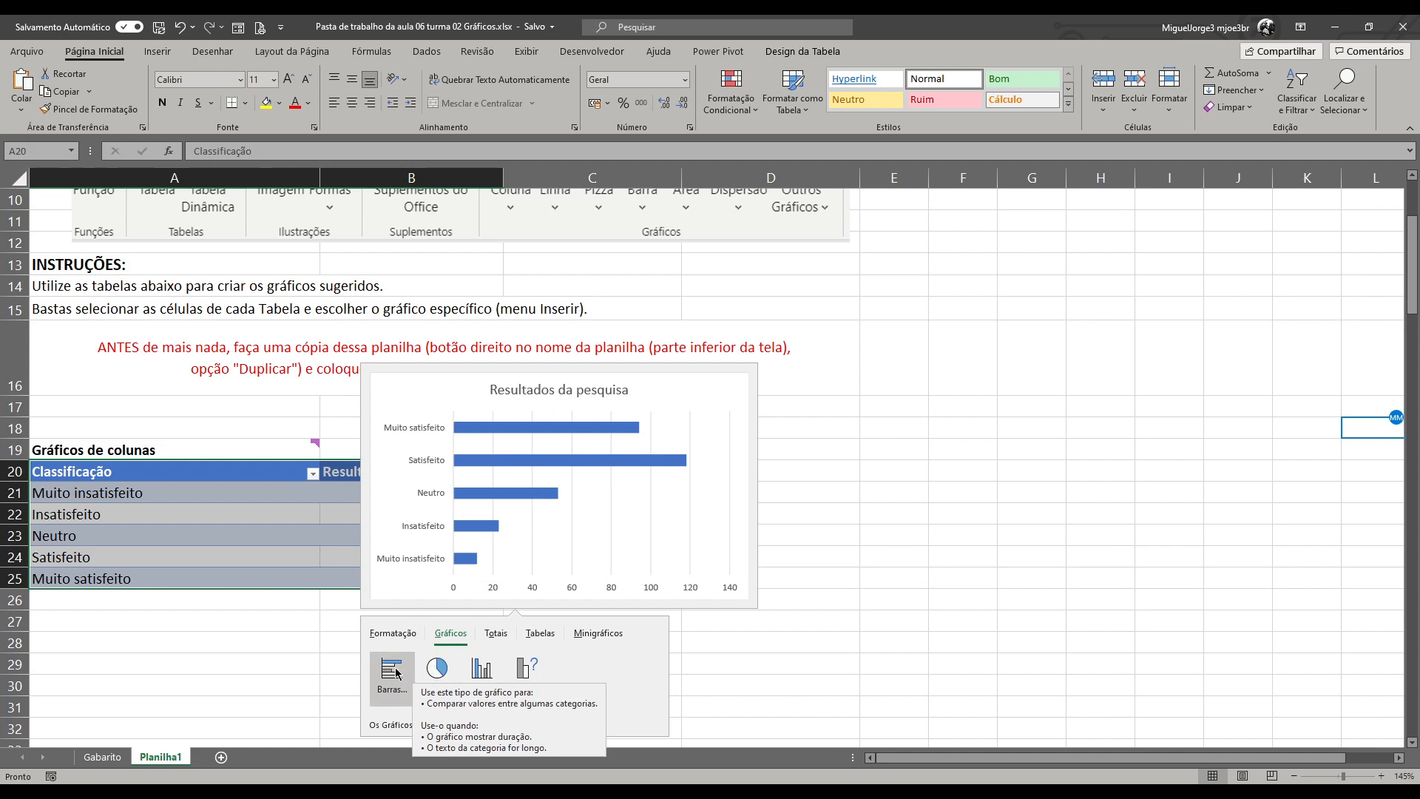
{"action": "left_click", "coordinate": [471, 671]}
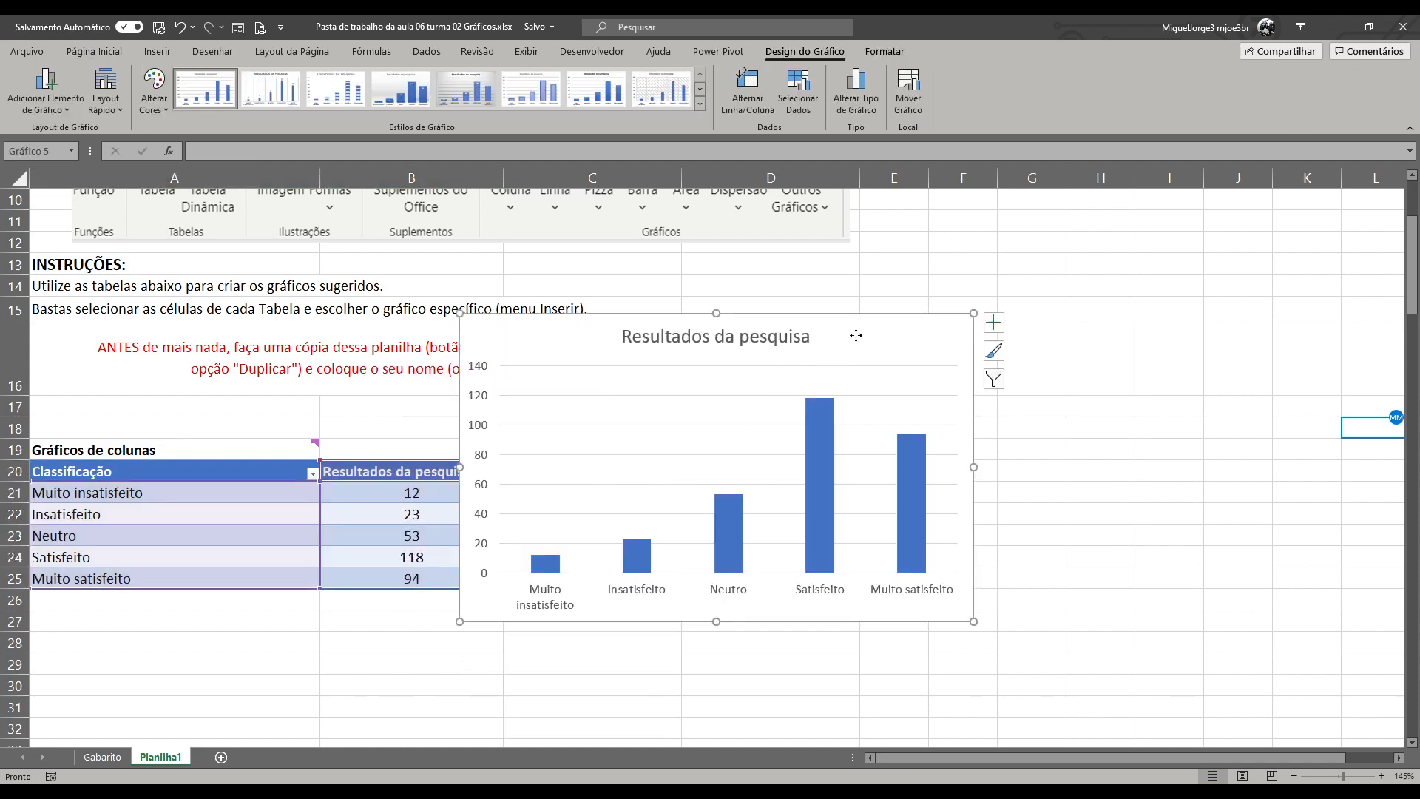
{"action": "mouse_move", "coordinate": [856, 334]}
{"action": "left_mouse_down"}
{"action": "mouse_move", "coordinate": [945, 392]}
{"action": "mouse_move", "coordinate": [939, 418]}
{"action": "left_mouse_up"}
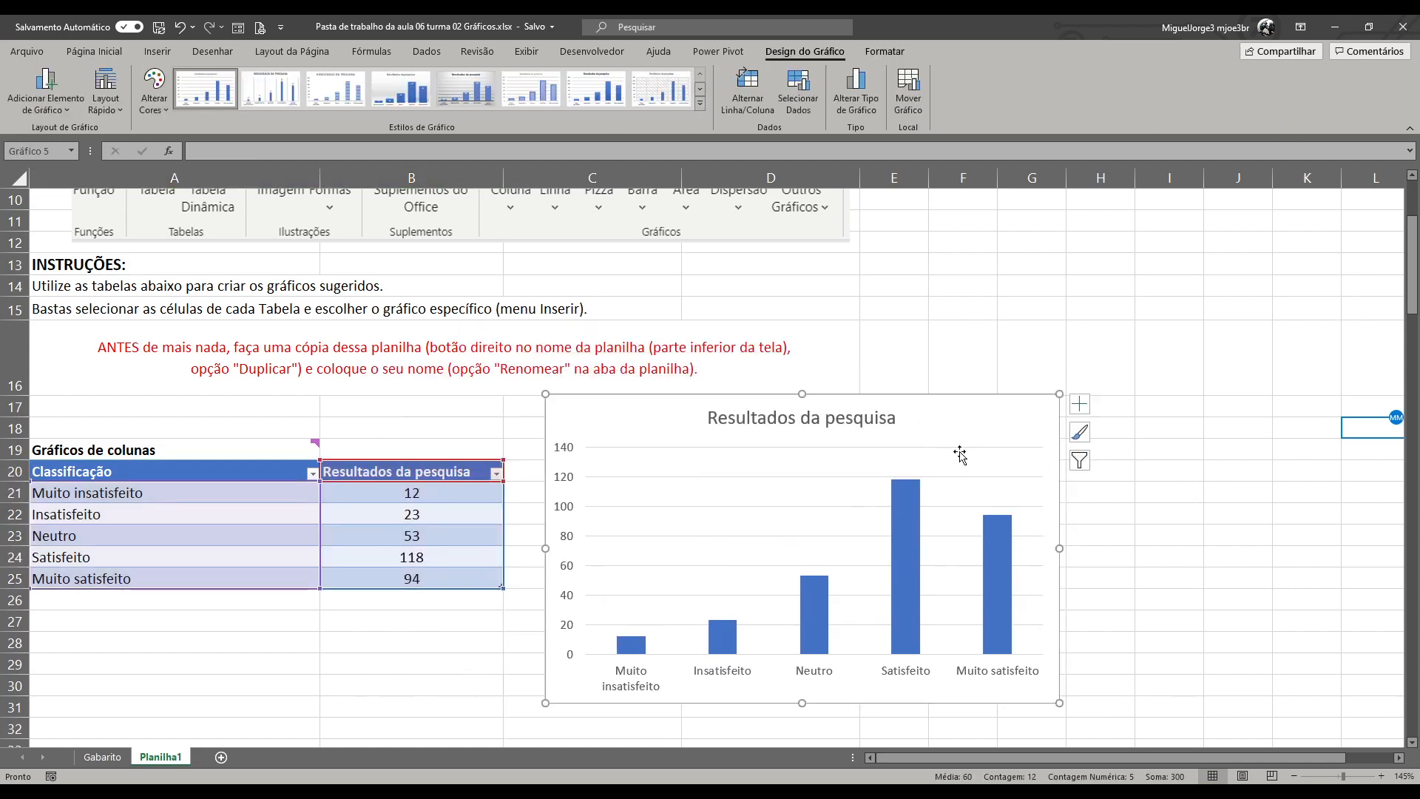
{"action": "key", "text": "Delete"}
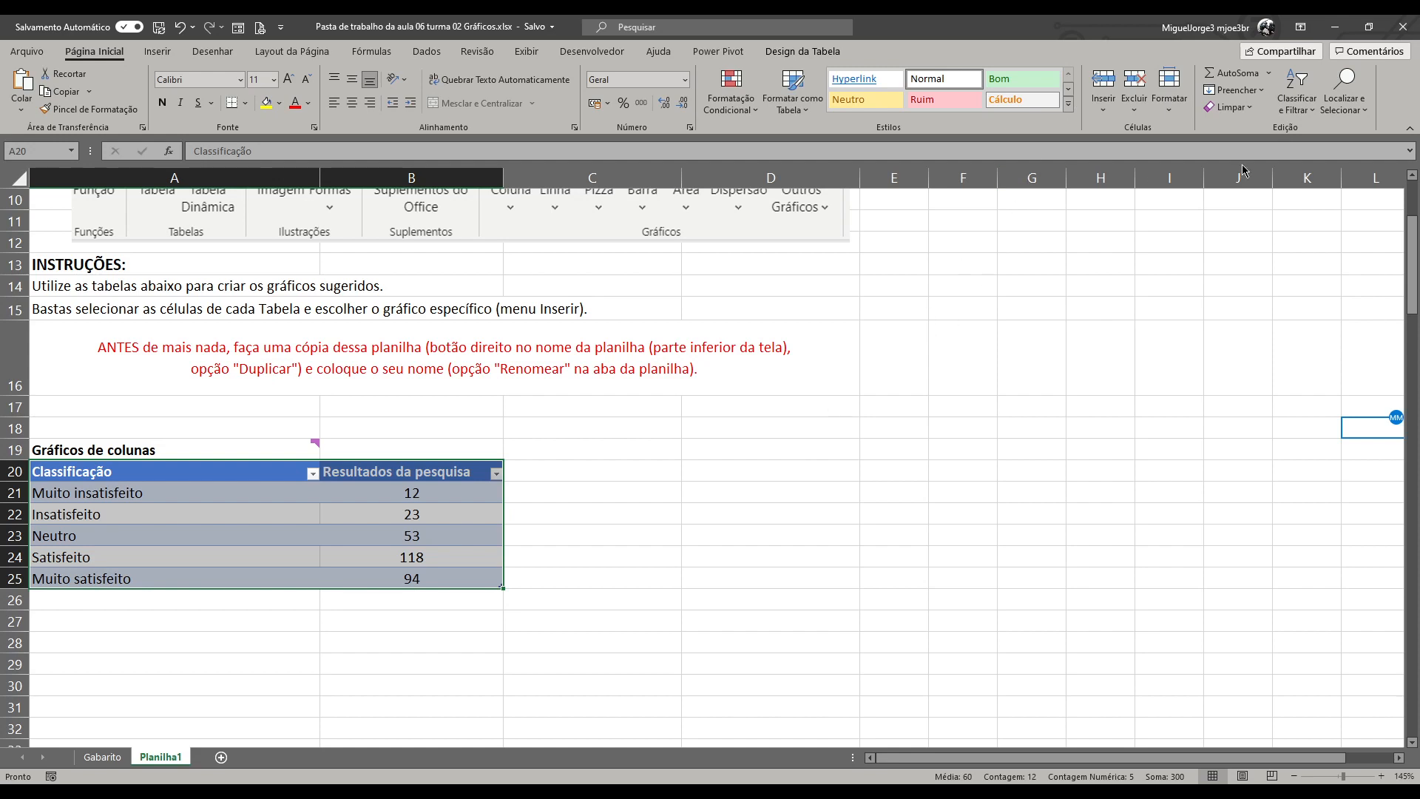
Switch to Excel for the web, insert a clustered 2D column chart from A20:B25 and place it beside the survey table
{"action": "left_click", "coordinate": [1334, 27]}
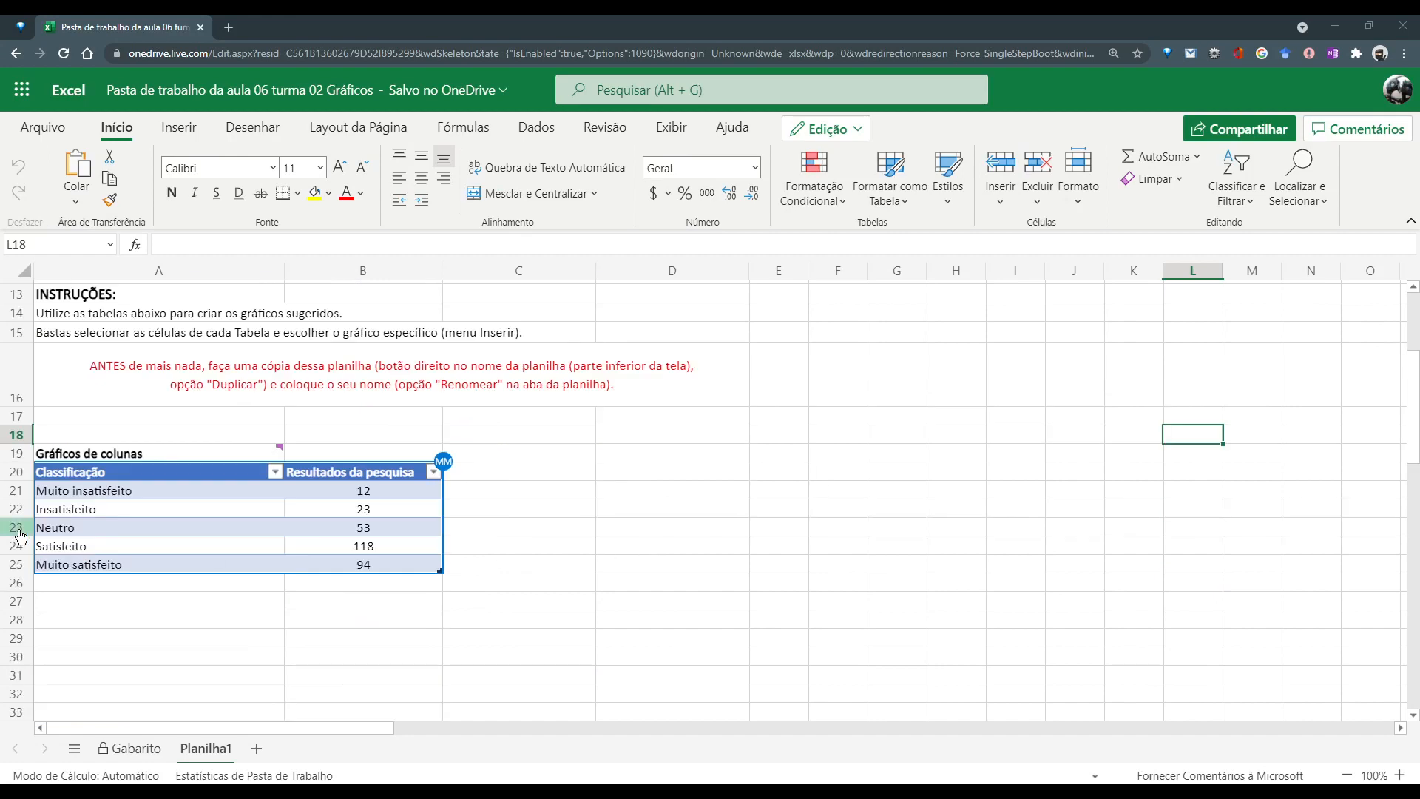
{"action": "left_click_drag", "start_coordinate": [49, 468], "coordinate": [366, 568]}
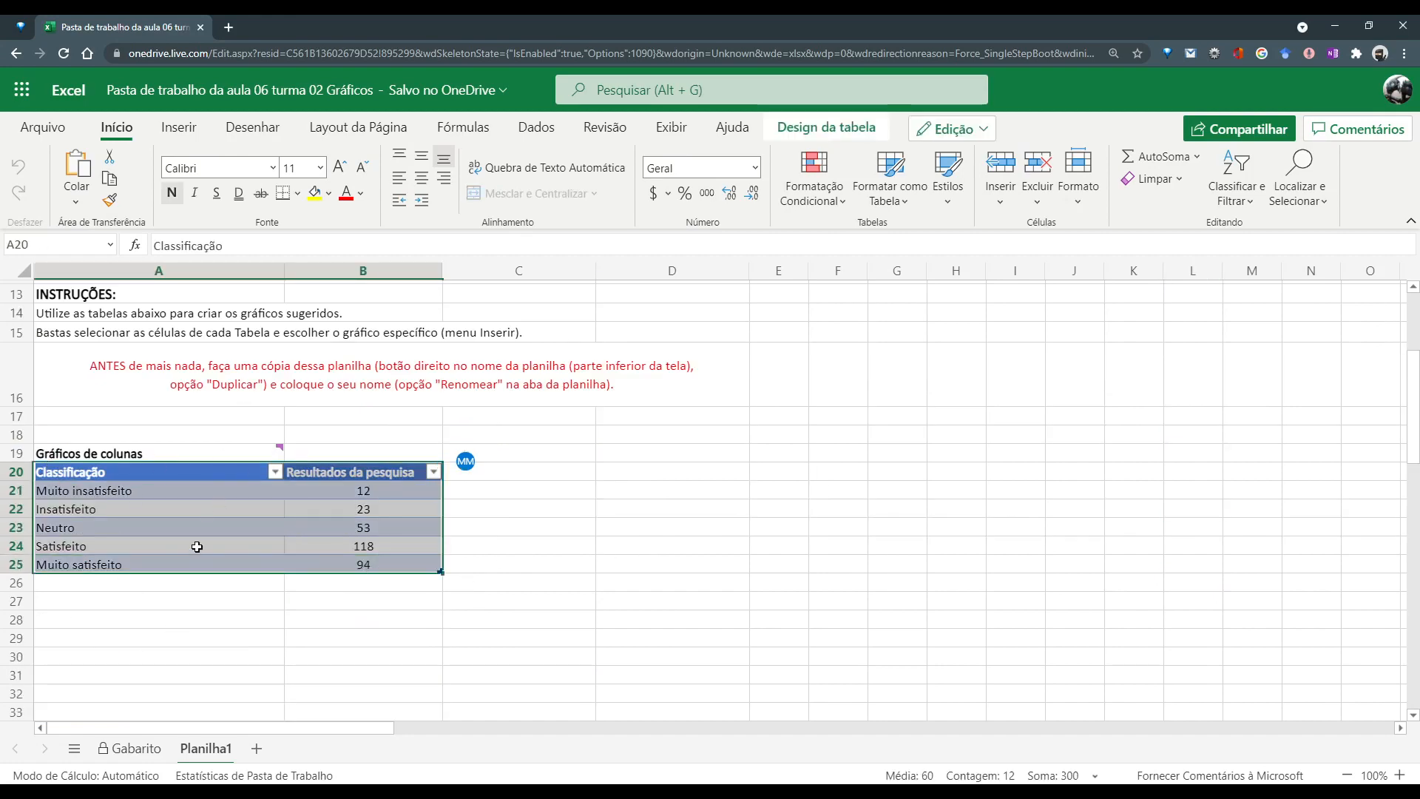
{"action": "left_click", "coordinate": [188, 133]}
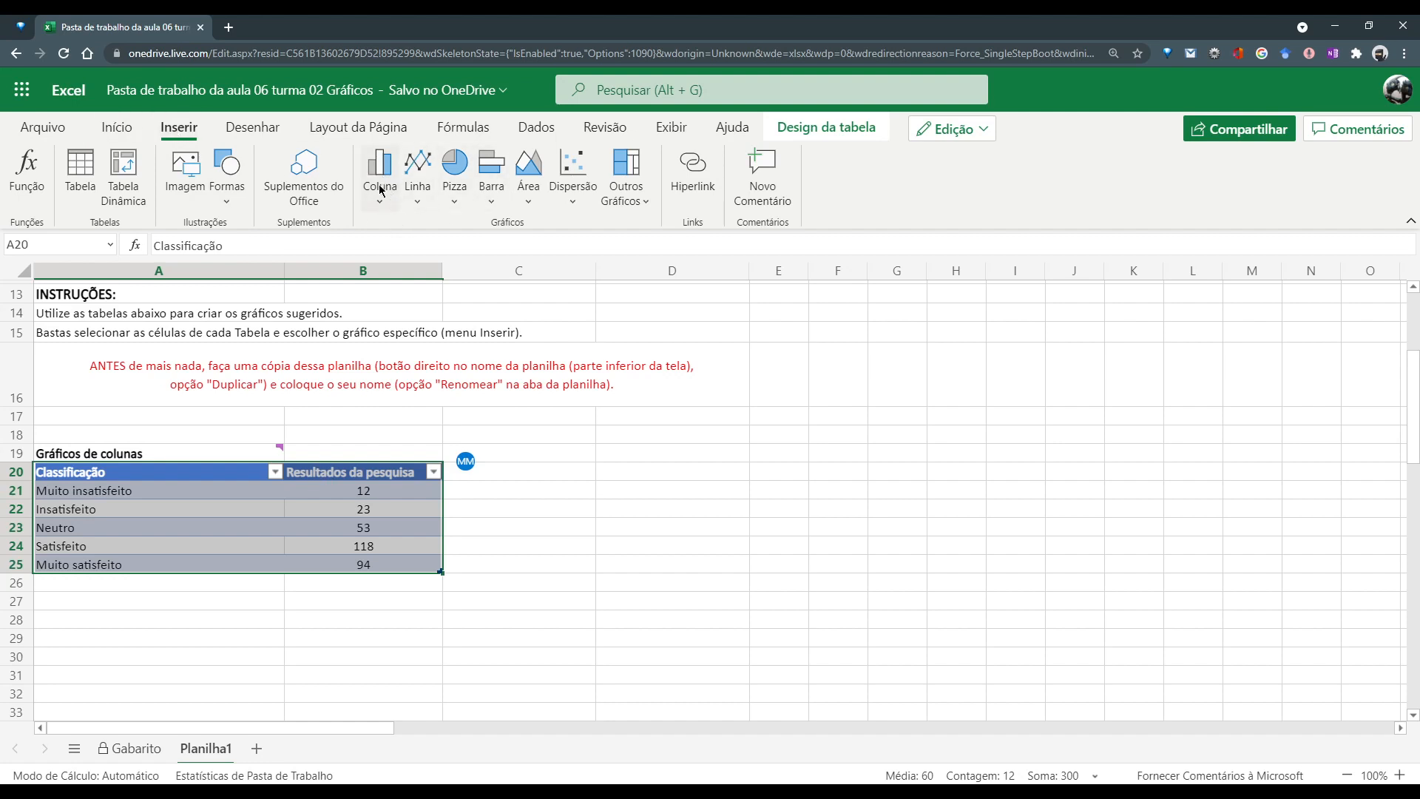
{"action": "left_click", "coordinate": [382, 209]}
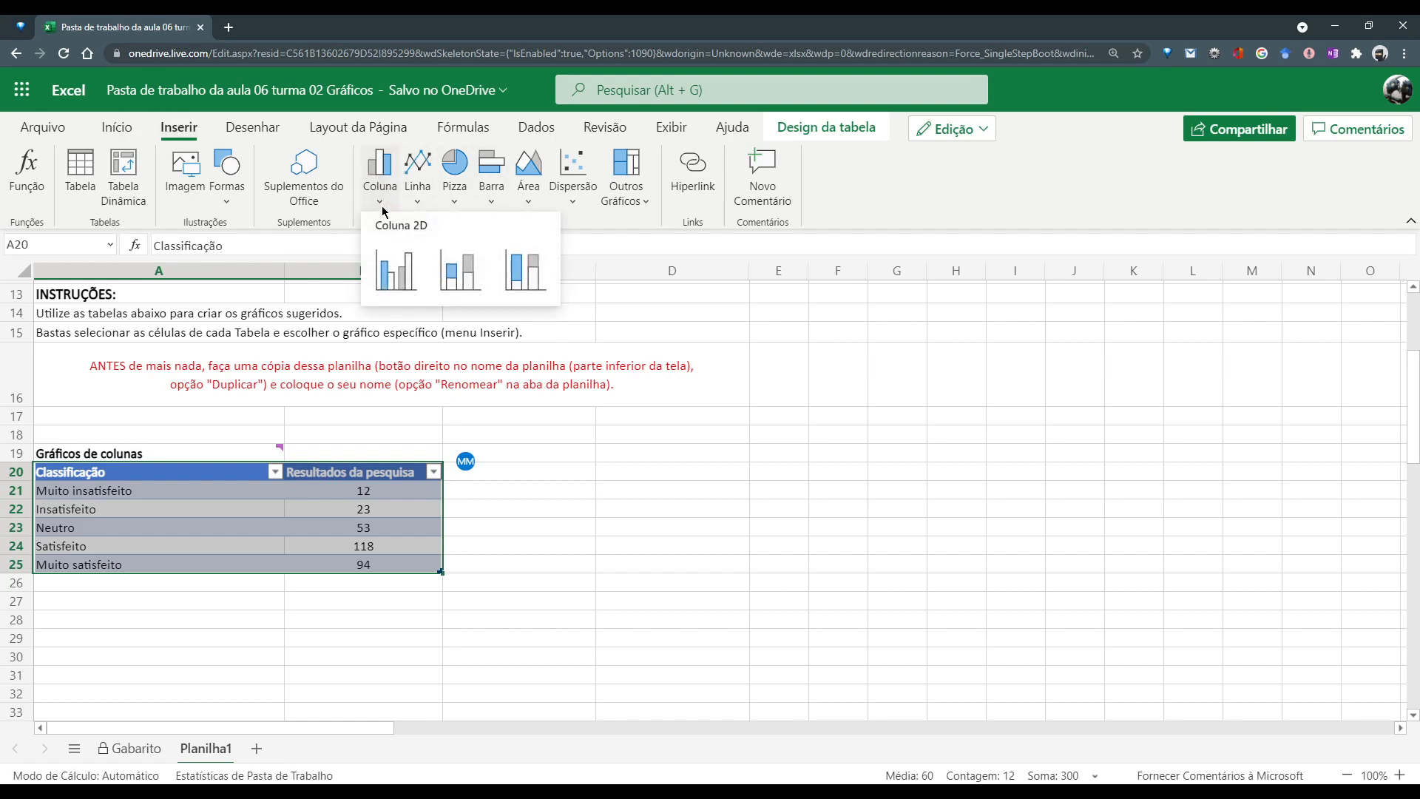
{"action": "left_click", "coordinate": [384, 169]}
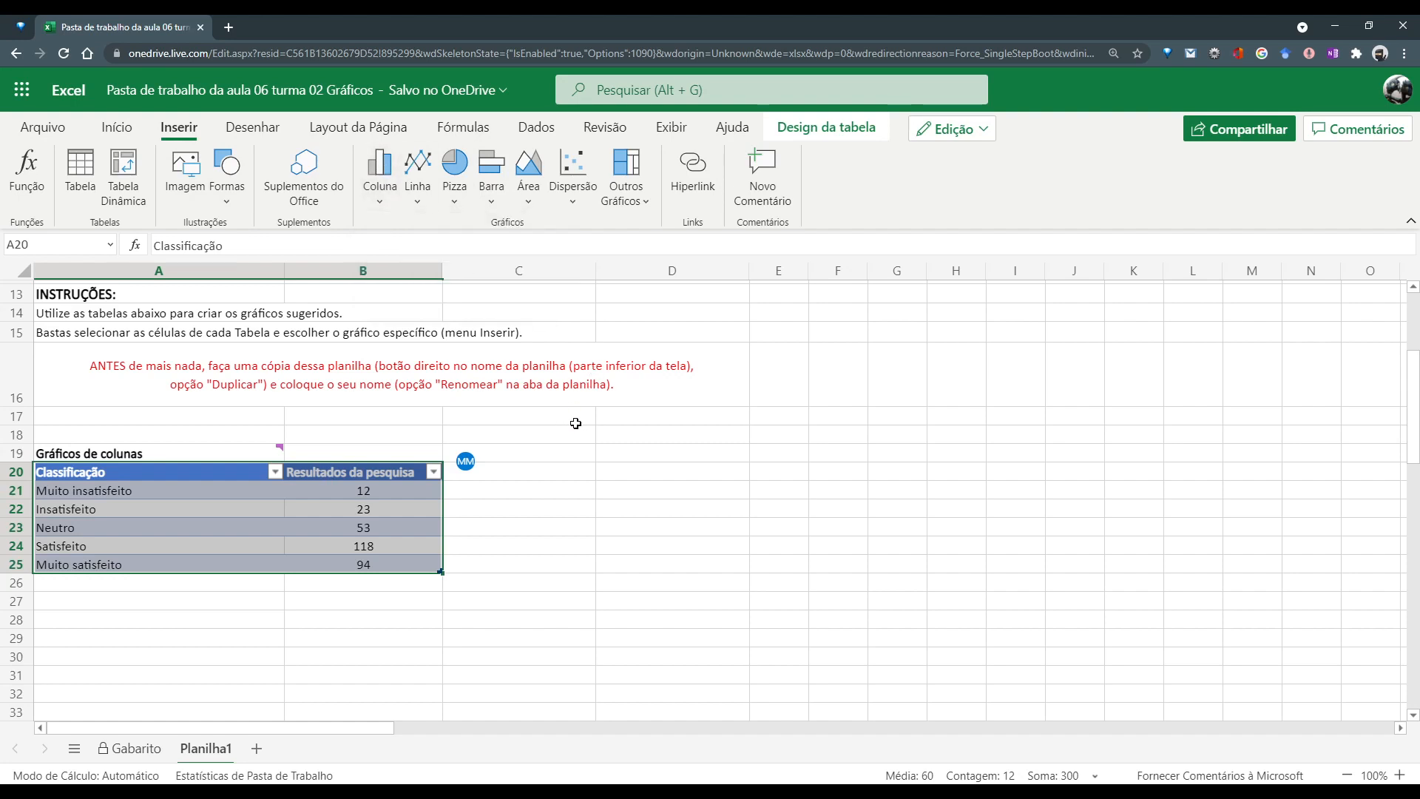
{"action": "left_click", "coordinate": [378, 179]}
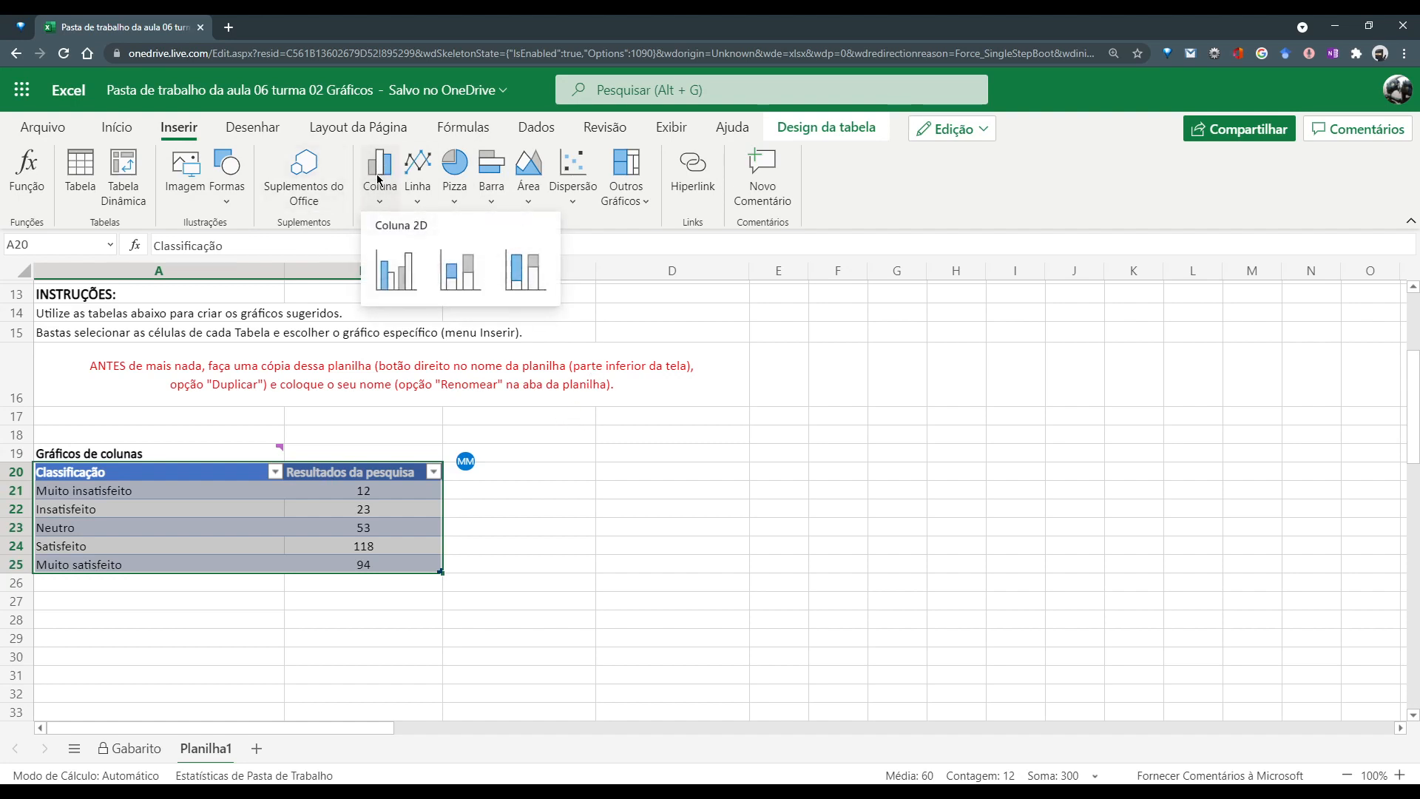
{"action": "left_click", "coordinate": [396, 271]}
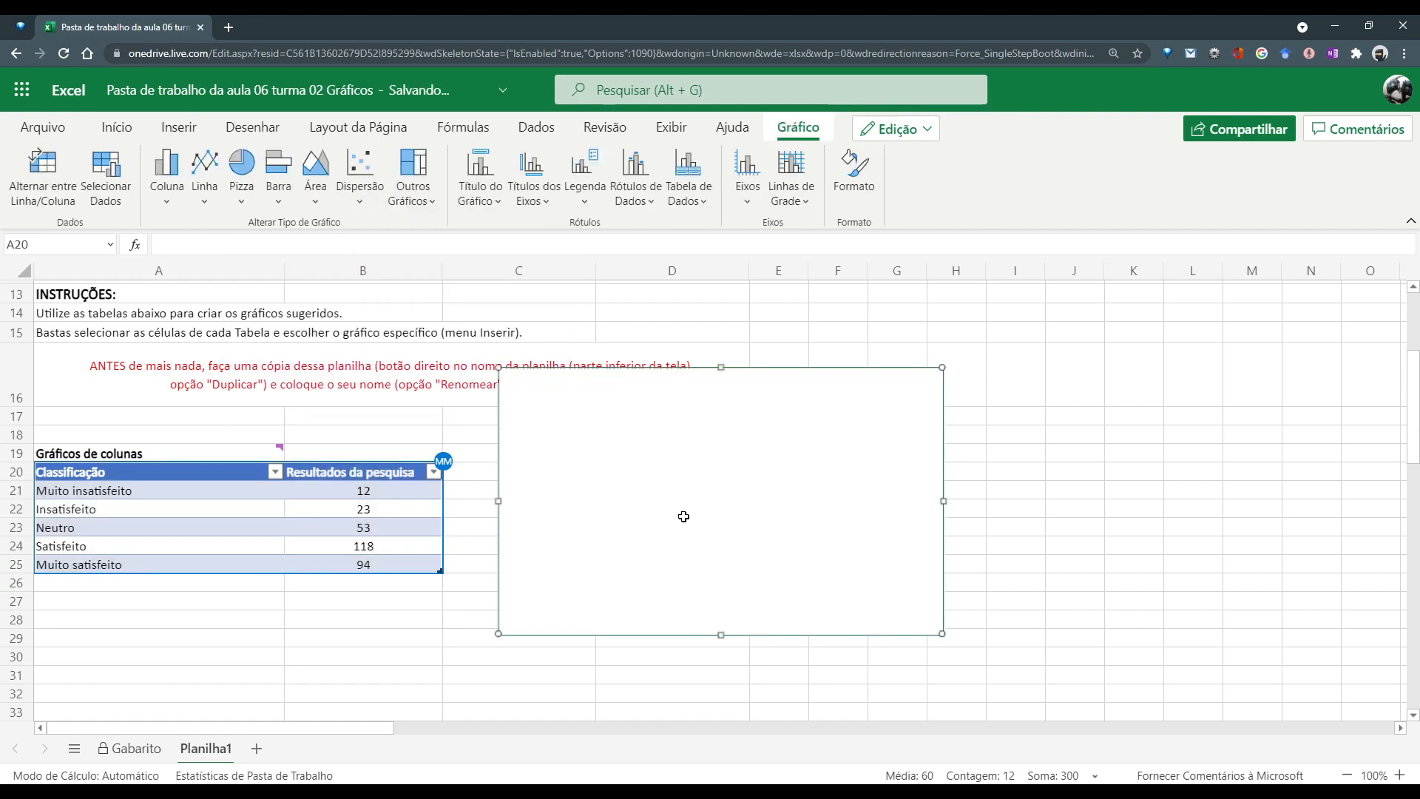
{"action": "left_click_drag", "start_coordinate": [881, 667], "coordinate": [867, 549]}
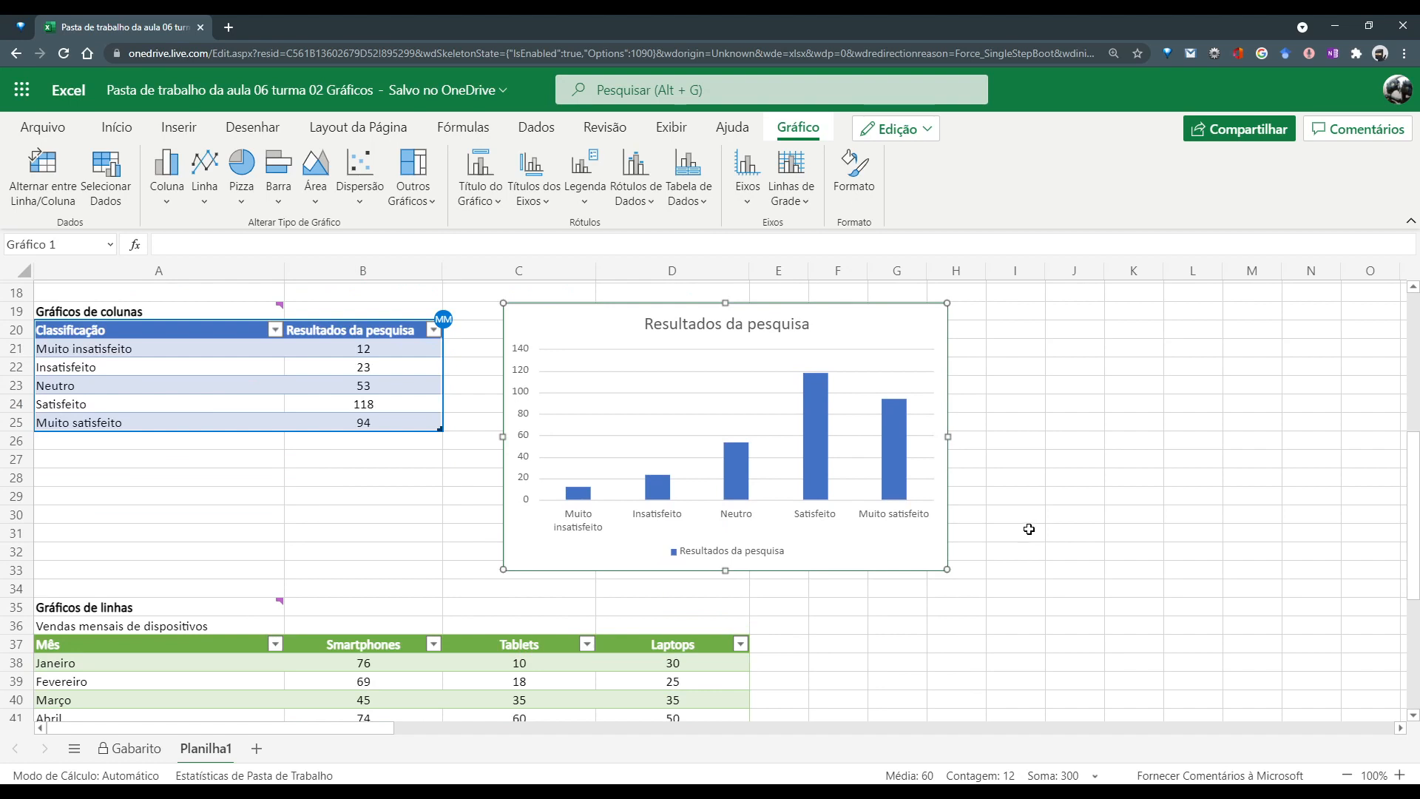
{"action": "scroll", "coordinate": [1022, 525], "scroll_direction": "up", "scroll_amount": 2}
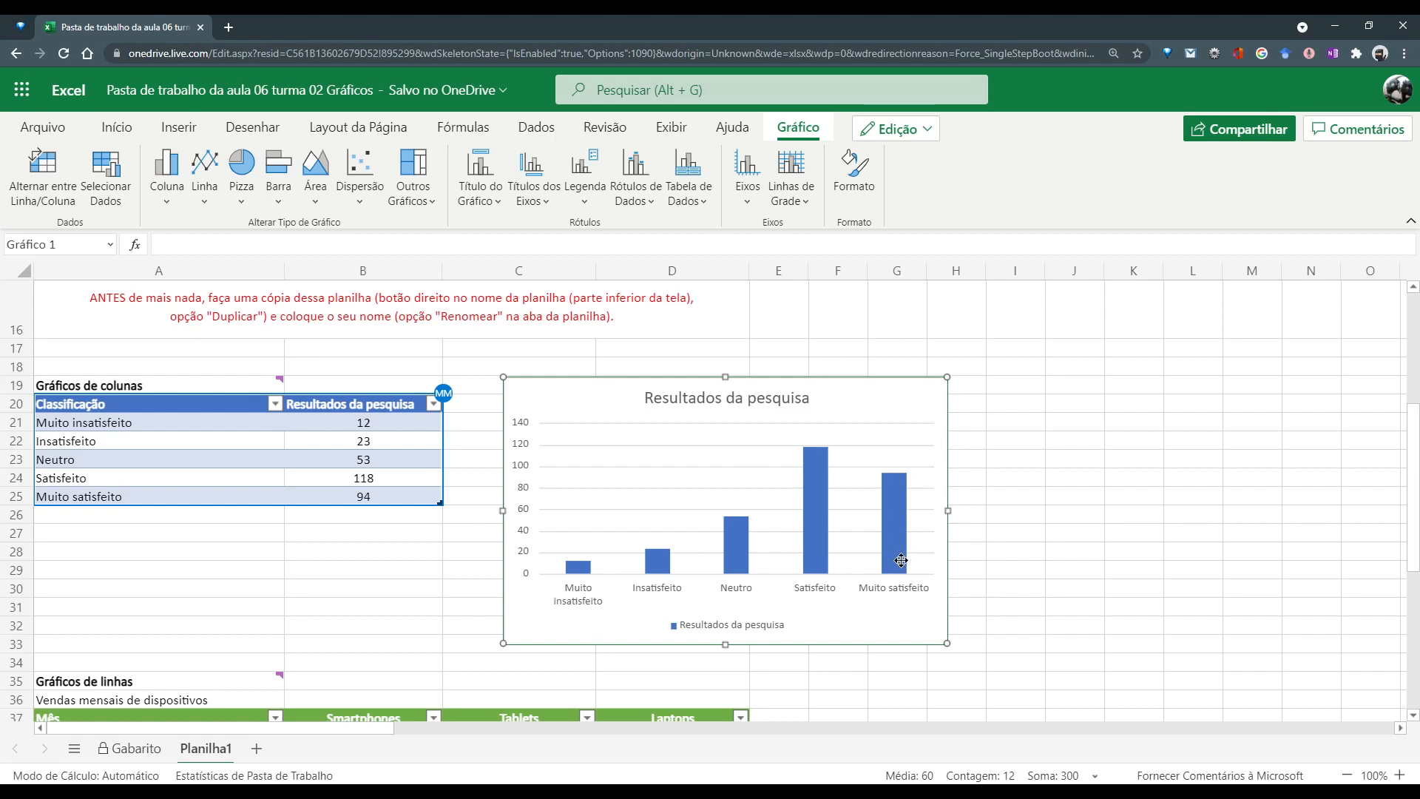
Open the format settings of the chart's data series from its columns, then close them
{"action": "left_click", "coordinate": [823, 528]}
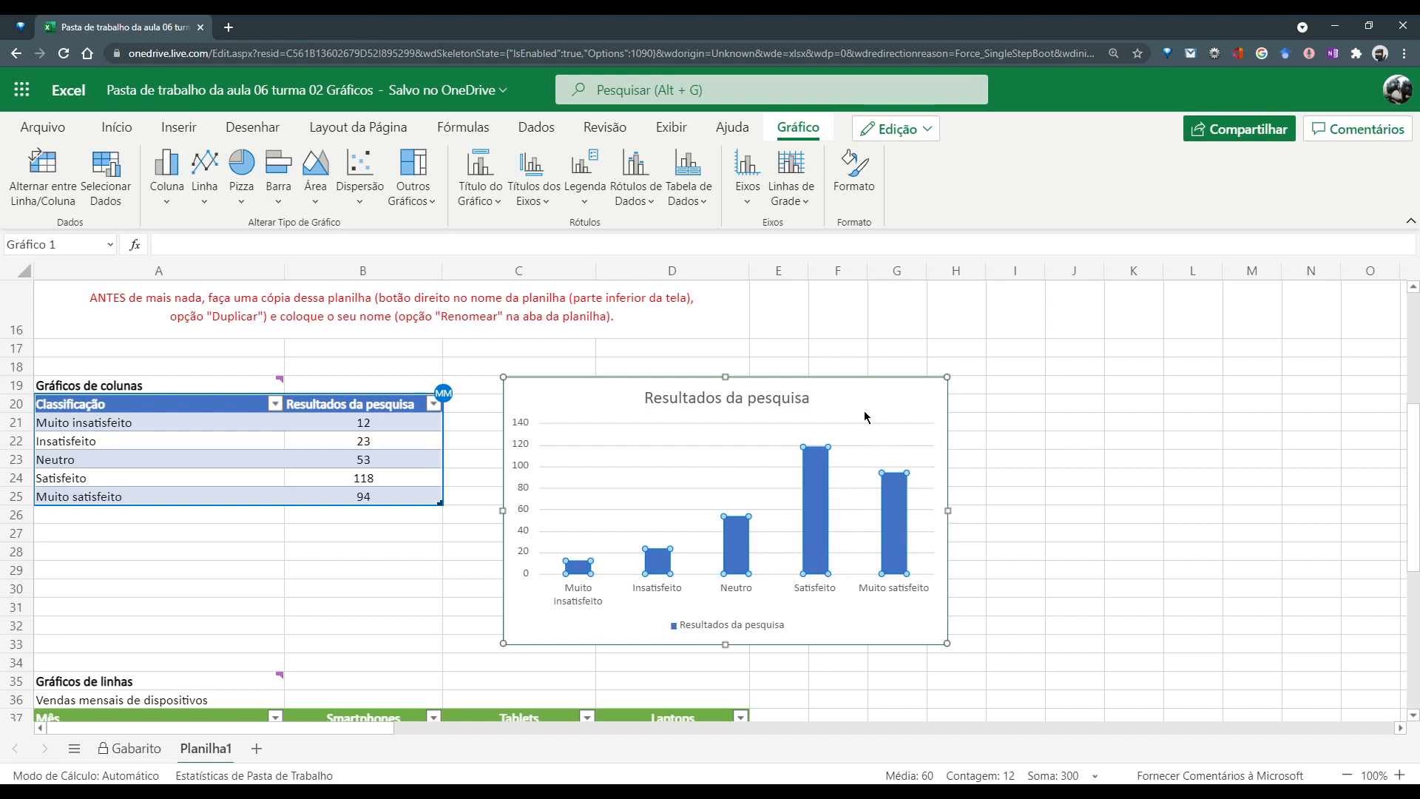
{"action": "left_click", "coordinate": [1004, 379]}
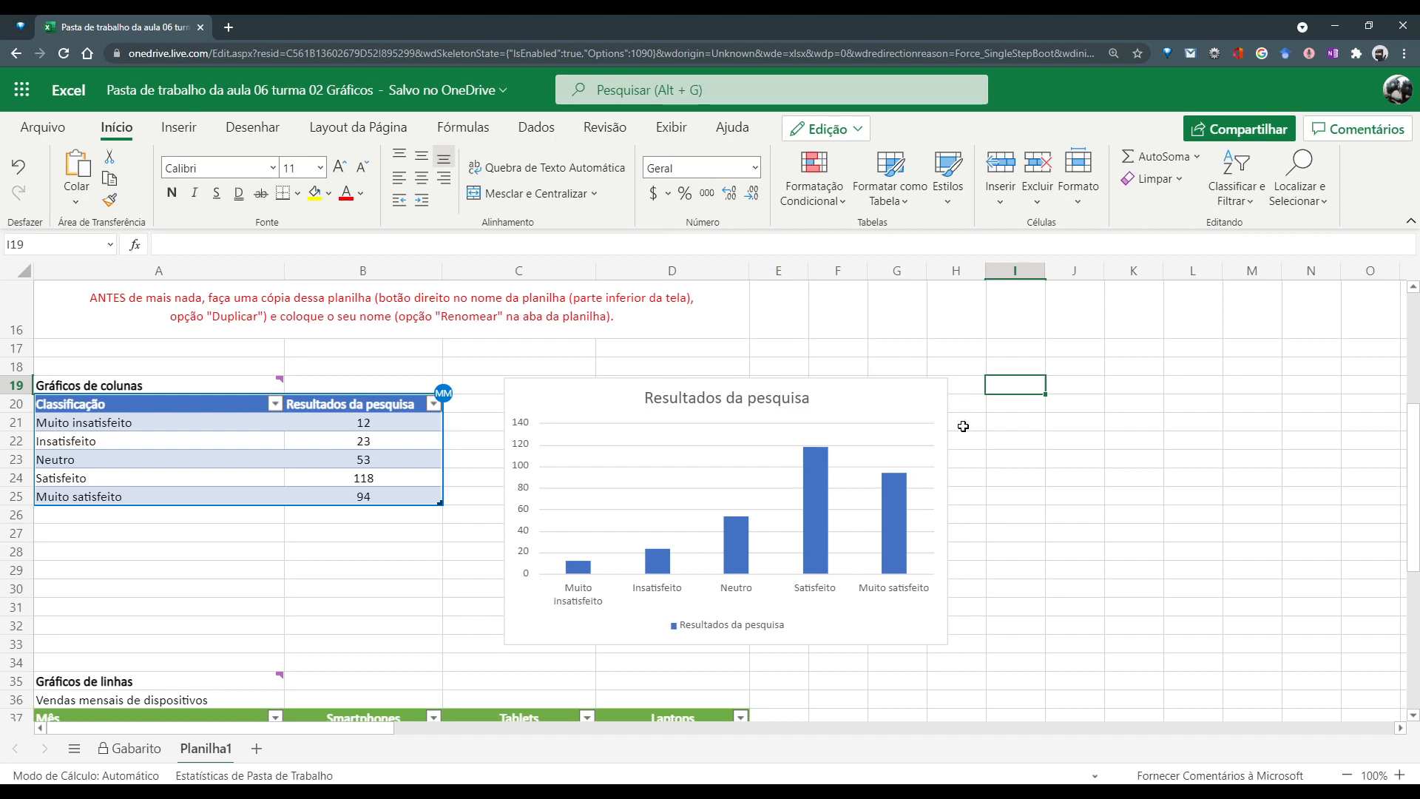
{"action": "left_click", "coordinate": [903, 406]}
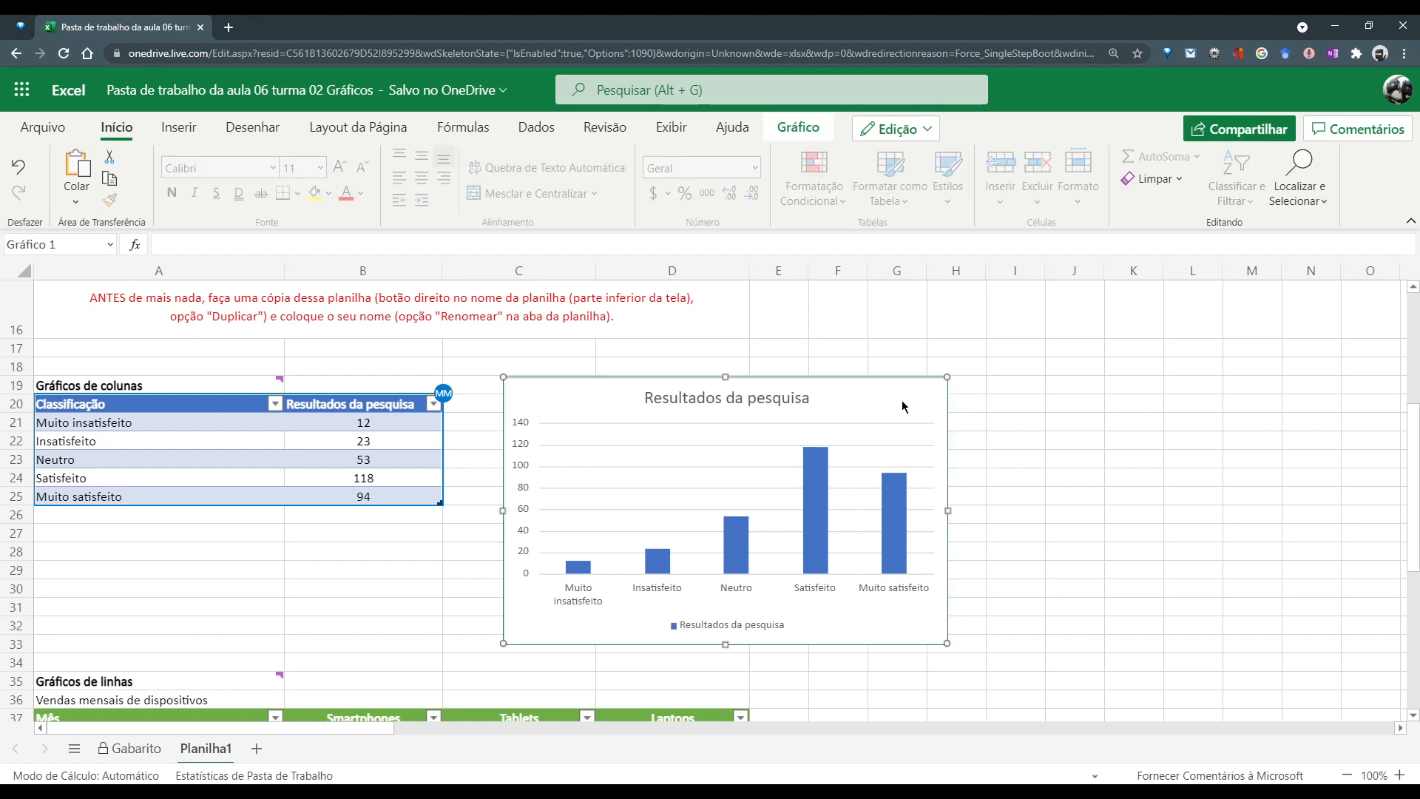
{"action": "left_click", "coordinate": [808, 132]}
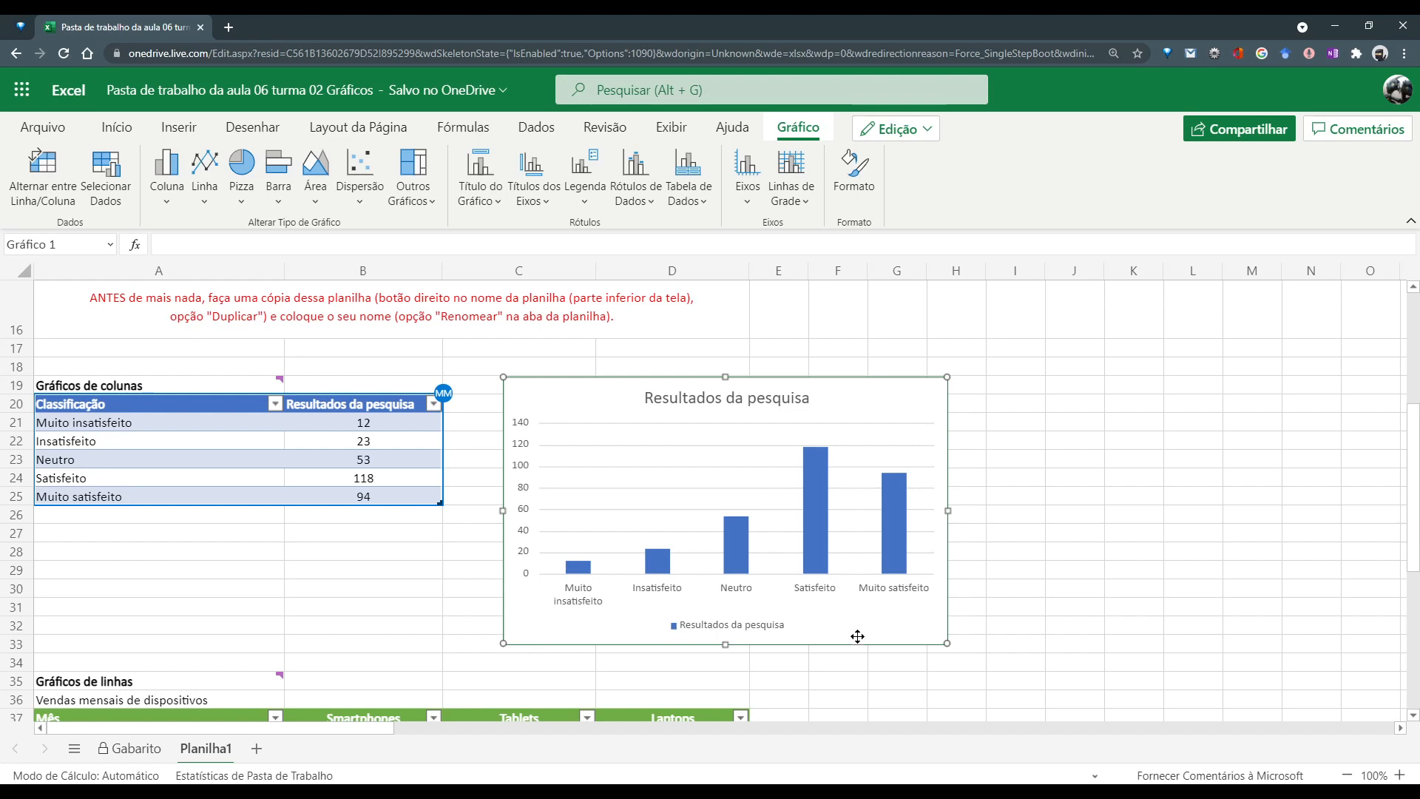
{"action": "left_click", "coordinate": [815, 545]}
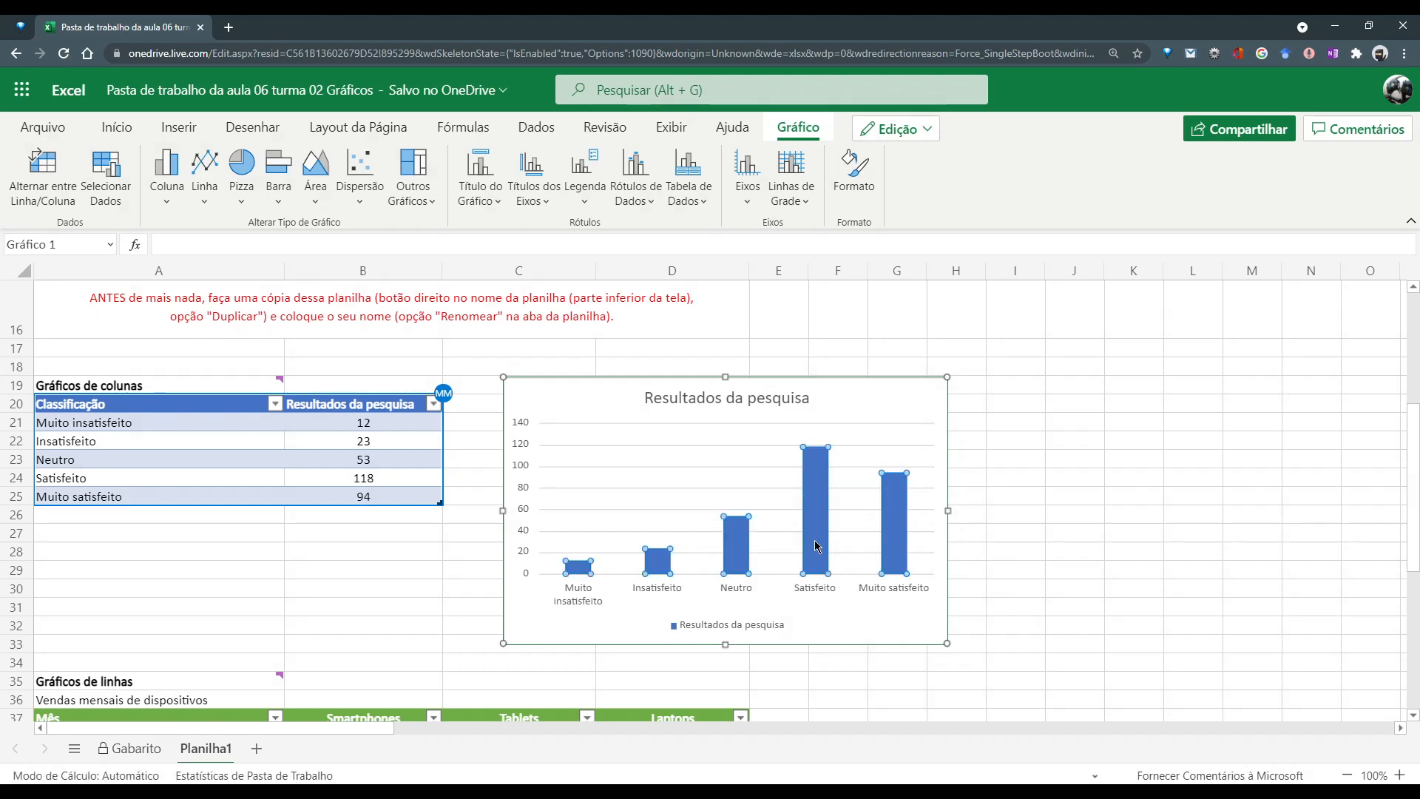
{"action": "double_click", "coordinate": [816, 546]}
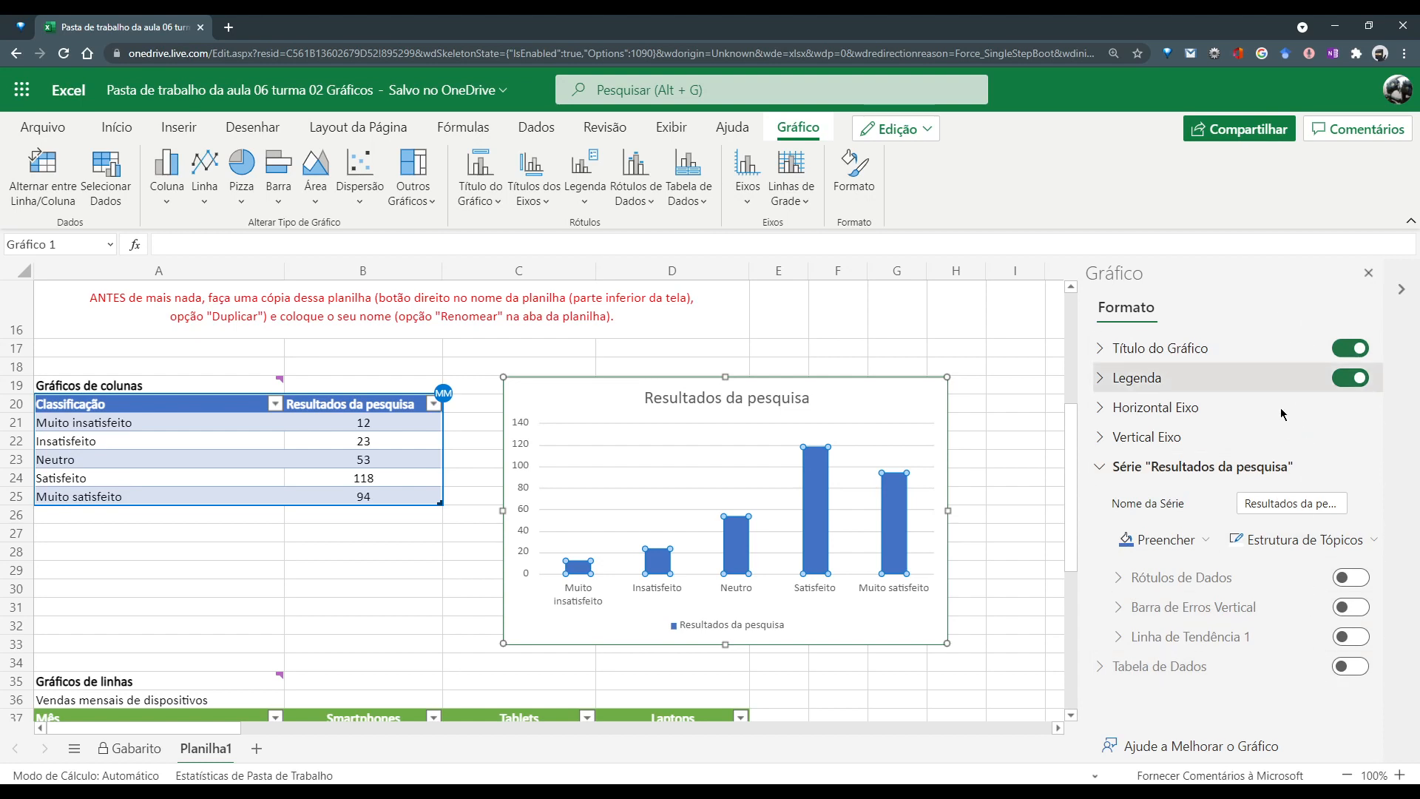
{"action": "left_click", "coordinate": [1036, 341]}
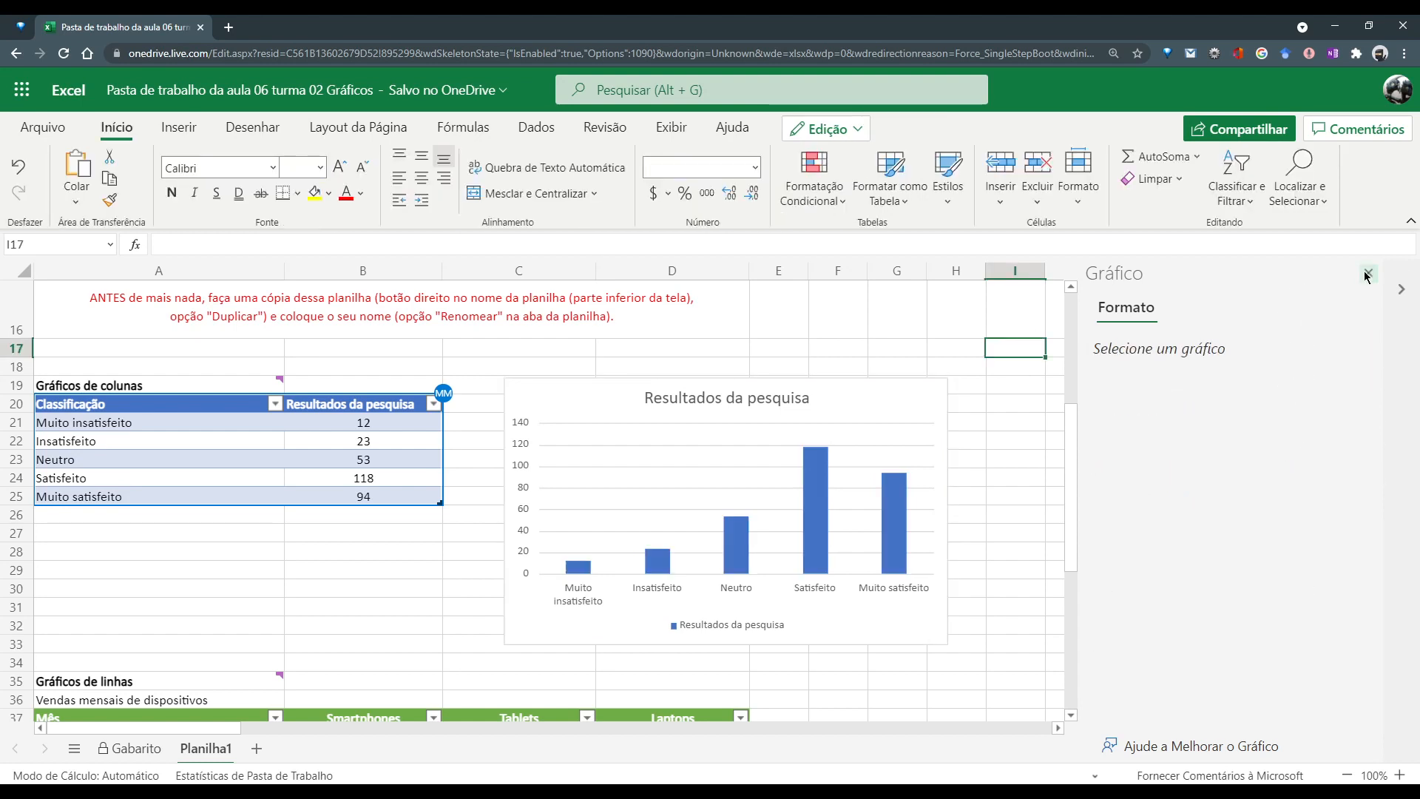
{"action": "left_click", "coordinate": [1368, 273]}
Open the column chart's format settings and expand the options of the series "Resultados da pesquisa"
{"action": "left_click", "coordinate": [893, 397]}
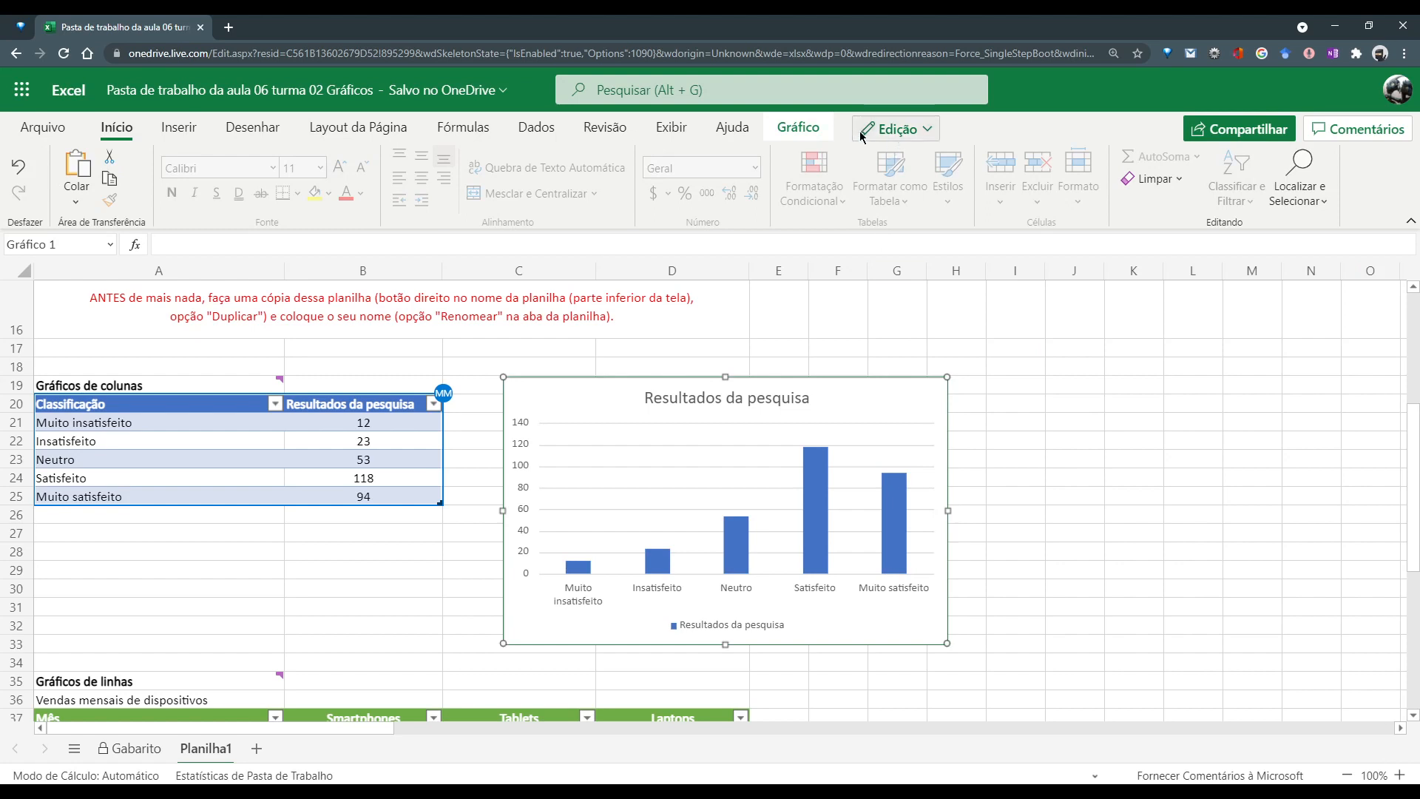
{"action": "left_click", "coordinate": [803, 129]}
{"action": "left_click", "coordinate": [854, 182]}
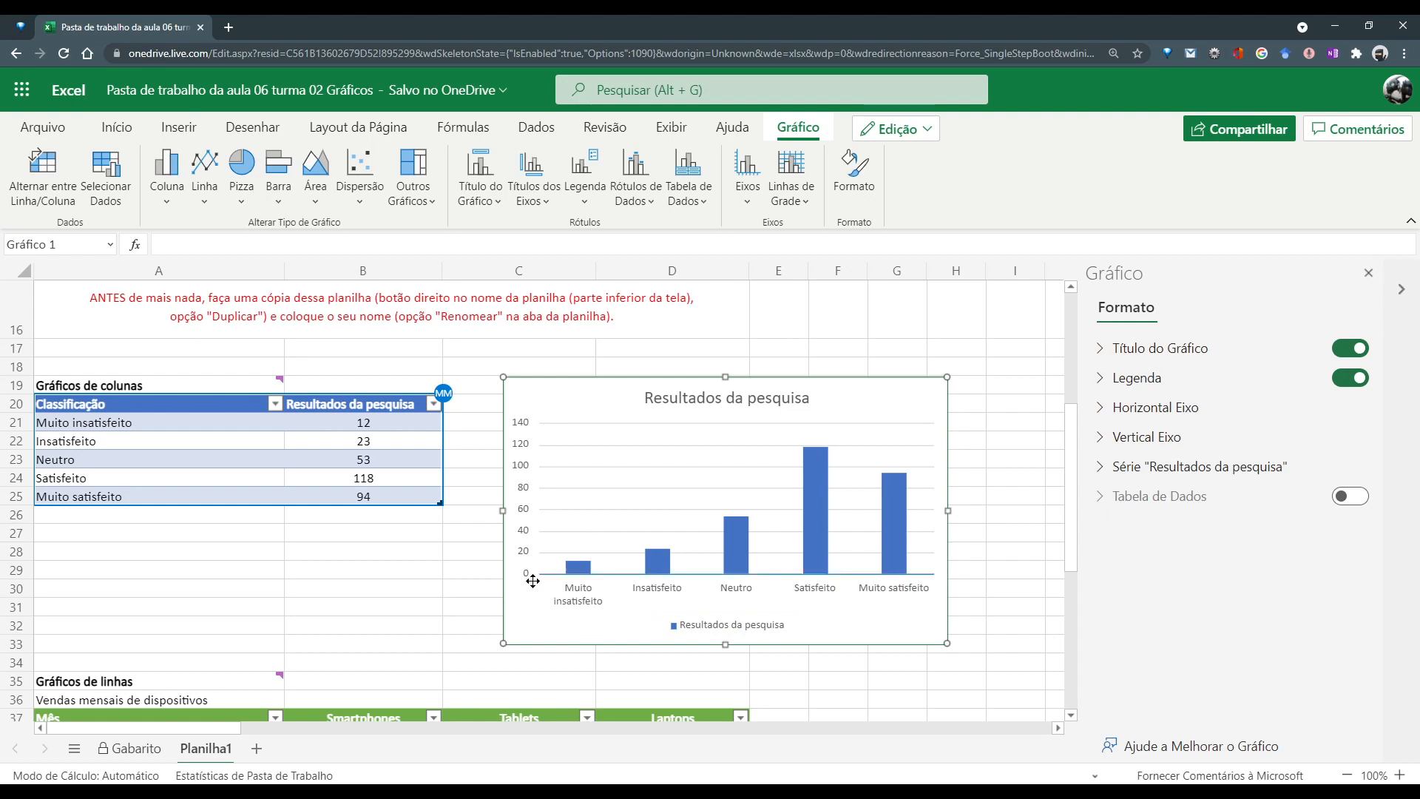
{"action": "left_click", "coordinate": [1107, 467]}
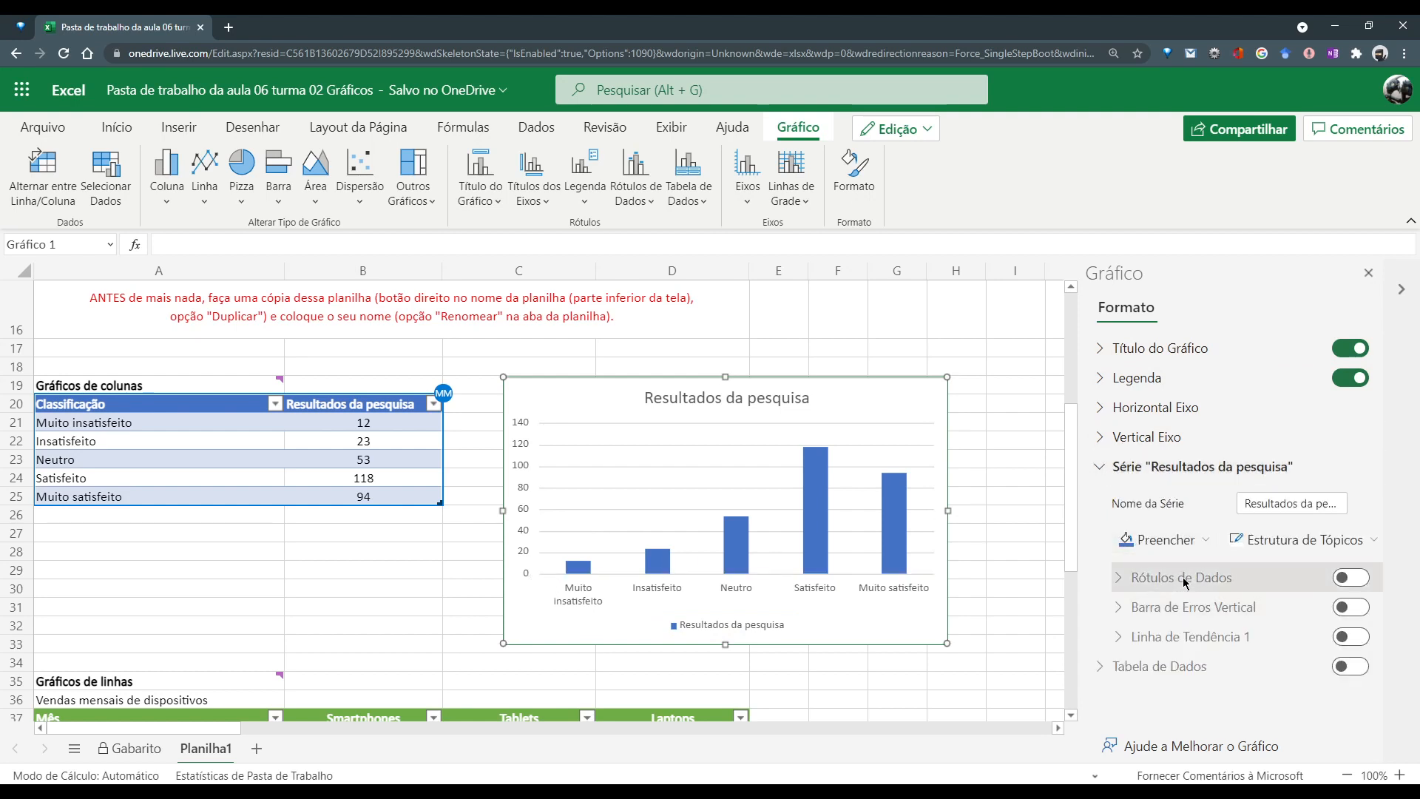
Turn the data labels of the series "Resultados da pesquisa" on and back off
{"action": "left_click", "coordinate": [1362, 580]}
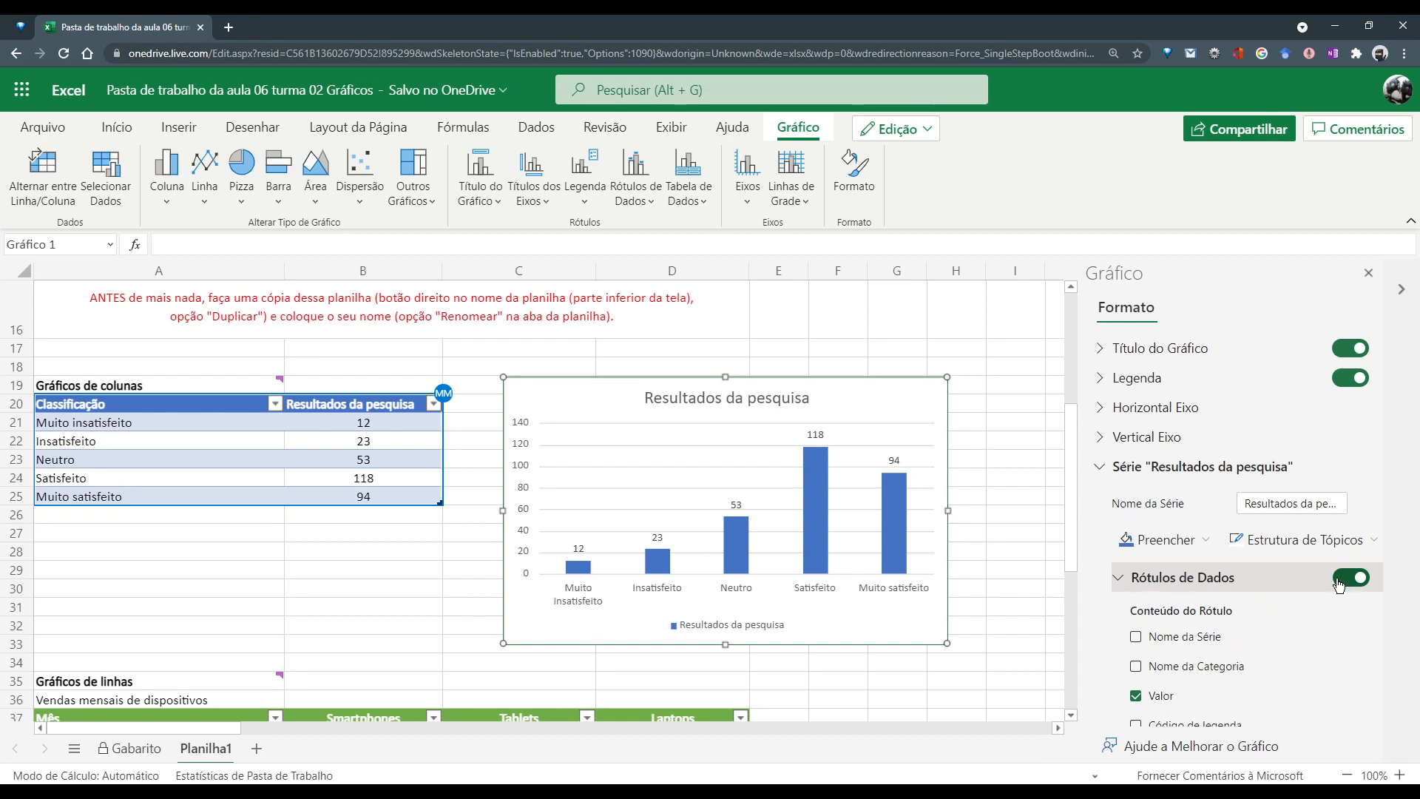
{"action": "left_click", "coordinate": [1340, 585]}
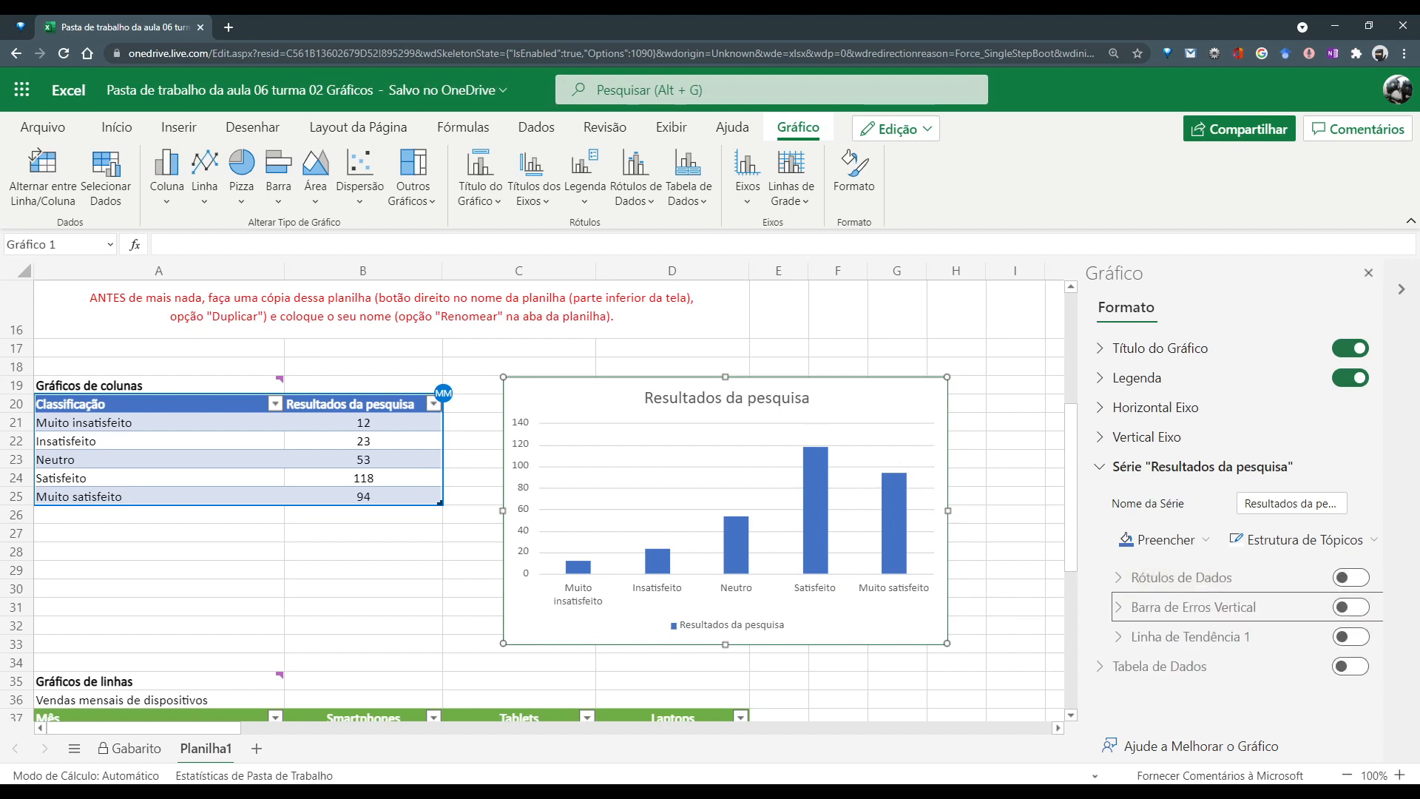
Fill the columns of the series "Resultados da pesquisa" with the standard light green and close the chart format settings
{"action": "left_click", "coordinate": [906, 544]}
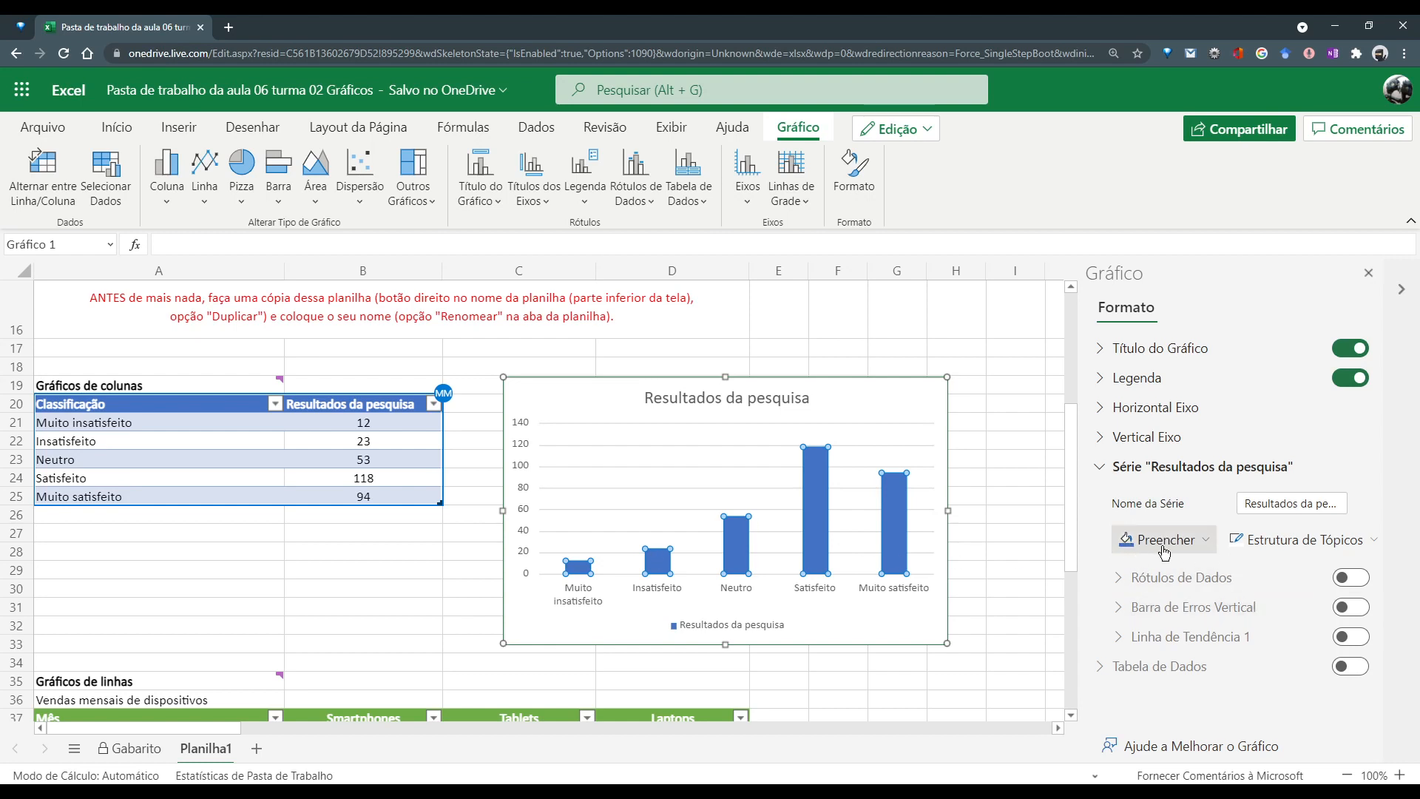
{"action": "left_click", "coordinate": [1205, 546]}
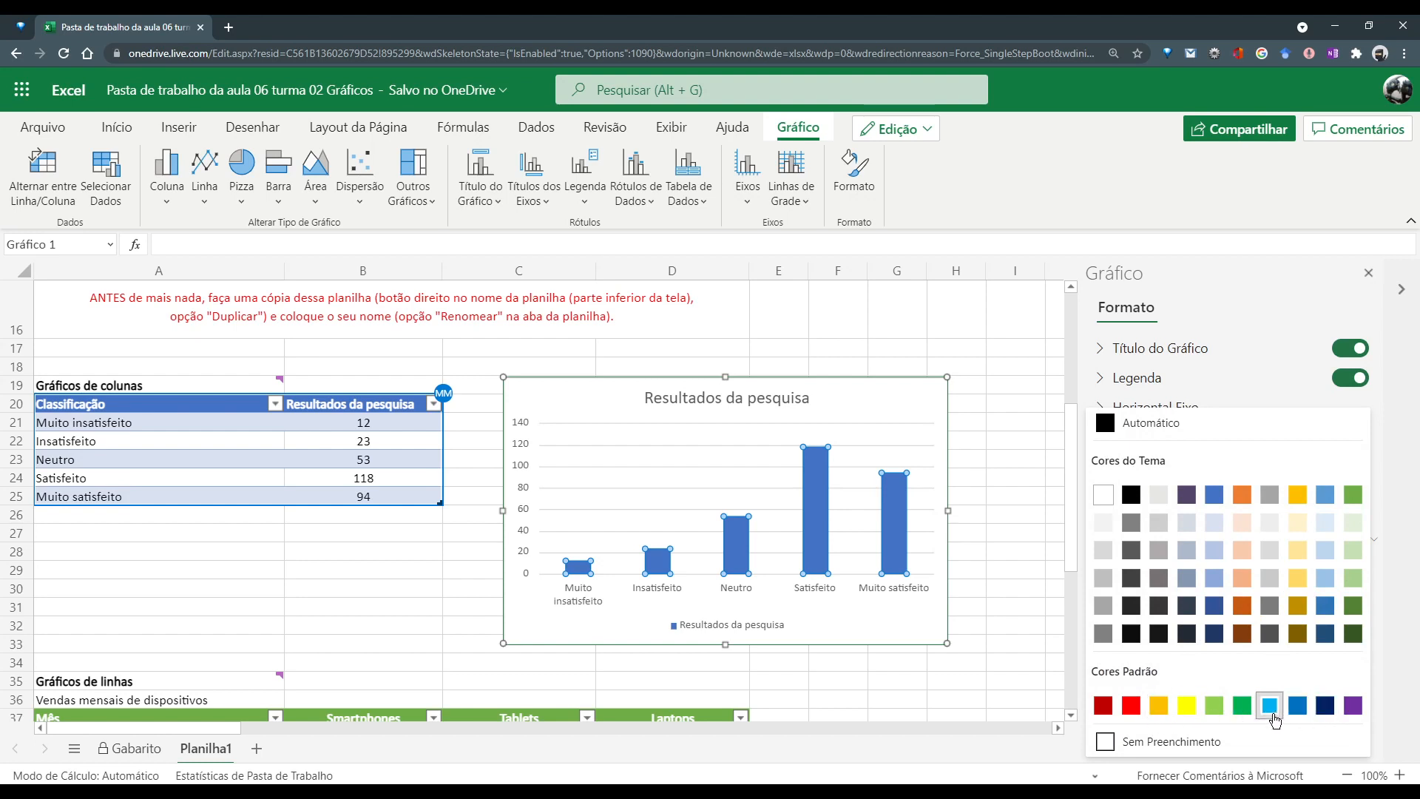
{"action": "left_click", "coordinate": [1215, 707]}
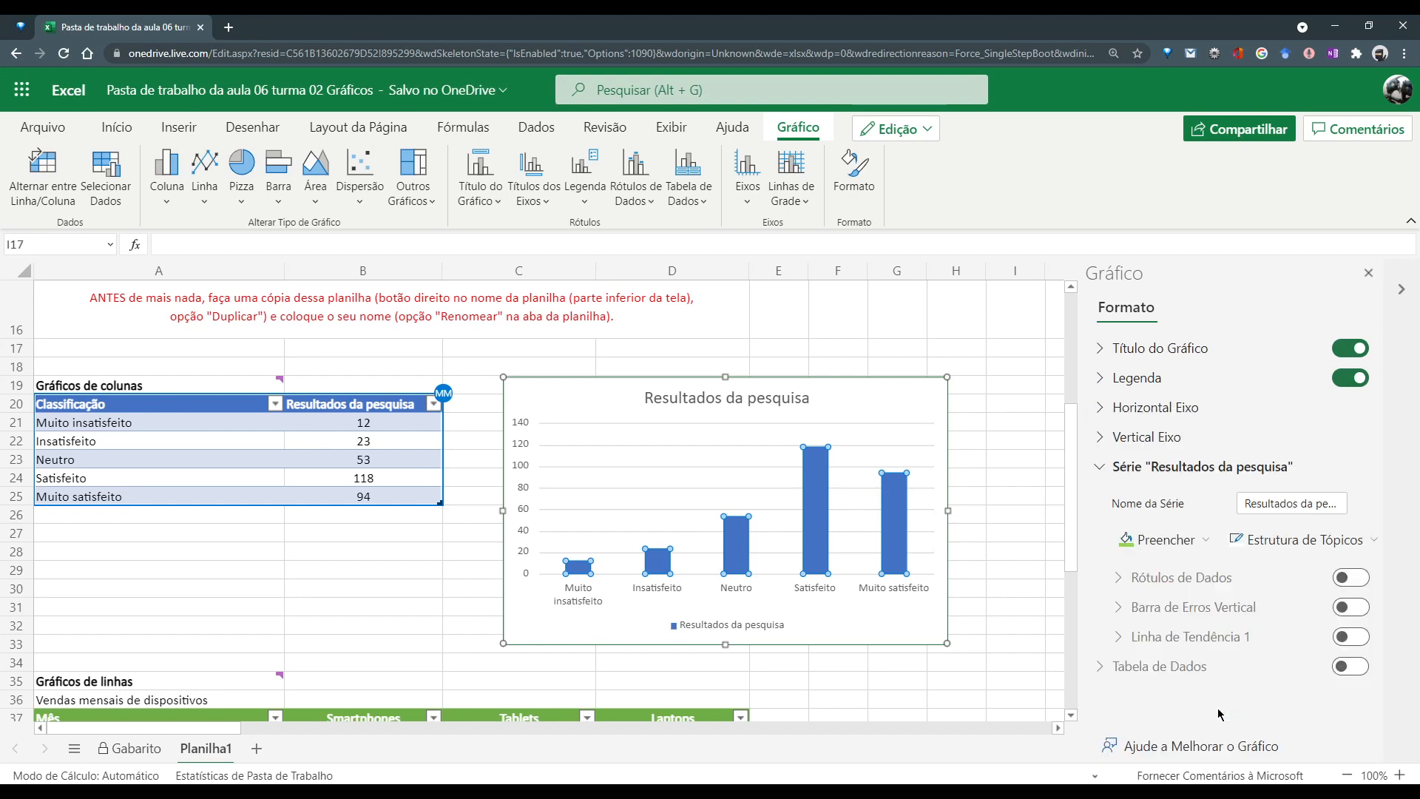
{"action": "left_click", "coordinate": [1022, 510]}
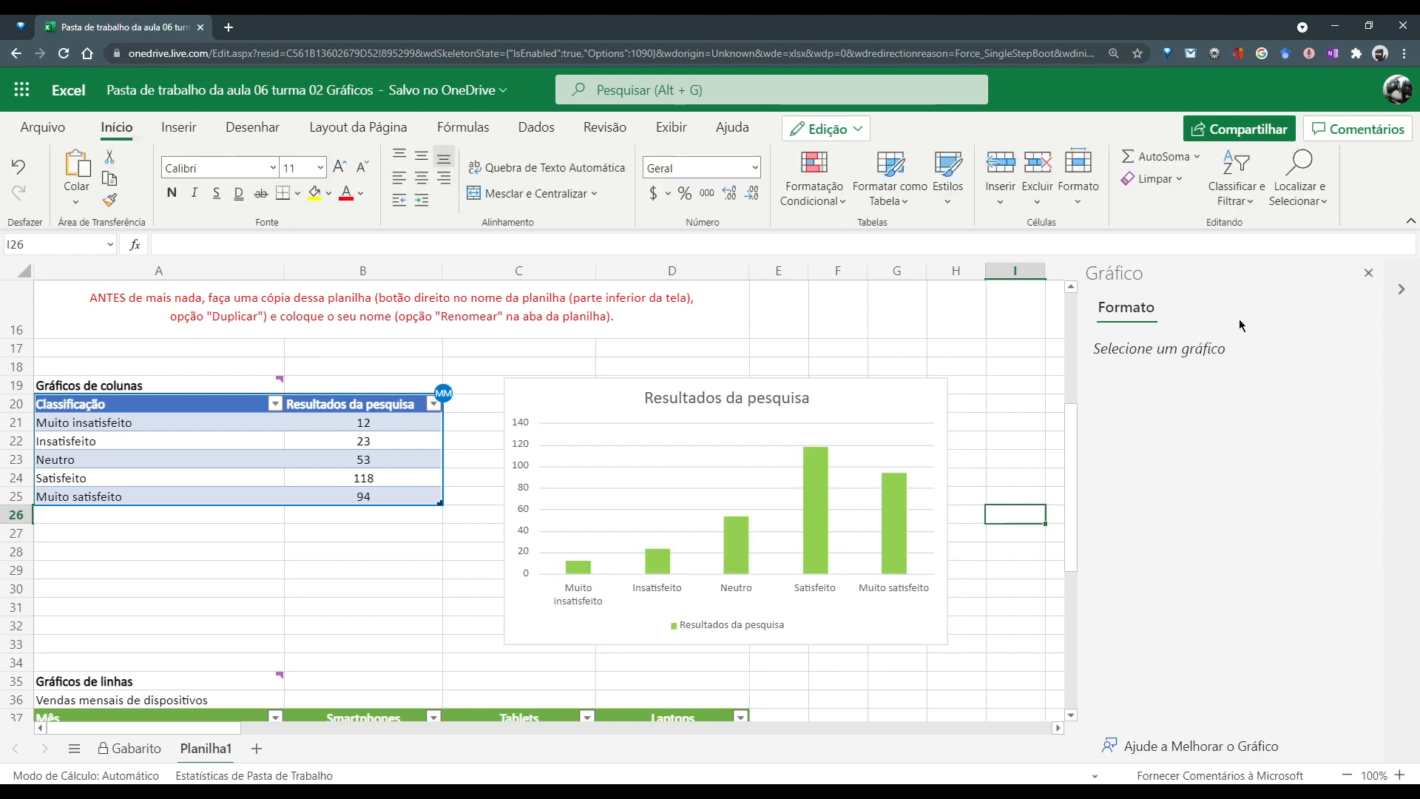
{"action": "left_click", "coordinate": [1369, 273]}
Open the linked article "Tipos de gráficos (no Planilhas Google)" from the sheet's yellow row and review the chart types it describes
{"action": "scroll", "coordinate": [361, 458], "scroll_direction": "down", "scroll_amount": 5}
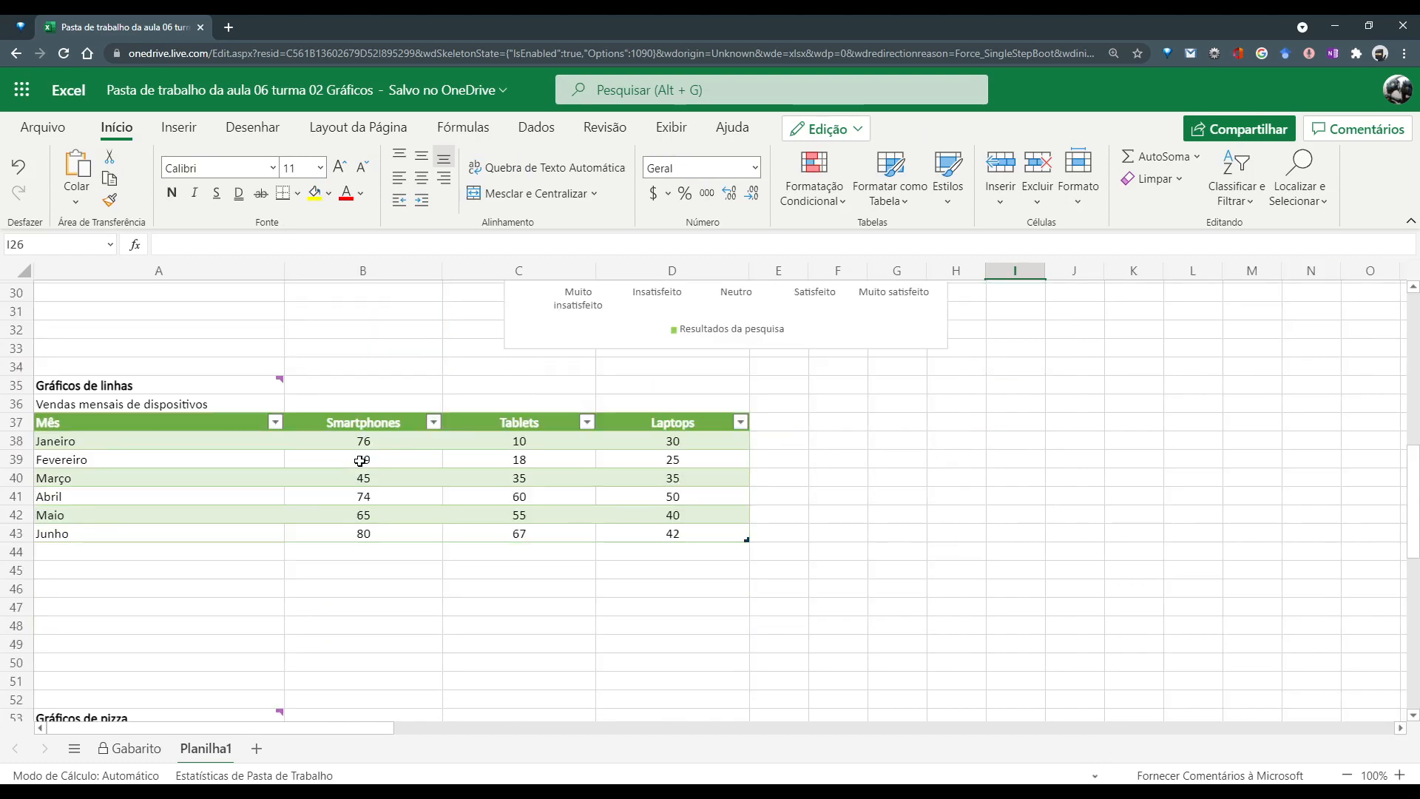
{"action": "scroll", "coordinate": [360, 460], "scroll_direction": "up", "scroll_amount": 4}
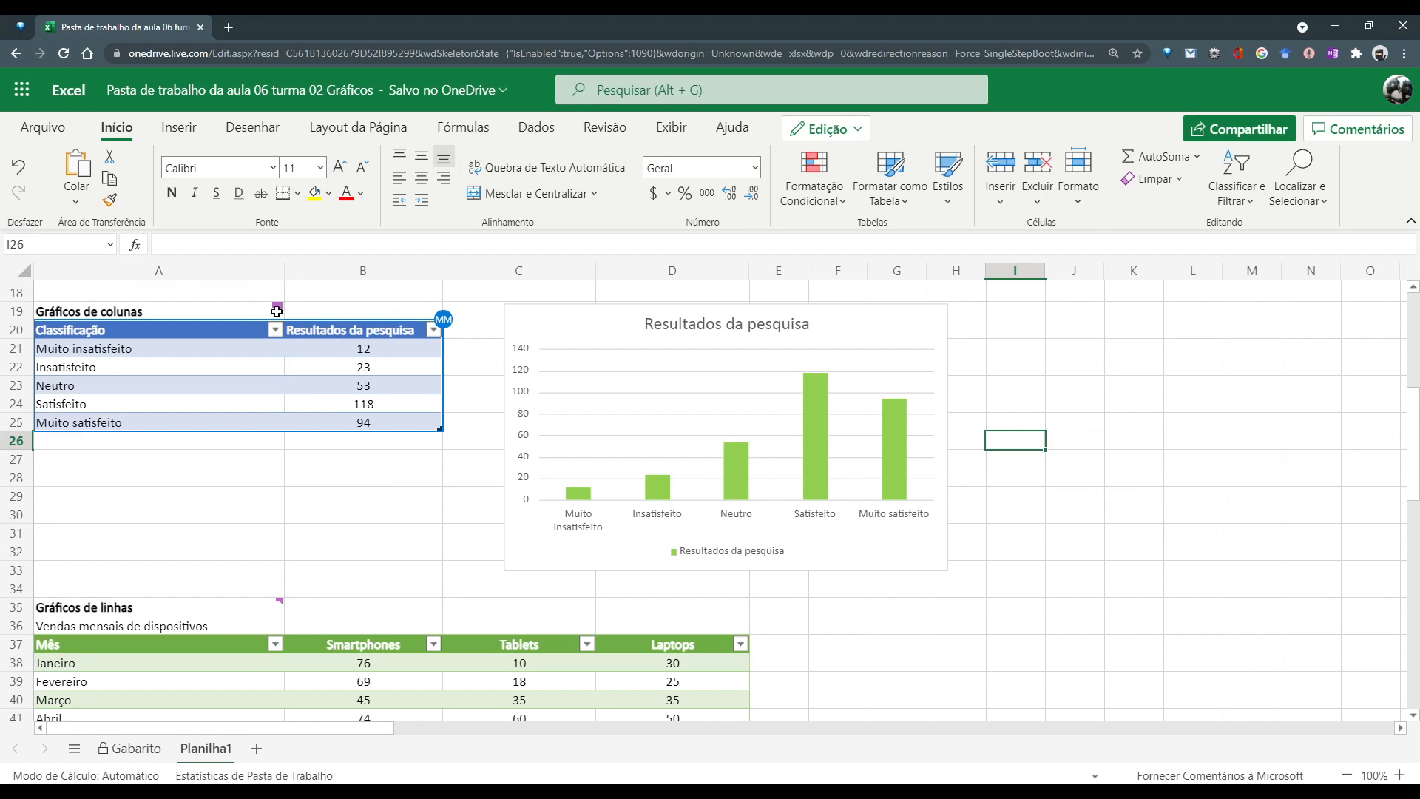
{"action": "mouse_move", "coordinate": [271, 314]}
{"action": "scroll", "coordinate": [374, 449], "scroll_direction": "up", "scroll_amount": 6}
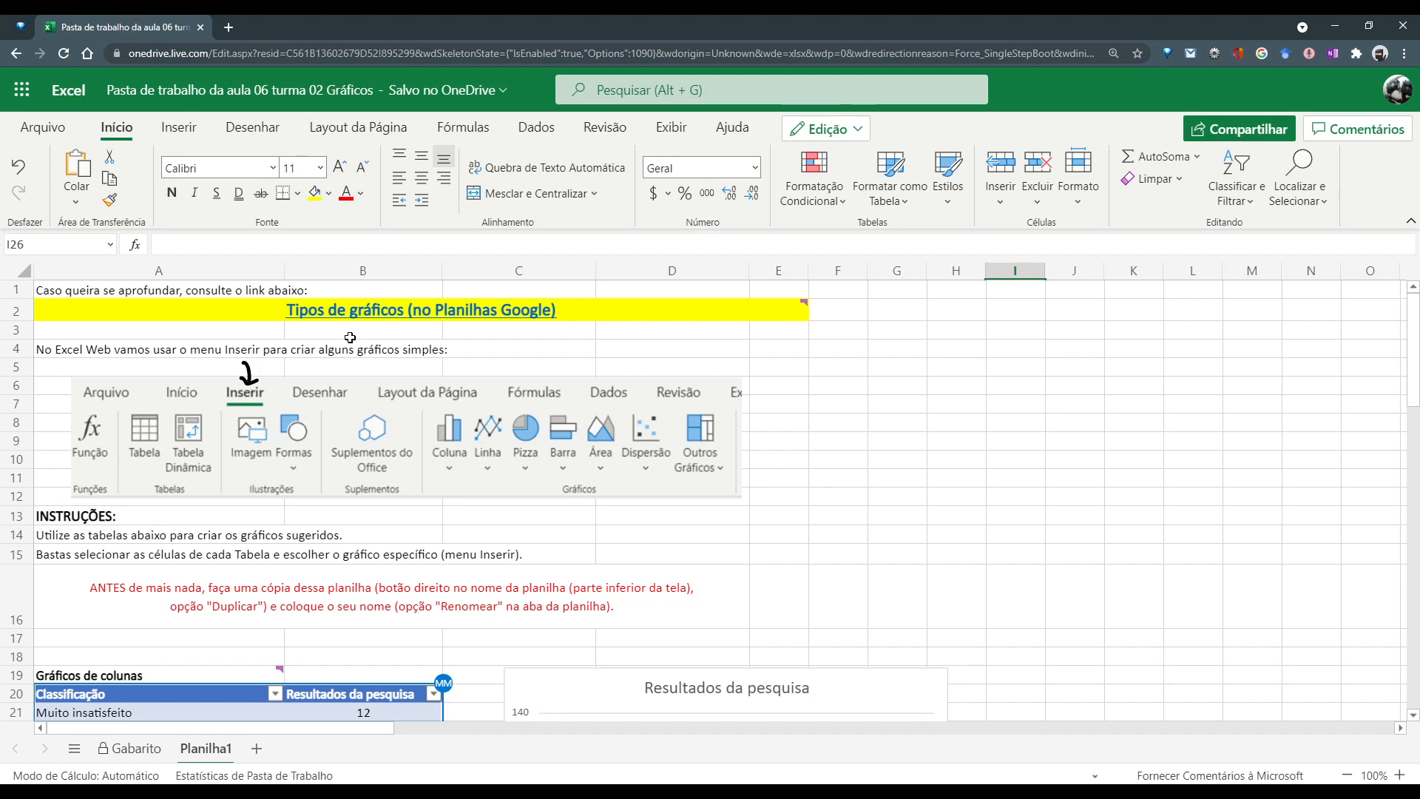
{"action": "left_click", "coordinate": [419, 314]}
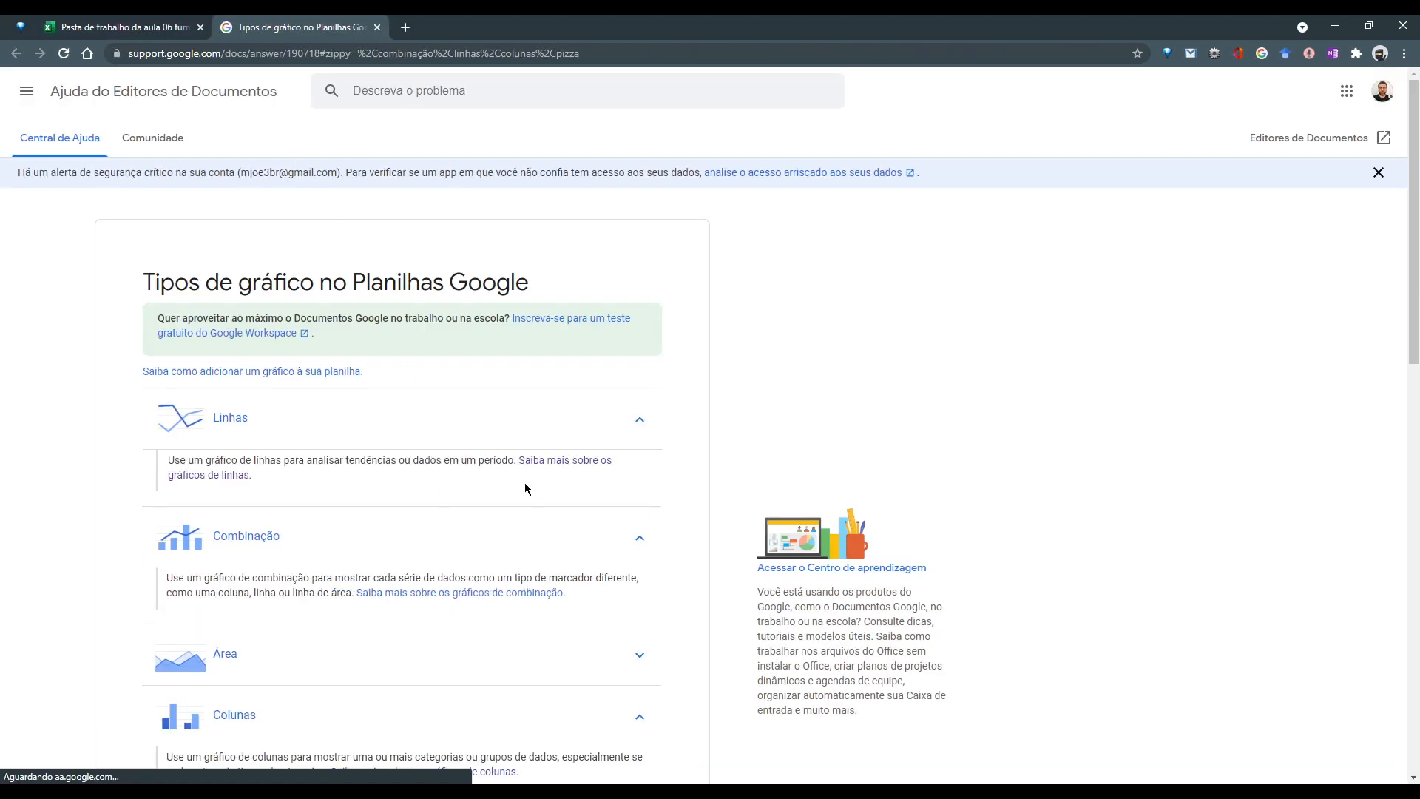
{"action": "scroll", "coordinate": [526, 482], "scroll_direction": "down", "scroll_amount": 2}
{"action": "scroll", "coordinate": [527, 488], "scroll_direction": "down", "scroll_amount": 2}
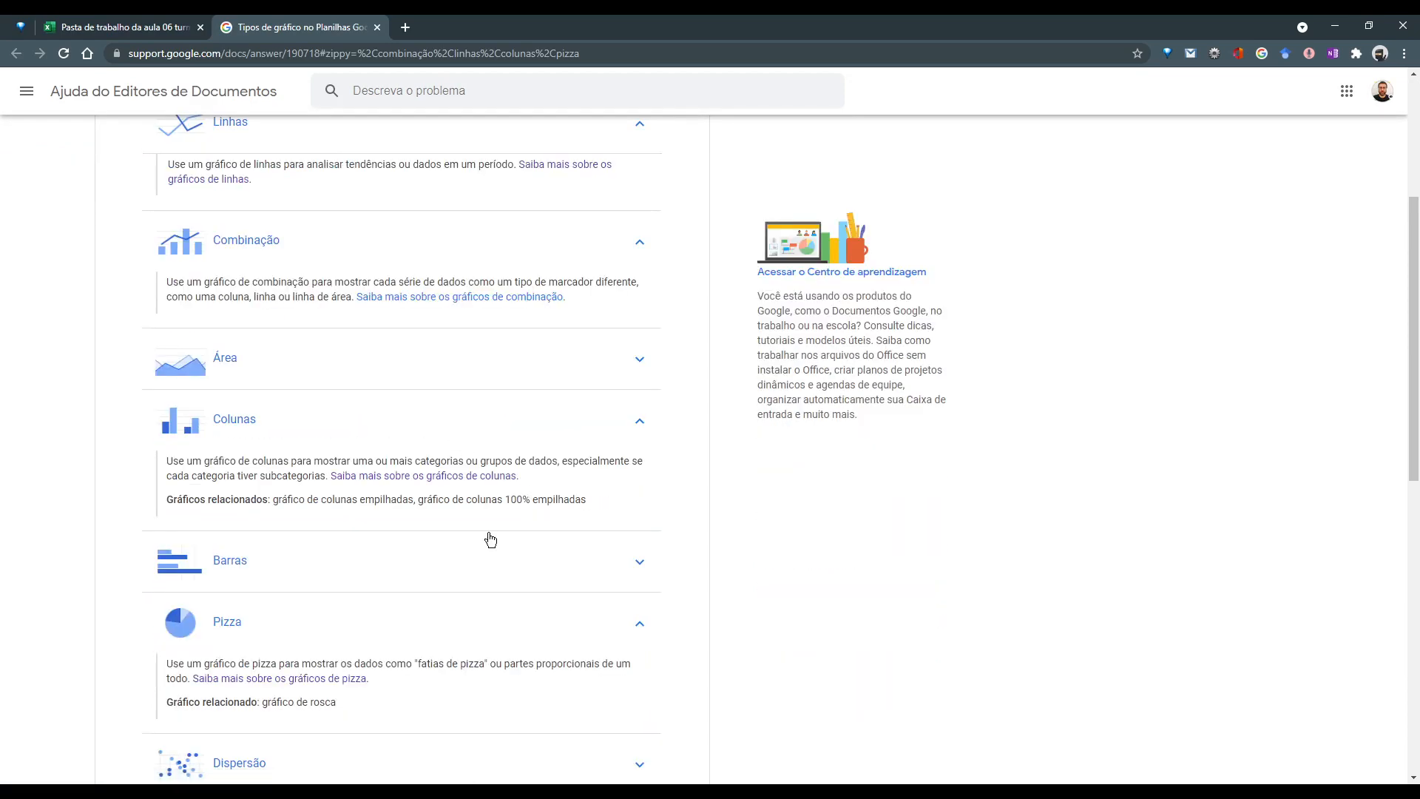
{"action": "scroll", "coordinate": [370, 279], "scroll_direction": "down", "scroll_amount": 5}
{"action": "scroll", "coordinate": [439, 423], "scroll_direction": "up", "scroll_amount": 8}
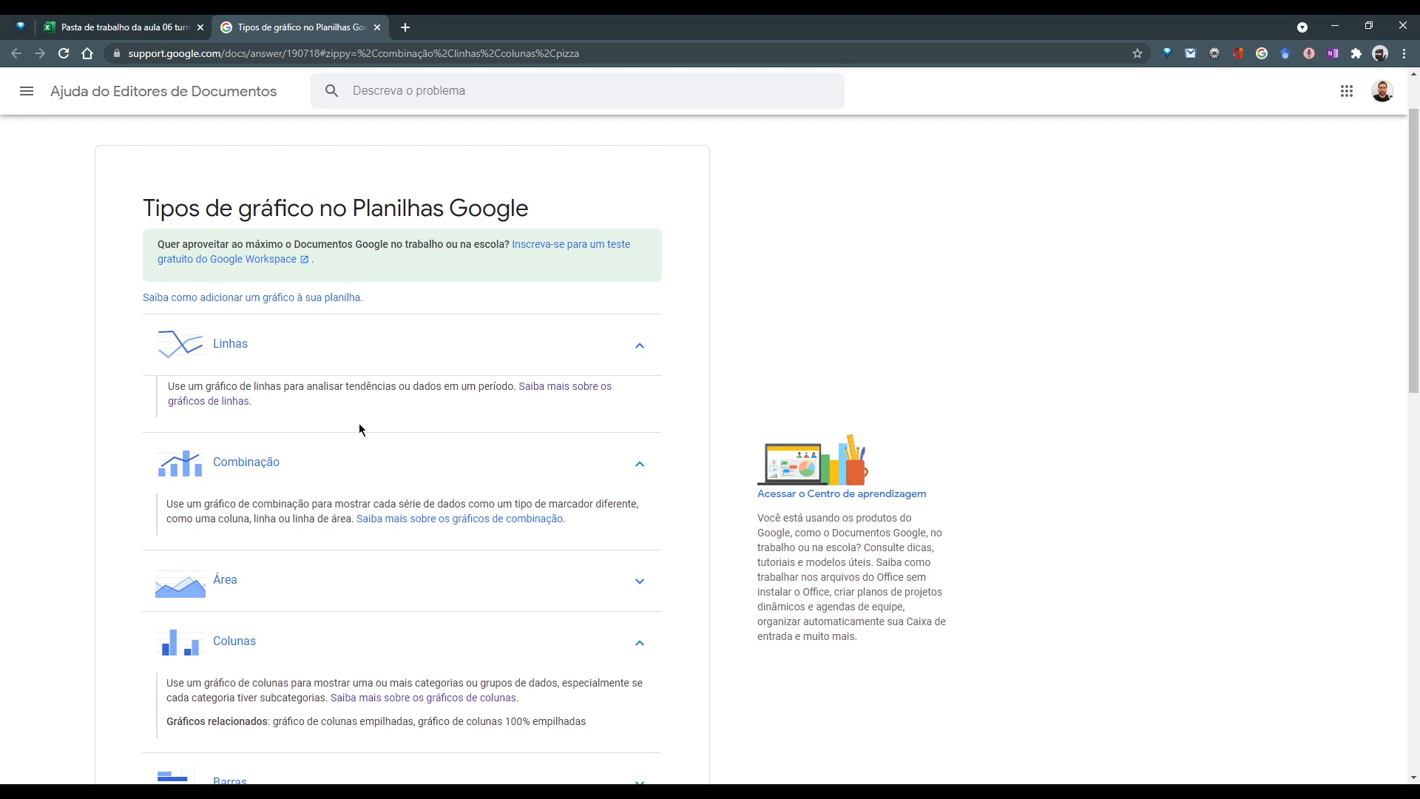
Open the help article on line charts in a new tab and examine its "Vendas anuais de imóveis" example
{"action": "middle_click", "coordinate": [223, 406]}
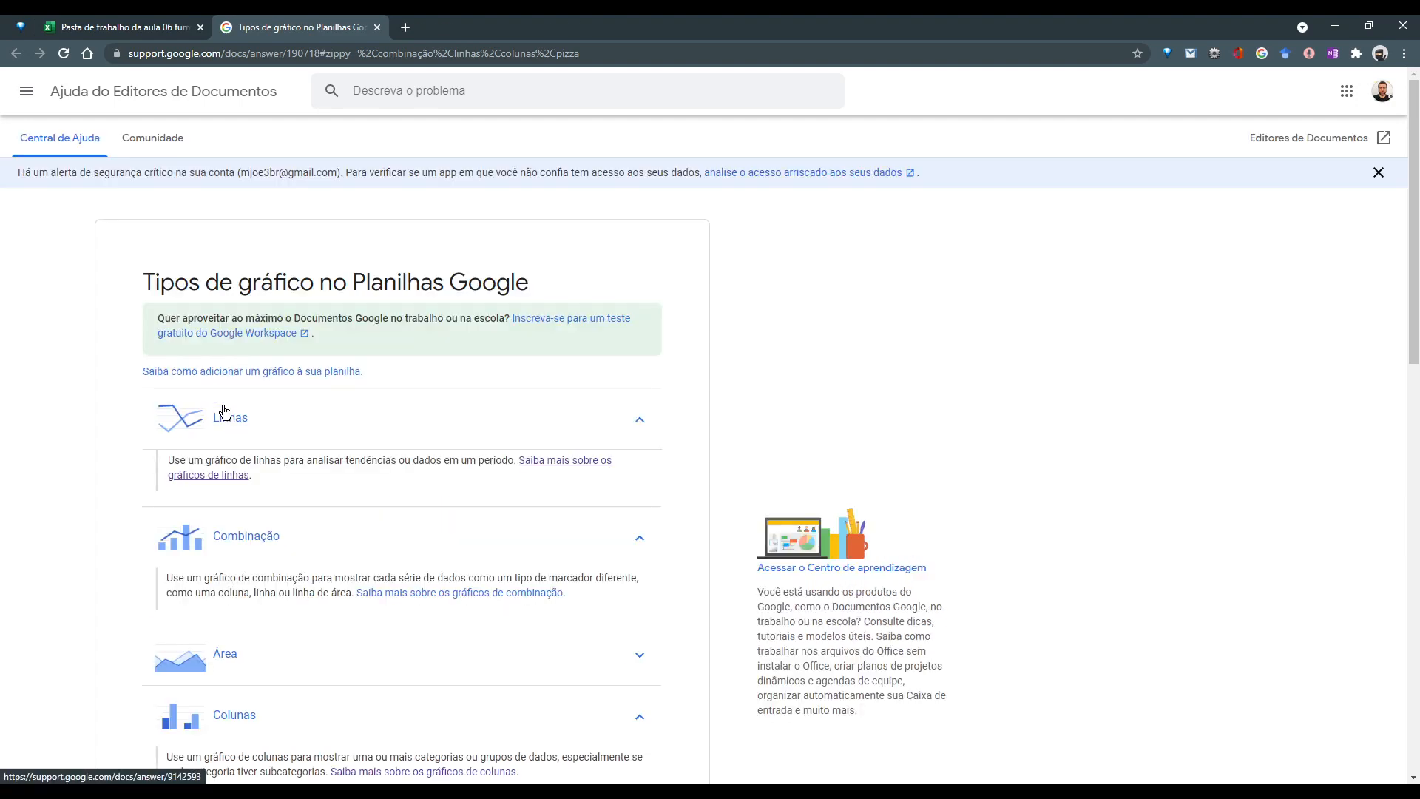
{"action": "left_click", "coordinate": [474, 27]}
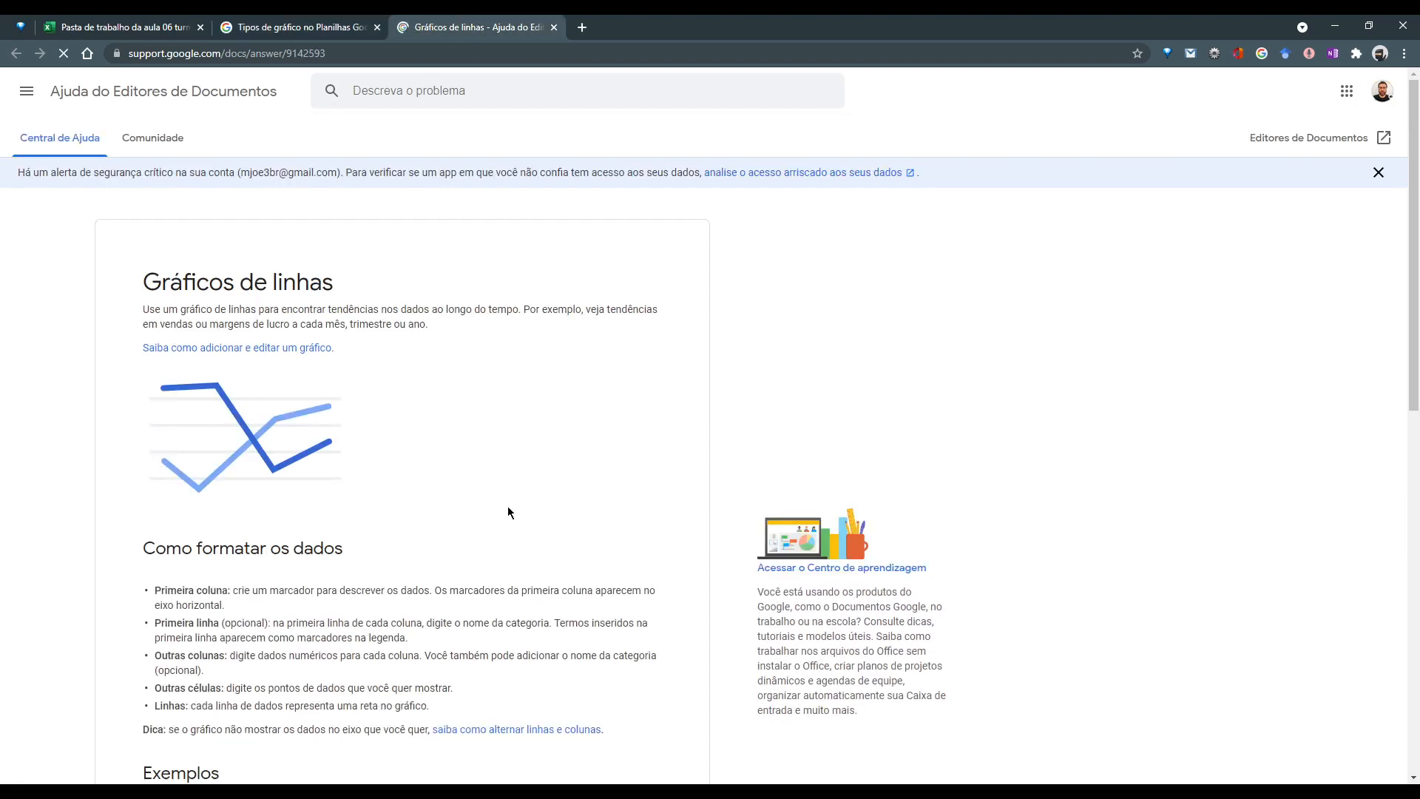
{"action": "scroll", "coordinate": [507, 506], "scroll_direction": "down", "scroll_amount": 4}
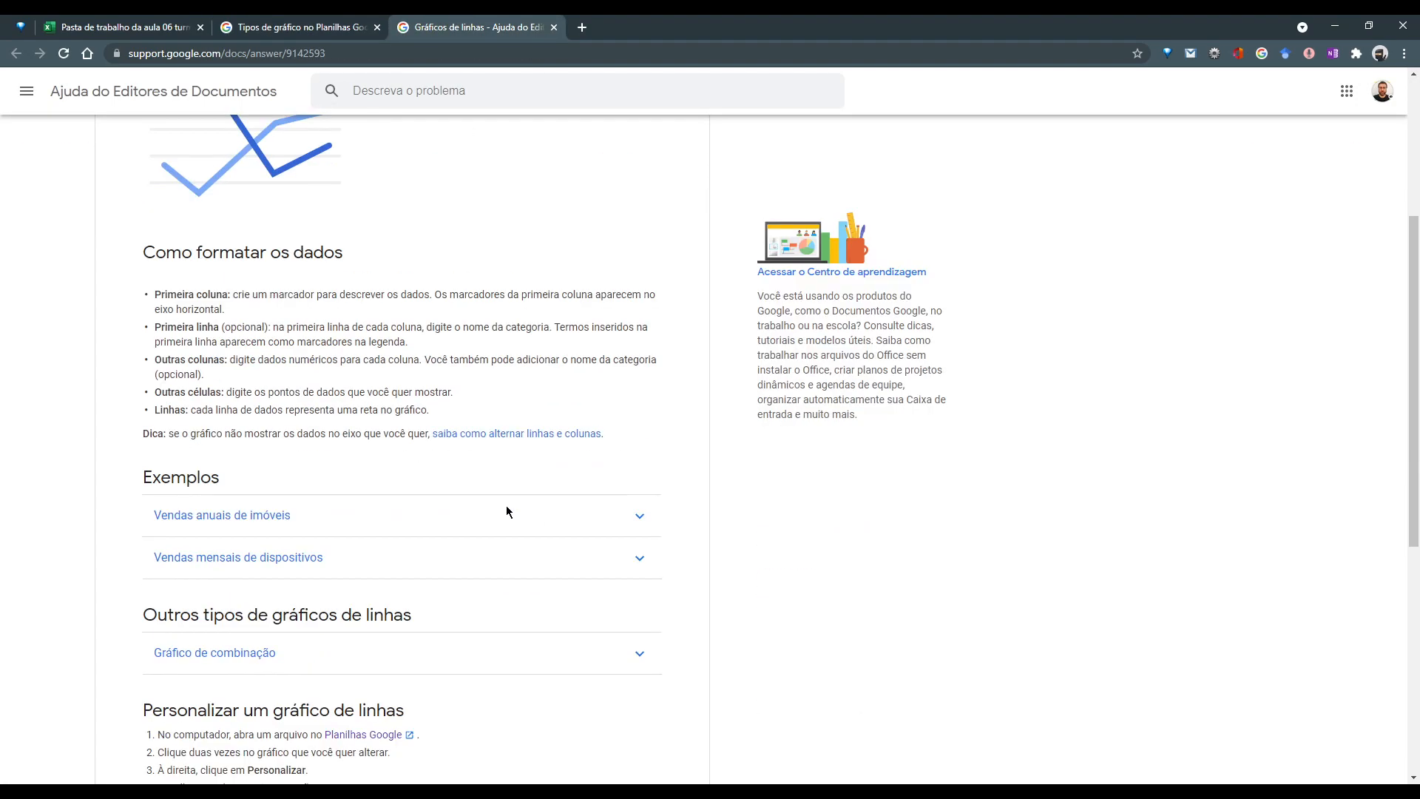
{"action": "left_click", "coordinate": [636, 513]}
{"action": "scroll", "coordinate": [480, 569], "scroll_direction": "down", "scroll_amount": 2}
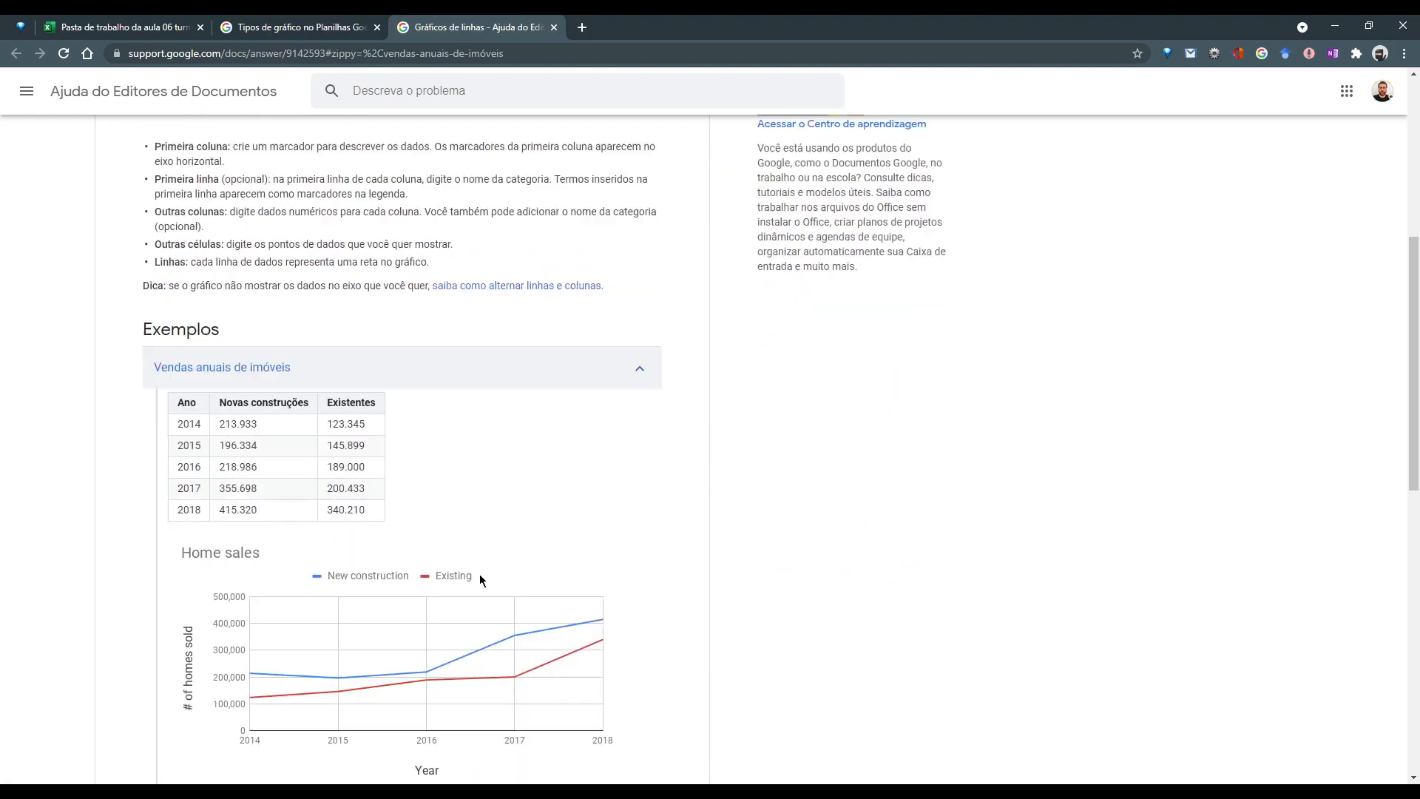
{"action": "scroll", "coordinate": [479, 574], "scroll_direction": "down", "scroll_amount": 2}
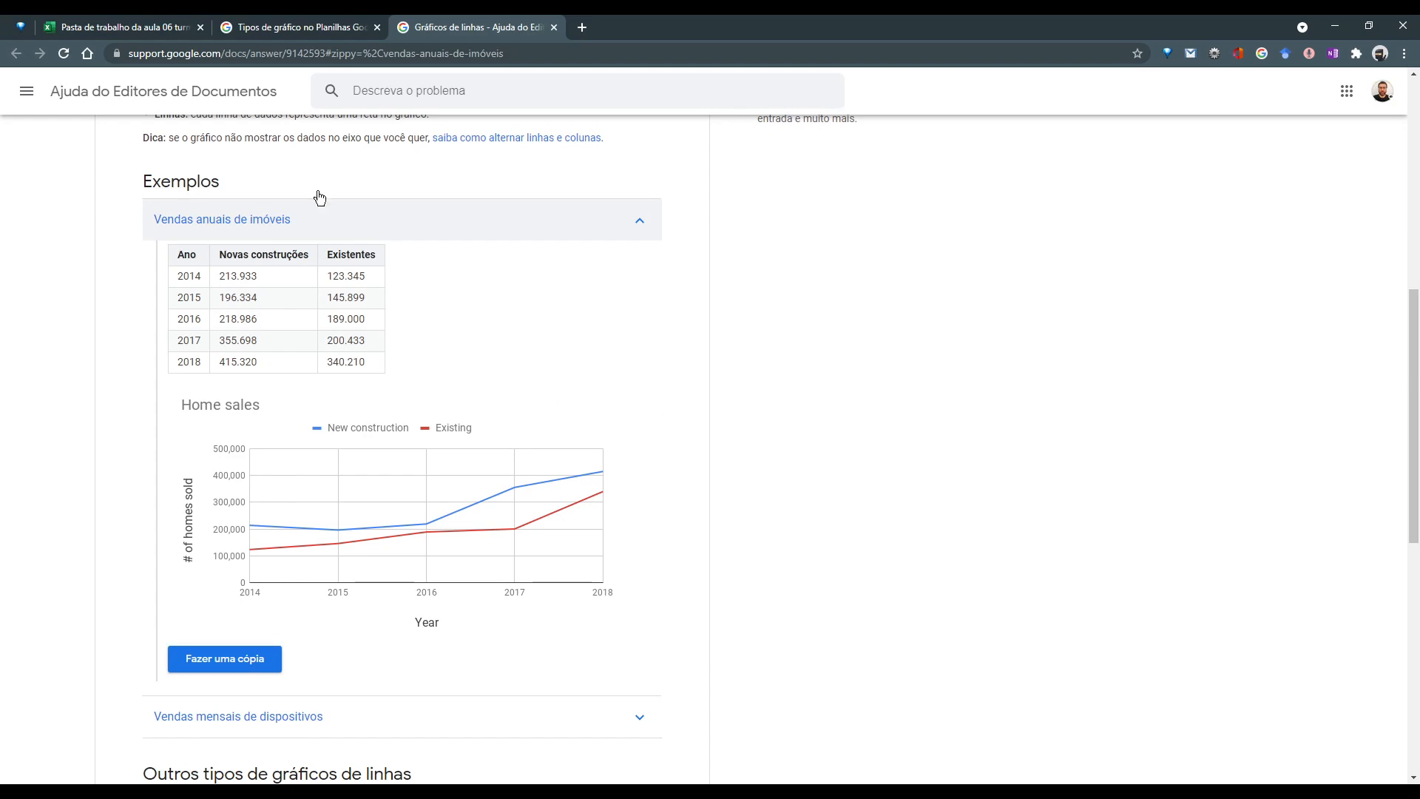
Return to the Excel workbook and read the comment on the "Gráficos de linhas" heading in A35
{"action": "left_click", "coordinate": [139, 33]}
{"action": "scroll", "coordinate": [363, 542], "scroll_direction": "down", "scroll_amount": 10}
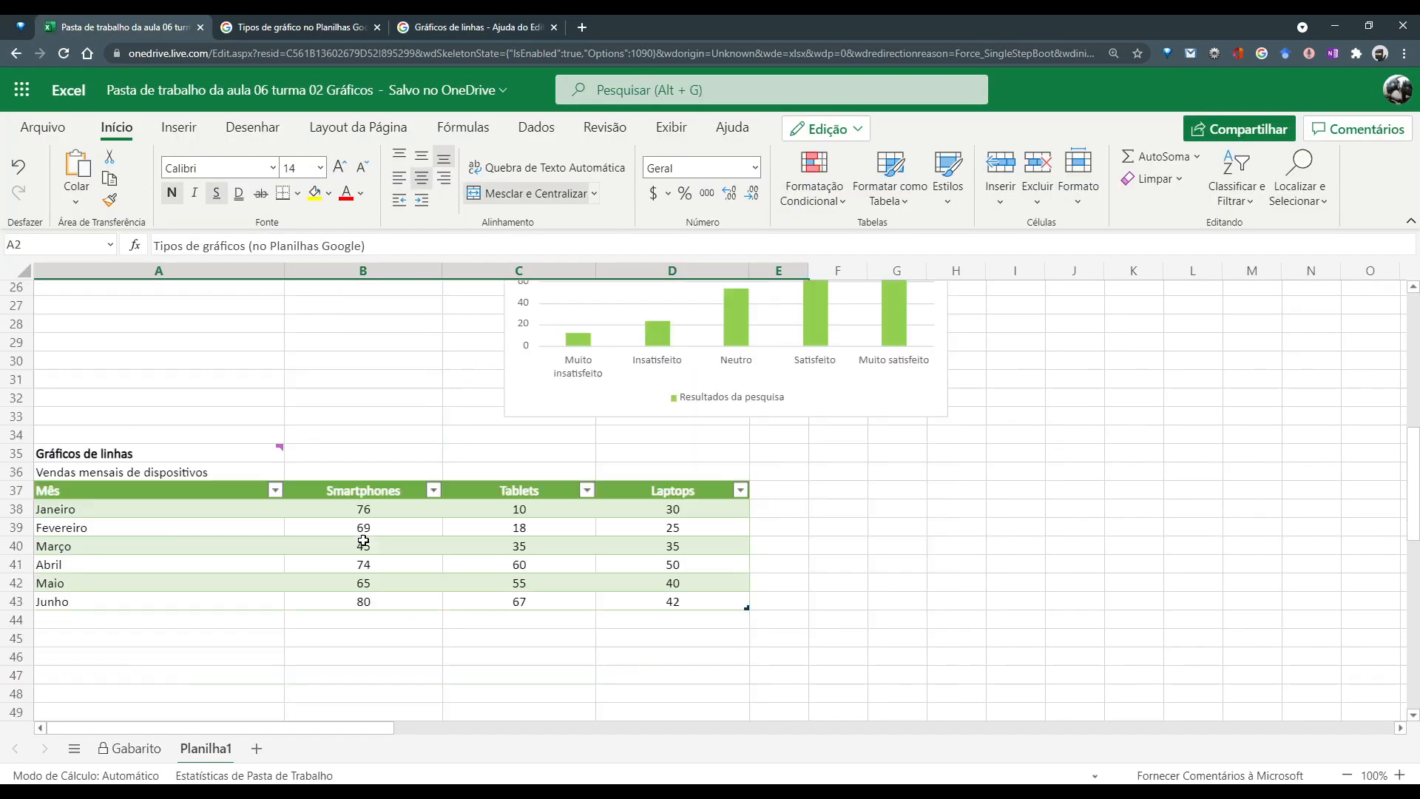
{"action": "mouse_move", "coordinate": [276, 455]}
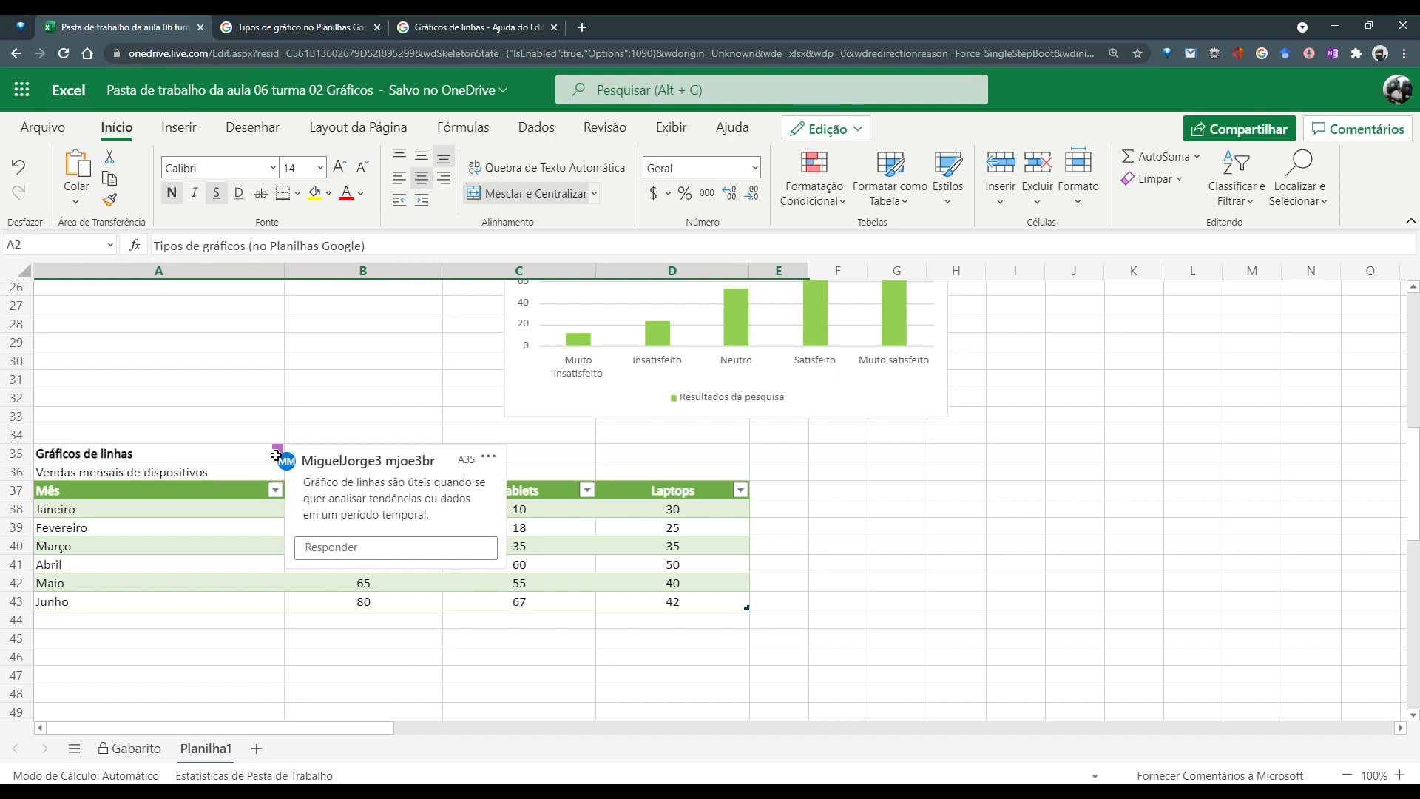
{"action": "left_click", "coordinate": [162, 641]}
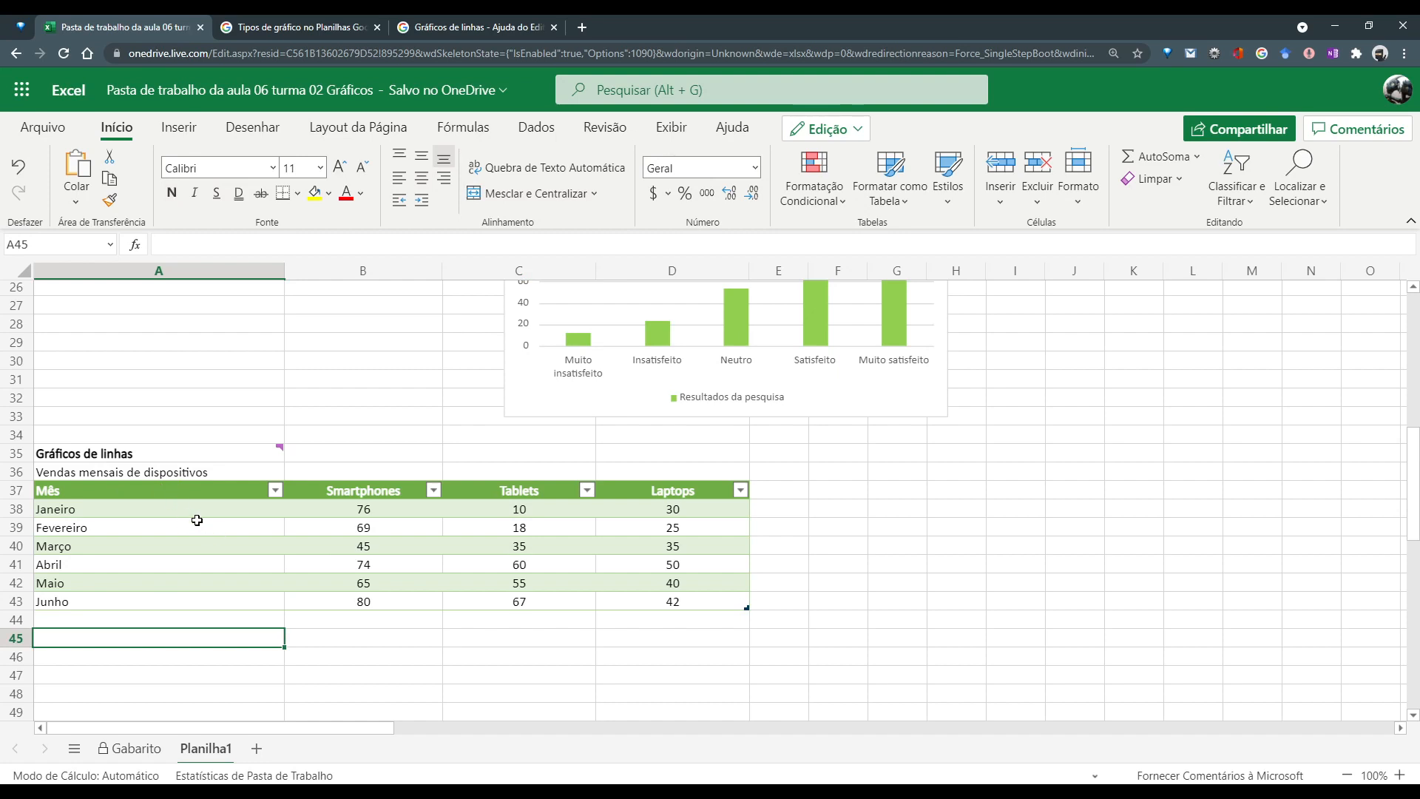
Insert a basic 2D line chart from the device sales table A37:D43 and place it beside the table
{"action": "left_click_drag", "start_coordinate": [162, 492], "coordinate": [678, 601]}
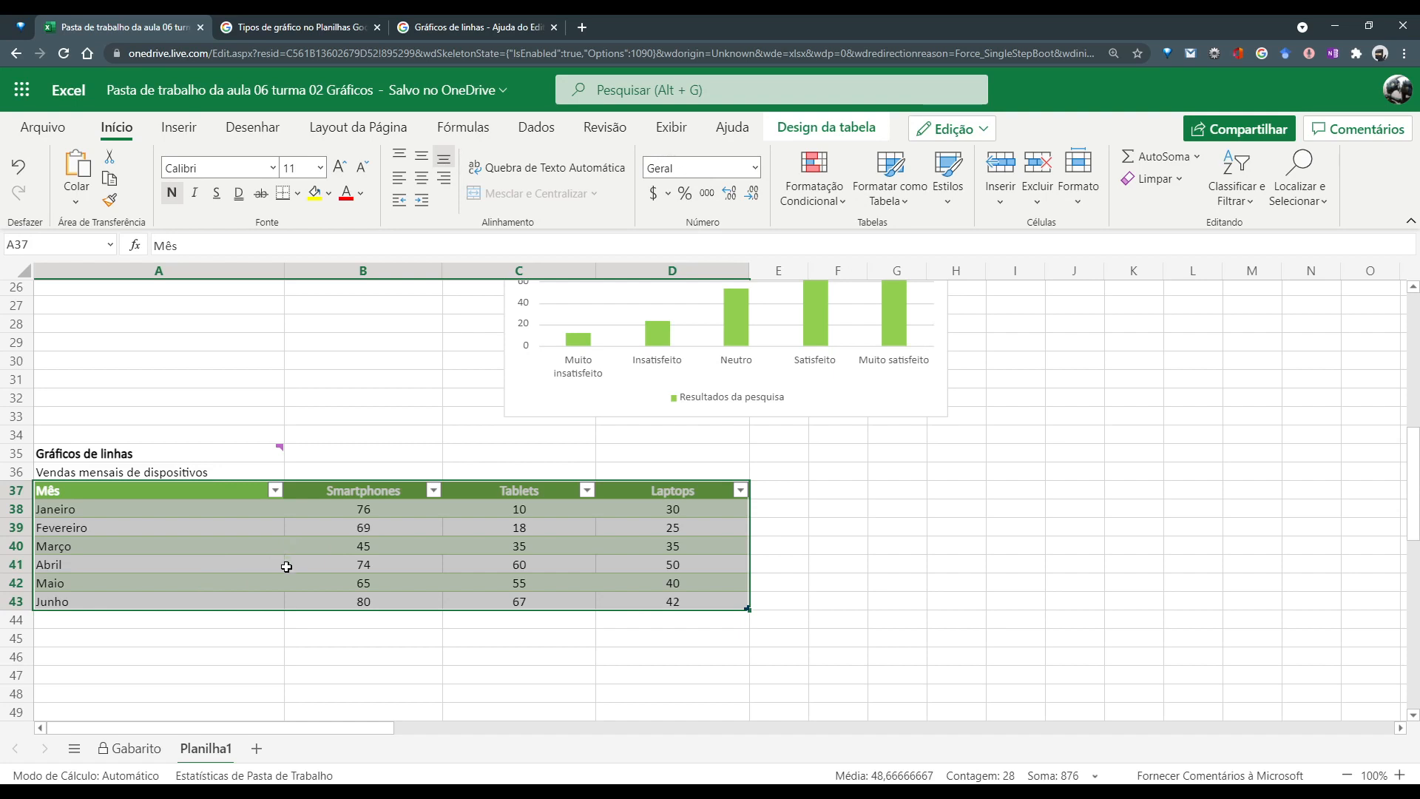
{"action": "left_click", "coordinate": [185, 131]}
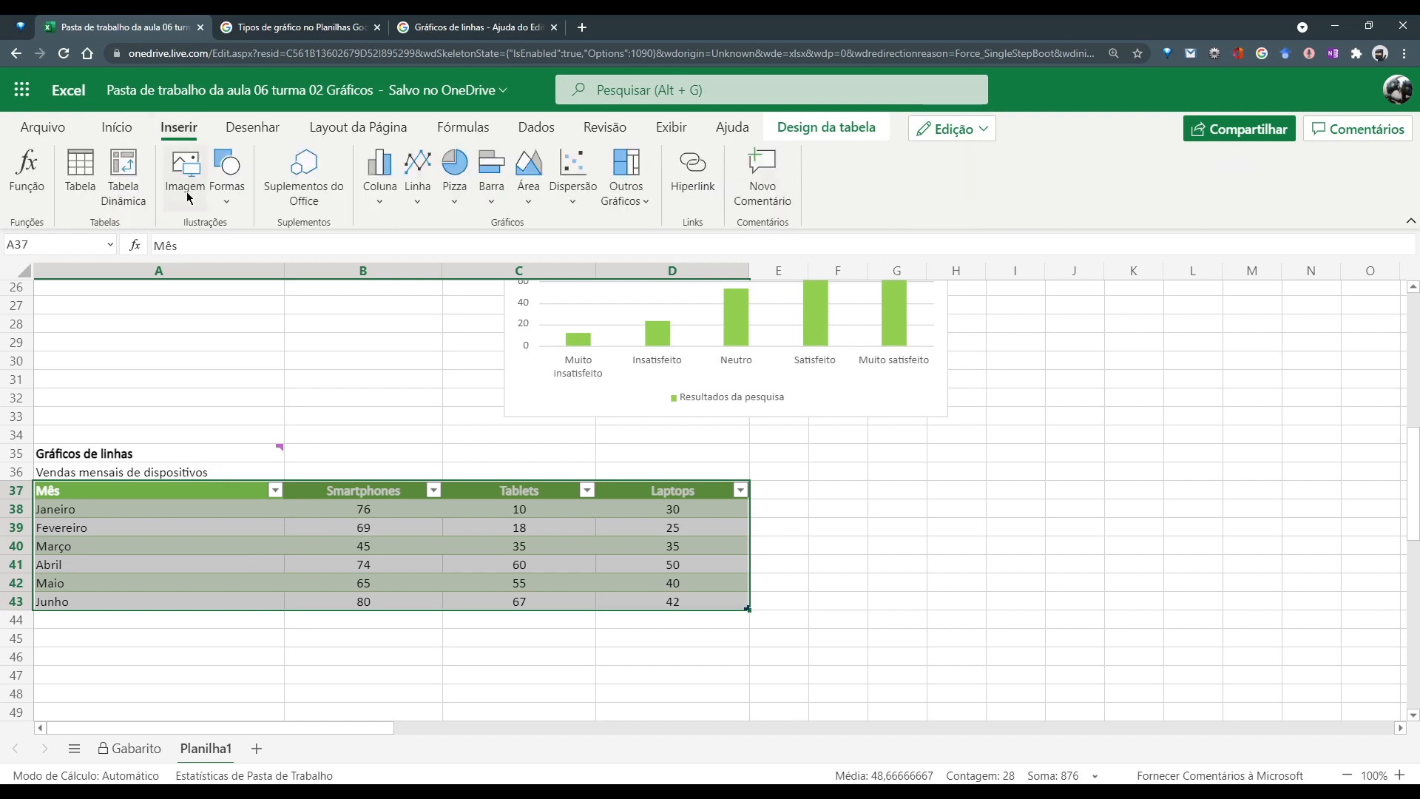
{"action": "left_click", "coordinate": [419, 171]}
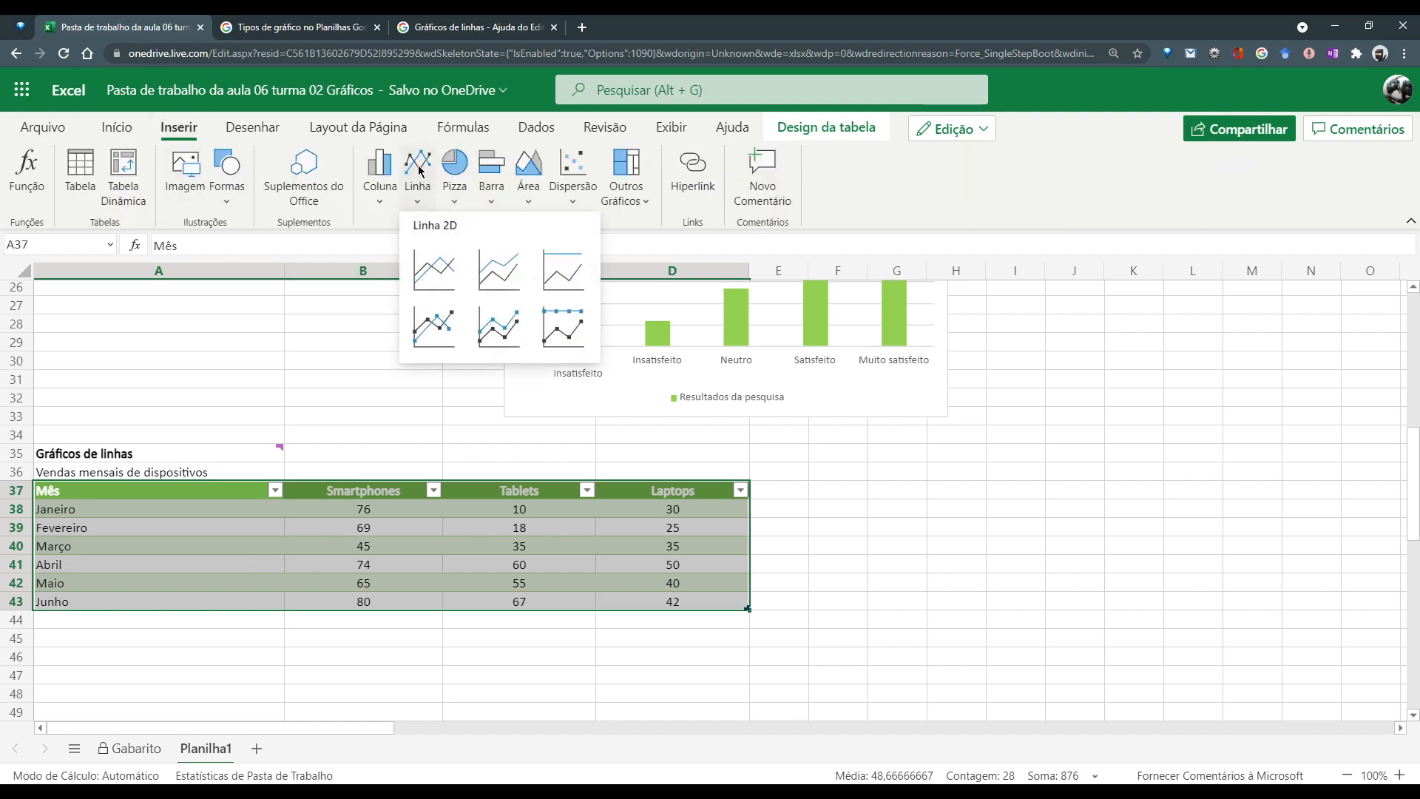
{"action": "left_click", "coordinate": [437, 272]}
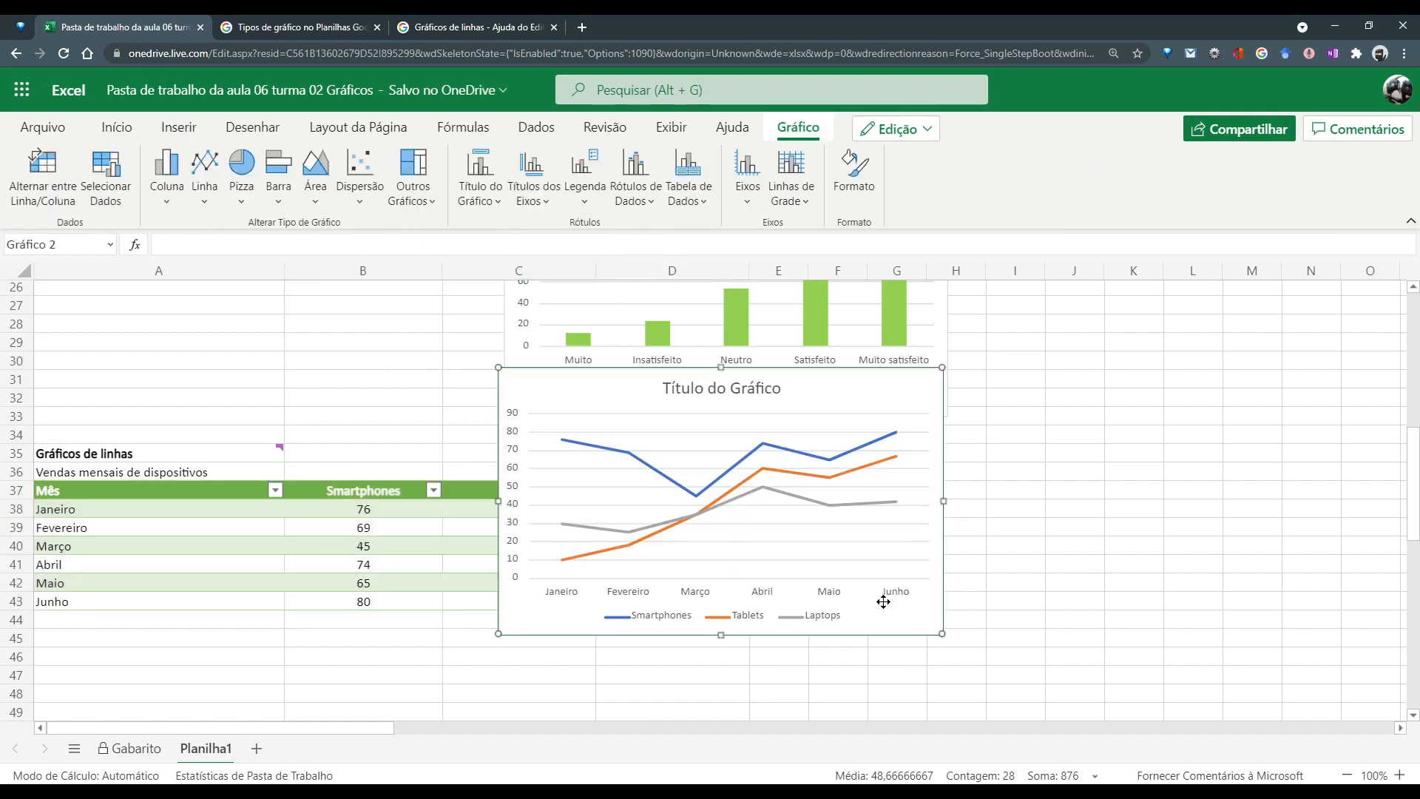
{"action": "left_click_drag", "start_coordinate": [893, 627], "coordinate": [1130, 455]}
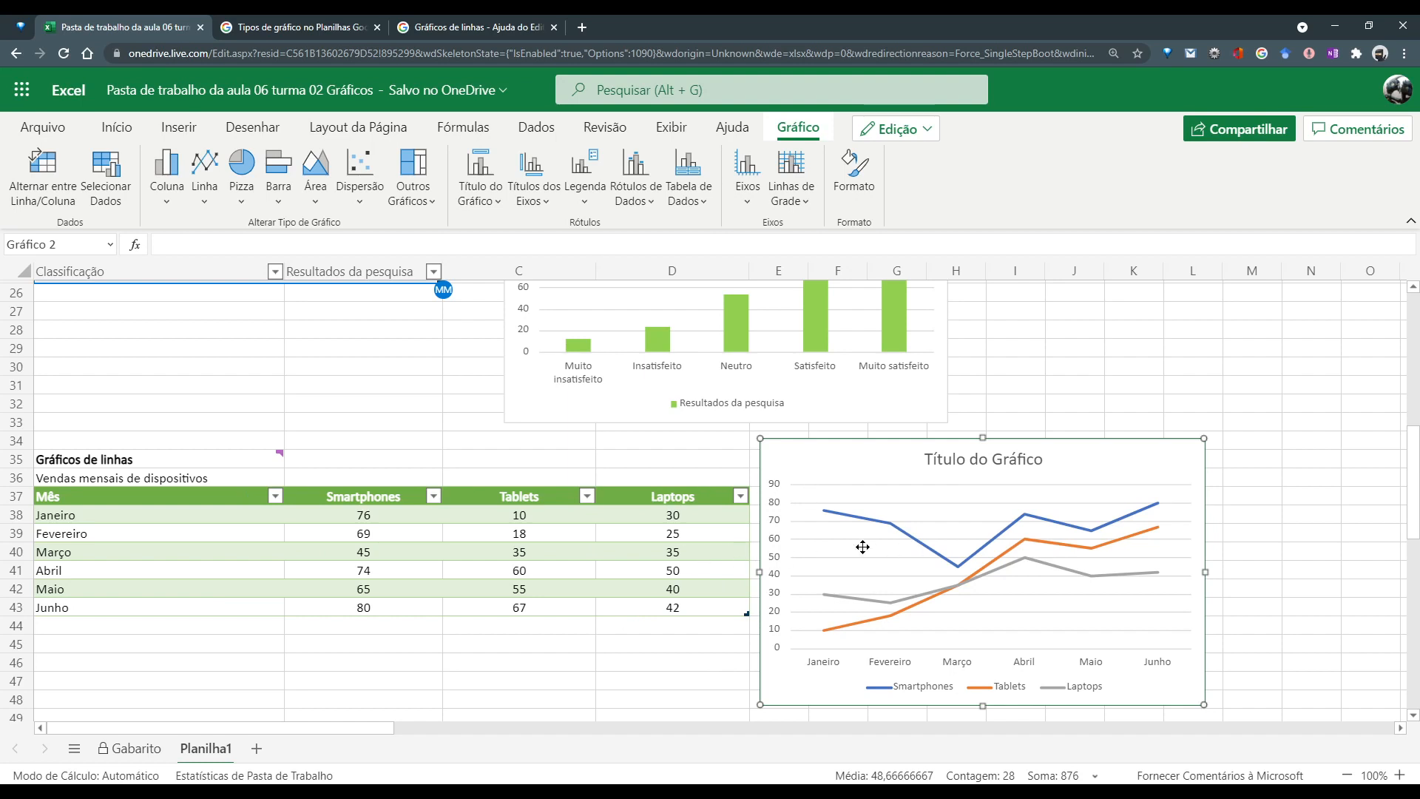
Copy cell A36 containing "Vendas mensais de dispositivos"
{"action": "left_click", "coordinate": [136, 479]}
{"action": "right_click", "coordinate": [136, 479]}
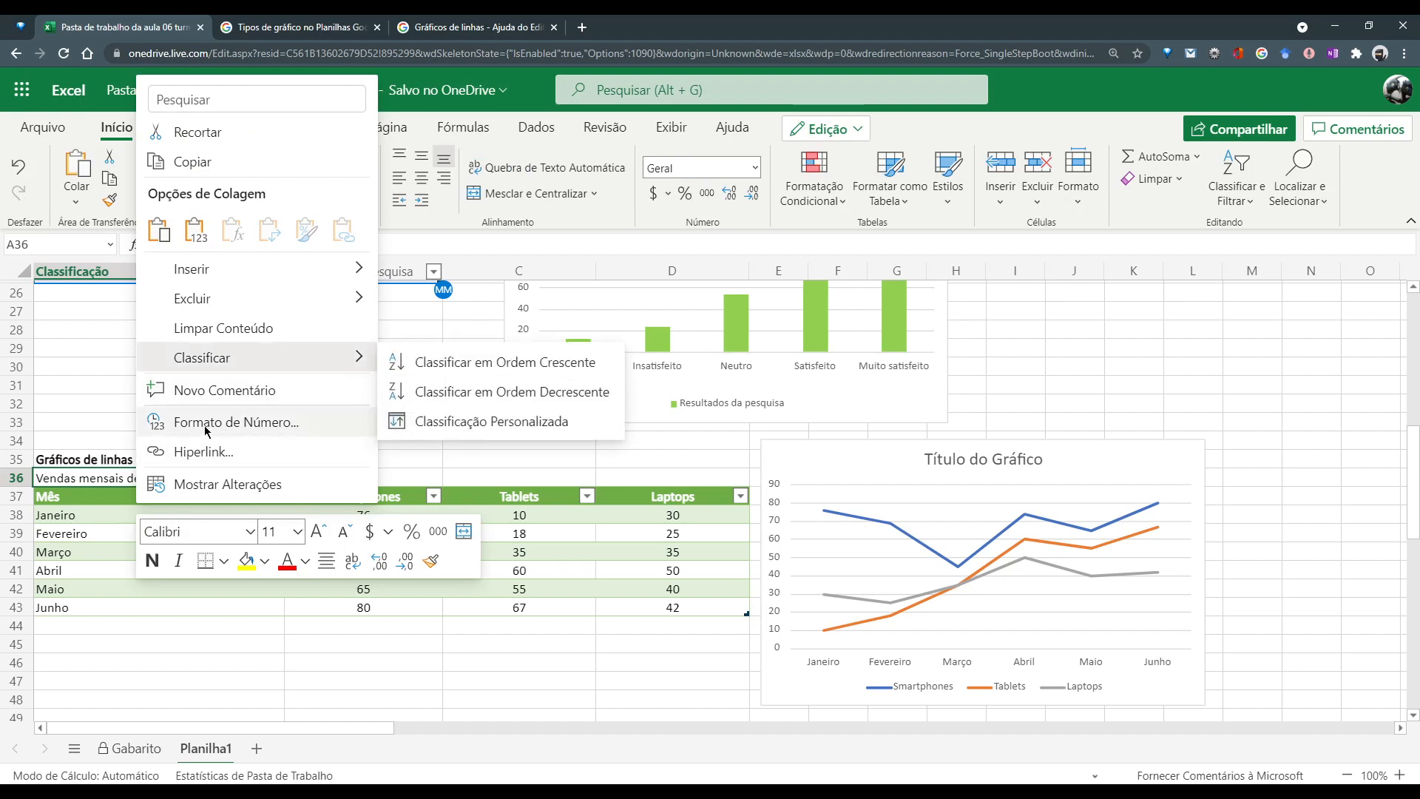
{"action": "left_click", "coordinate": [194, 161]}
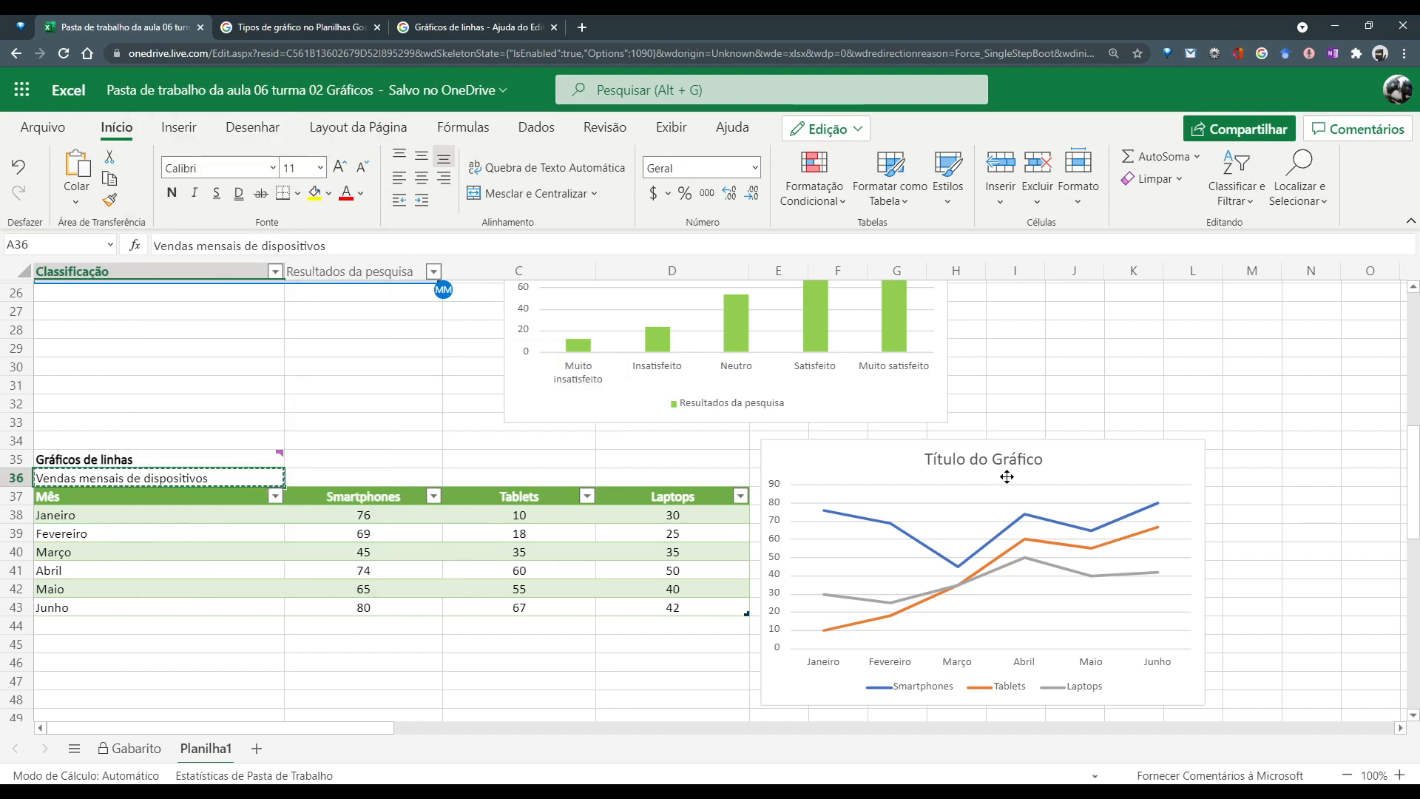
Try setting the line chart's title to "Vendas mensais de dispositivos" in its format settings, and undo the title change
{"action": "double_click", "coordinate": [986, 460]}
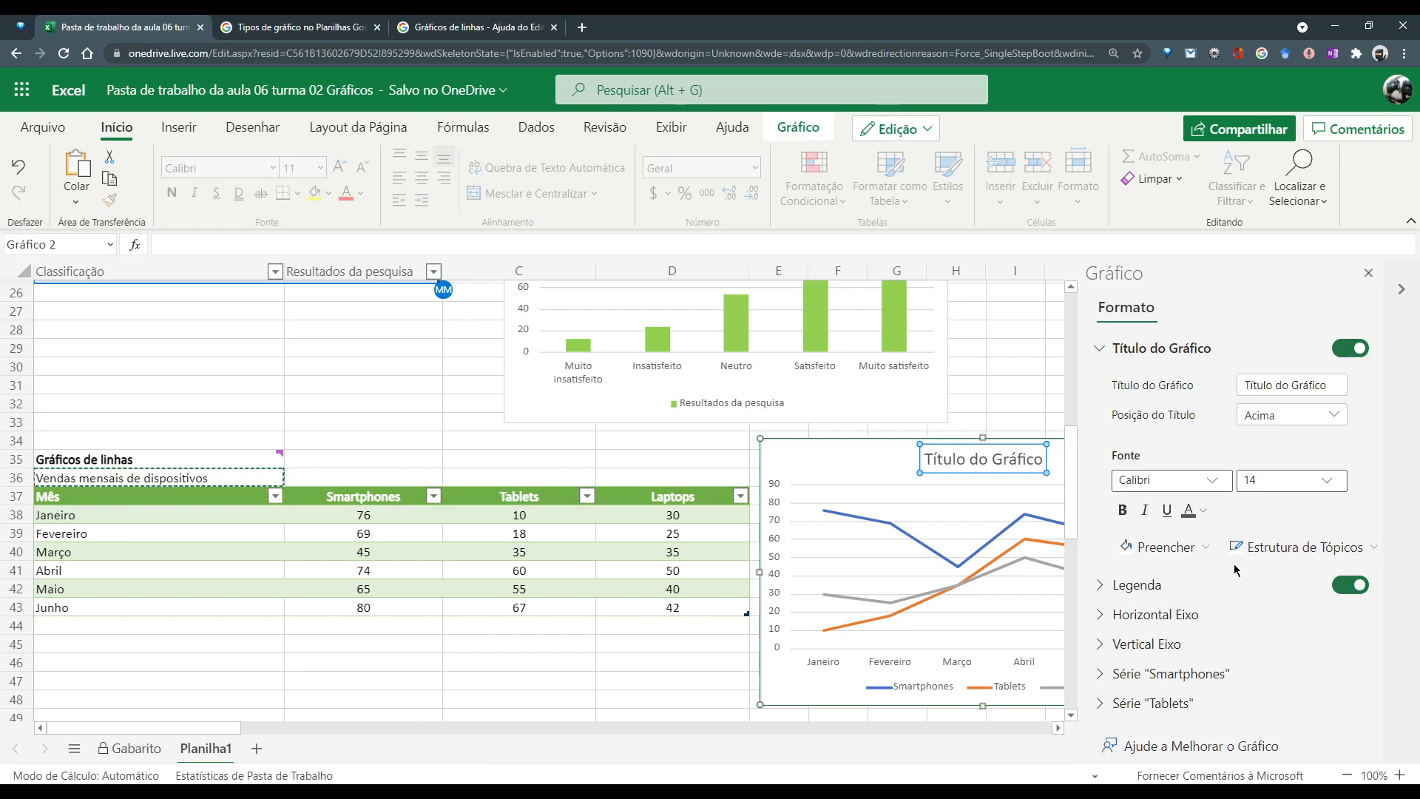
{"action": "left_click", "coordinate": [1291, 385]}
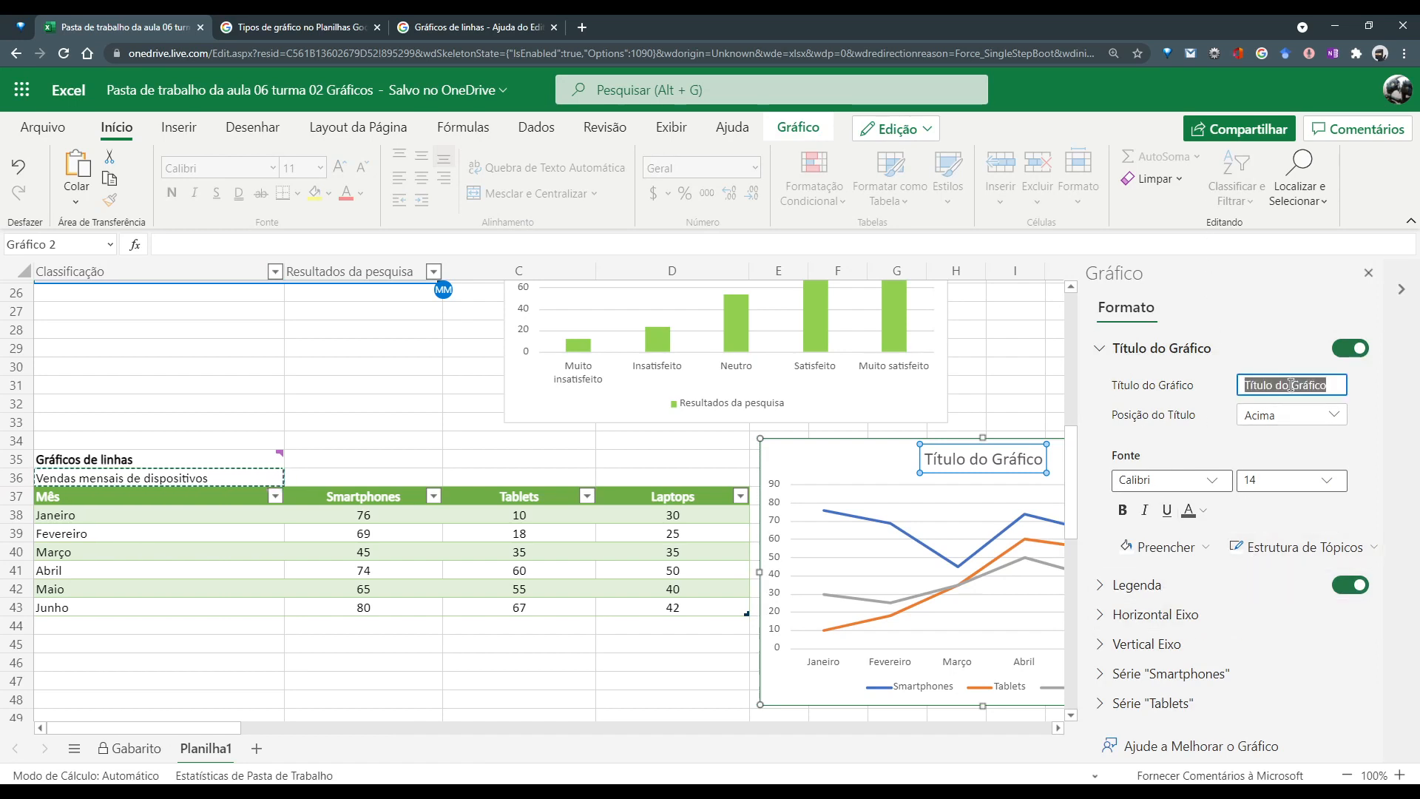
{"action": "key", "text": "ctrl+v"}
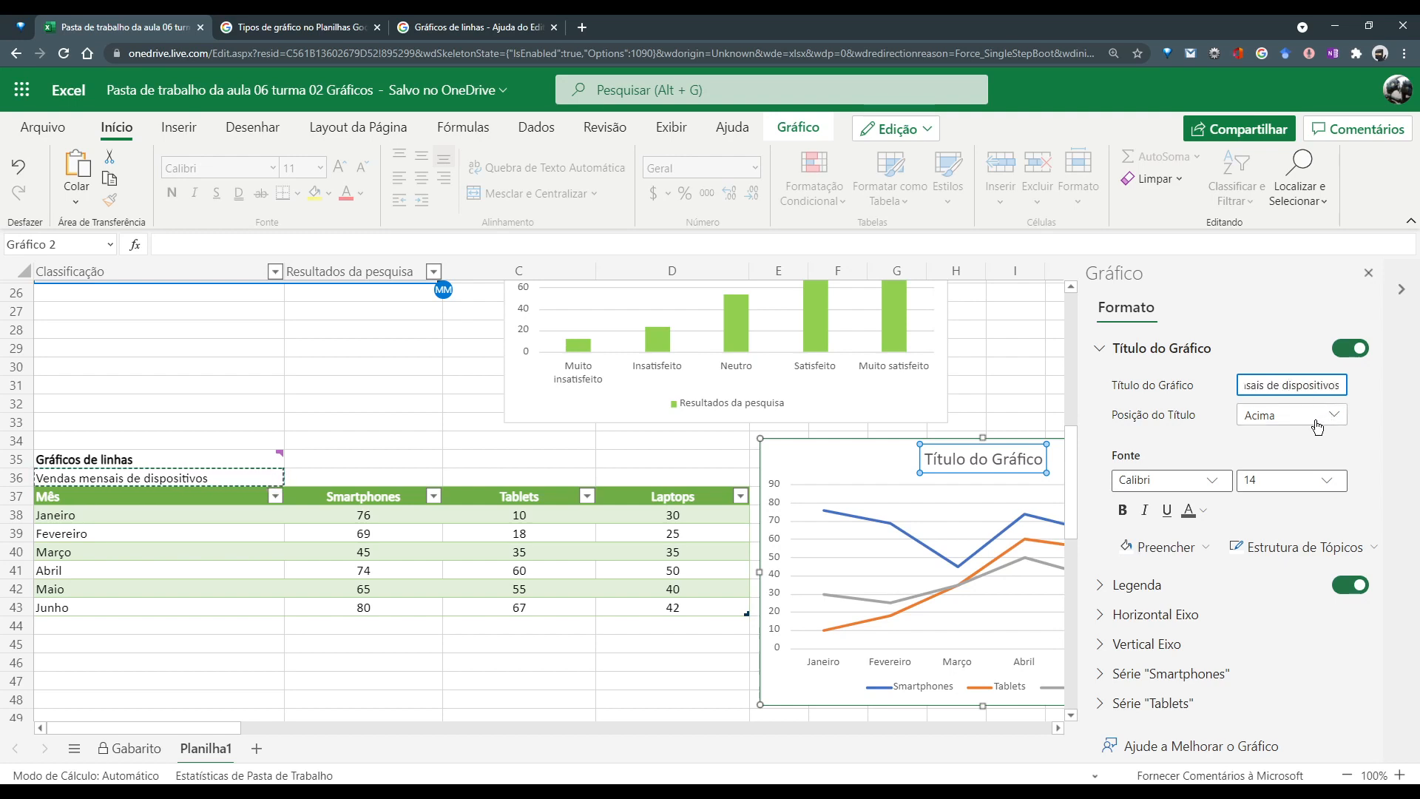
{"action": "left_click", "coordinate": [1010, 351]}
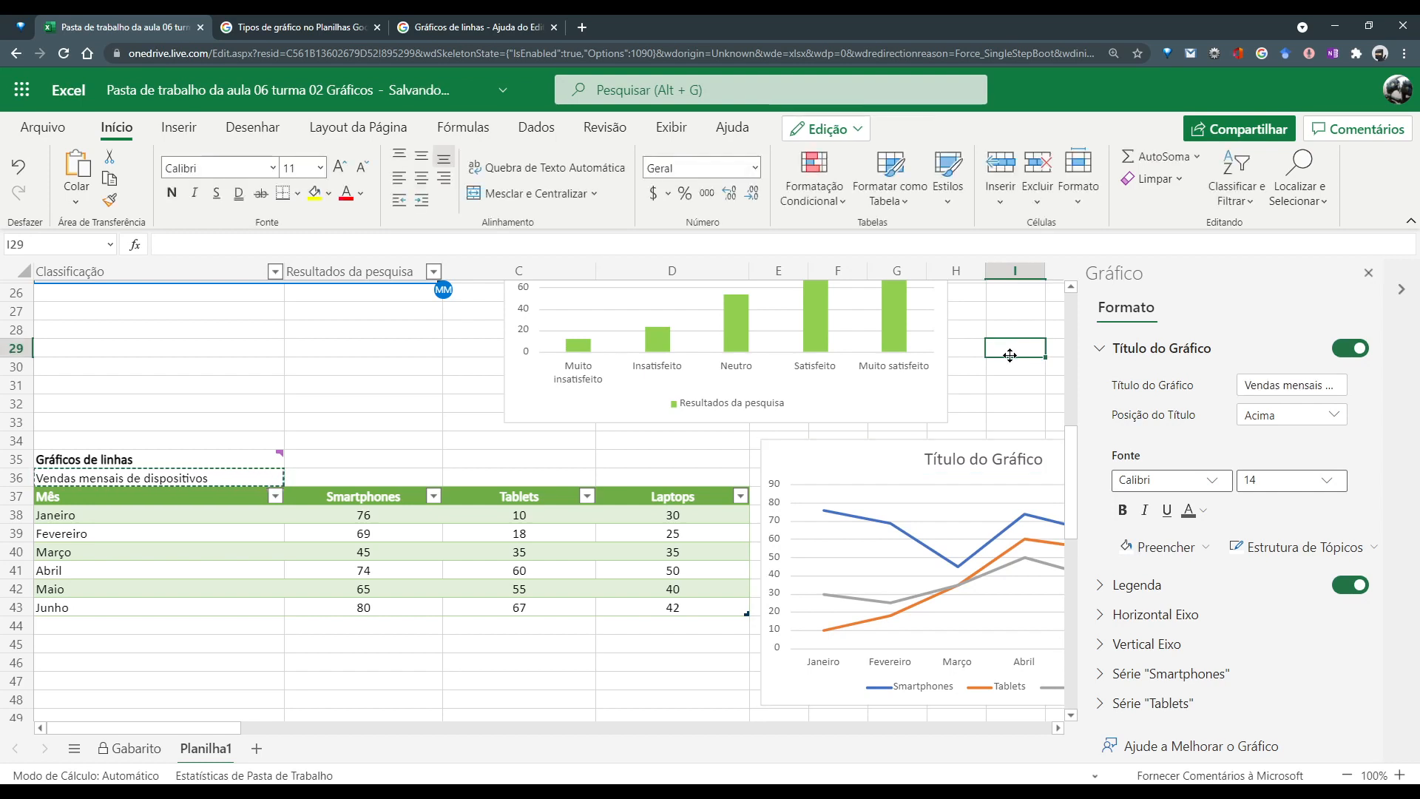
{"action": "left_click", "coordinate": [1010, 419]}
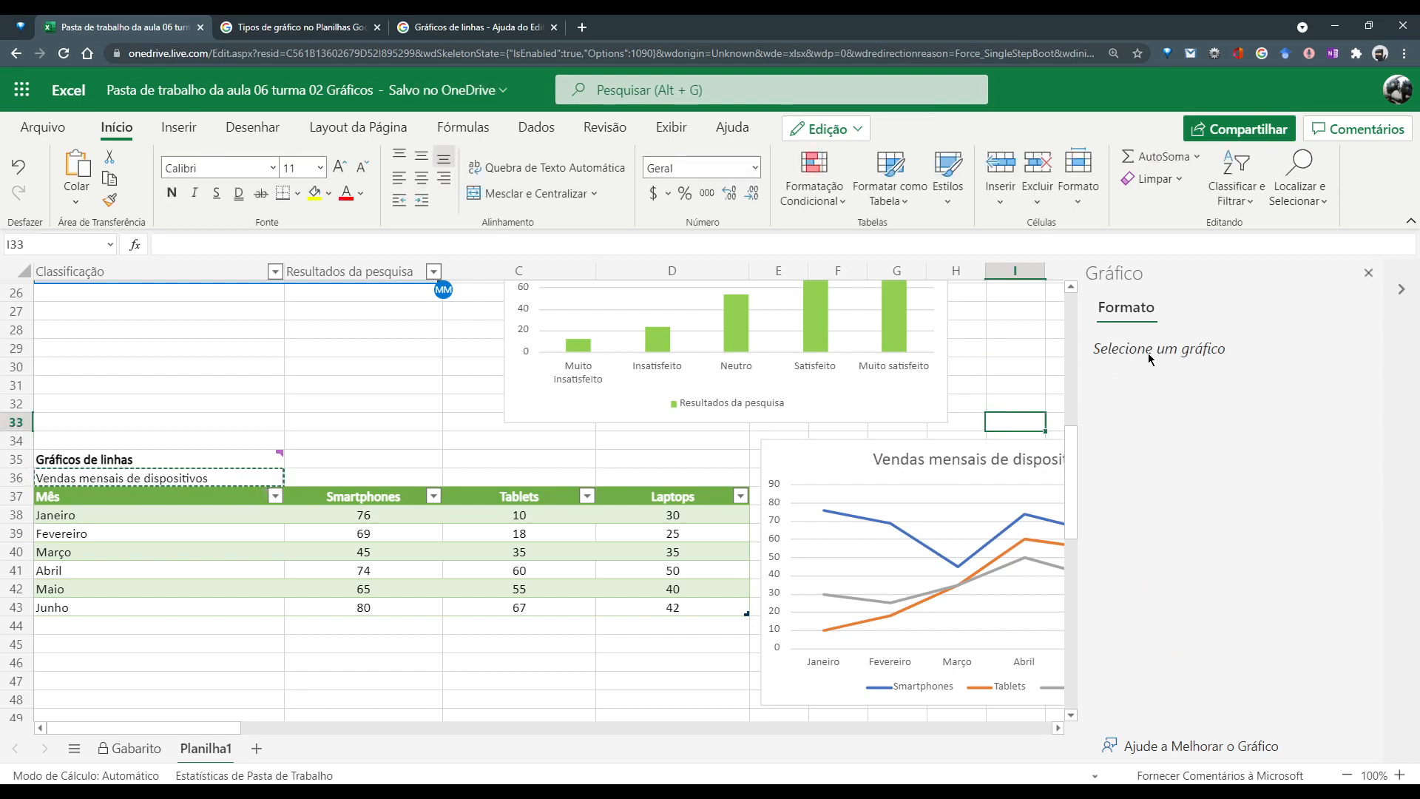
{"action": "left_click", "coordinate": [1368, 273]}
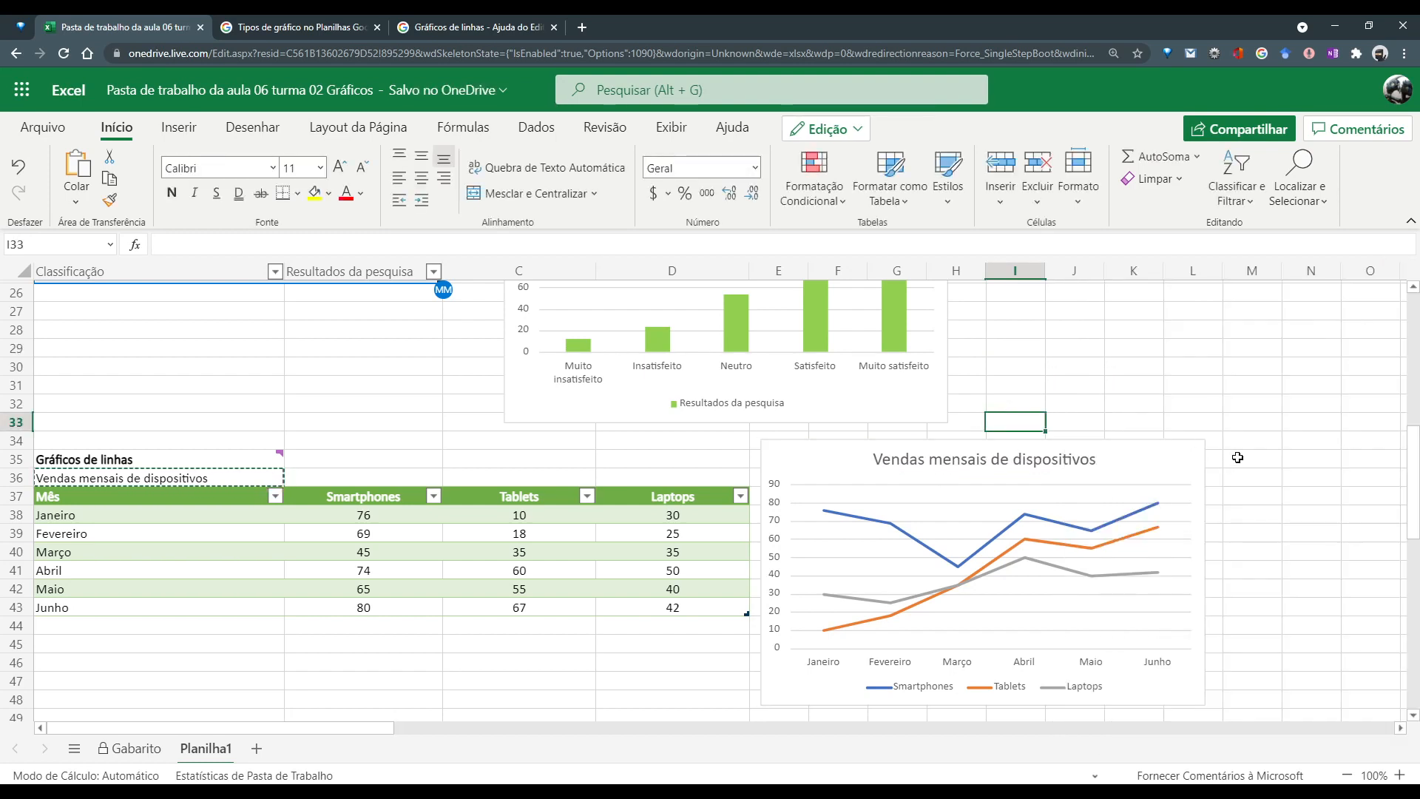
{"action": "key", "text": "ctrl+z"}
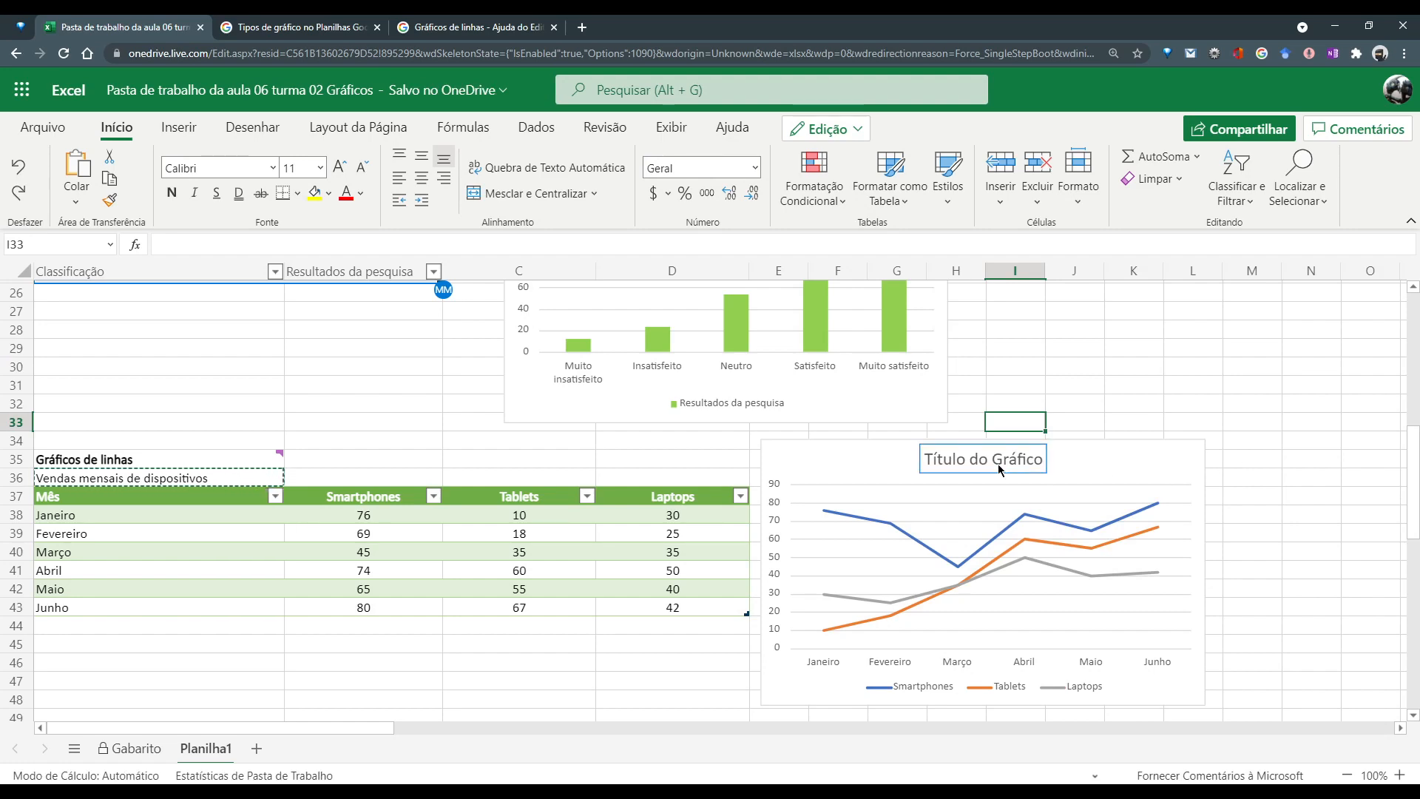
Set the line chart's title to "Vendas mensais de dispositivos" in its title editor and close the format pane
{"action": "left_click", "coordinate": [997, 464]}
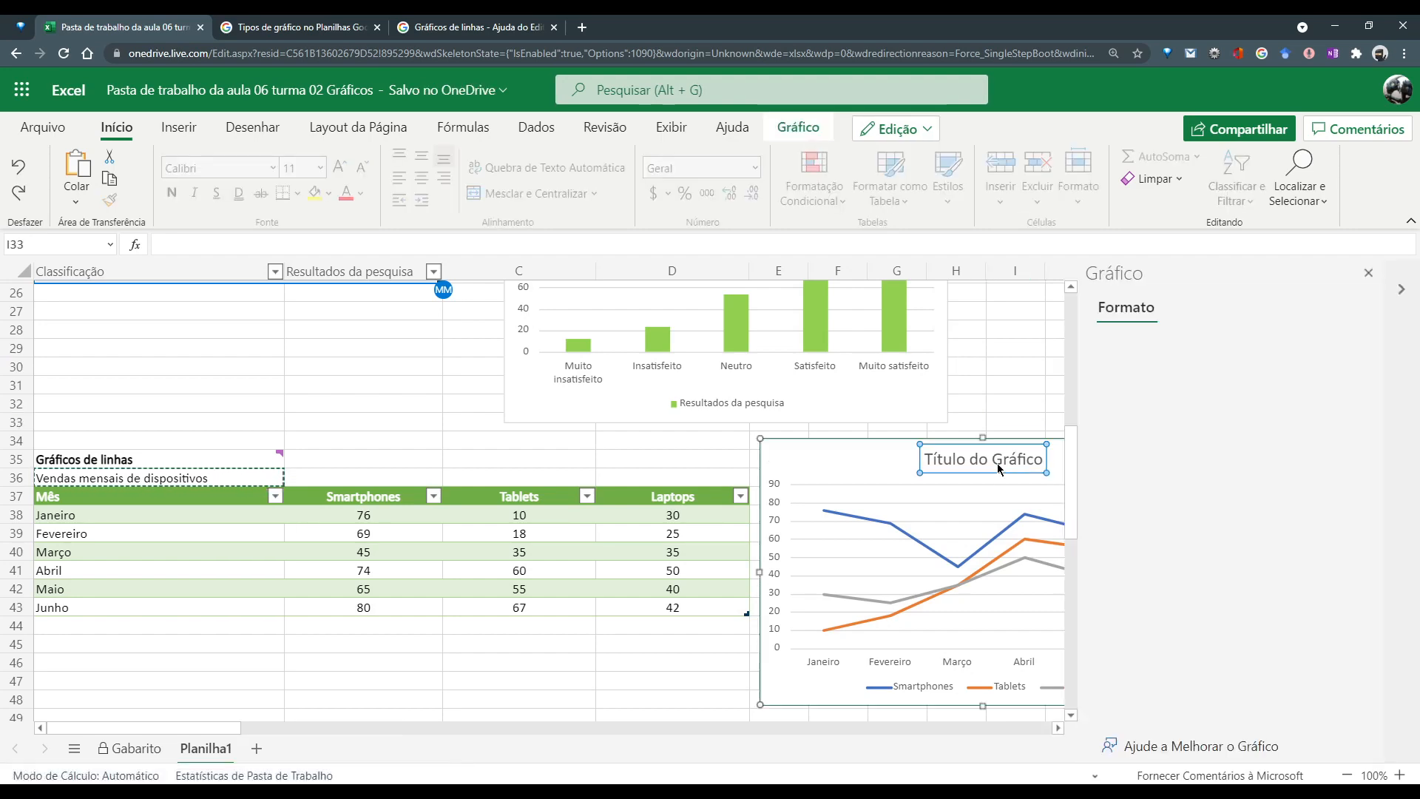
{"action": "double_click", "coordinate": [997, 463]}
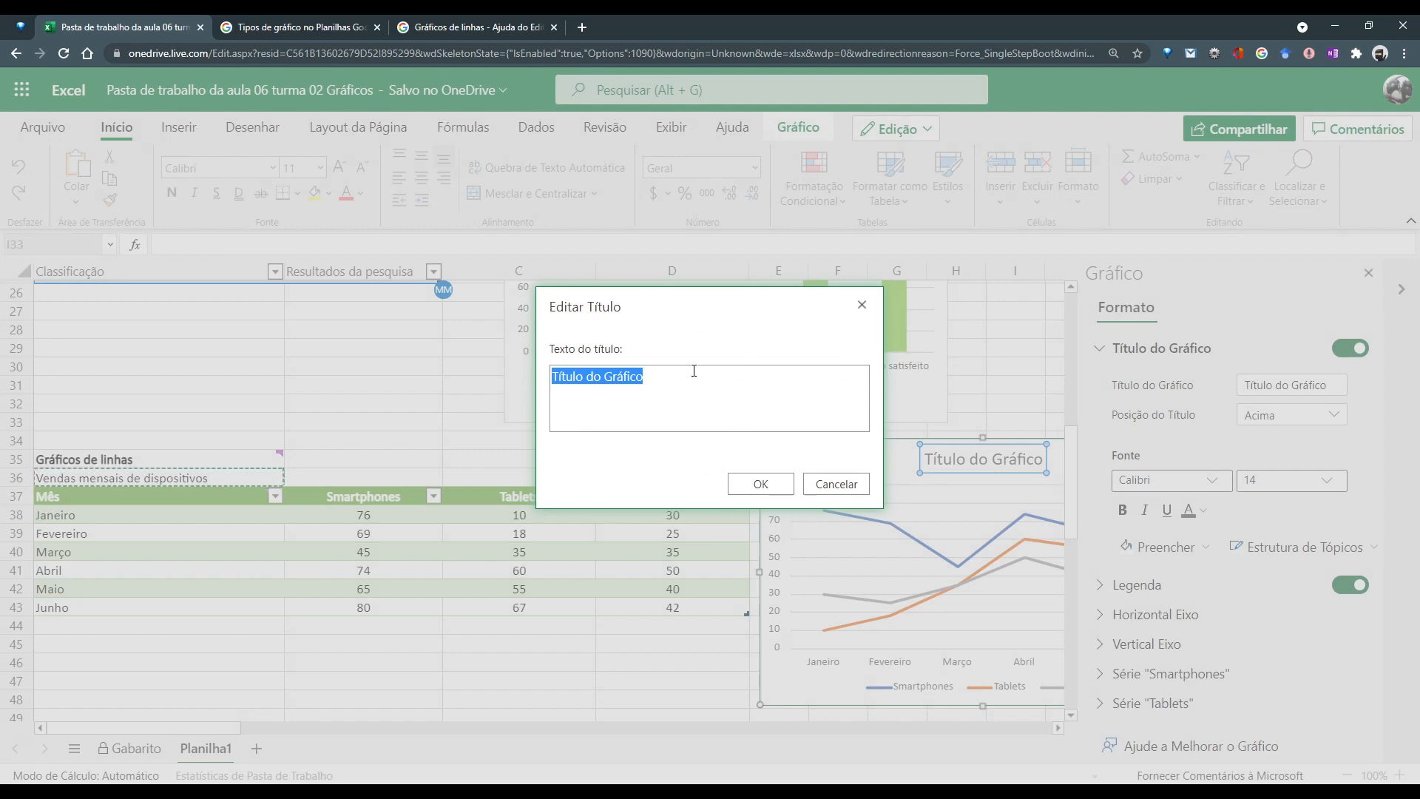
{"action": "type", "text": "Vendas mensais de dispositivos"}
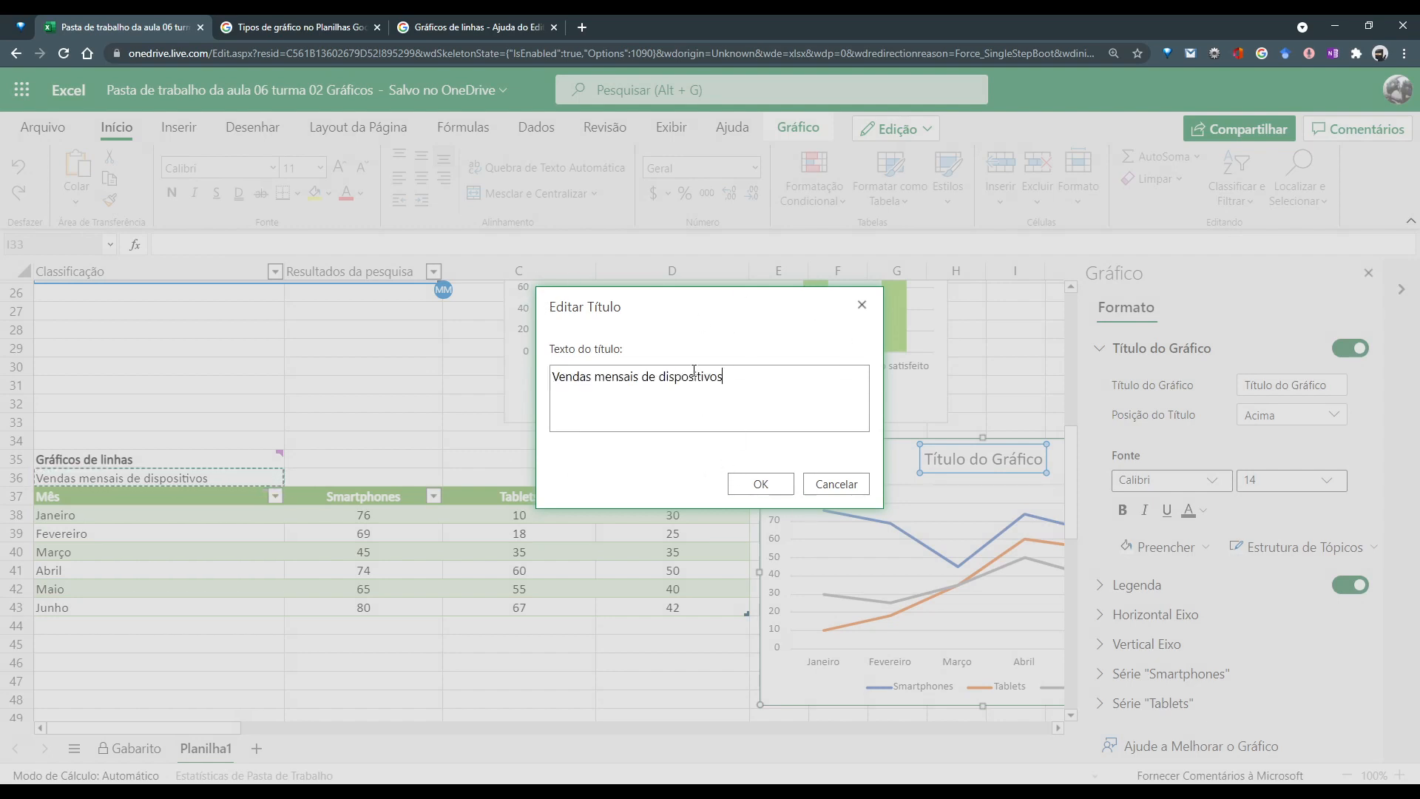
{"action": "left_click", "coordinate": [770, 487]}
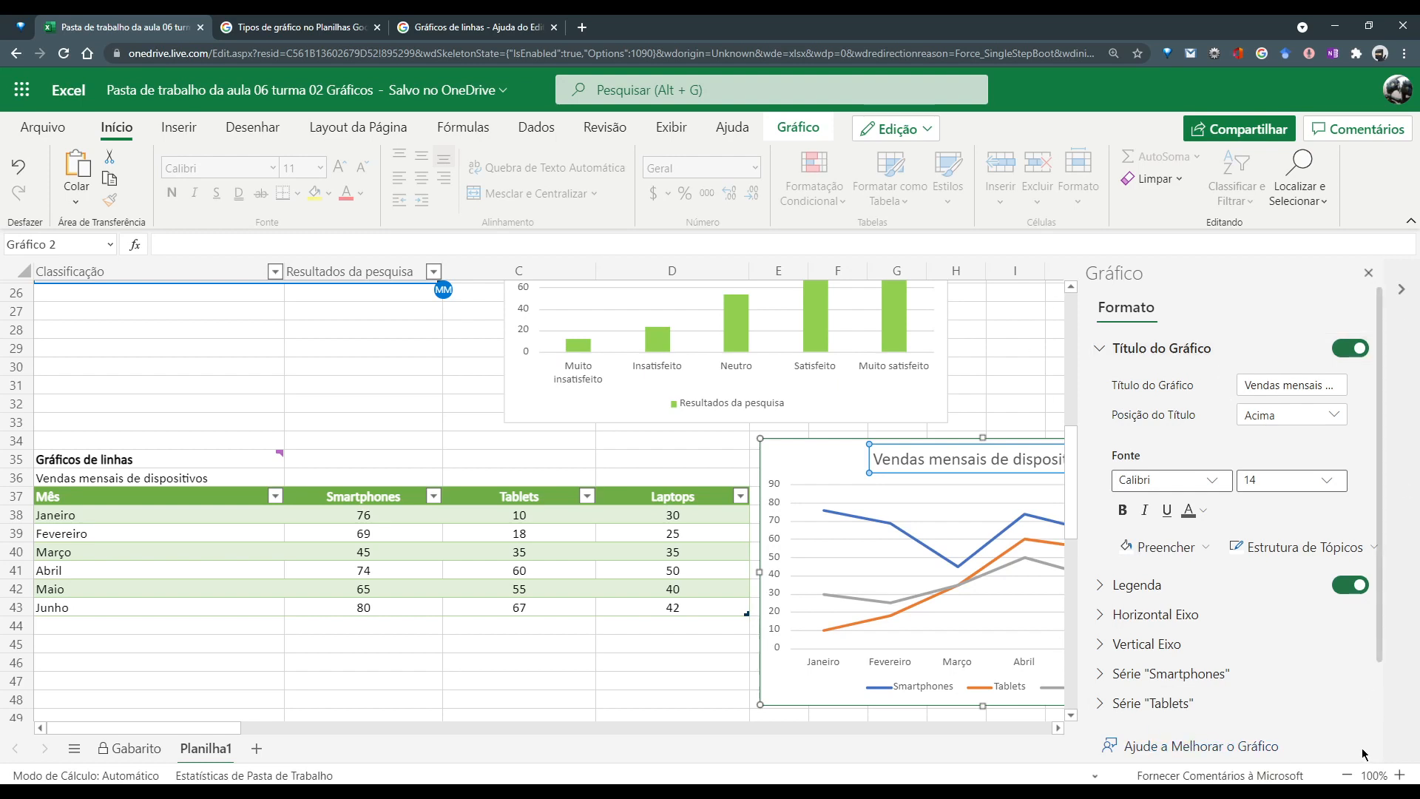
{"action": "left_click", "coordinate": [1368, 272]}
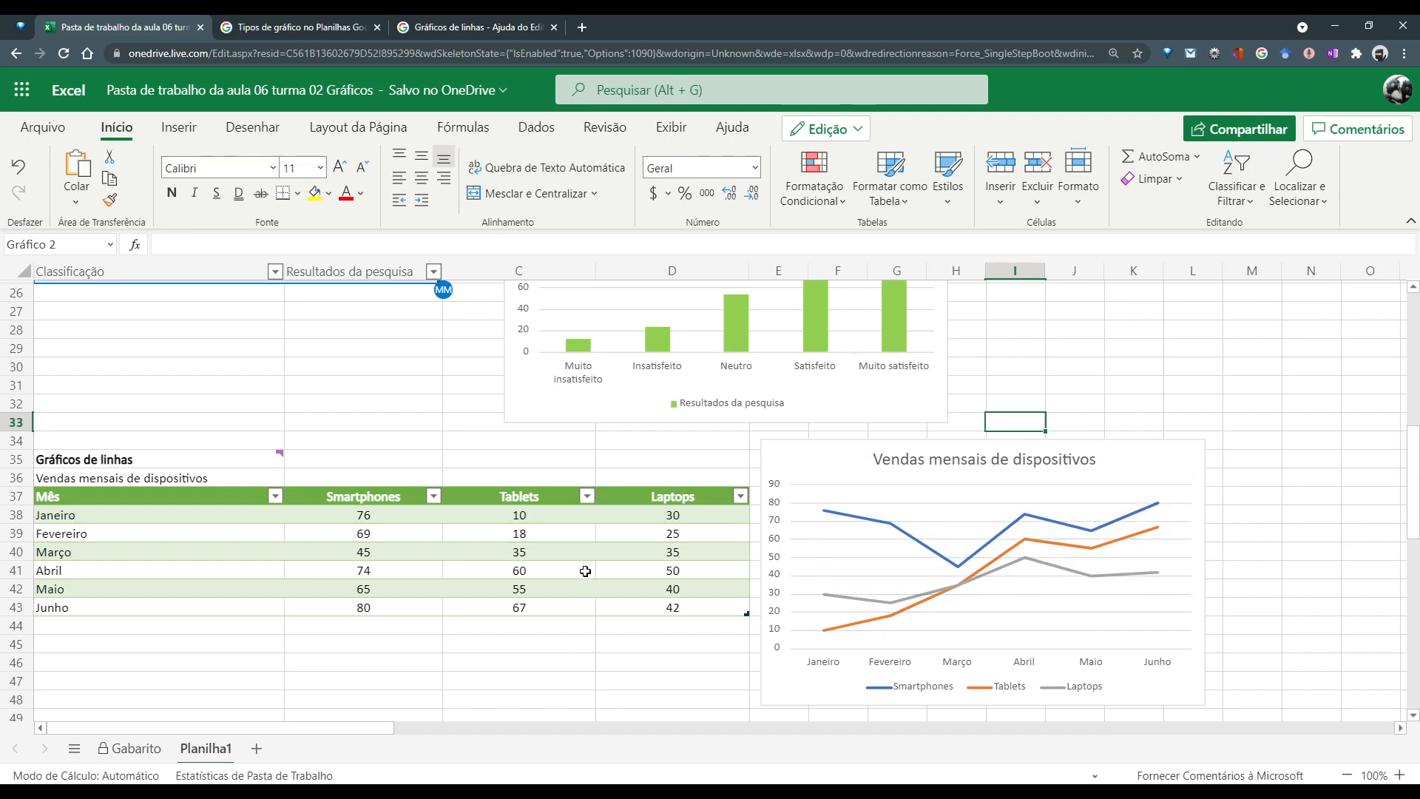
Try a 2D pie chart from the full "Gráficos de pizza" table A54:B57, including the Total Geral row, and delete it
{"action": "scroll", "coordinate": [587, 564], "scroll_direction": "down", "scroll_amount": 5}
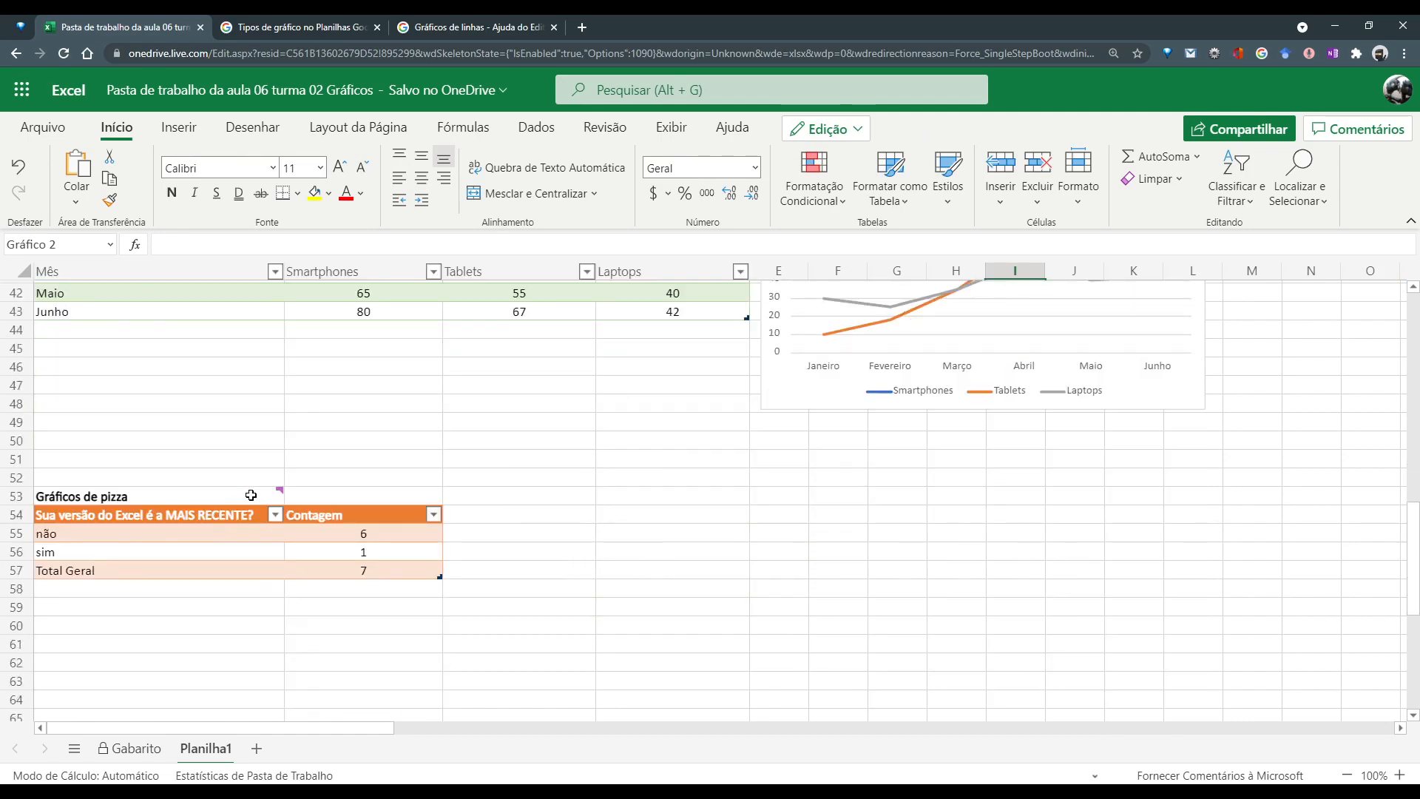
{"action": "mouse_move", "coordinate": [276, 493]}
{"action": "left_click_drag", "start_coordinate": [64, 511], "coordinate": [390, 551]}
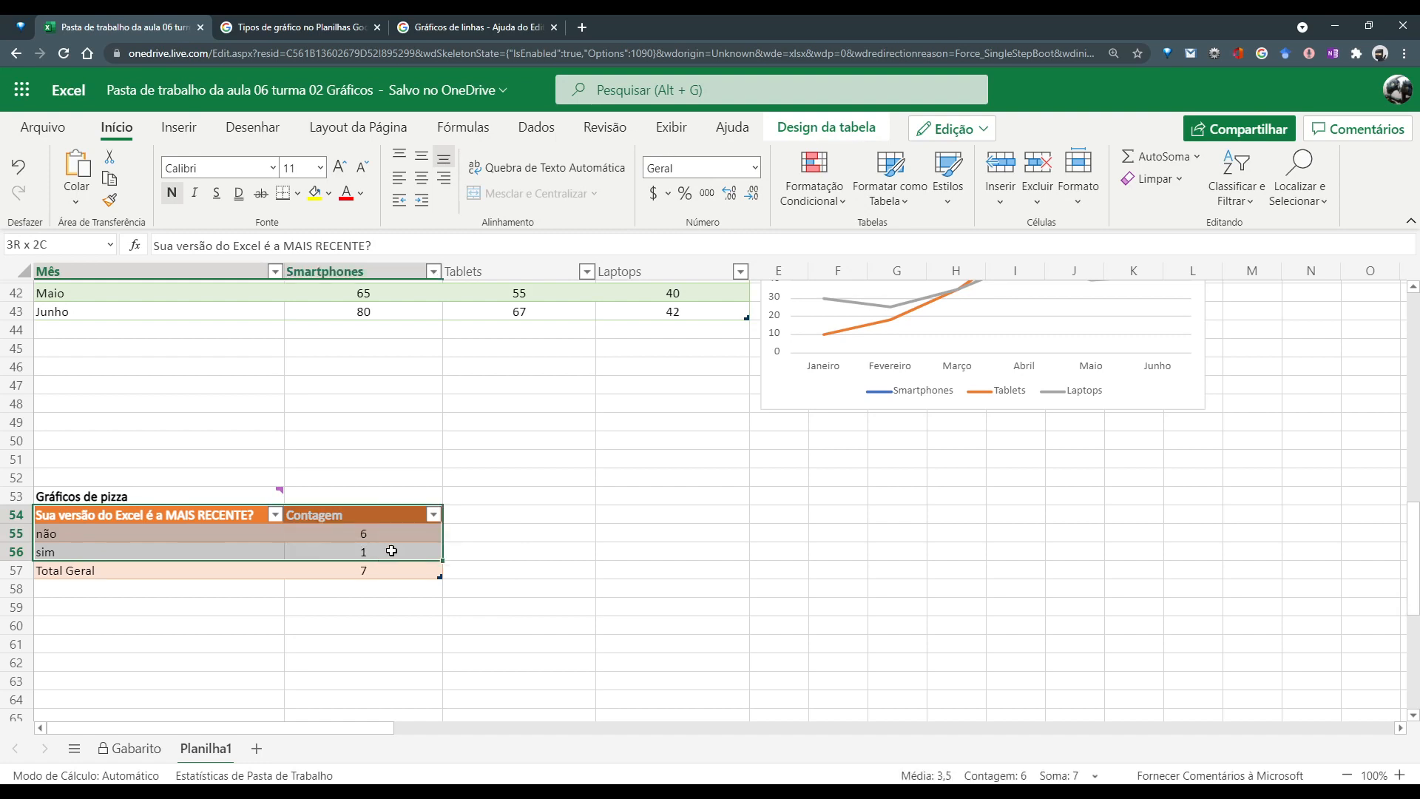
{"action": "left_click_drag", "start_coordinate": [391, 551], "coordinate": [391, 551]}
{"action": "left_click", "coordinate": [164, 608]}
{"action": "left_click_drag", "start_coordinate": [170, 516], "coordinate": [363, 567]}
{"action": "left_click", "coordinate": [179, 127]}
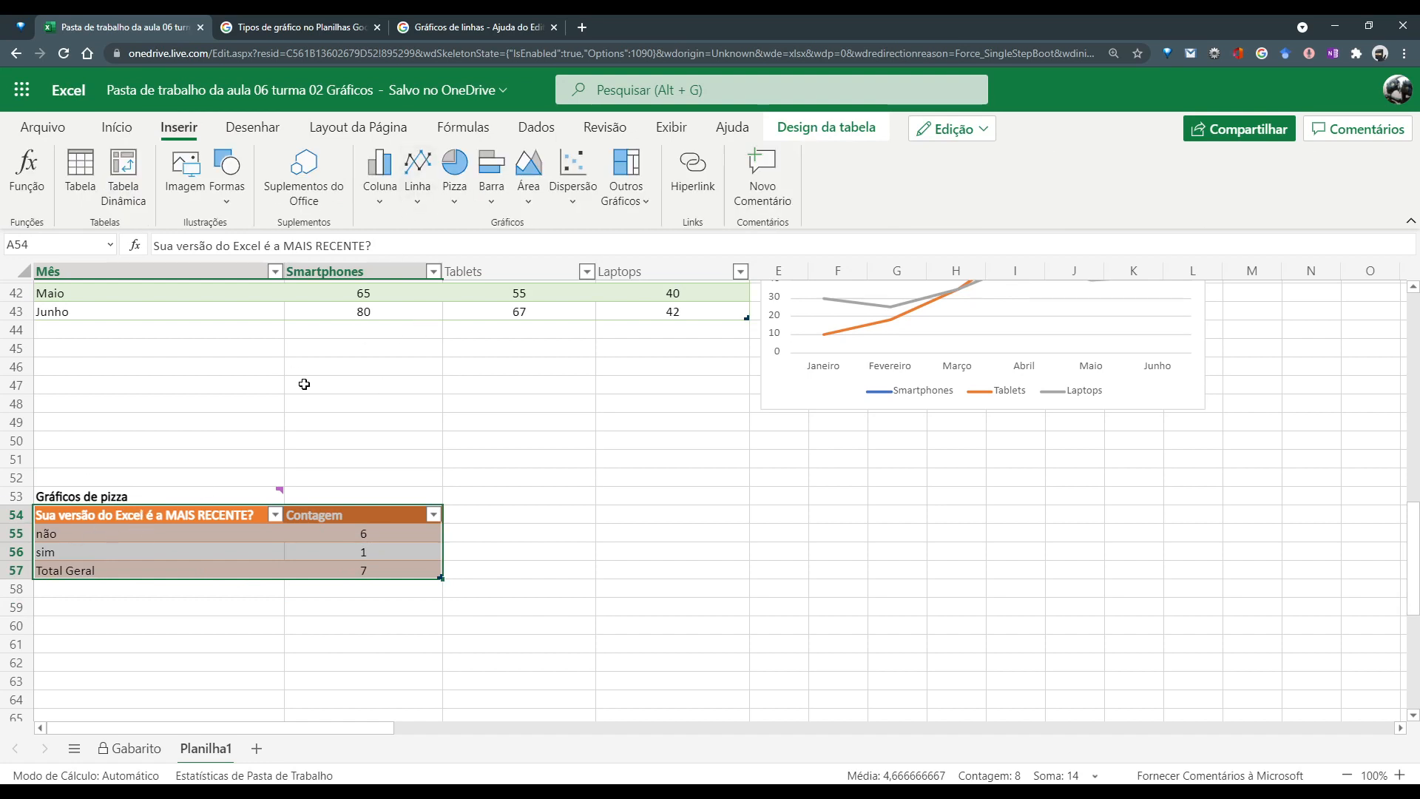
{"action": "left_click", "coordinate": [459, 164]}
{"action": "left_click", "coordinate": [460, 260]}
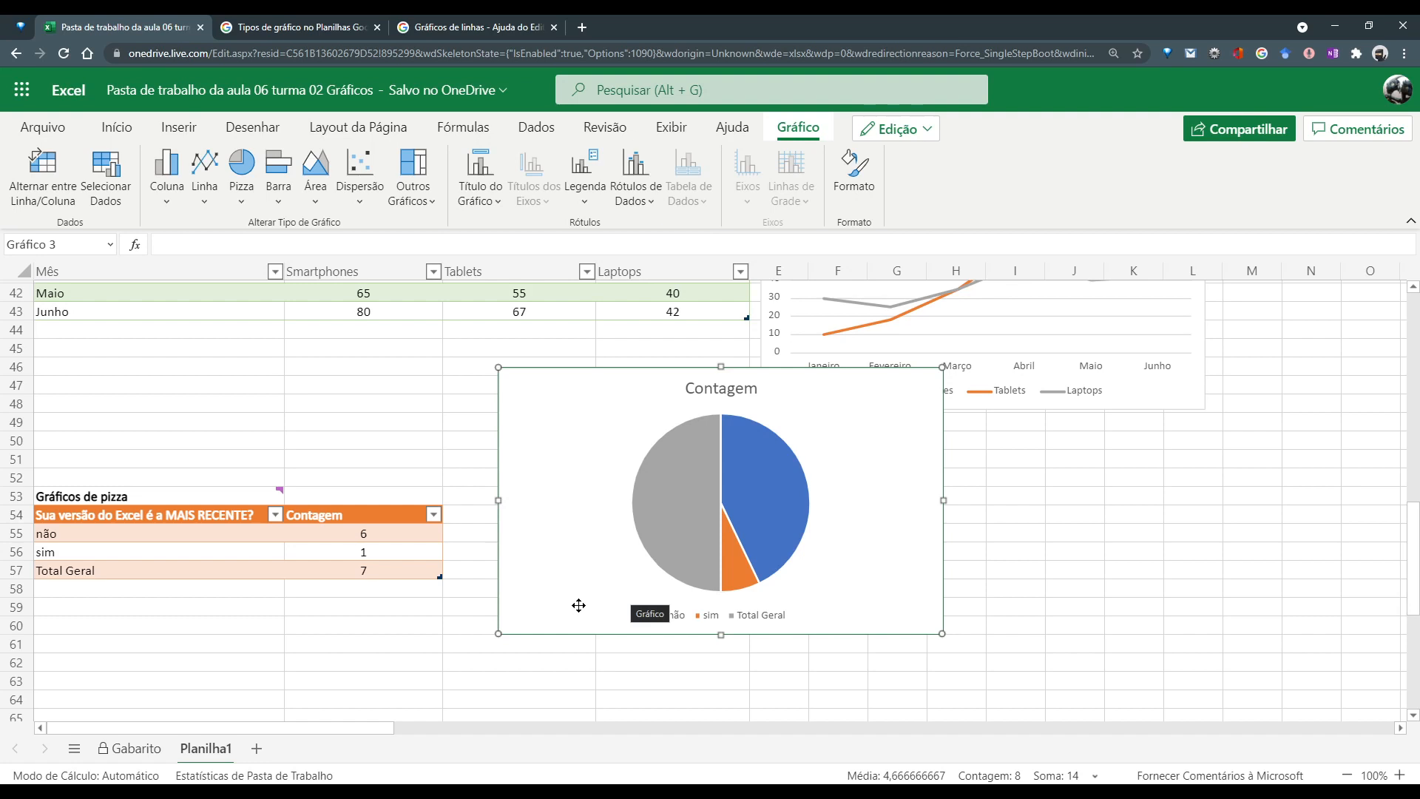
{"action": "key", "text": "Delete"}
{"action": "left_click", "coordinate": [412, 656]}
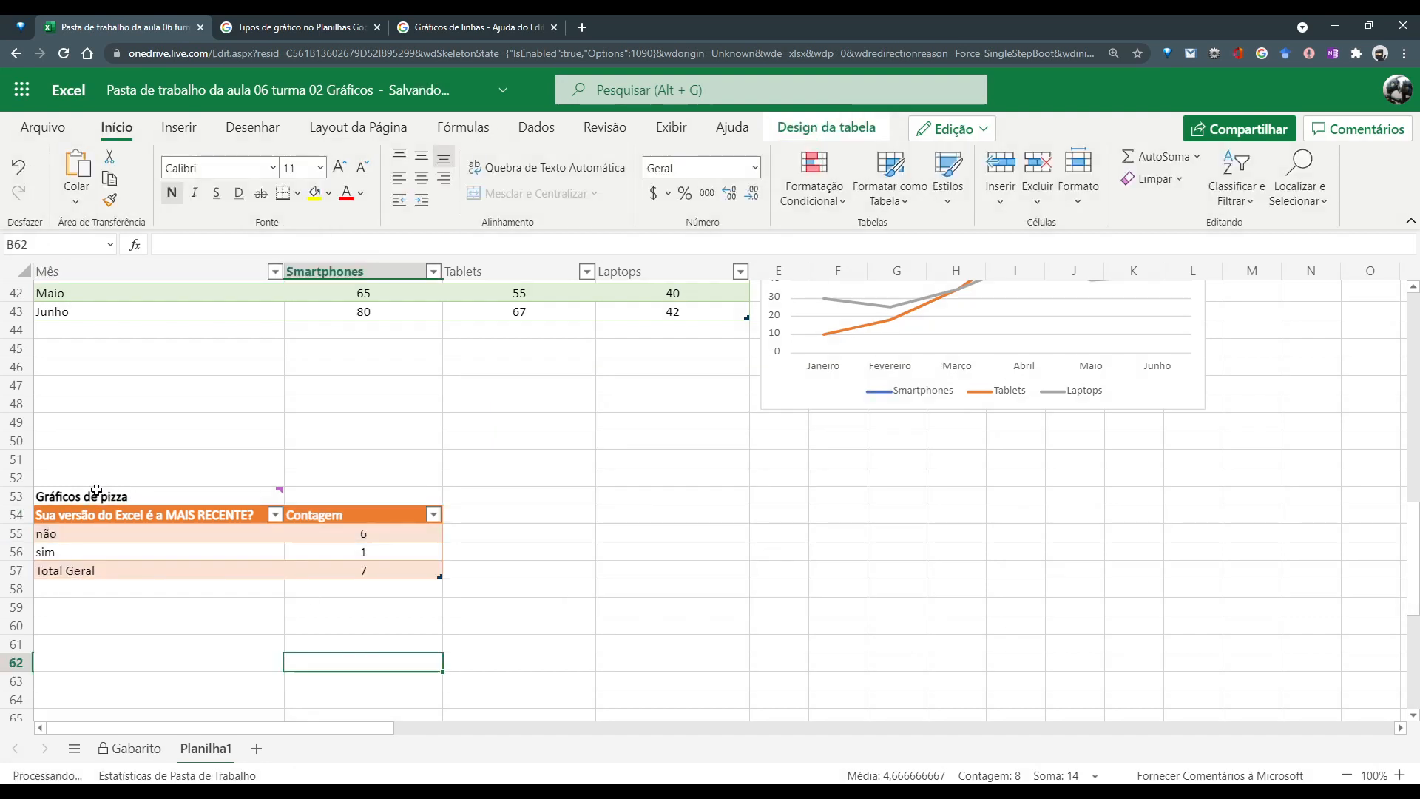
Insert a 2D pie chart from A54:B56, leaving out the Total Geral row
{"action": "left_click_drag", "start_coordinate": [67, 515], "coordinate": [452, 561]}
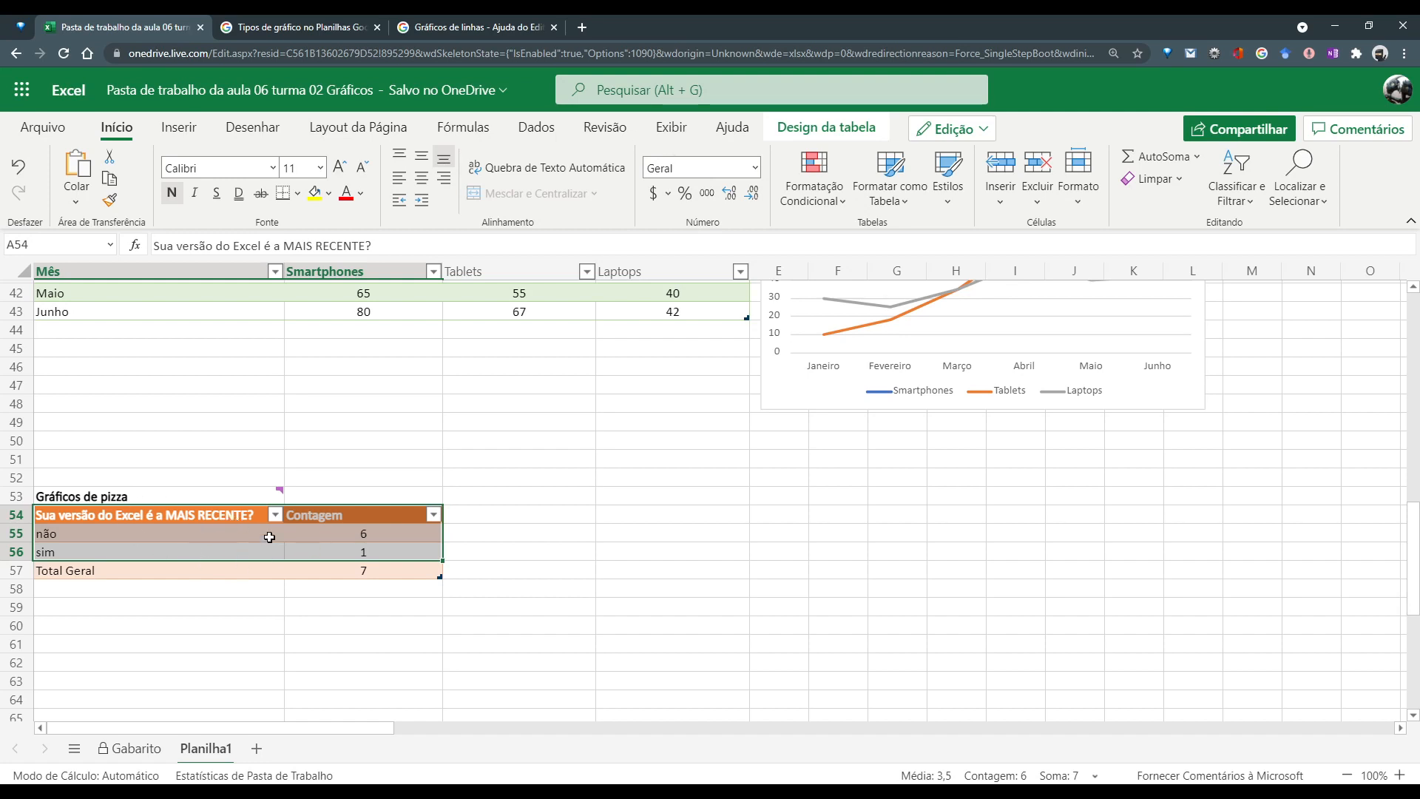
{"action": "left_click", "coordinate": [181, 128]}
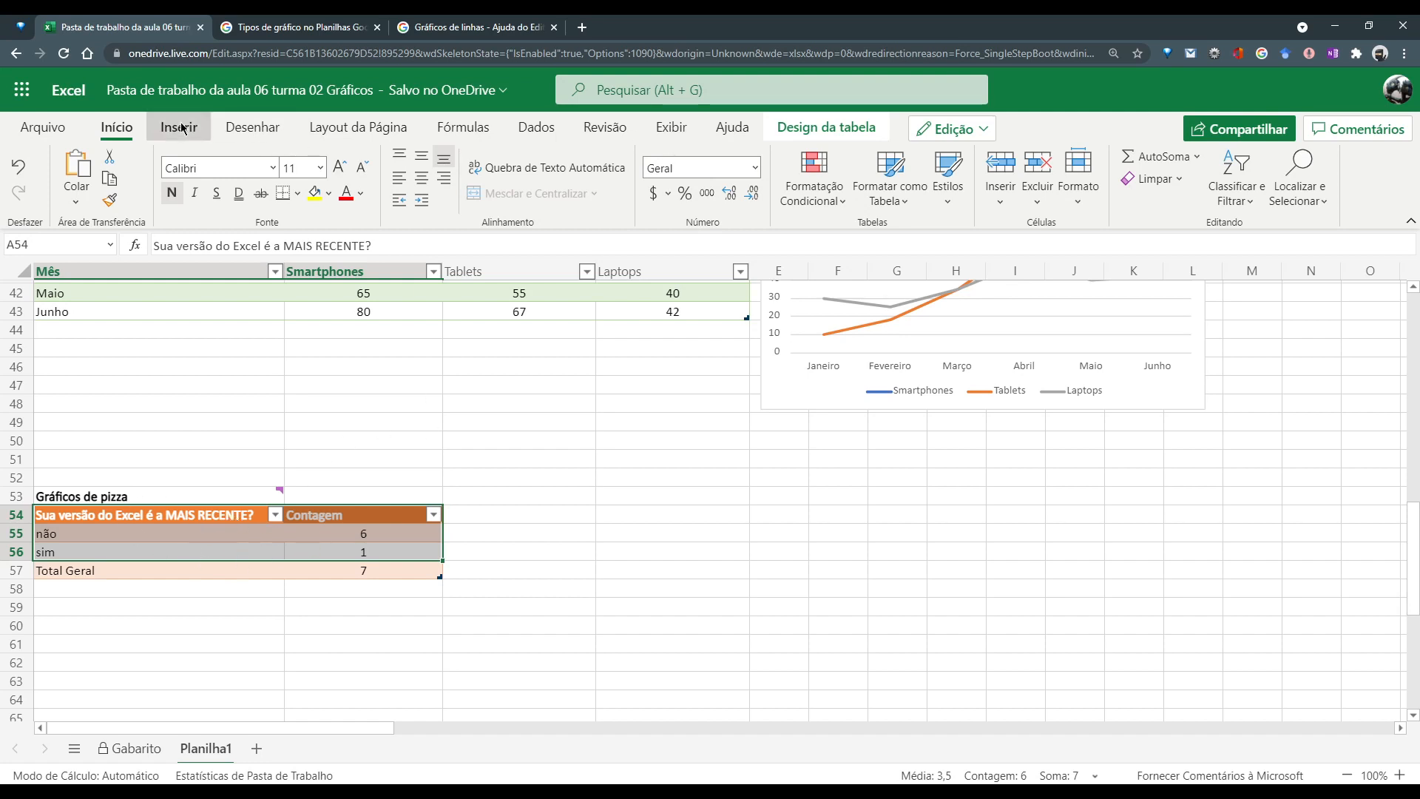
{"action": "left_click", "coordinate": [456, 207]}
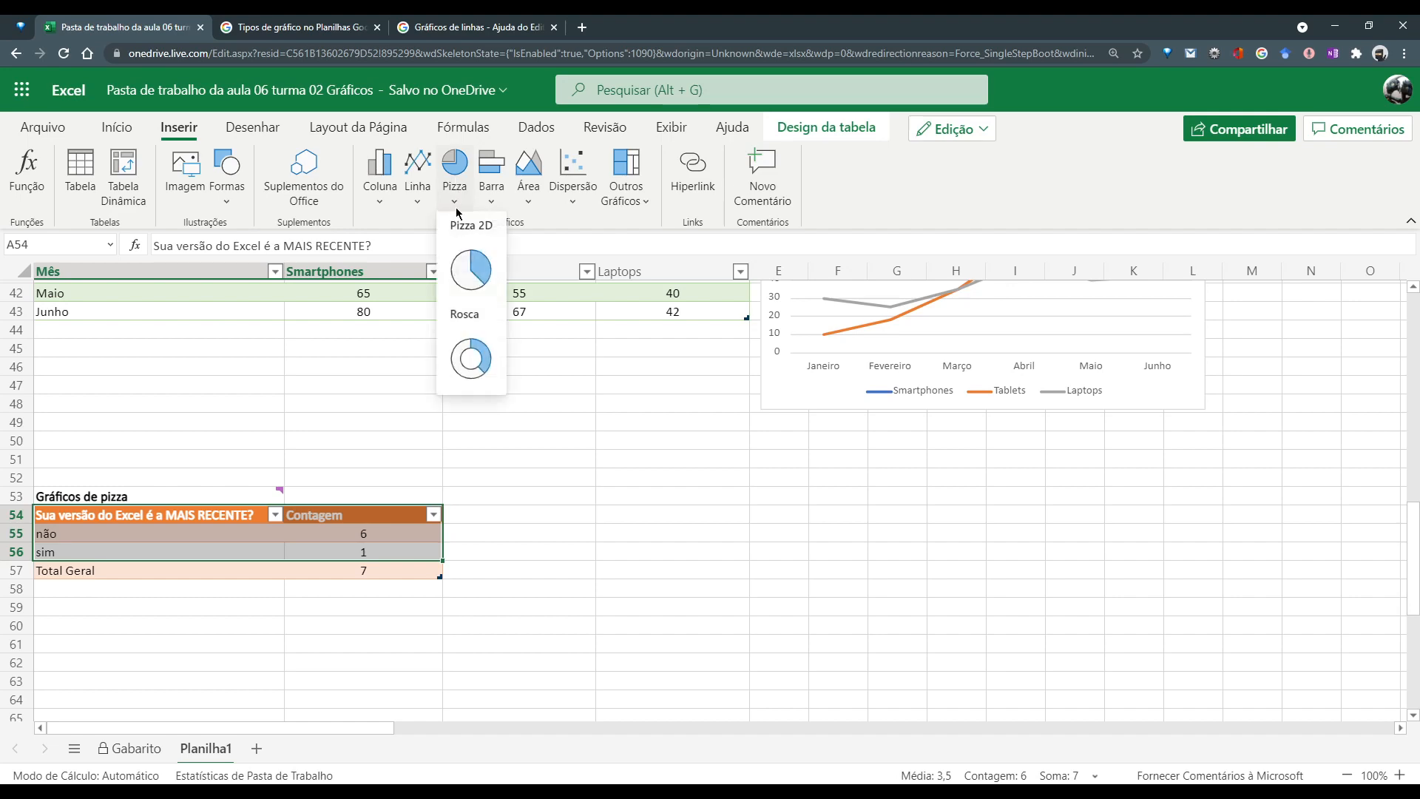
{"action": "left_click", "coordinate": [472, 270]}
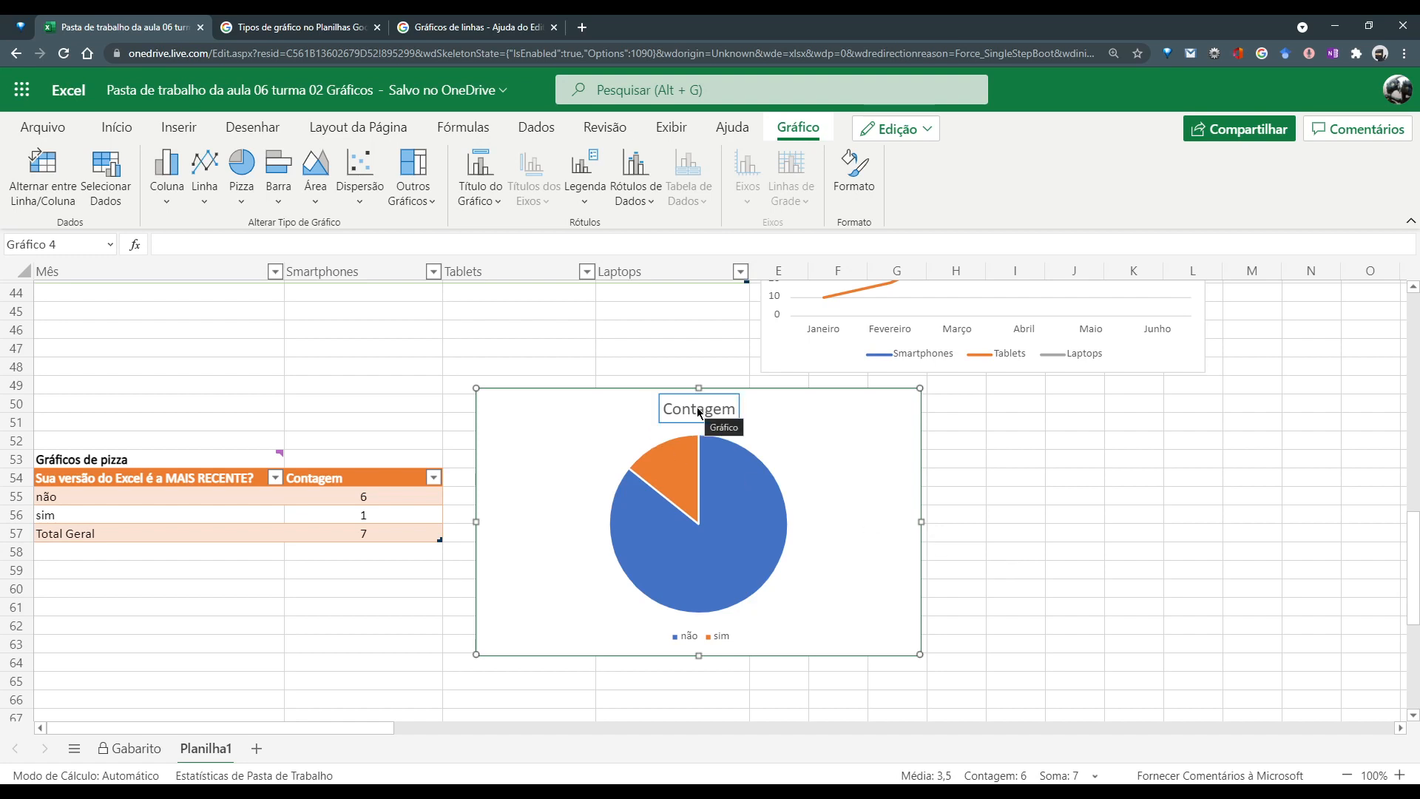
Replace the pie chart's title with the header text copied from A54, "Sua versão do Excel é a MAIS RECENTE?"
{"action": "double_click", "coordinate": [700, 413]}
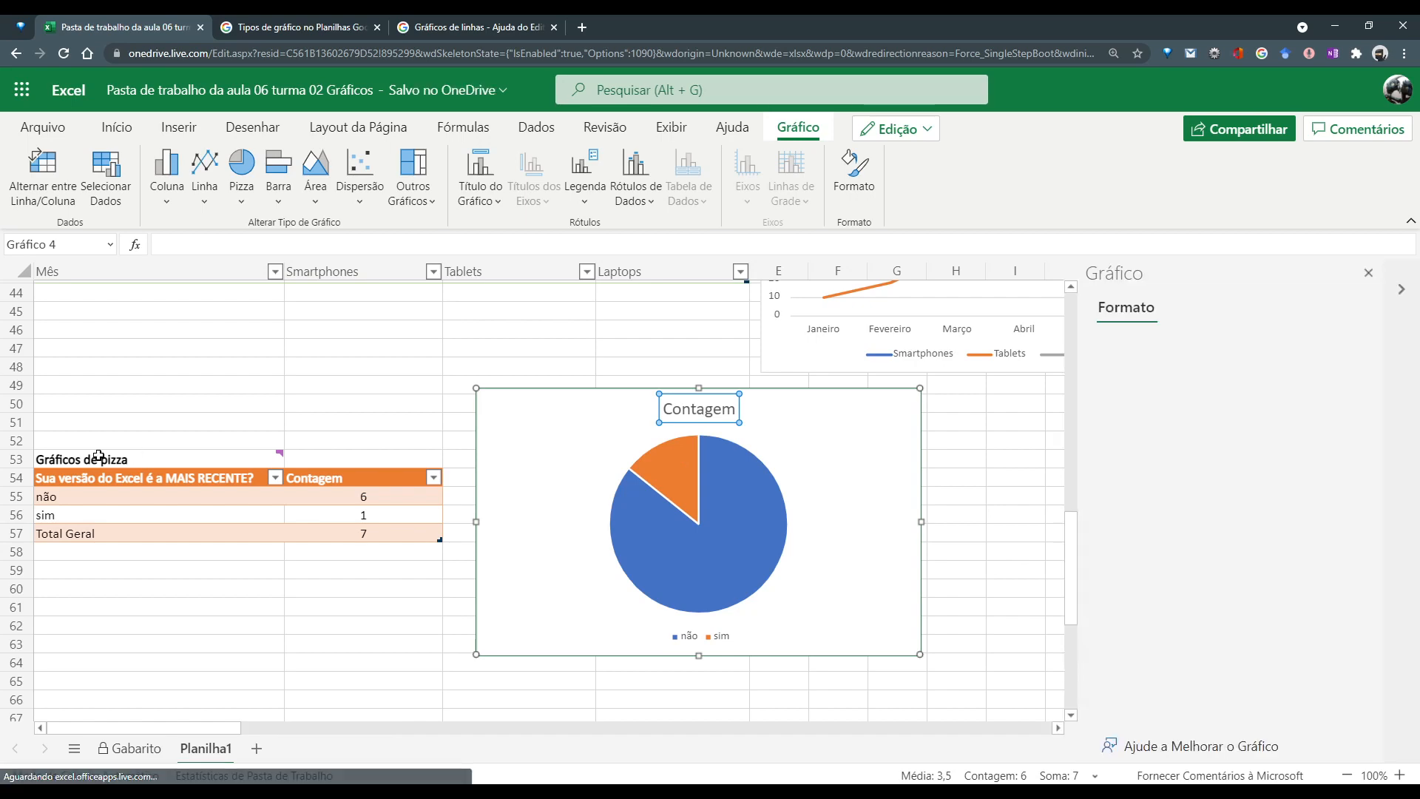
{"action": "left_click", "coordinate": [124, 477]}
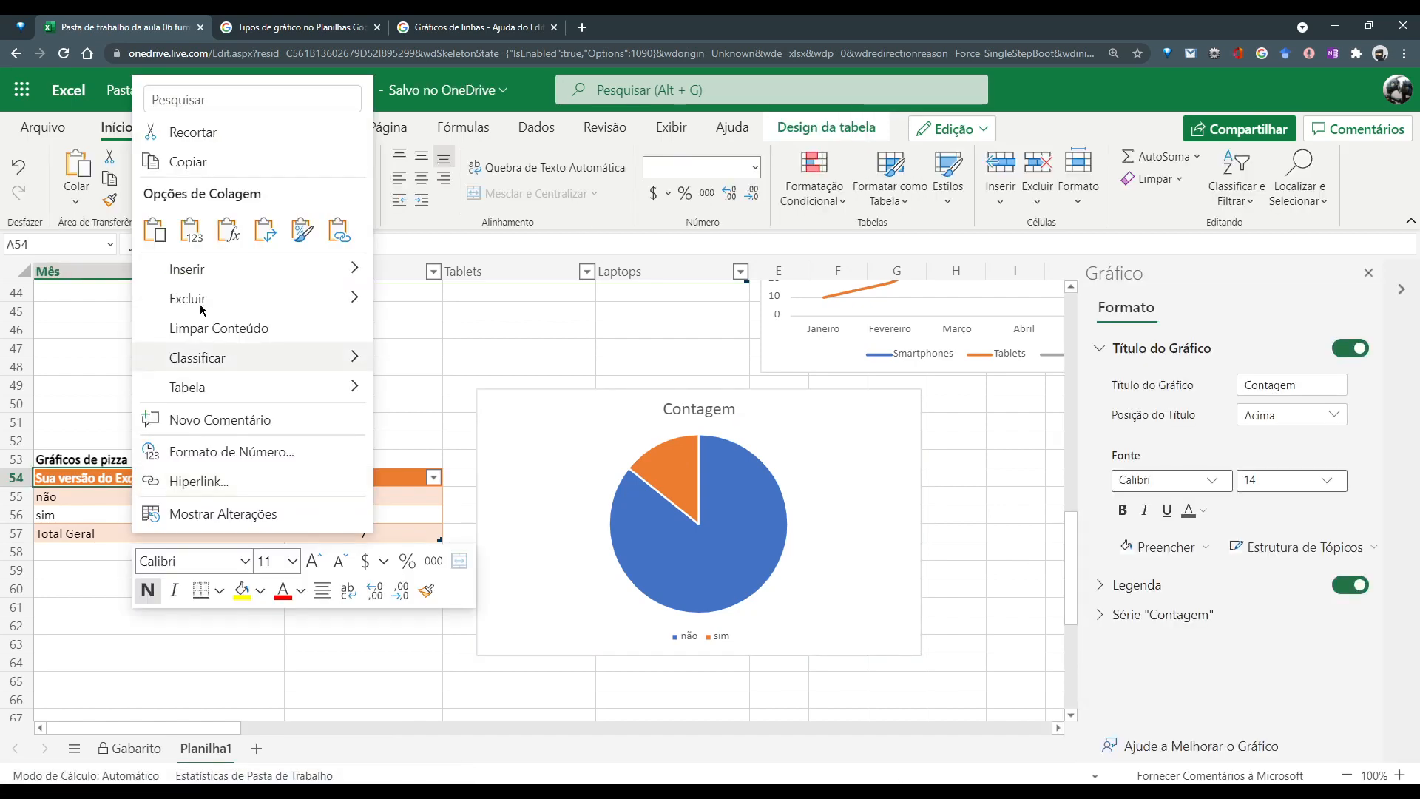
{"action": "left_click", "coordinate": [185, 162]}
{"action": "double_click", "coordinate": [707, 411]}
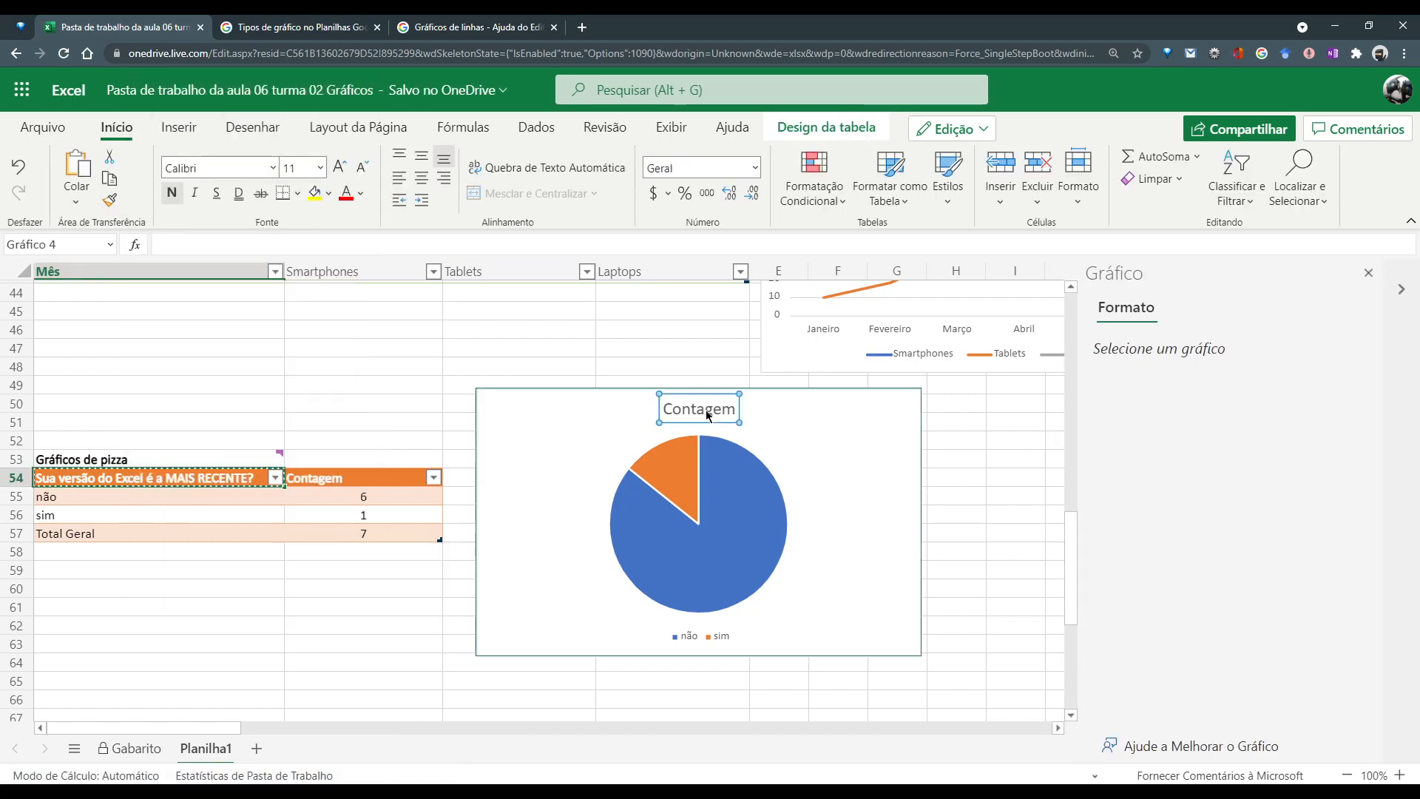
{"action": "key", "text": "ctrl+v"}
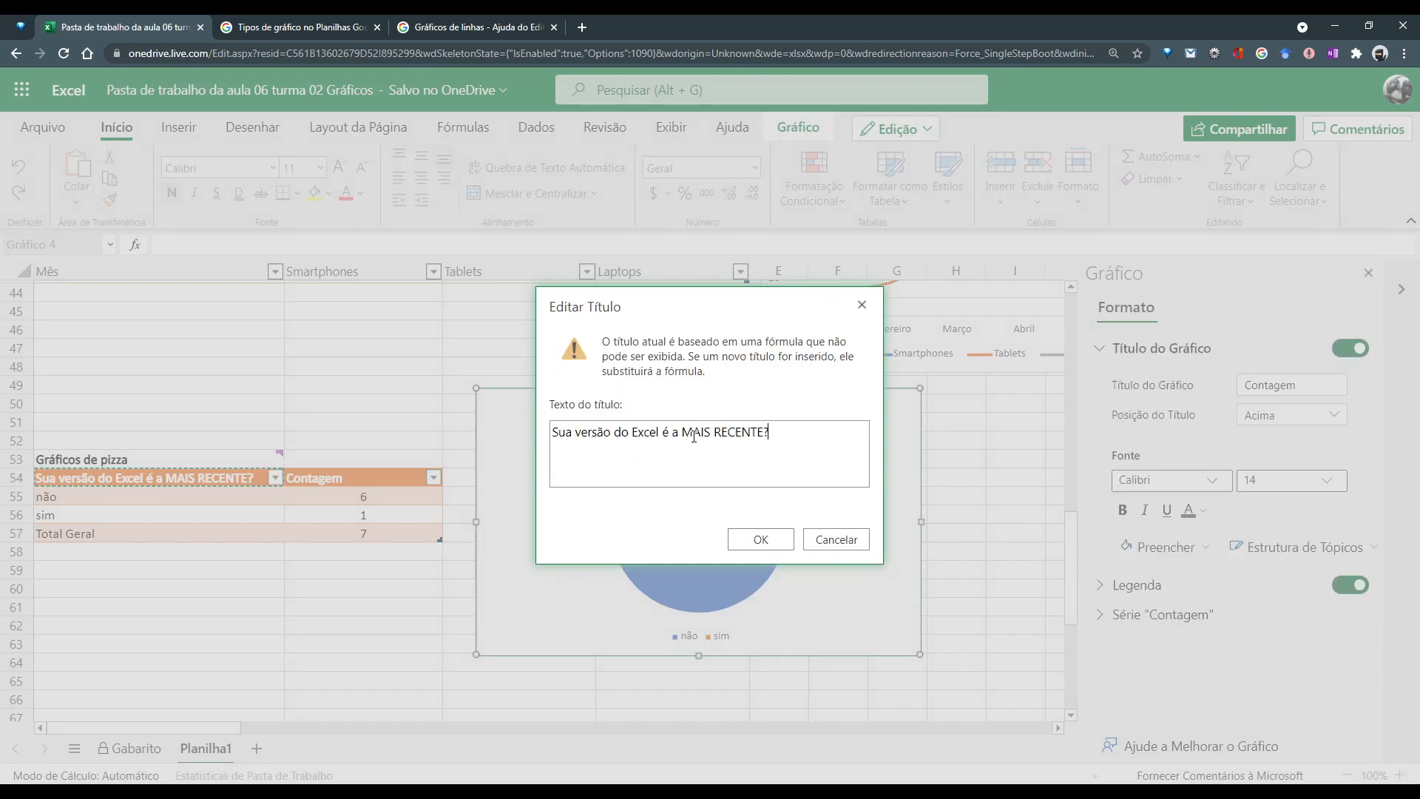
{"action": "left_click", "coordinate": [762, 538]}
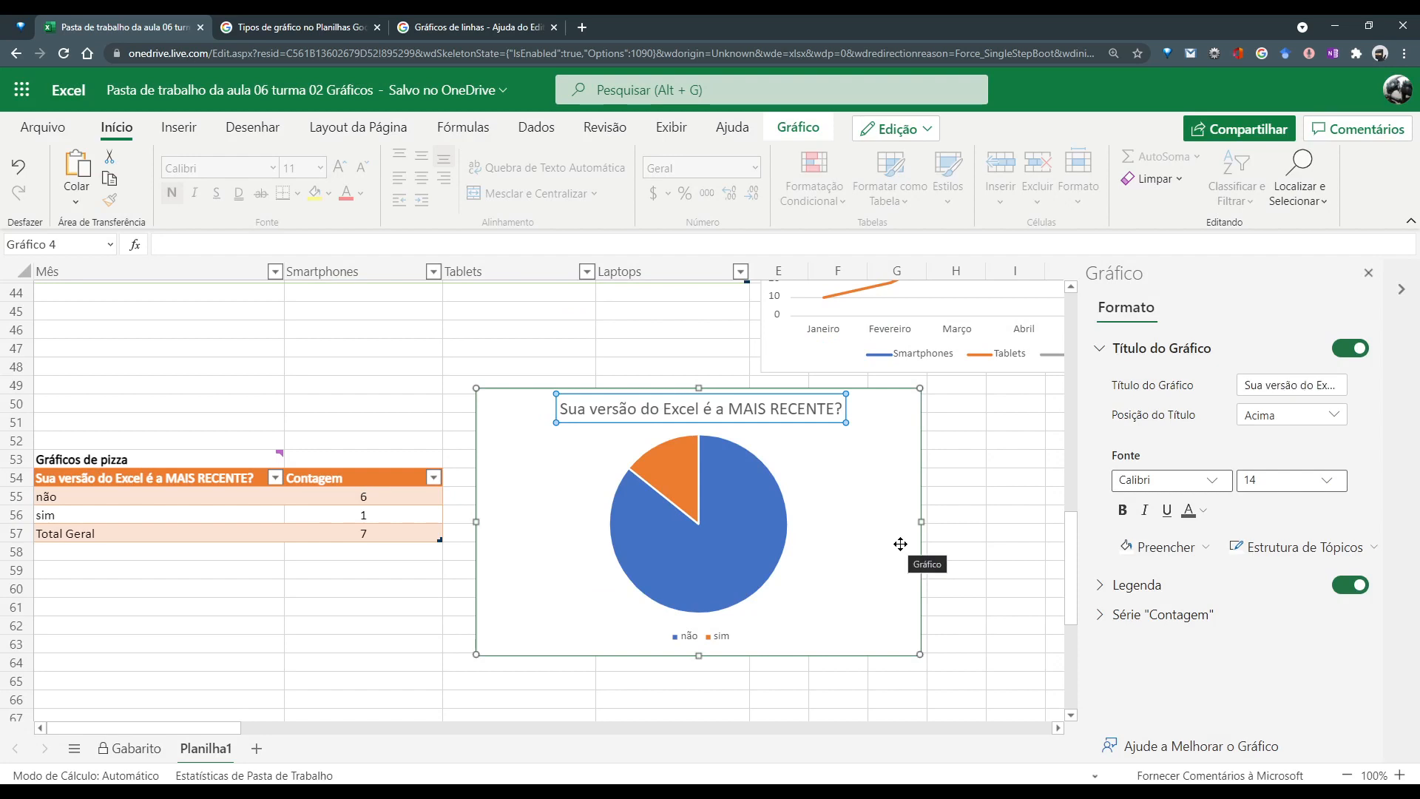
Turn on data labels for the pie's "Contagem" series and show the percentage instead of the value
{"action": "left_click", "coordinate": [762, 534]}
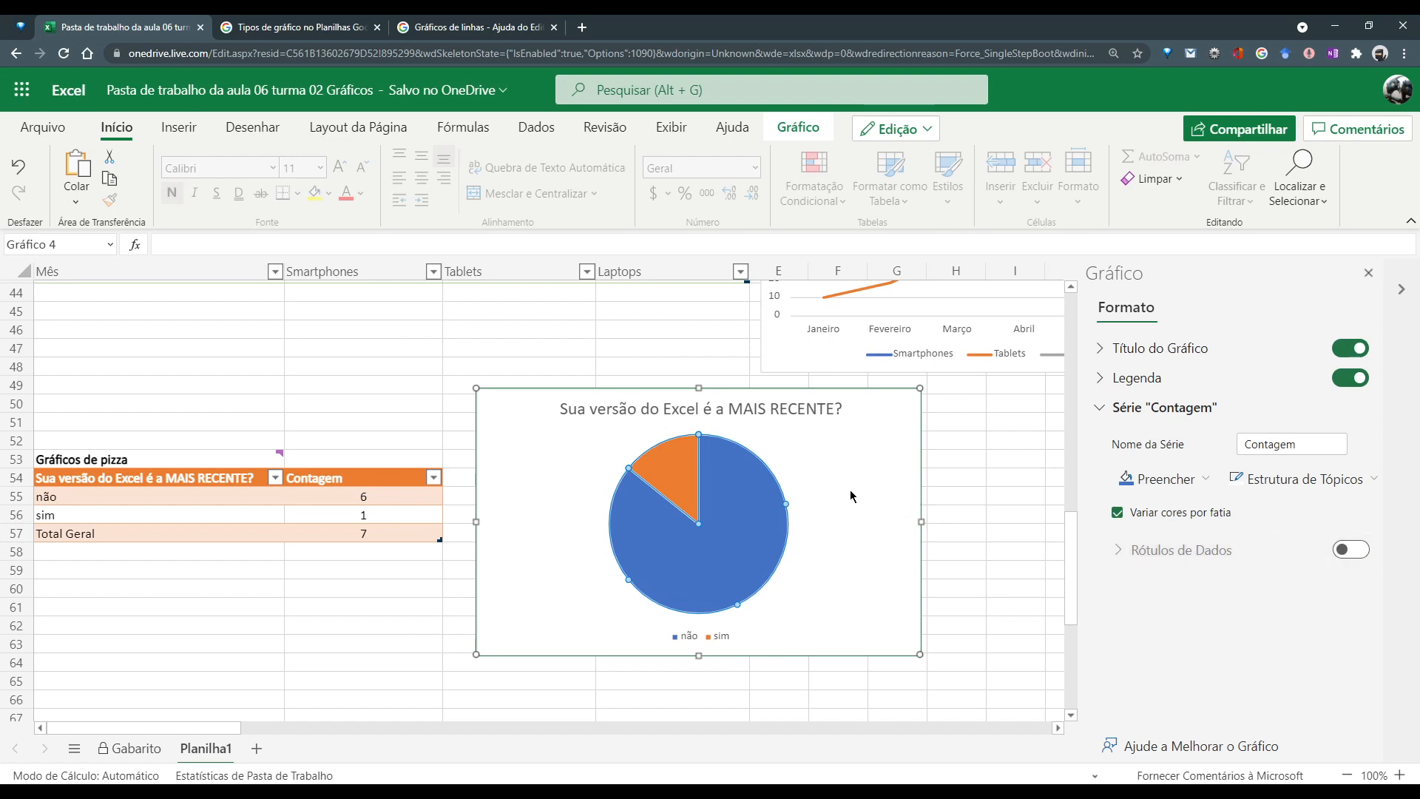
{"action": "left_click", "coordinate": [1363, 558]}
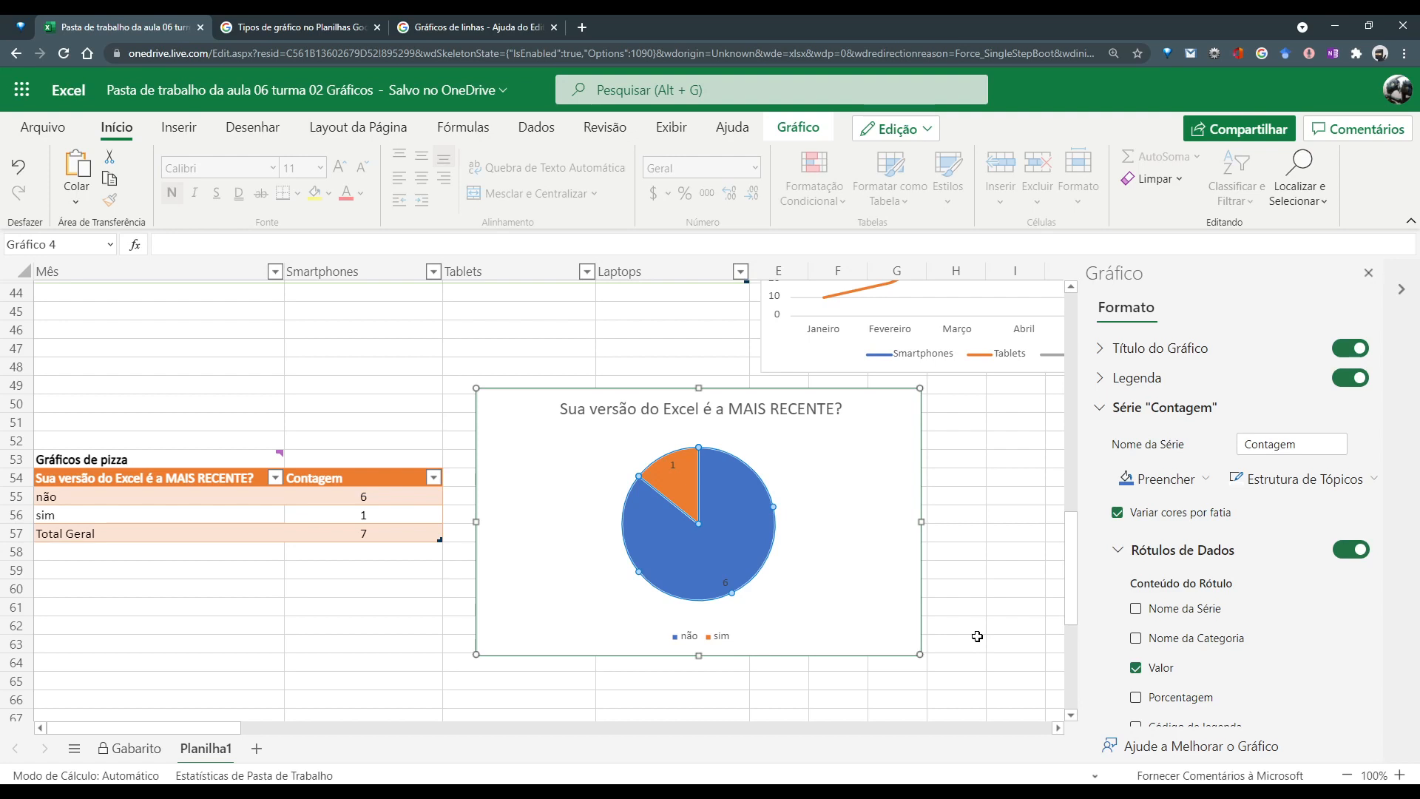
{"action": "scroll", "coordinate": [1213, 585], "scroll_direction": "down", "scroll_amount": 2}
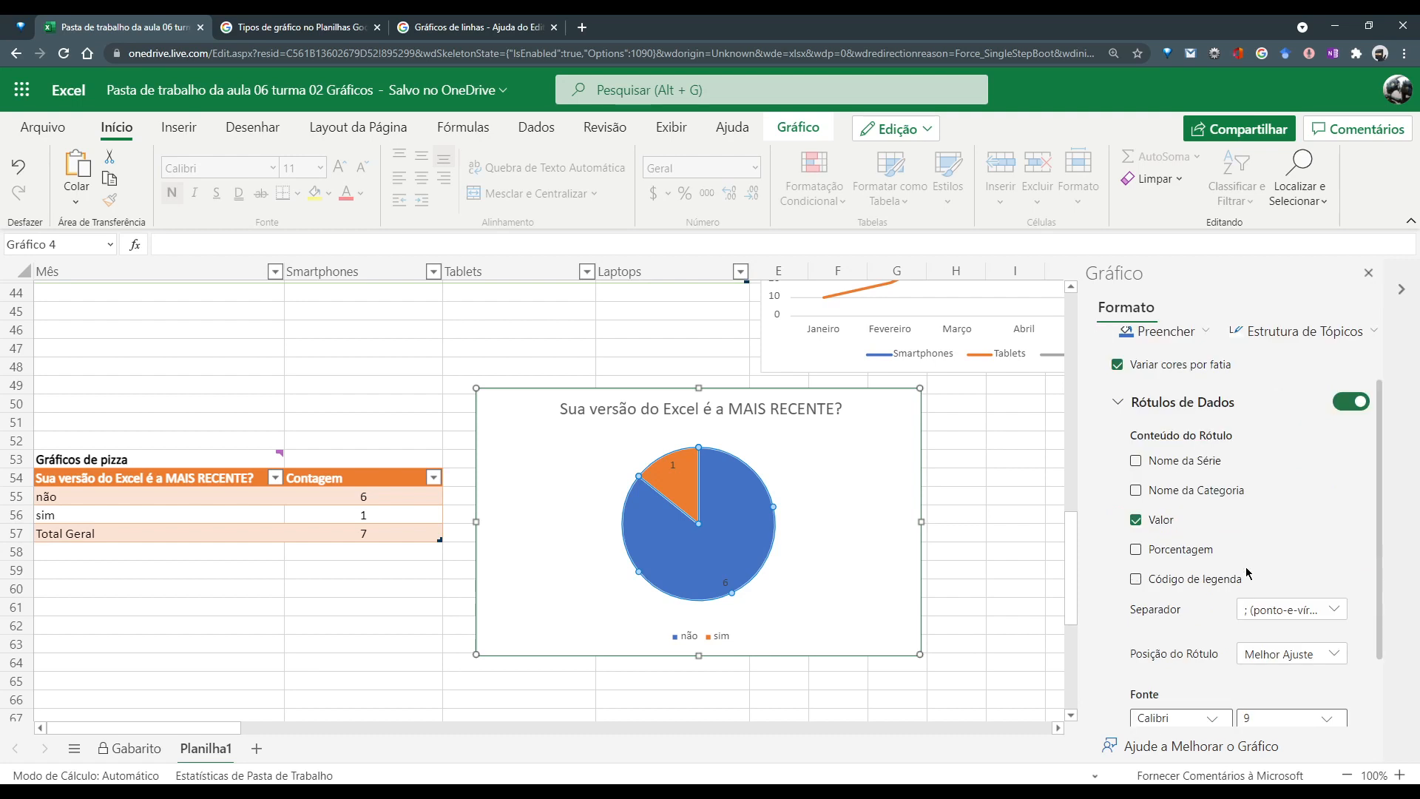
{"action": "left_click", "coordinate": [1136, 520]}
{"action": "left_click", "coordinate": [1136, 549]}
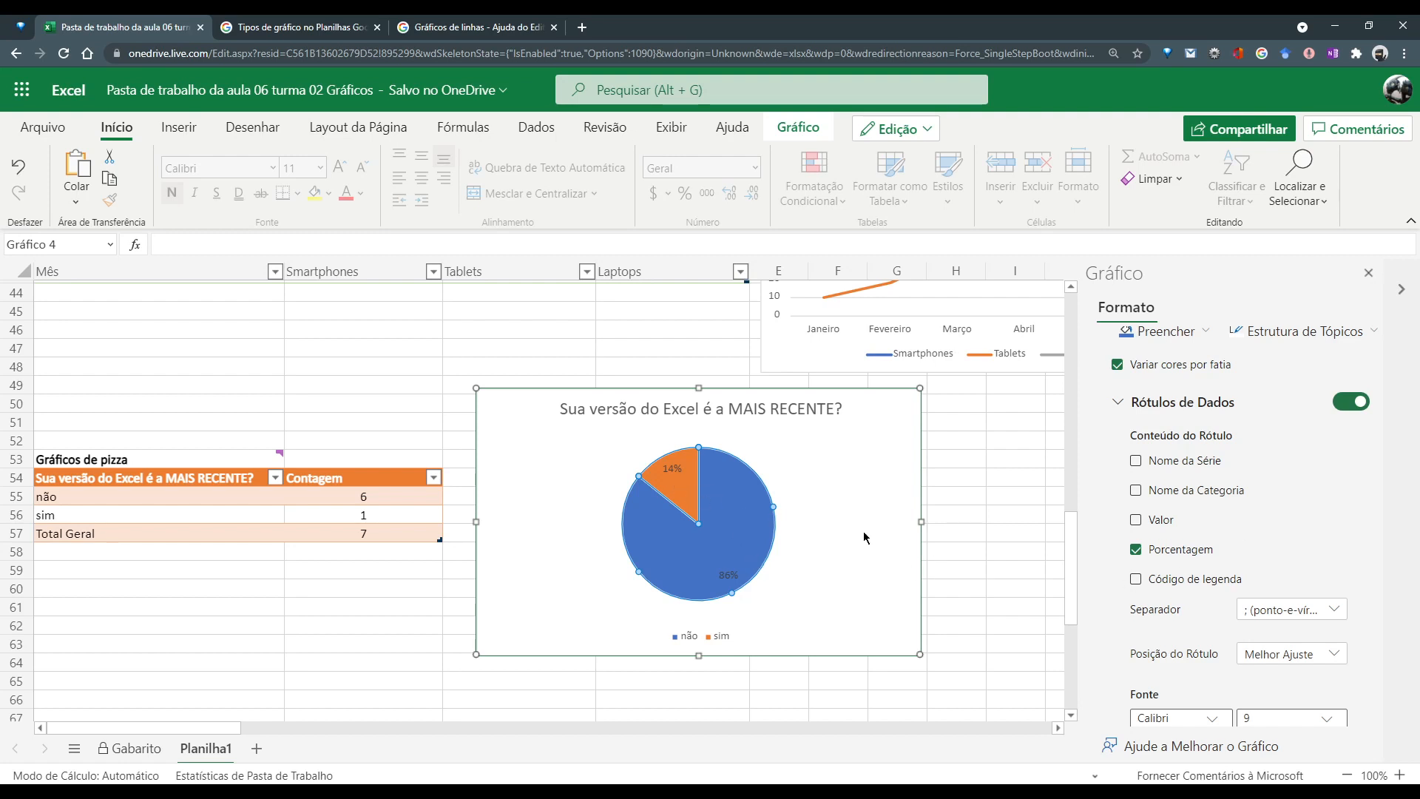
Format the pie chart's data labels with font size 10 and white text, and close the format pane
{"action": "scroll", "coordinate": [1213, 587], "scroll_direction": "down", "scroll_amount": 3}
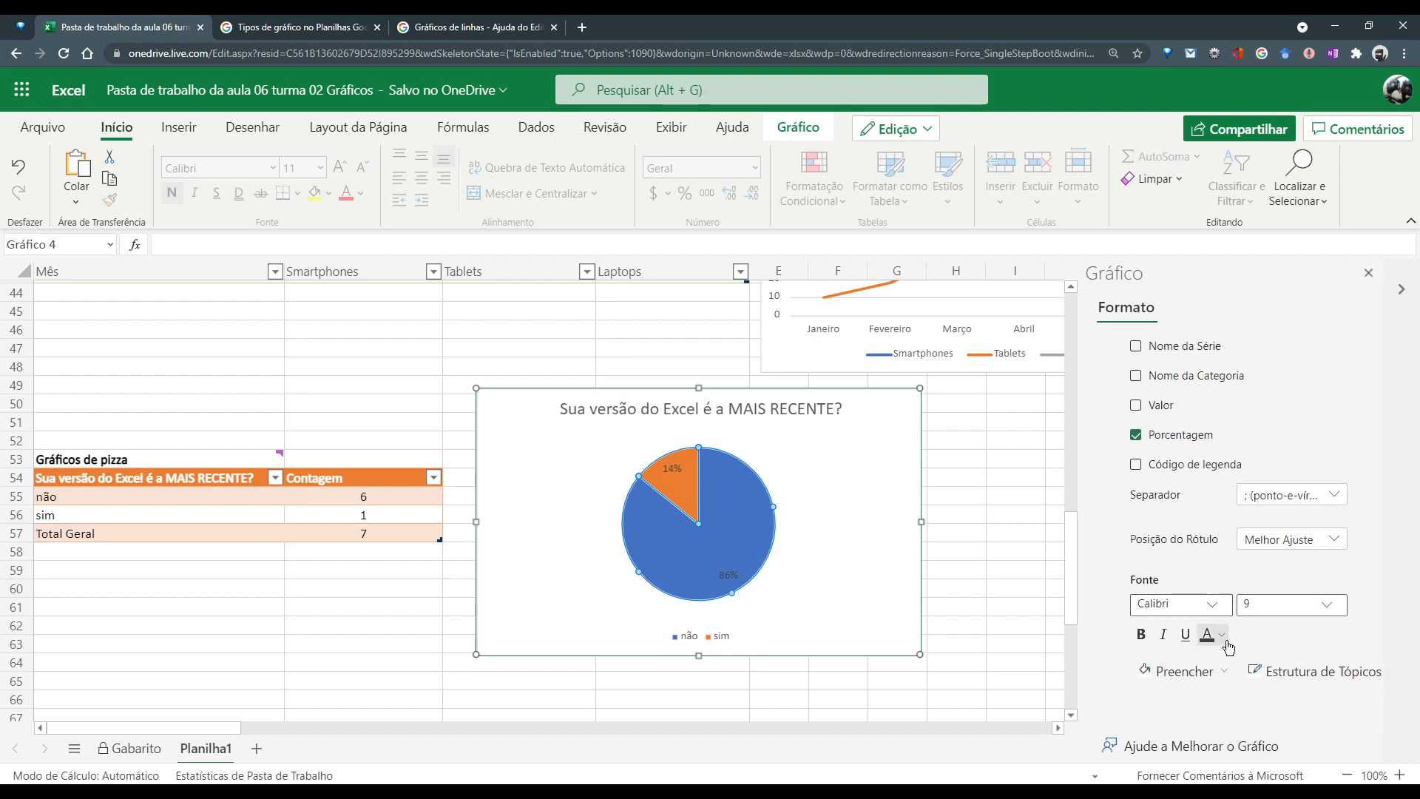
{"action": "left_click", "coordinate": [1327, 612]}
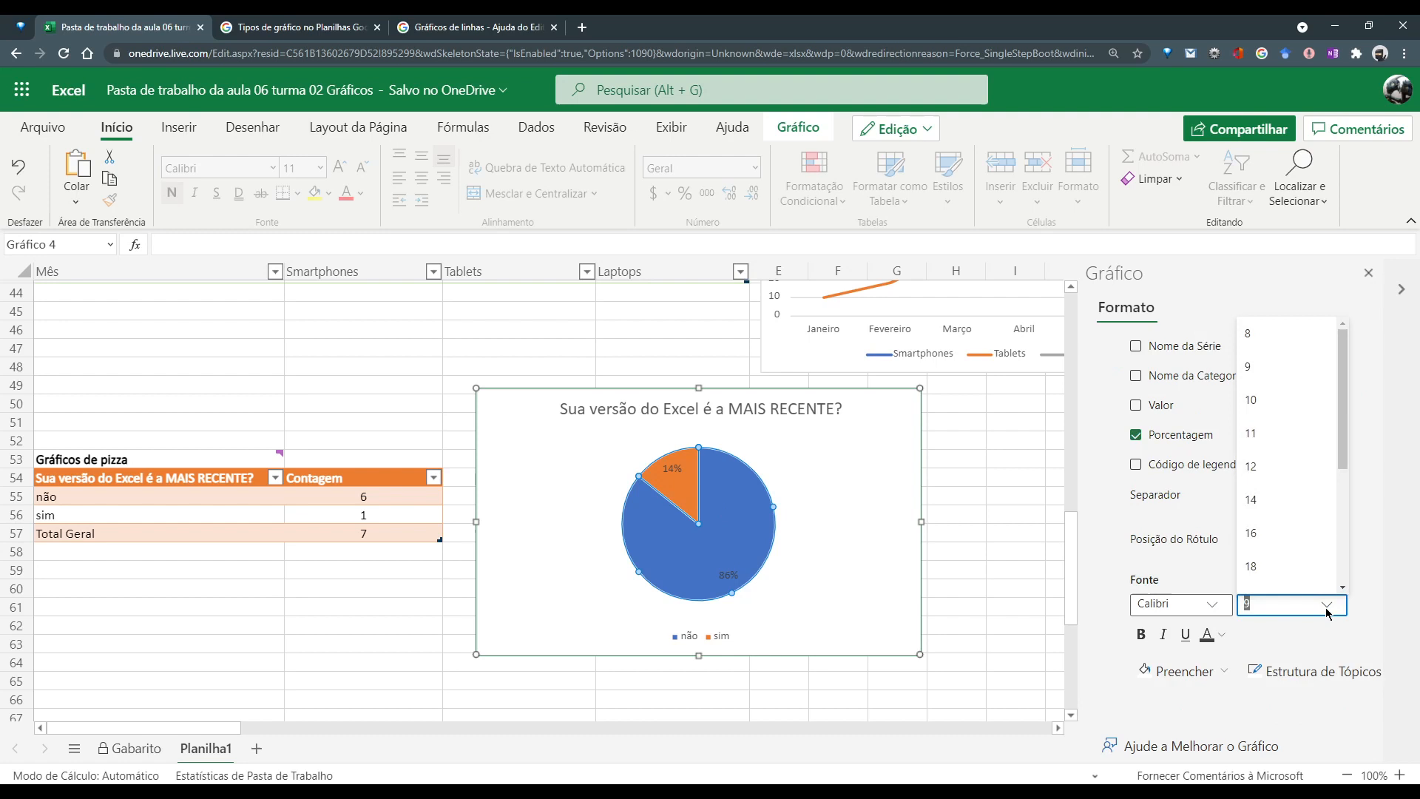
{"action": "left_click", "coordinate": [1259, 406]}
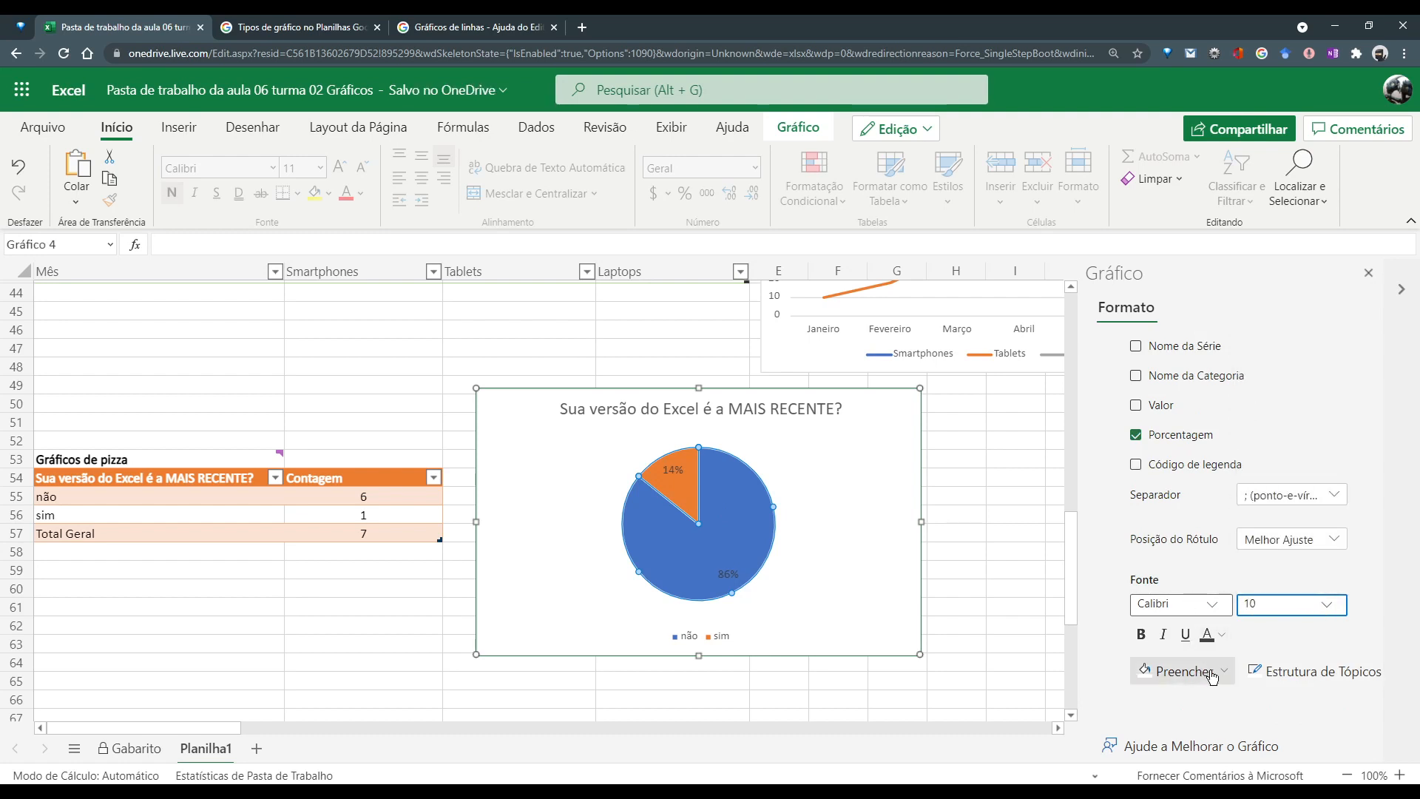
{"action": "left_click", "coordinate": [1219, 637]}
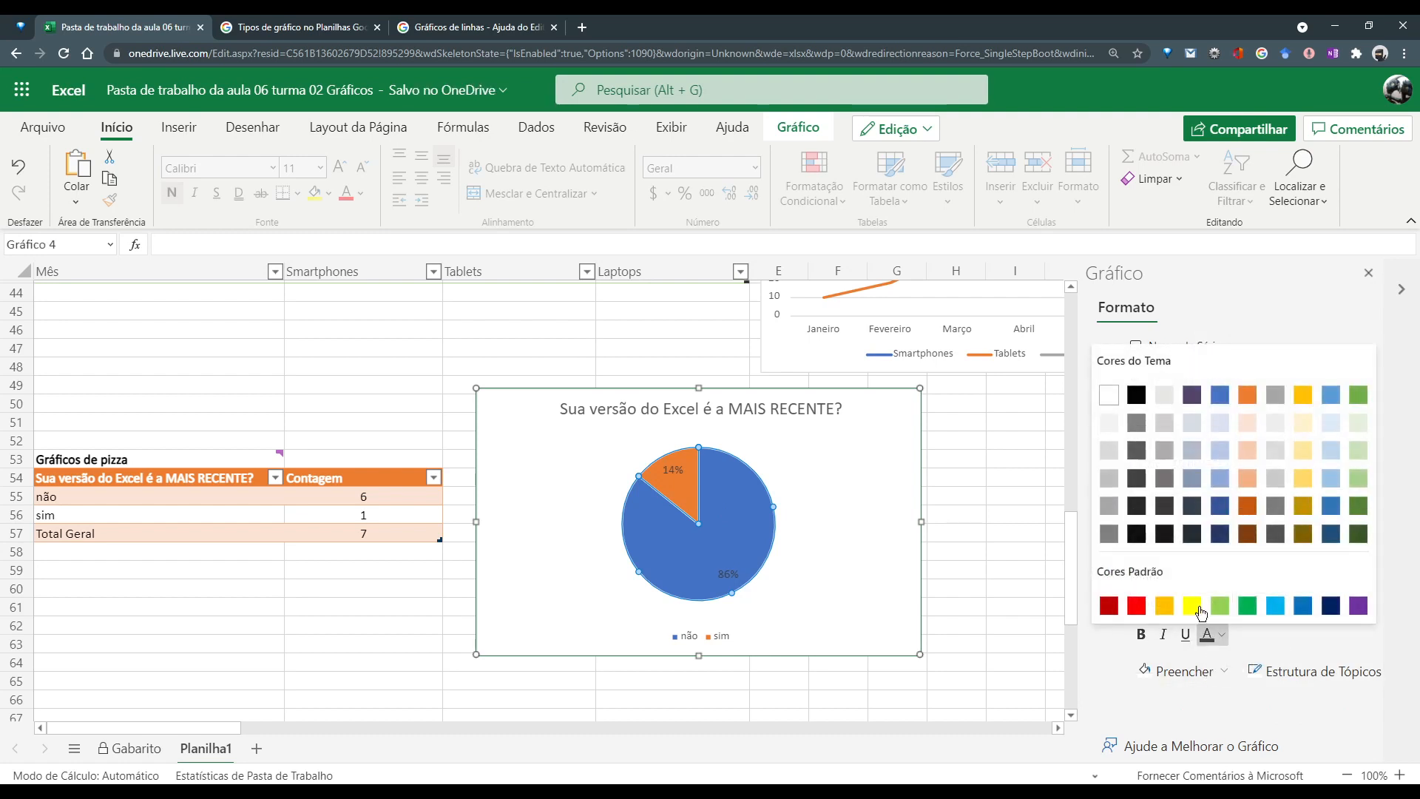
{"action": "left_click", "coordinate": [1107, 398]}
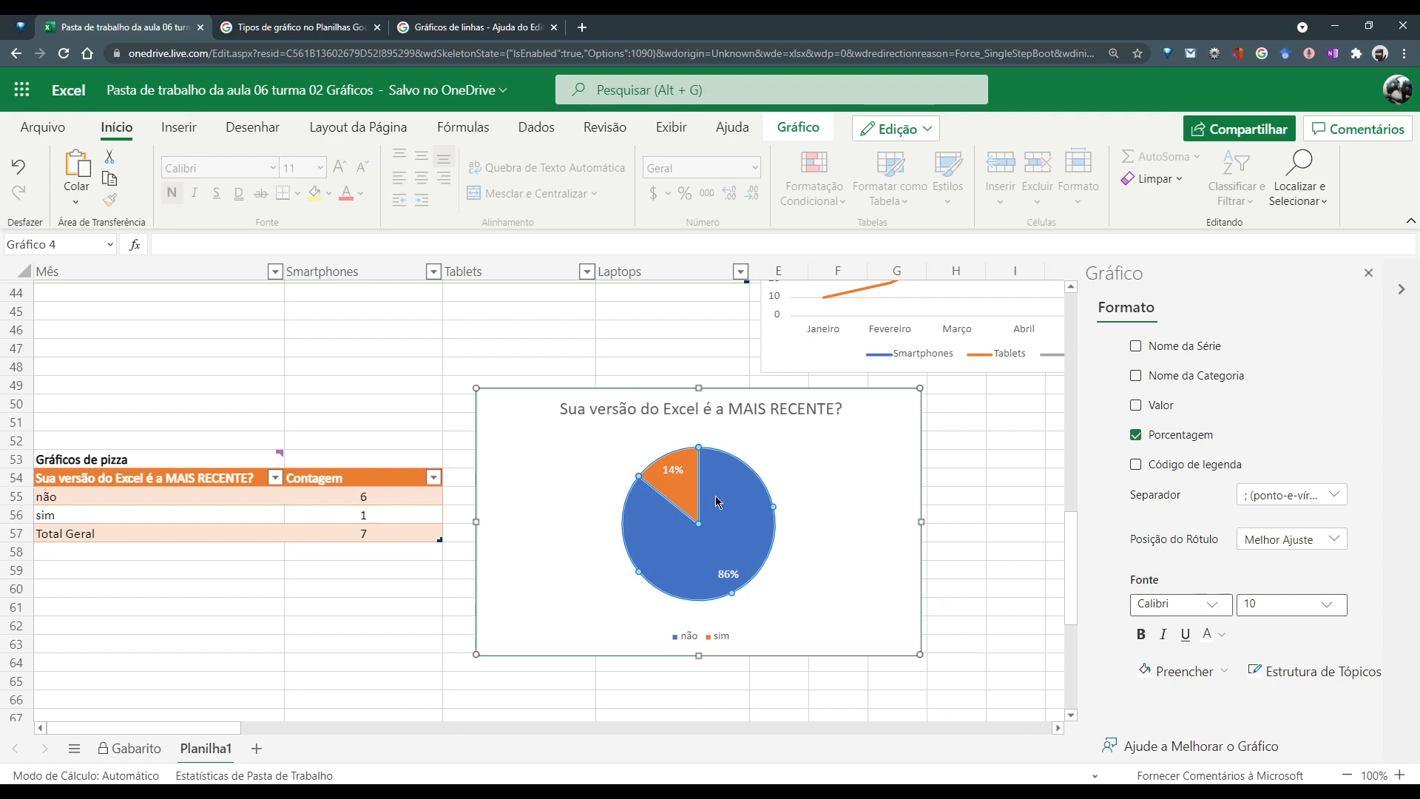
{"action": "left_click", "coordinate": [1021, 558]}
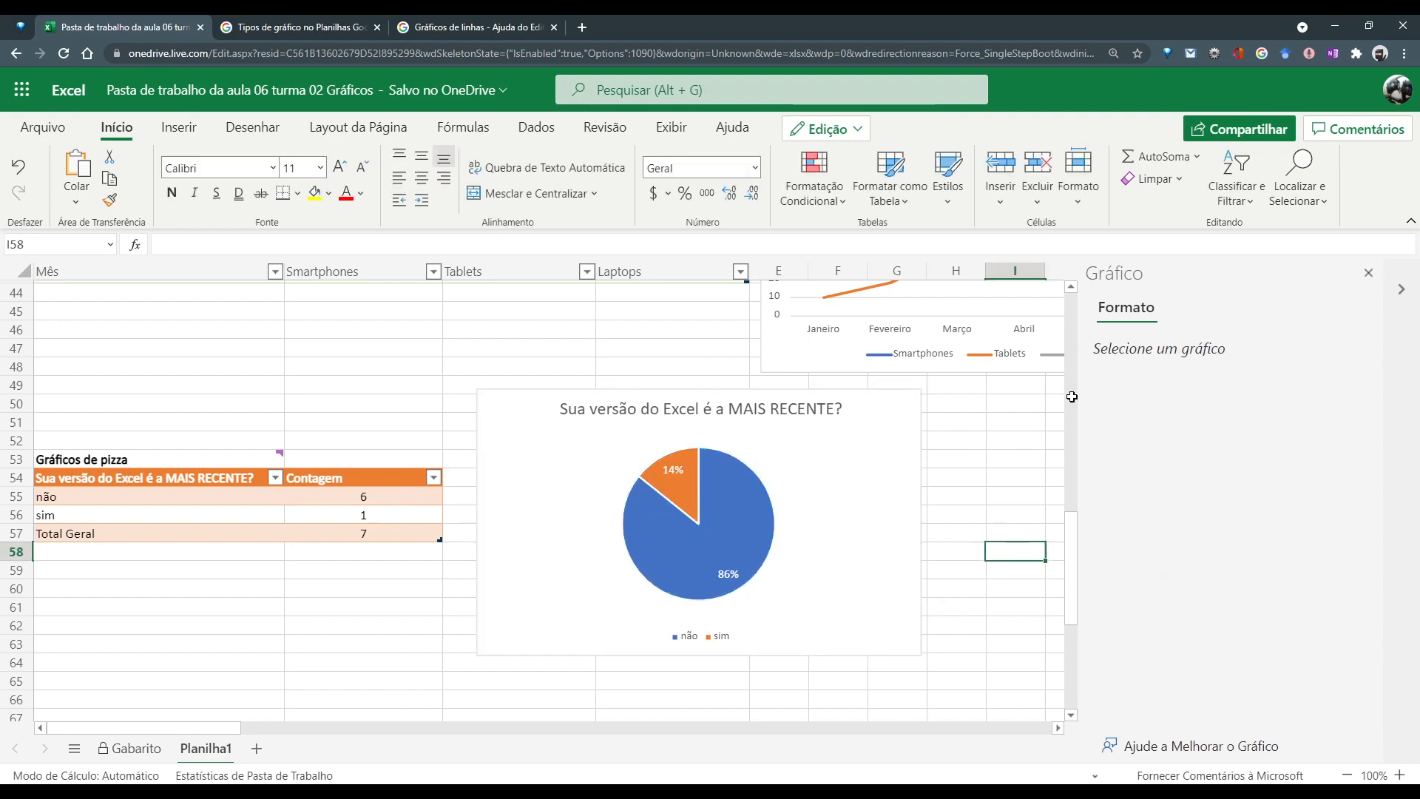
{"action": "left_click", "coordinate": [1366, 274]}
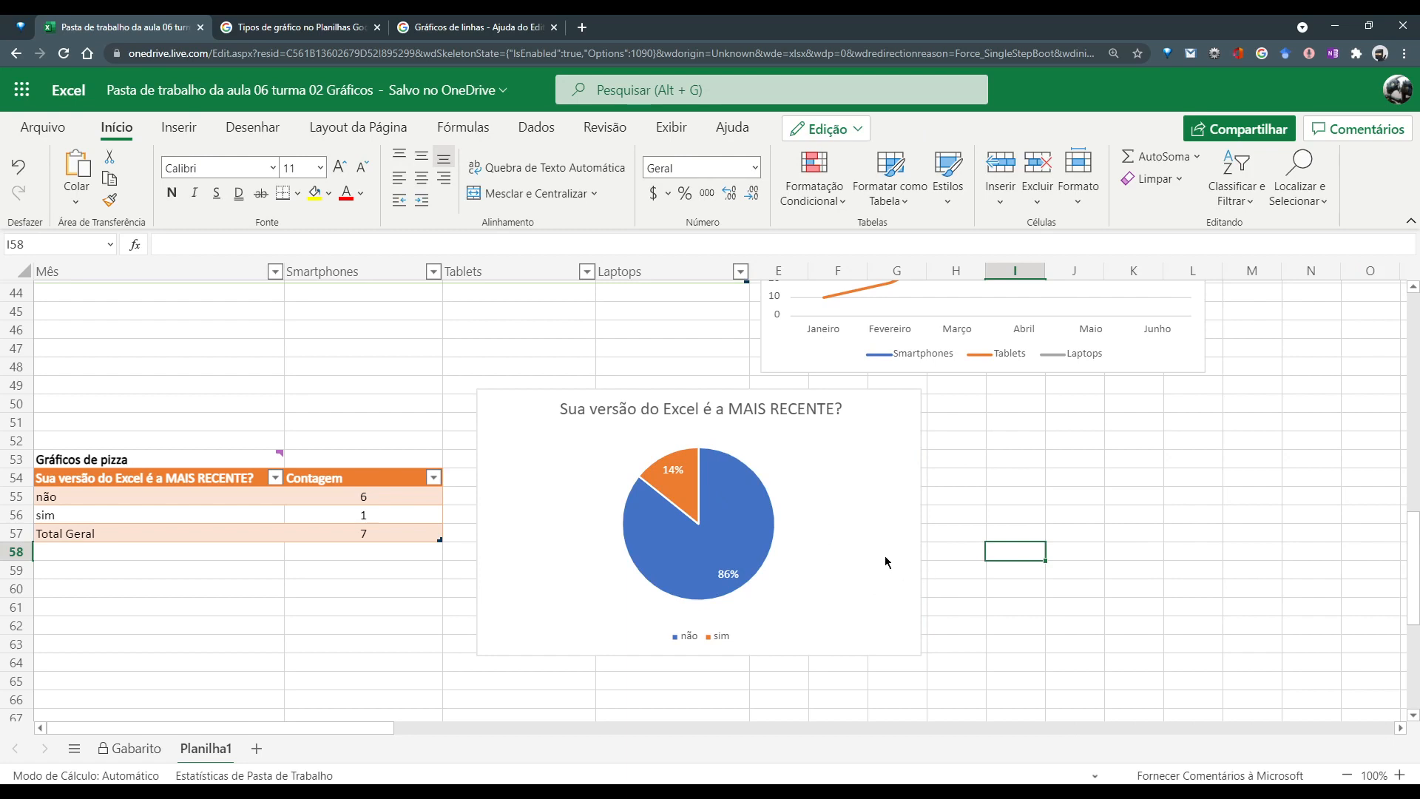
Examine the pie chart's format settings and its placement options for data labels and legend
{"action": "left_click", "coordinate": [839, 471]}
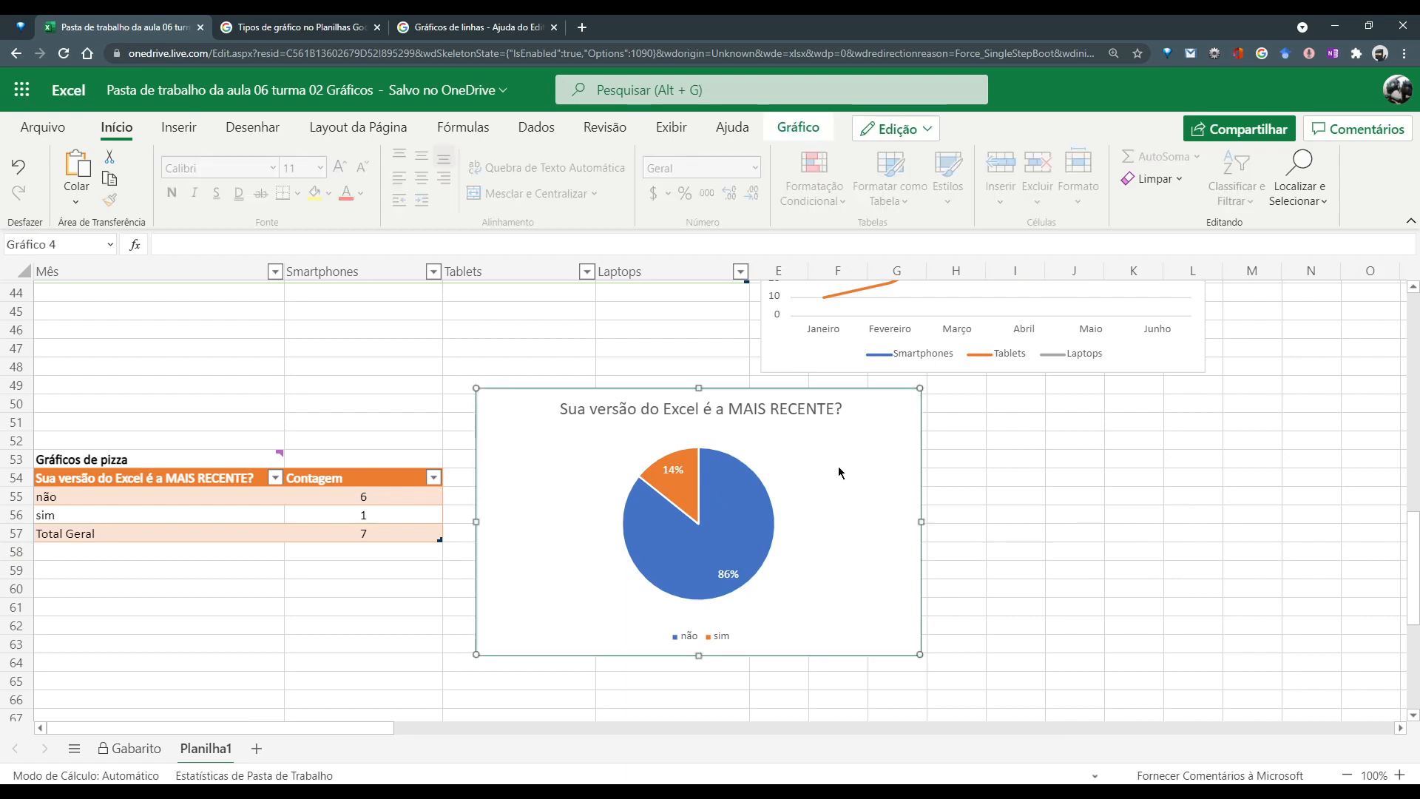
{"action": "left_click", "coordinate": [798, 128]}
{"action": "left_click", "coordinate": [865, 183]}
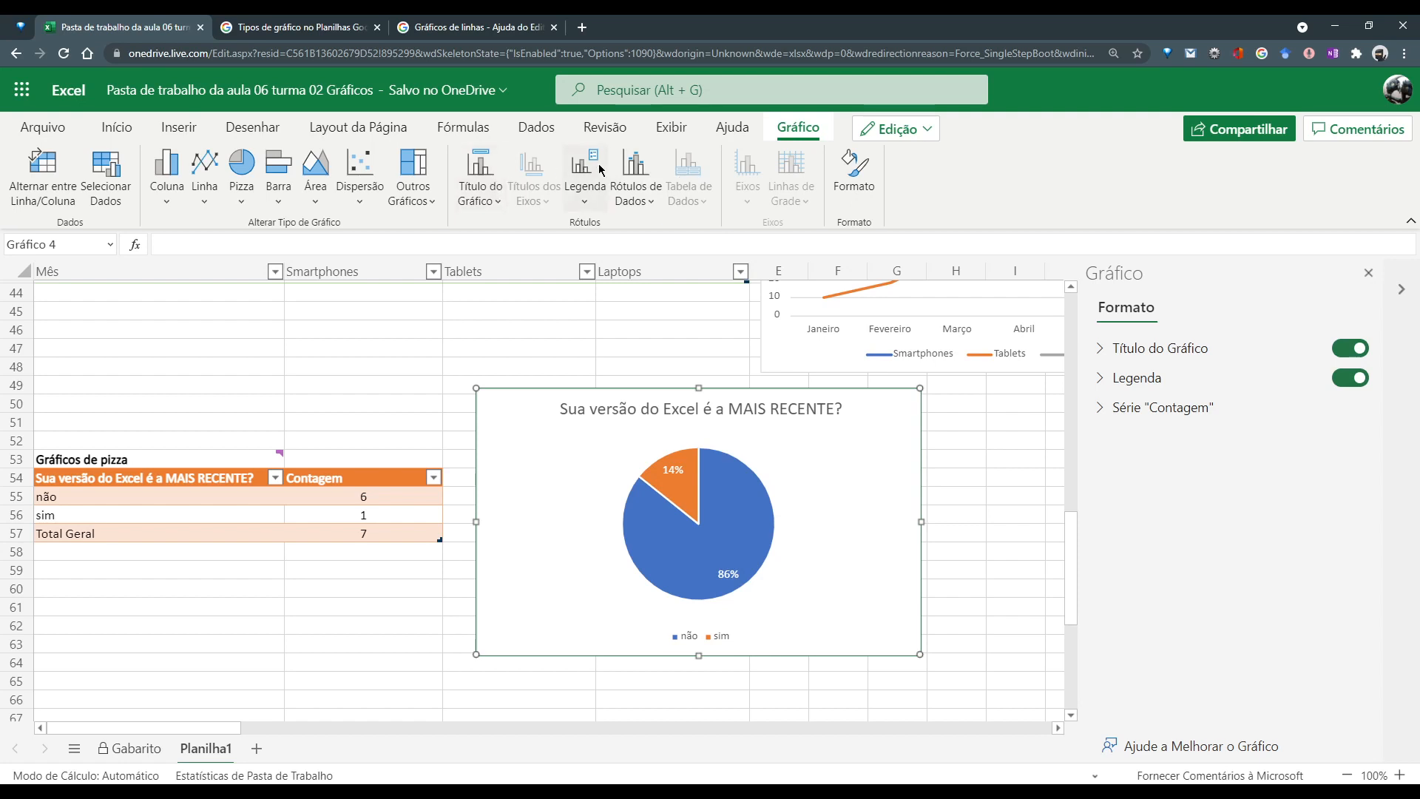
{"action": "left_click", "coordinate": [637, 175]}
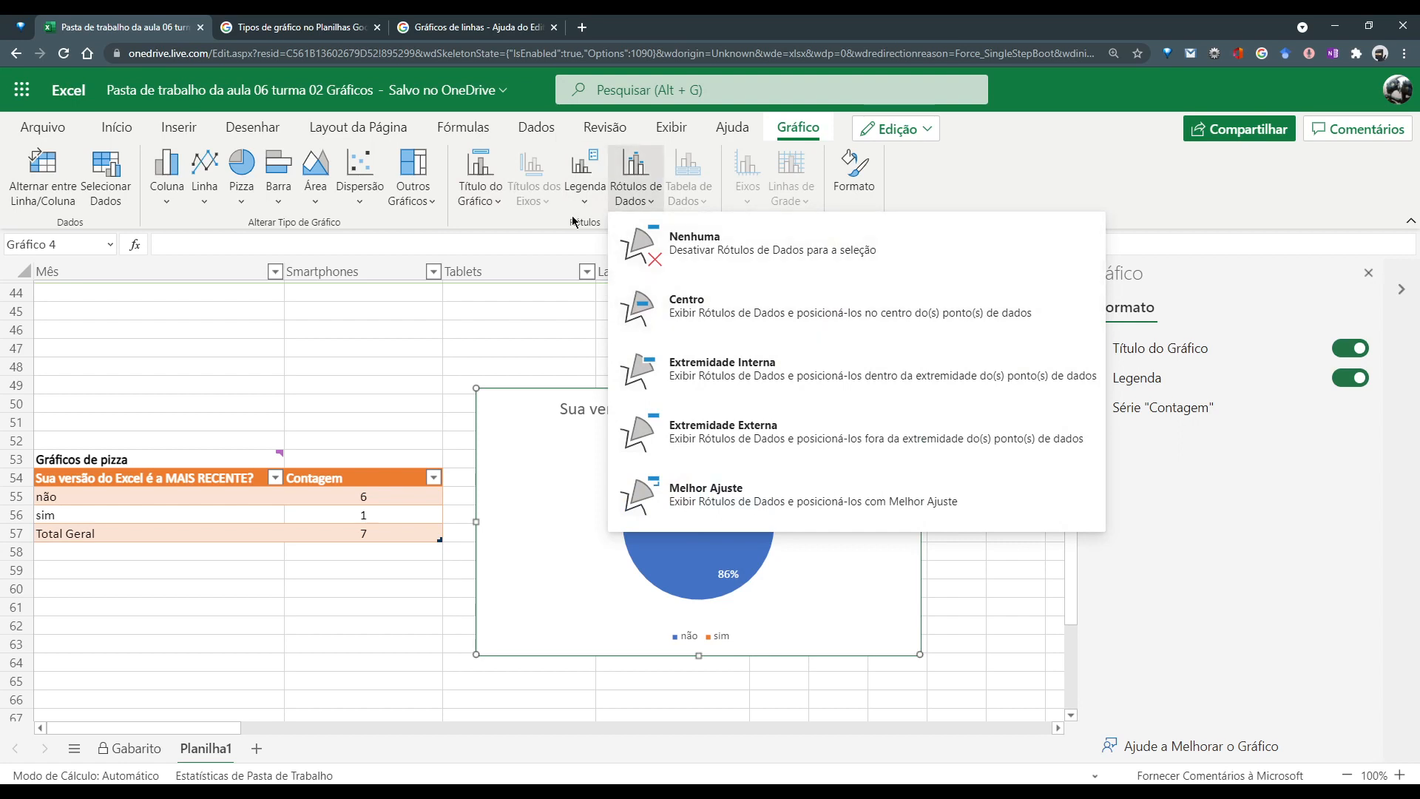
{"action": "left_click", "coordinate": [586, 196]}
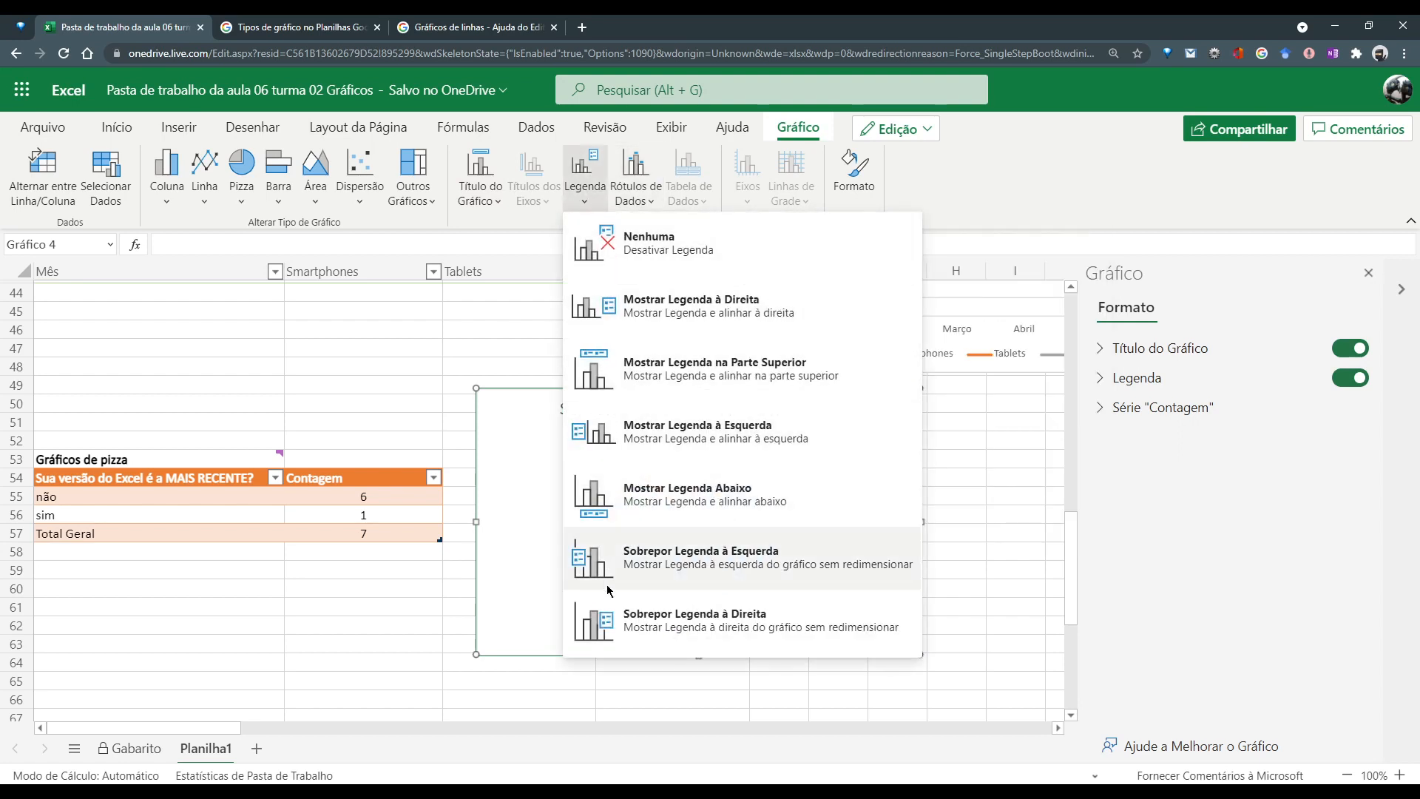
{"action": "left_click", "coordinate": [1068, 188]}
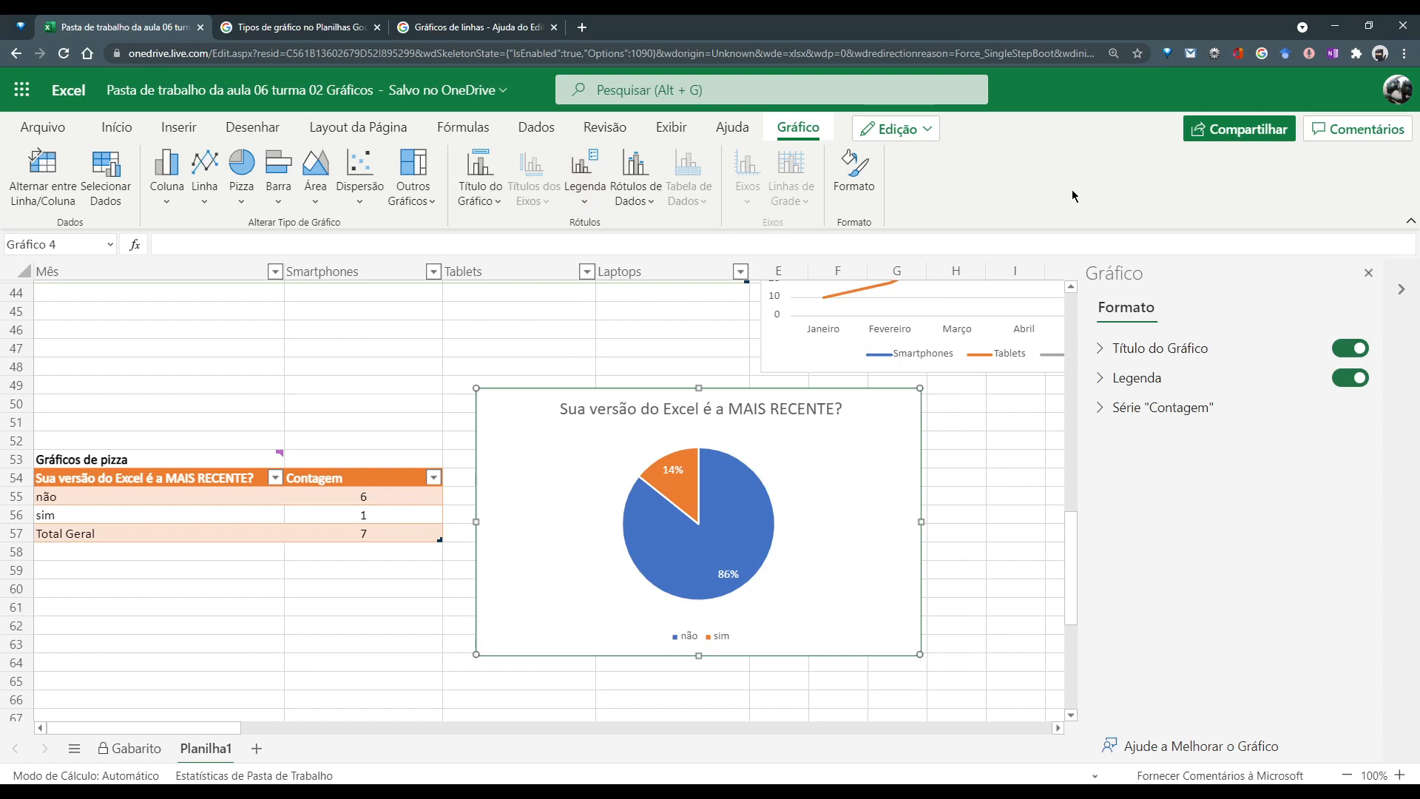
Close the chart format pane and read the comment on the "Gráficos de barras" heading in A69
{"action": "left_click", "coordinate": [1368, 273]}
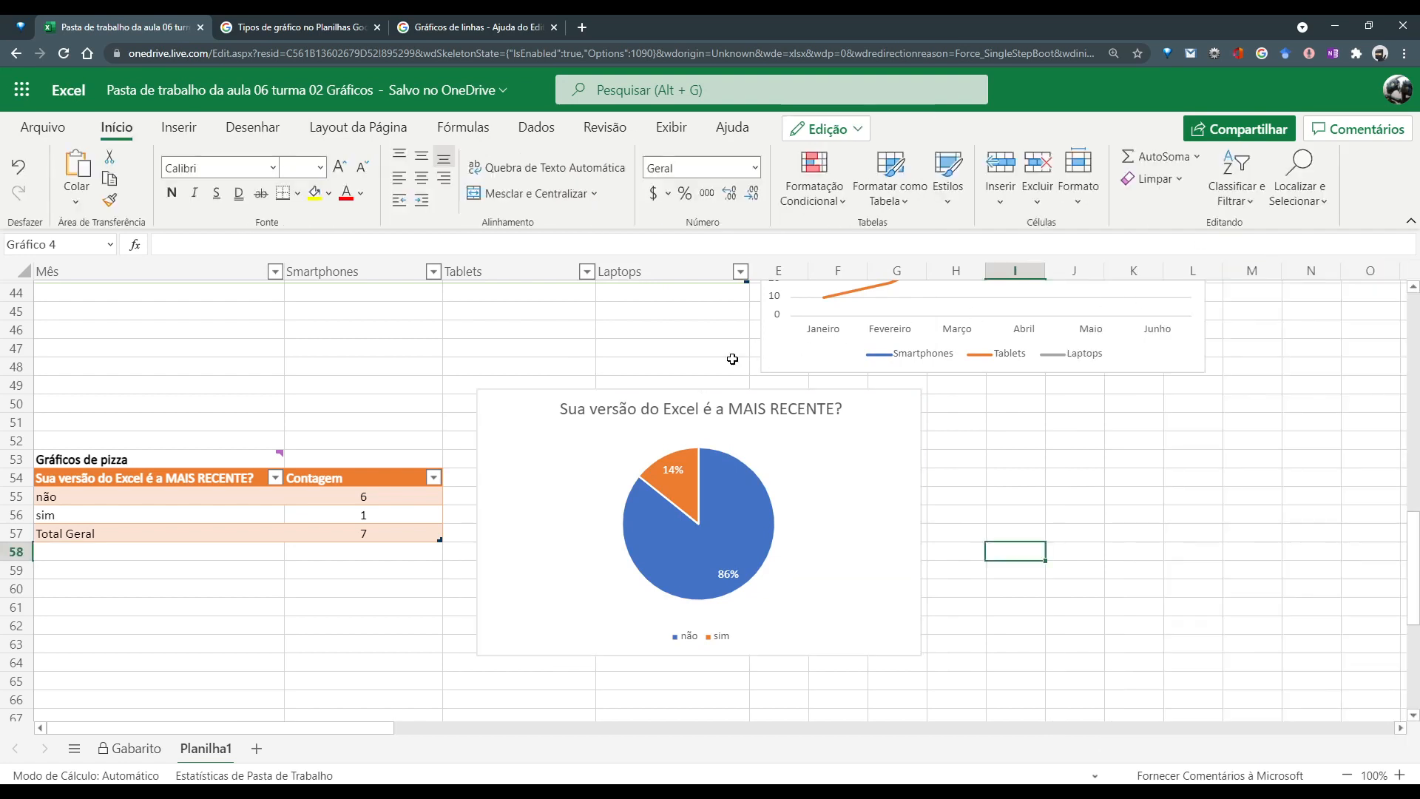
{"action": "scroll", "coordinate": [444, 394], "scroll_direction": "down", "scroll_amount": 5}
{"action": "scroll", "coordinate": [444, 393], "scroll_direction": "down", "scroll_amount": 1}
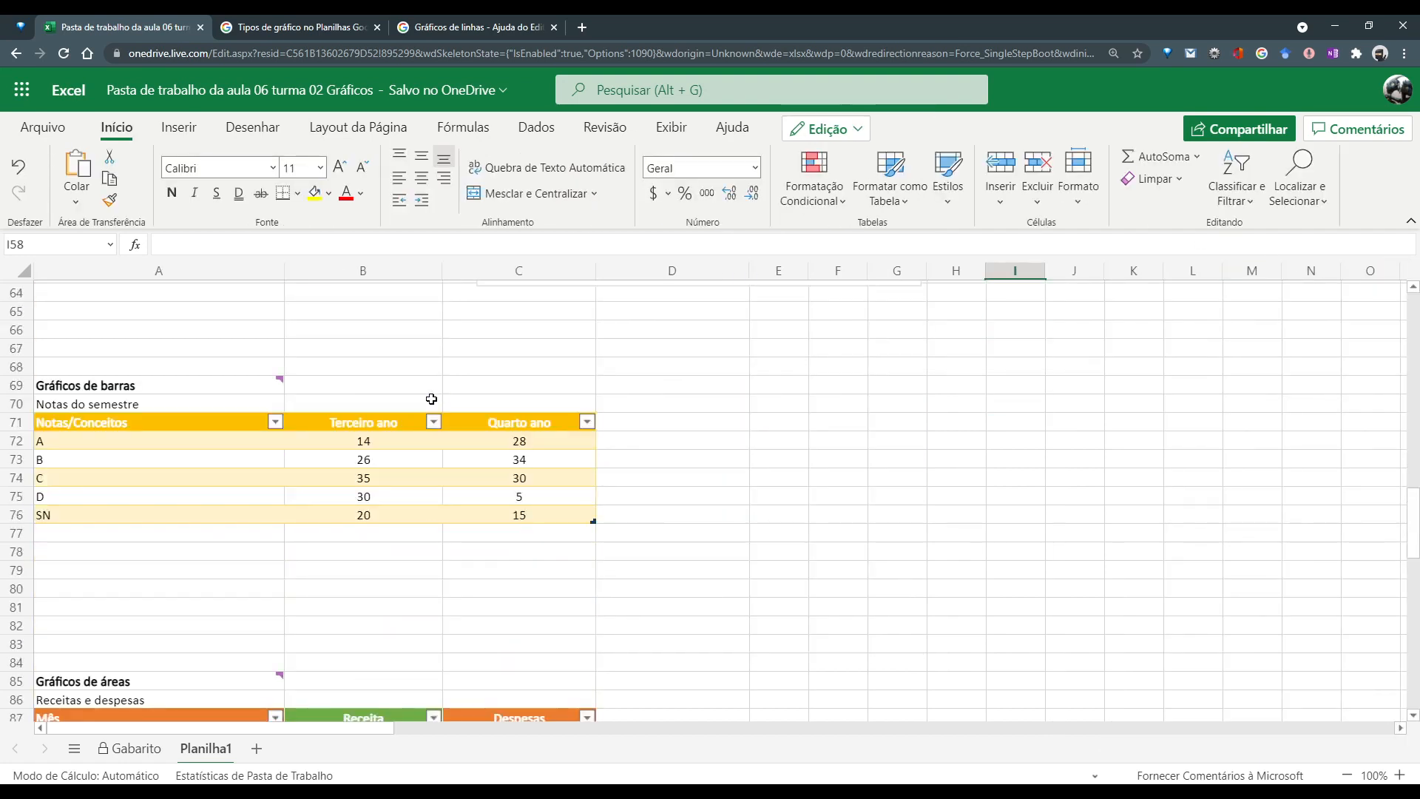
{"action": "mouse_move", "coordinate": [267, 384]}
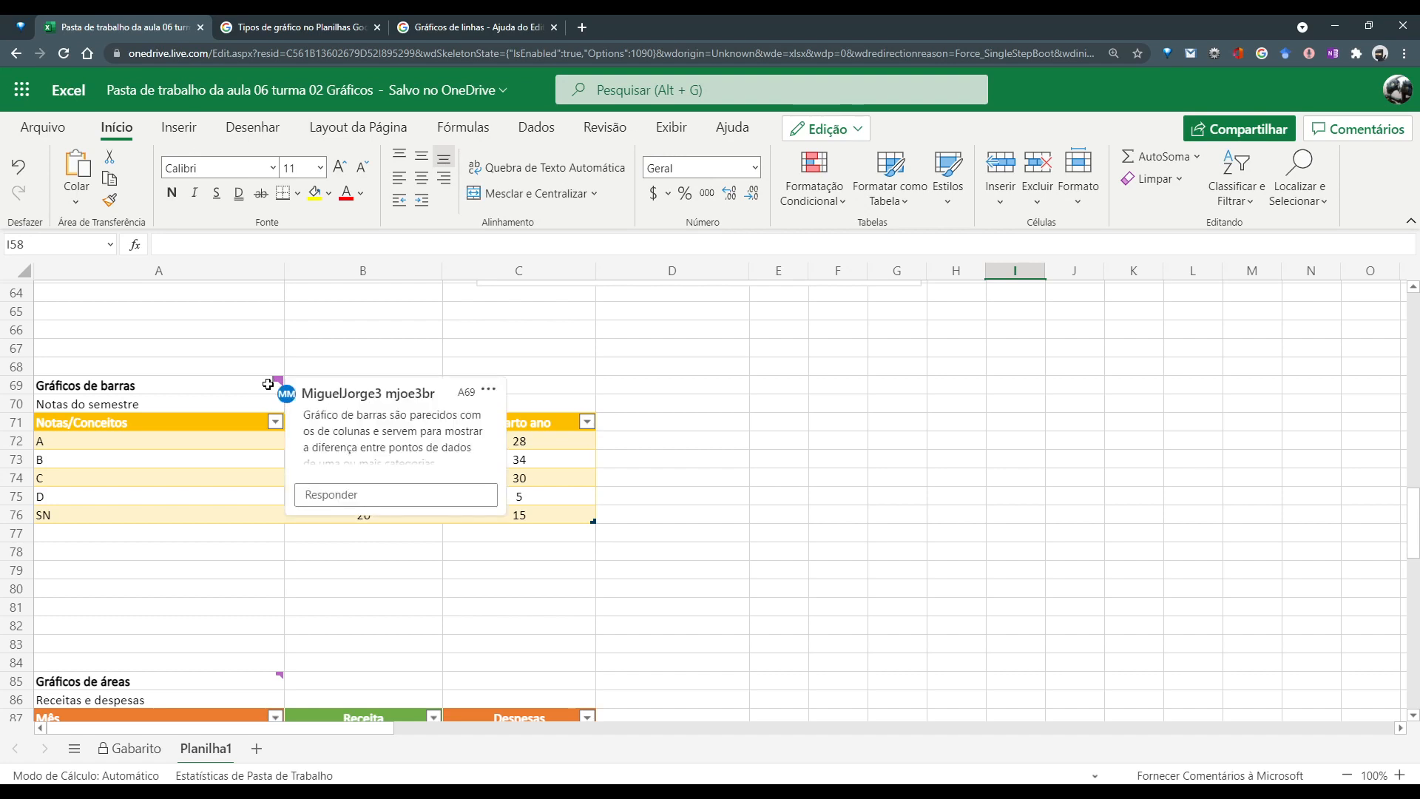
{"action": "left_click", "coordinate": [330, 442]}
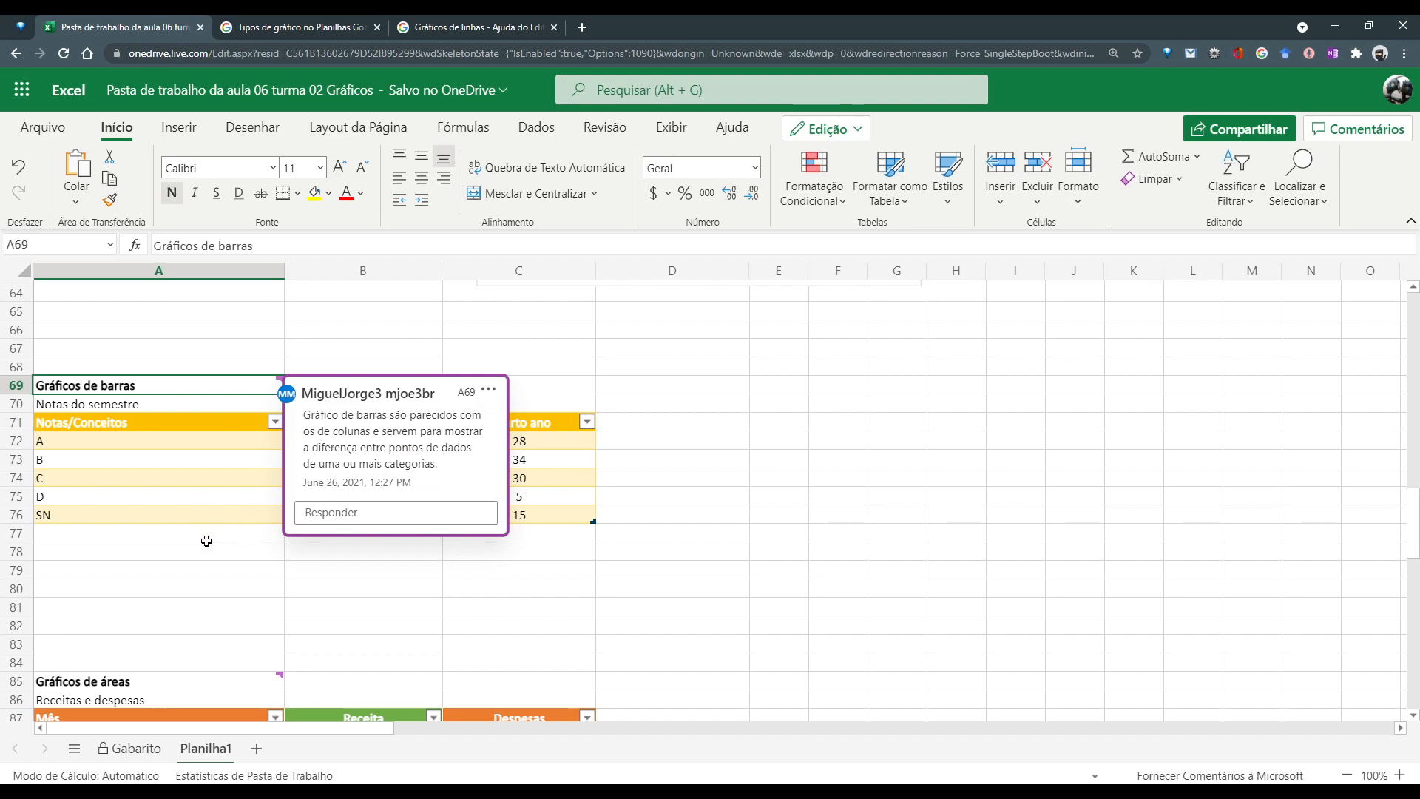
{"action": "left_click", "coordinate": [211, 567]}
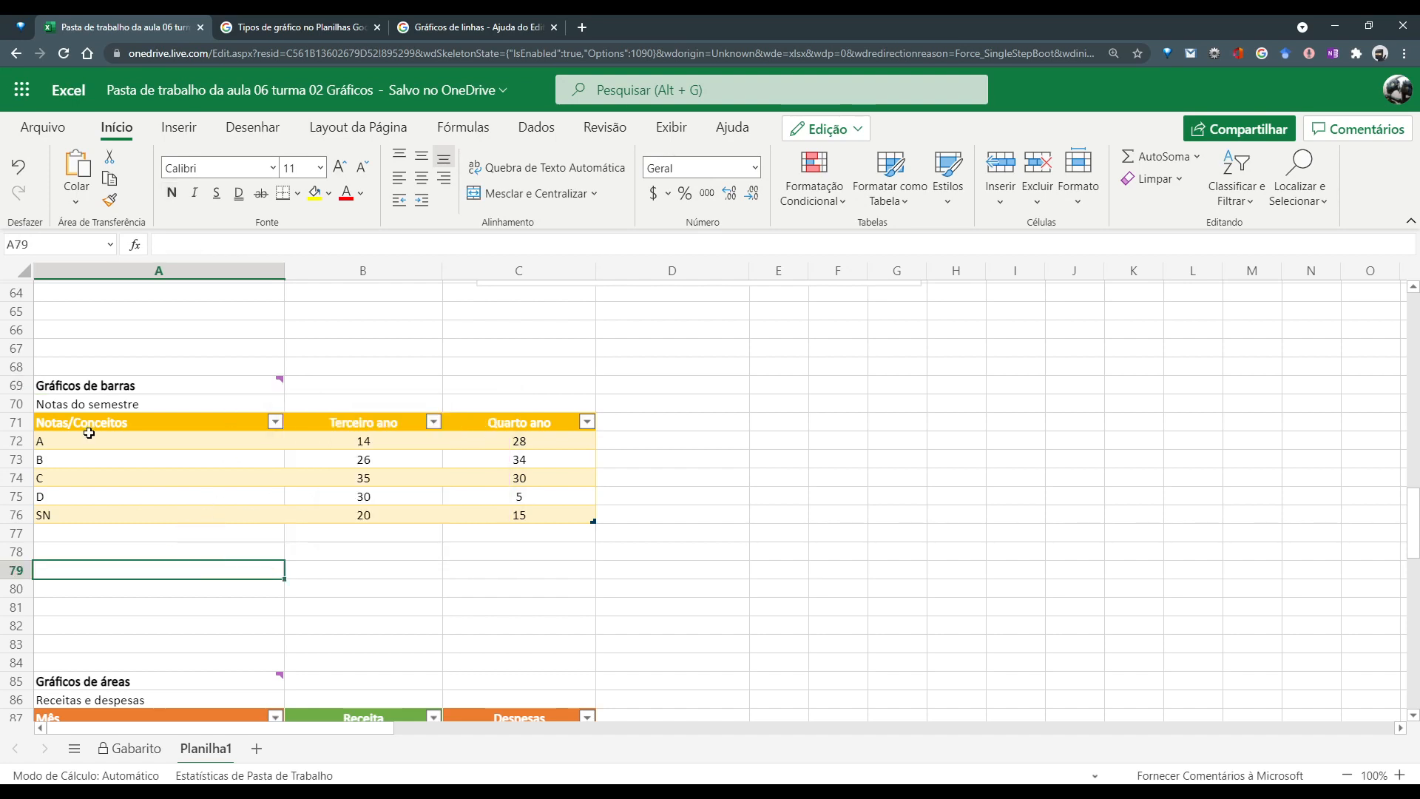
Insert a clustered bar chart from the grades table A71:C76, place it beside the table and enlarge it down to about row 83
{"action": "left_click_drag", "start_coordinate": [102, 421], "coordinate": [515, 508]}
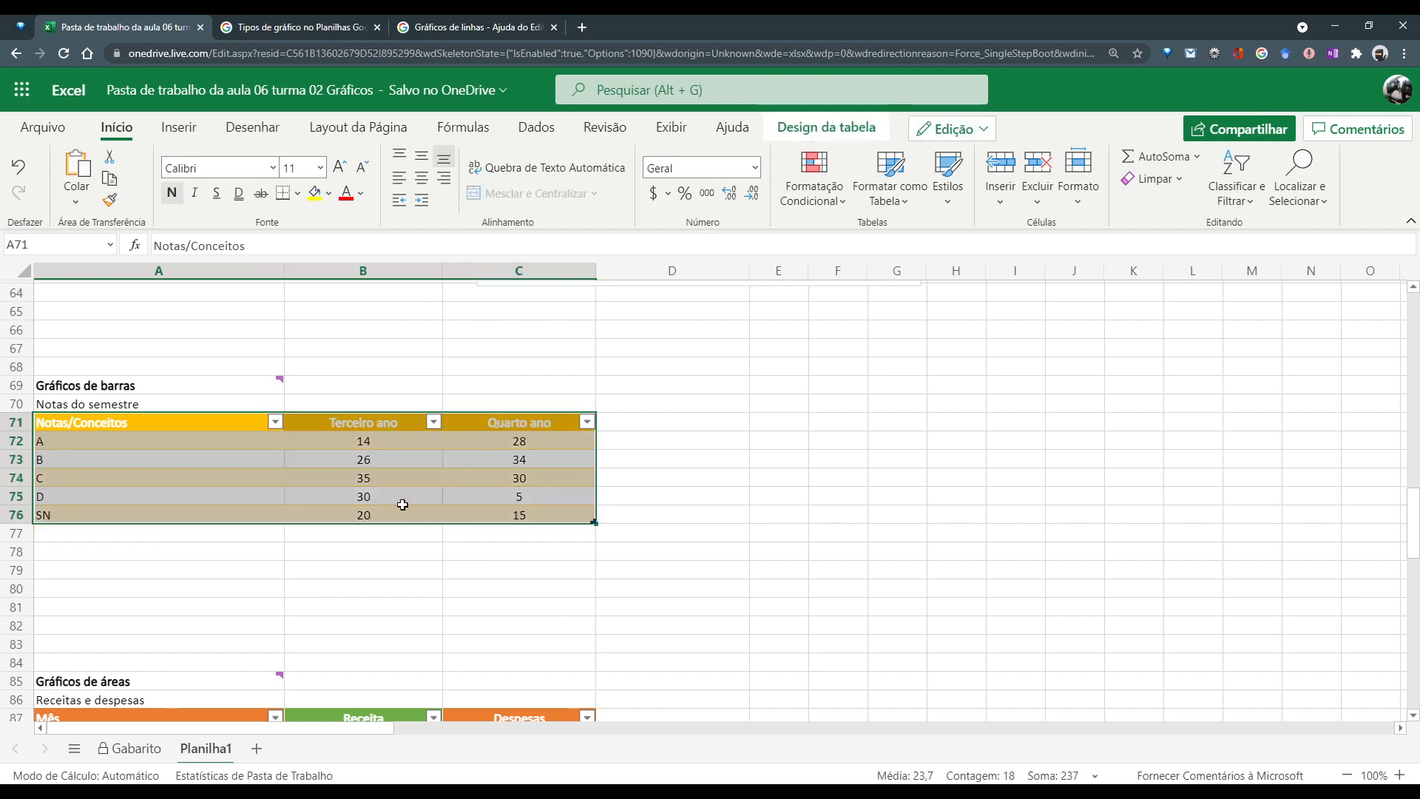
{"action": "left_click", "coordinate": [172, 130]}
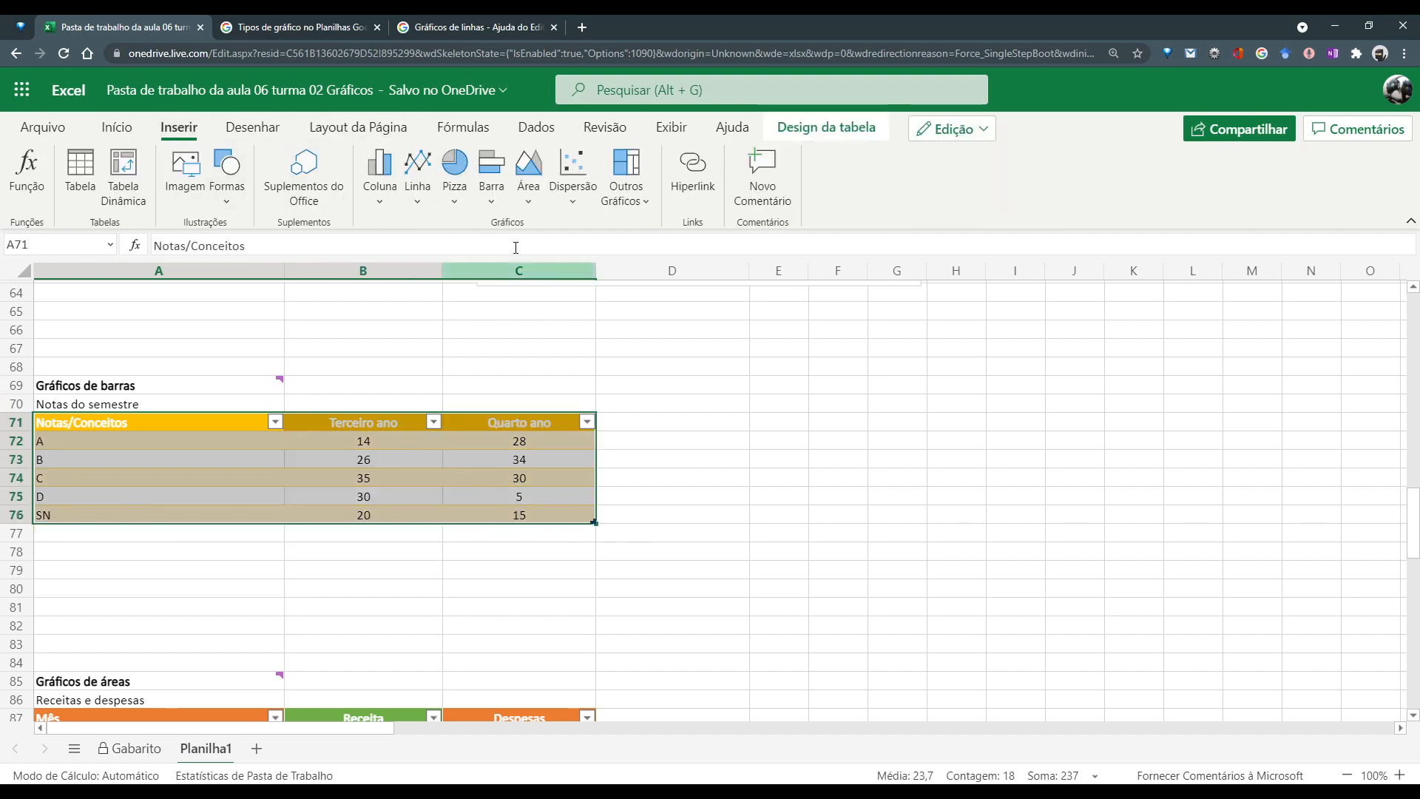
{"action": "left_click", "coordinate": [494, 180]}
{"action": "left_click", "coordinate": [508, 275]}
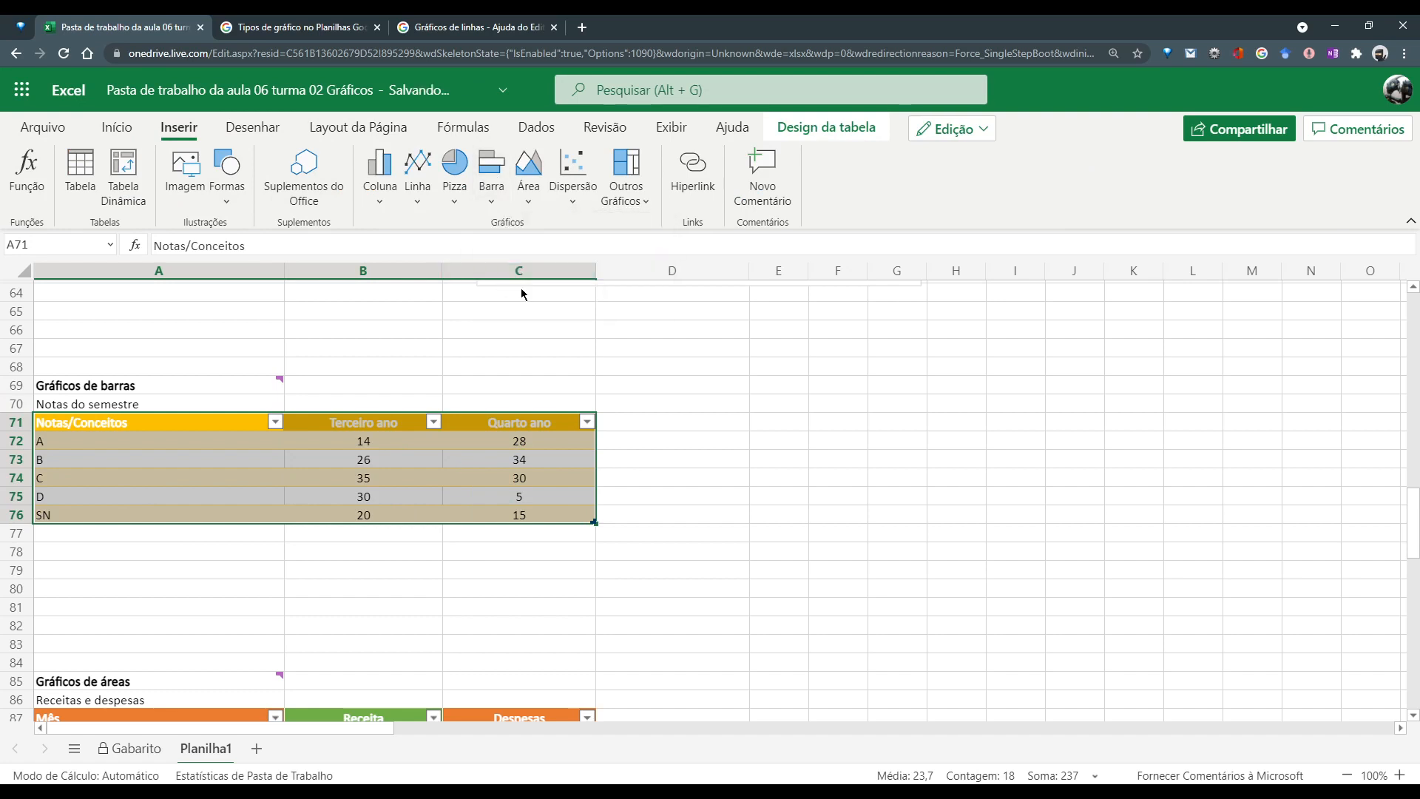
{"action": "left_click_drag", "start_coordinate": [875, 377], "coordinate": [984, 340]}
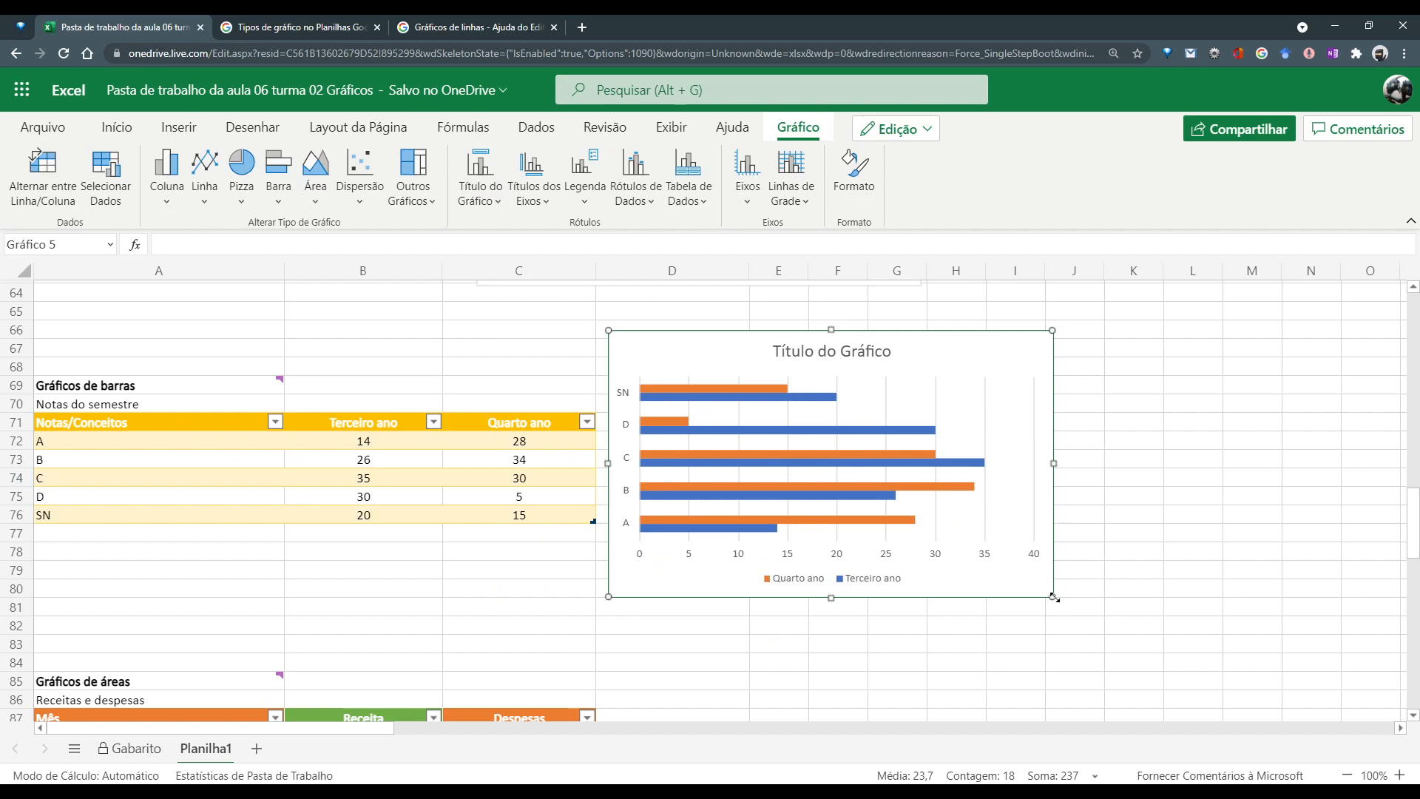
{"action": "left_click_drag", "start_coordinate": [1053, 597], "coordinate": [1113, 652]}
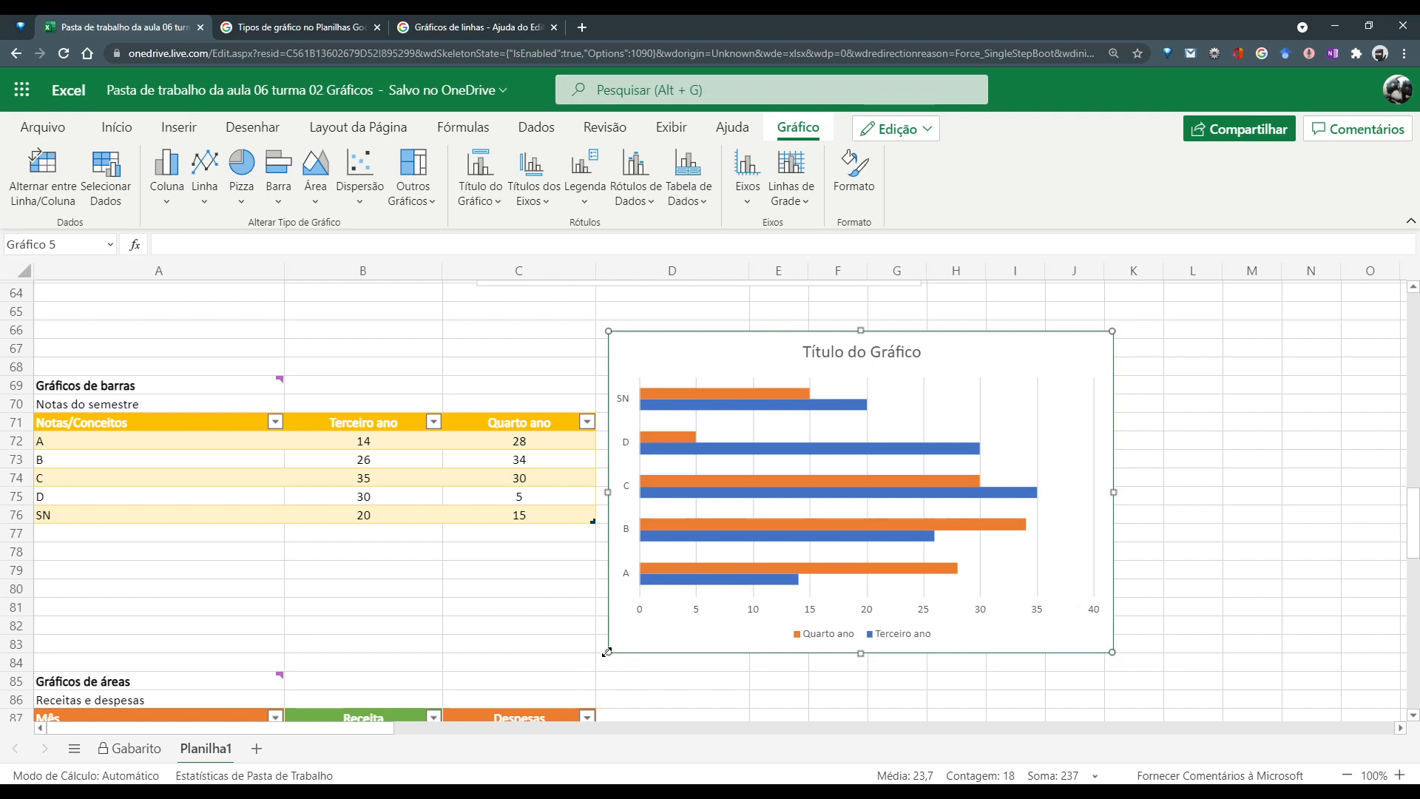
Replace the bar chart's title with the text copied from A70, "Notas do semestre", and close the format pane
{"action": "left_click", "coordinate": [151, 402]}
{"action": "key", "text": "ctrl+c"}
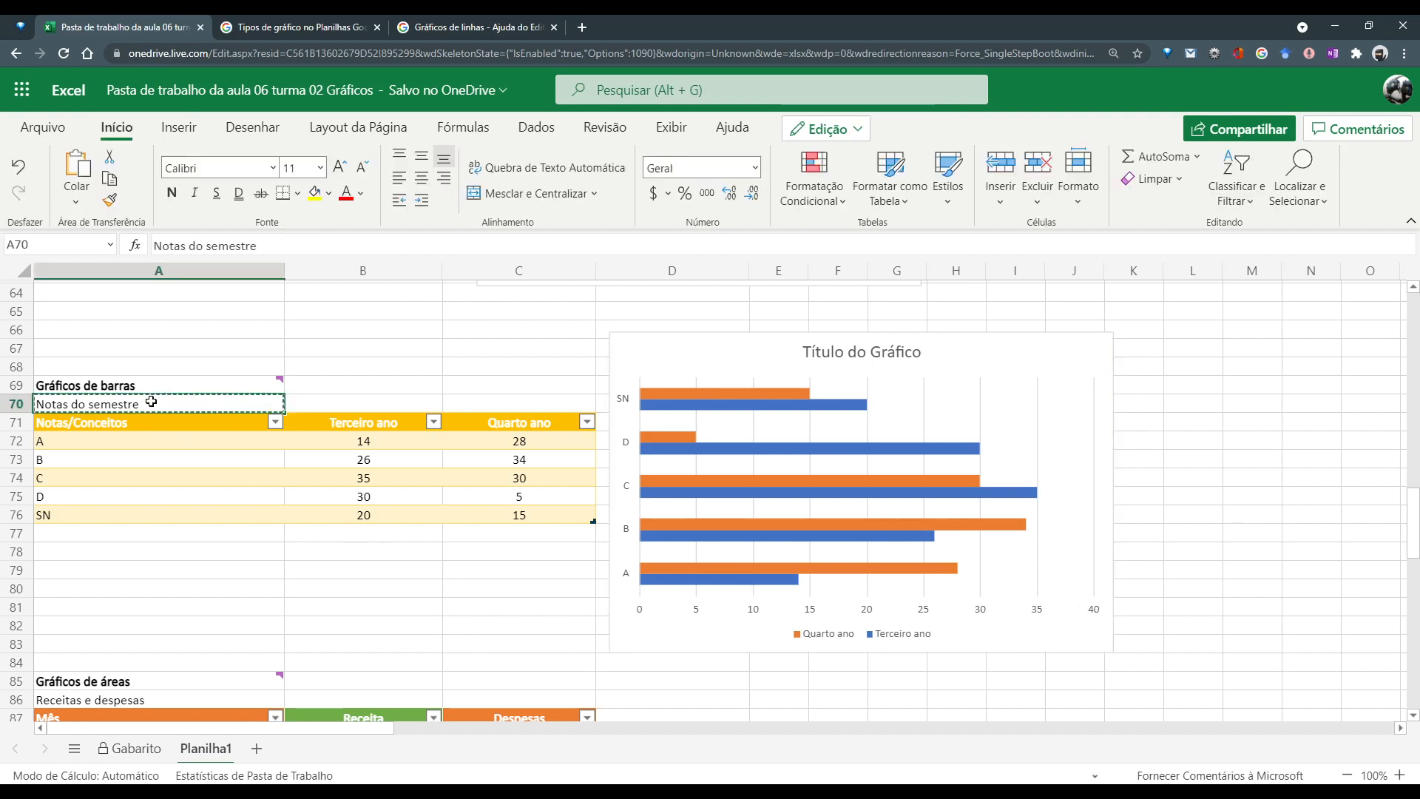
{"action": "left_click", "coordinate": [869, 352]}
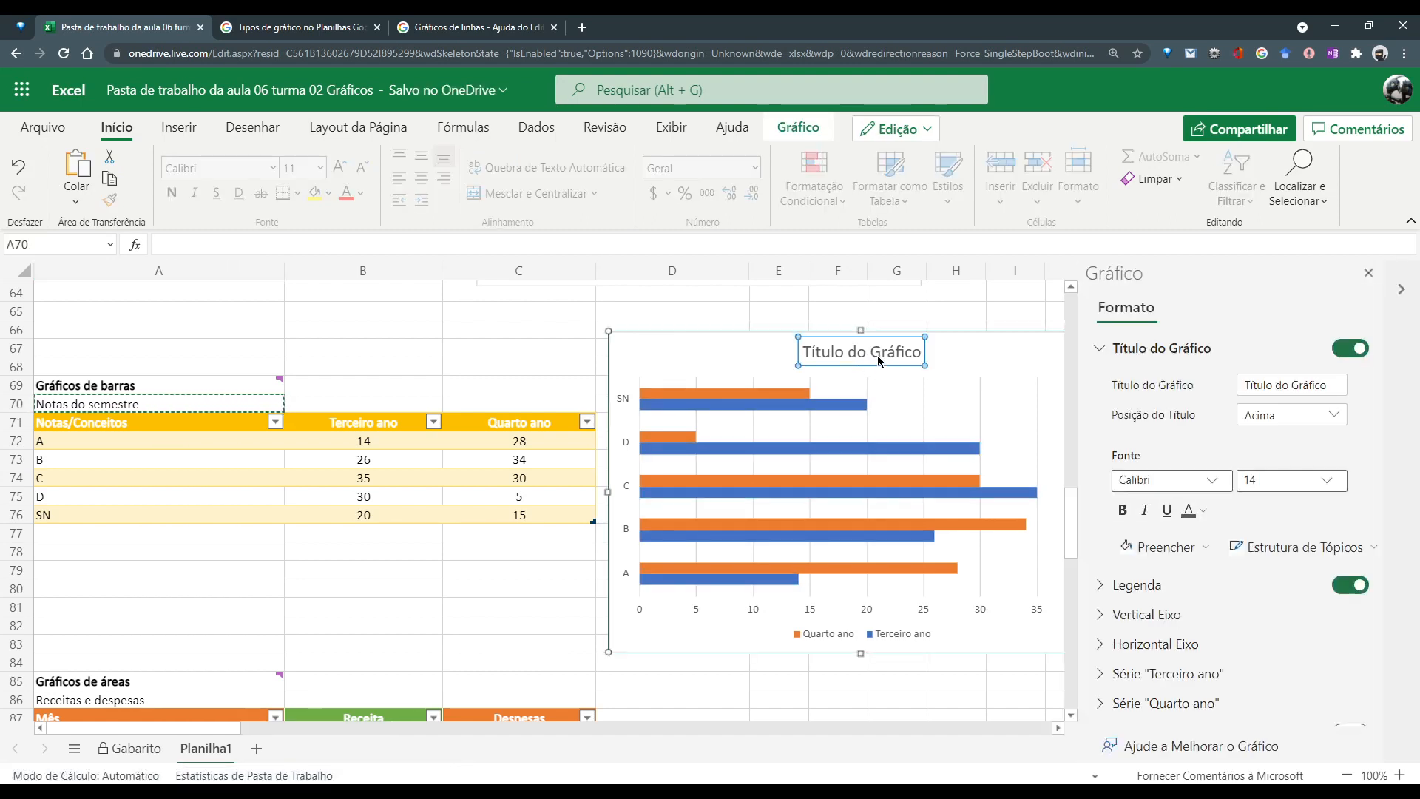
{"action": "left_click", "coordinate": [806, 132]}
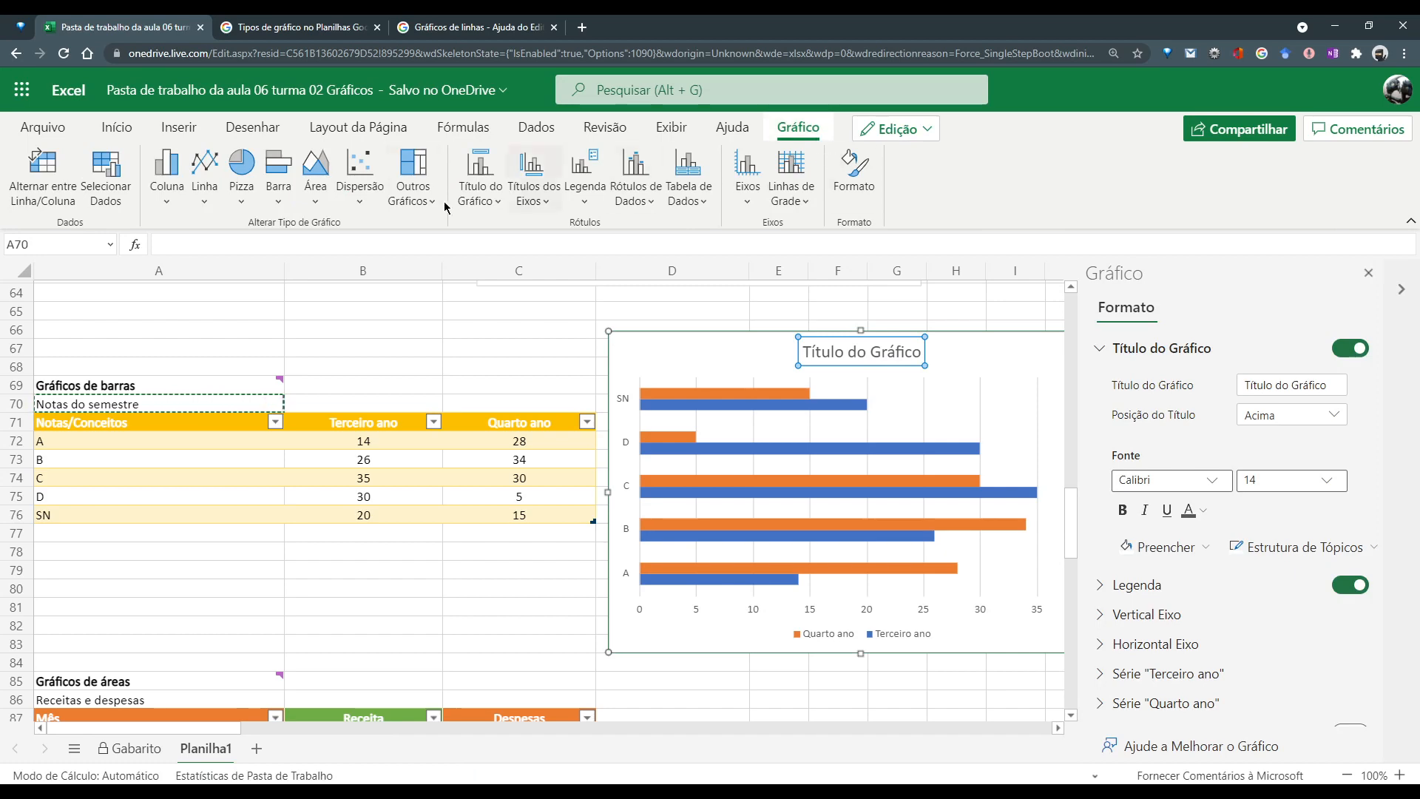
{"action": "left_click", "coordinate": [480, 181]}
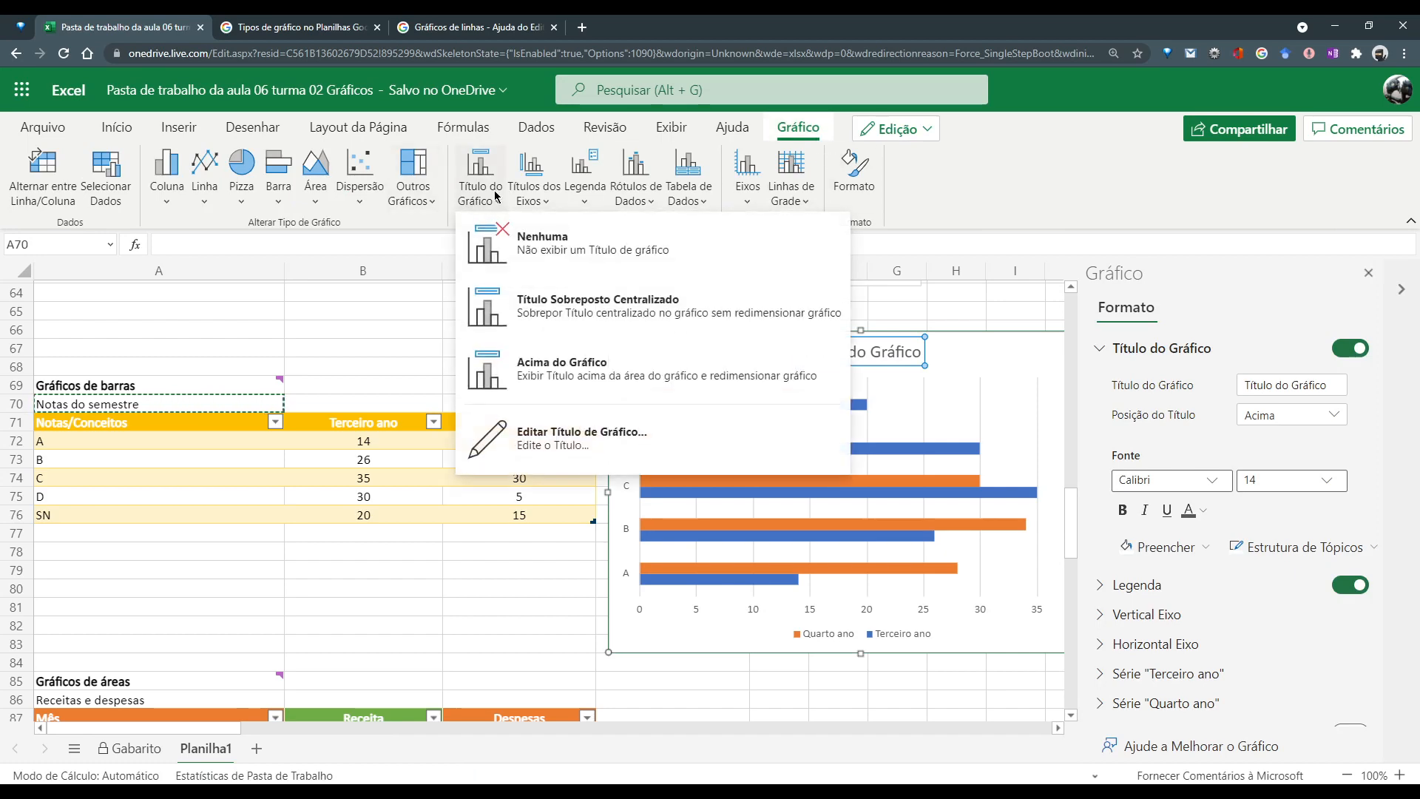
{"action": "left_click", "coordinate": [558, 432]}
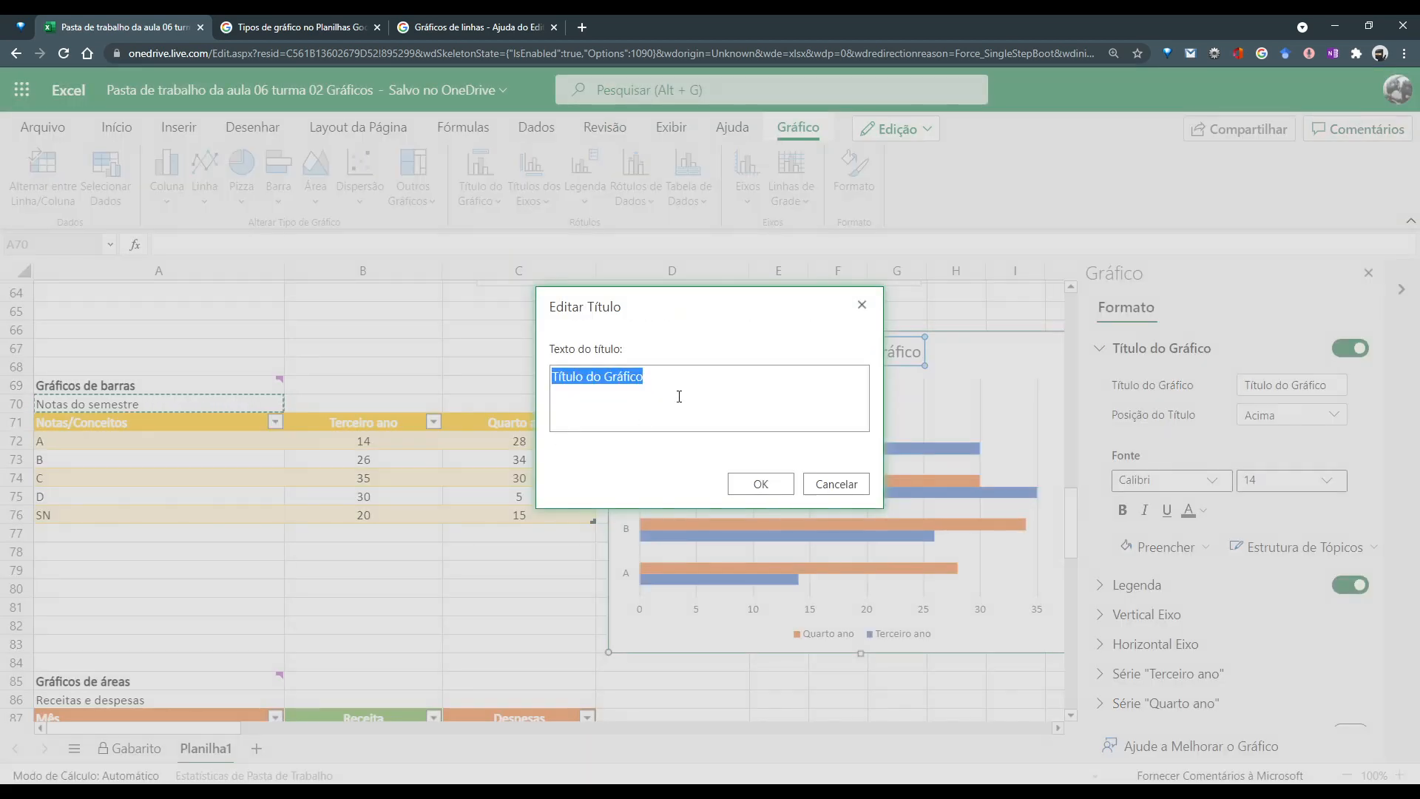
{"action": "key", "text": "ctrl+v"}
{"action": "left_click", "coordinate": [760, 484]}
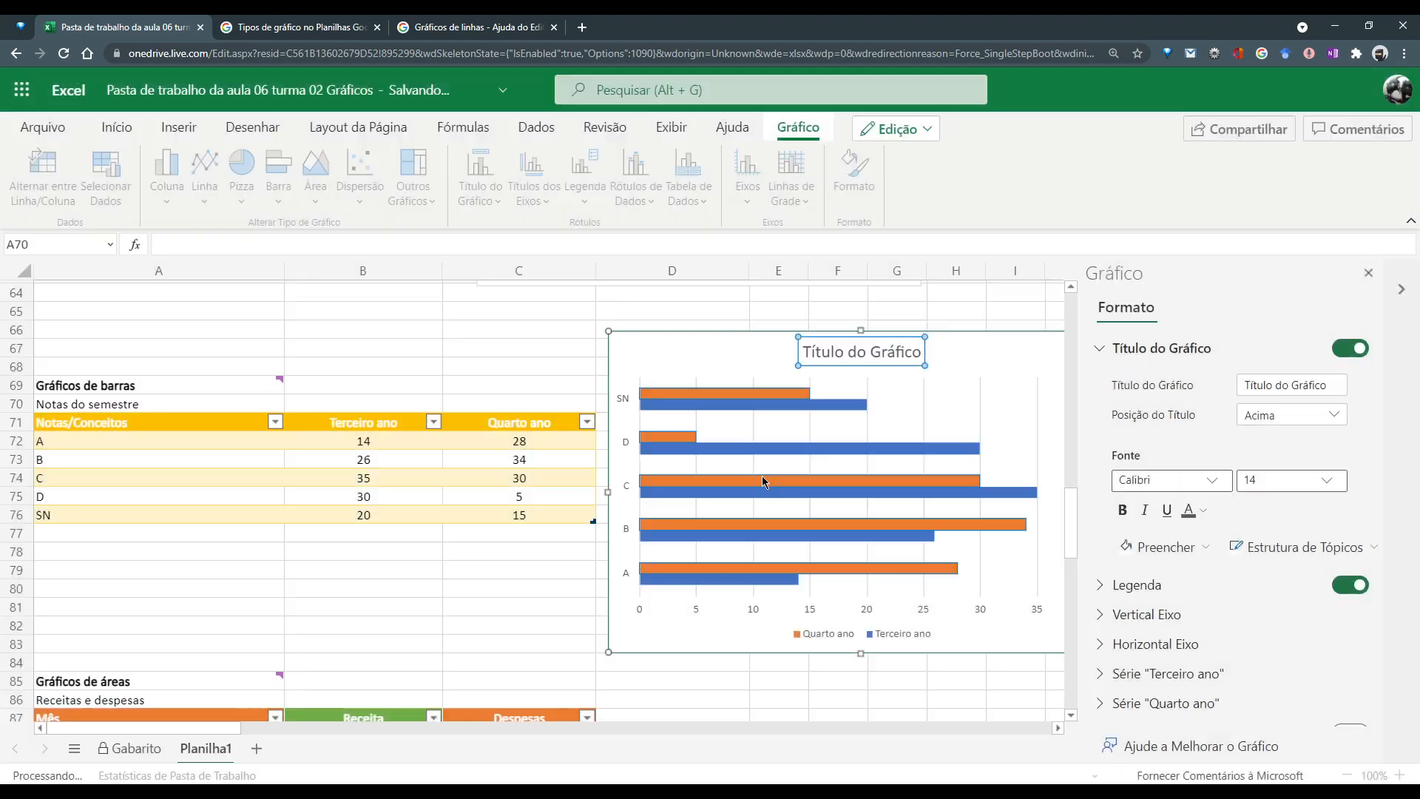
{"action": "left_click", "coordinate": [548, 650]}
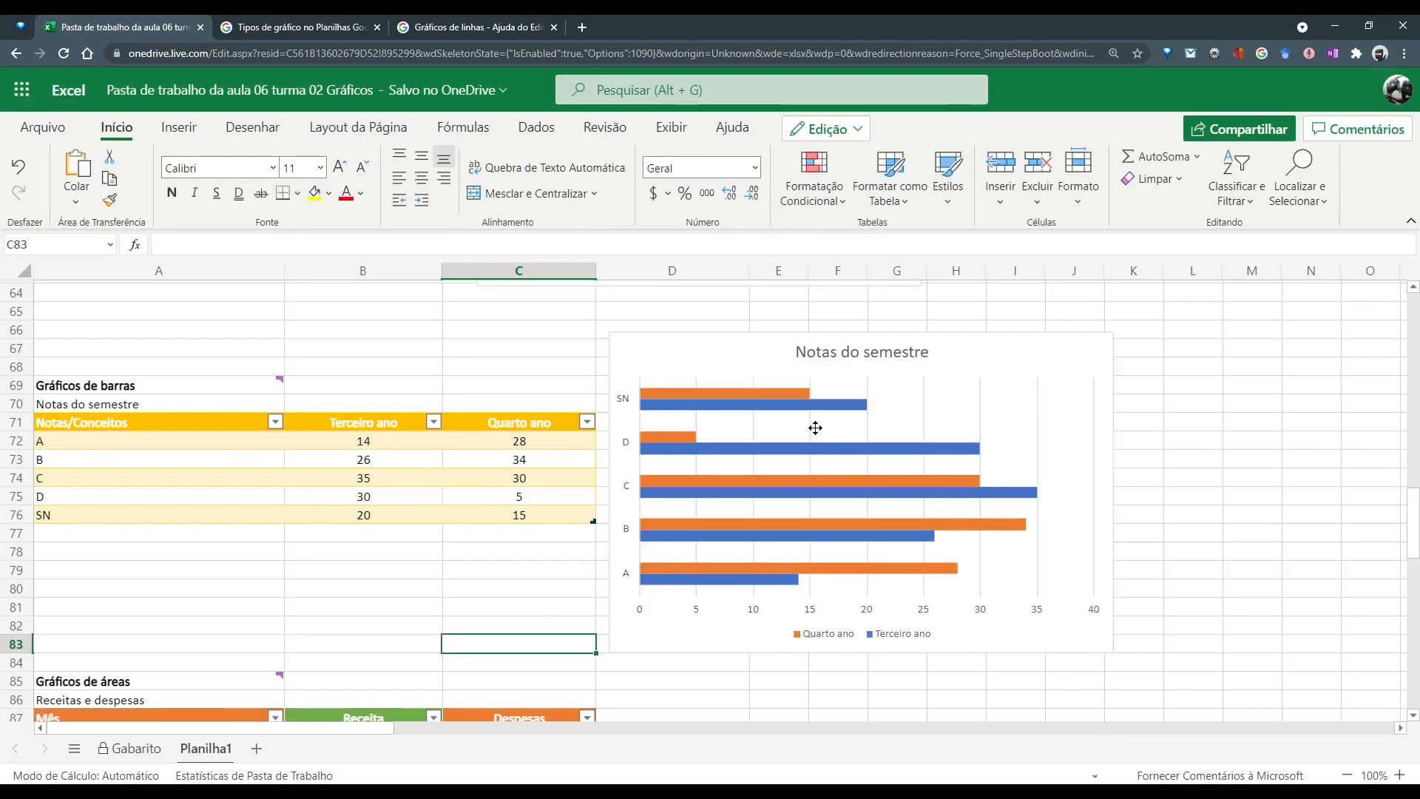
{"action": "left_click", "coordinate": [1368, 274]}
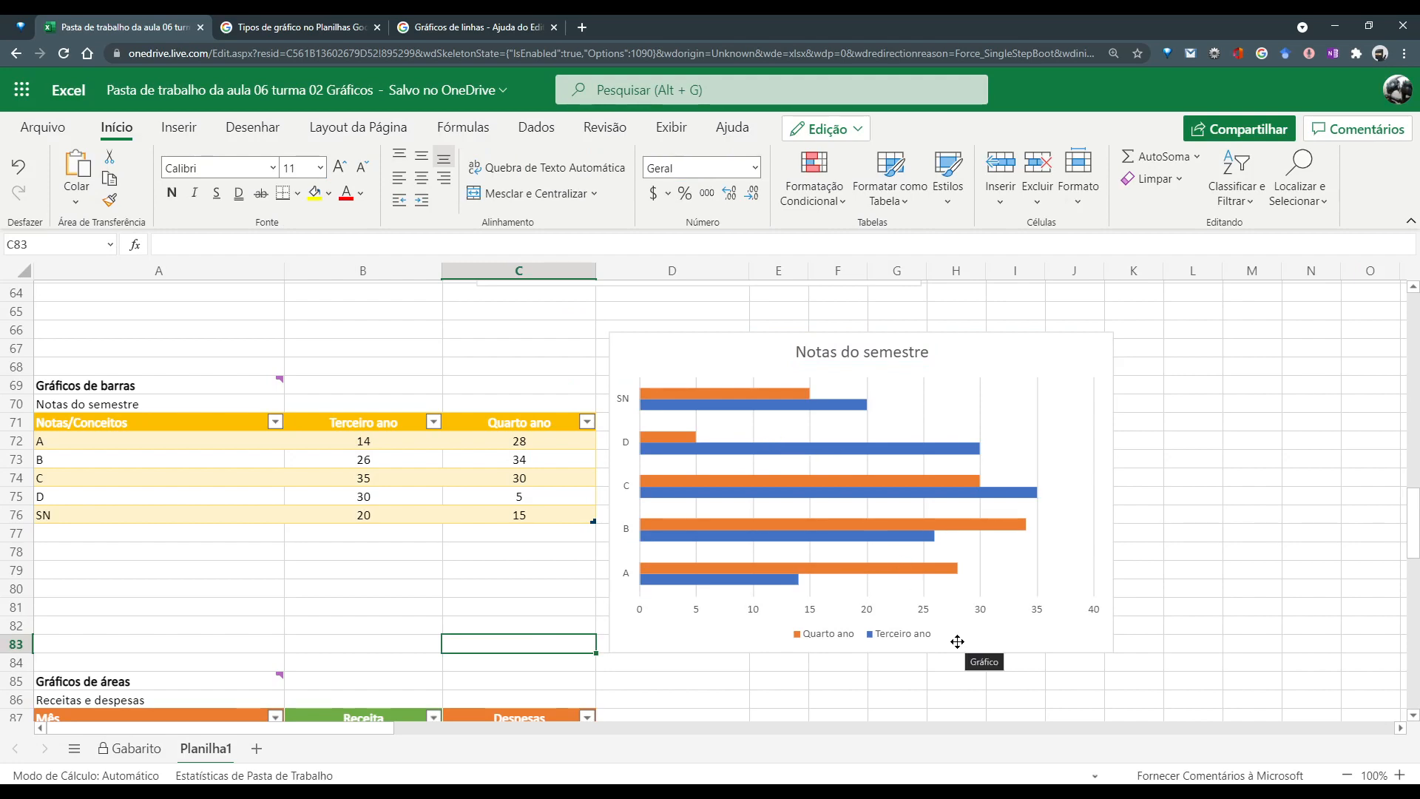
Put the categories on the "Notas do semestre" chart's vertical axis in reverse order and close the format pane
{"action": "scroll", "coordinate": [1009, 479], "scroll_direction": "up", "scroll_amount": 16}
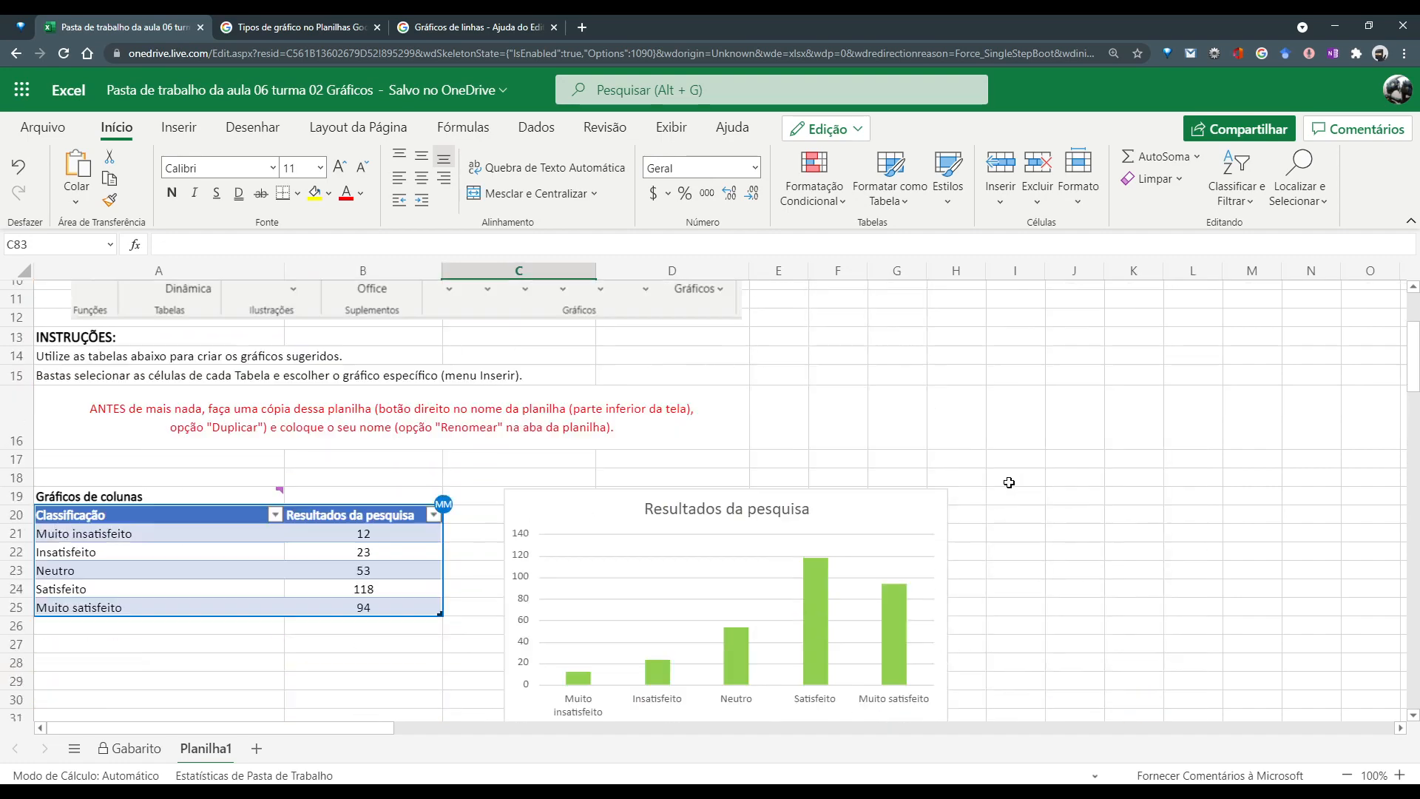
{"action": "scroll", "coordinate": [1009, 479], "scroll_direction": "down", "scroll_amount": 19}
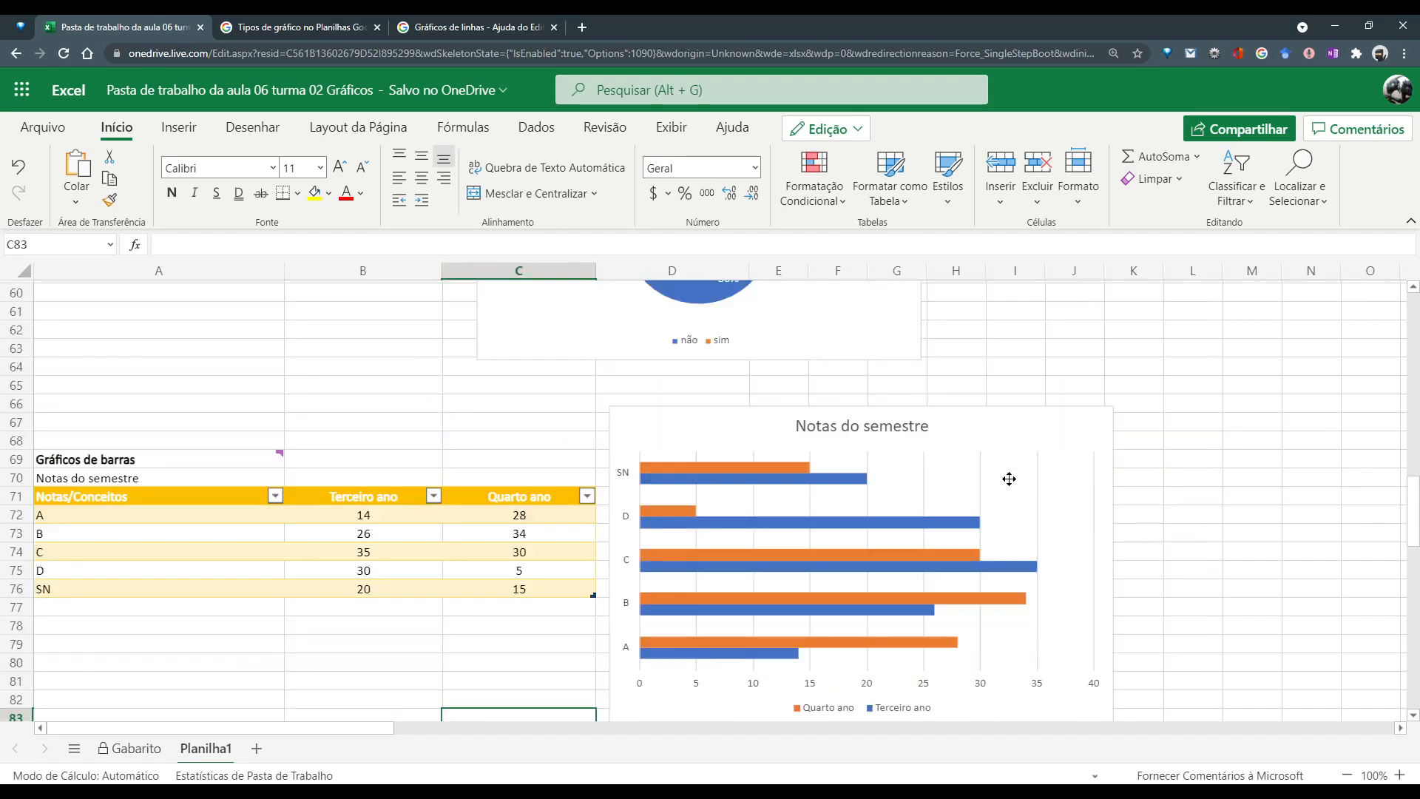
{"action": "scroll", "coordinate": [993, 485], "scroll_direction": "up", "scroll_amount": 4}
{"action": "scroll", "coordinate": [950, 532], "scroll_direction": "down", "scroll_amount": 1}
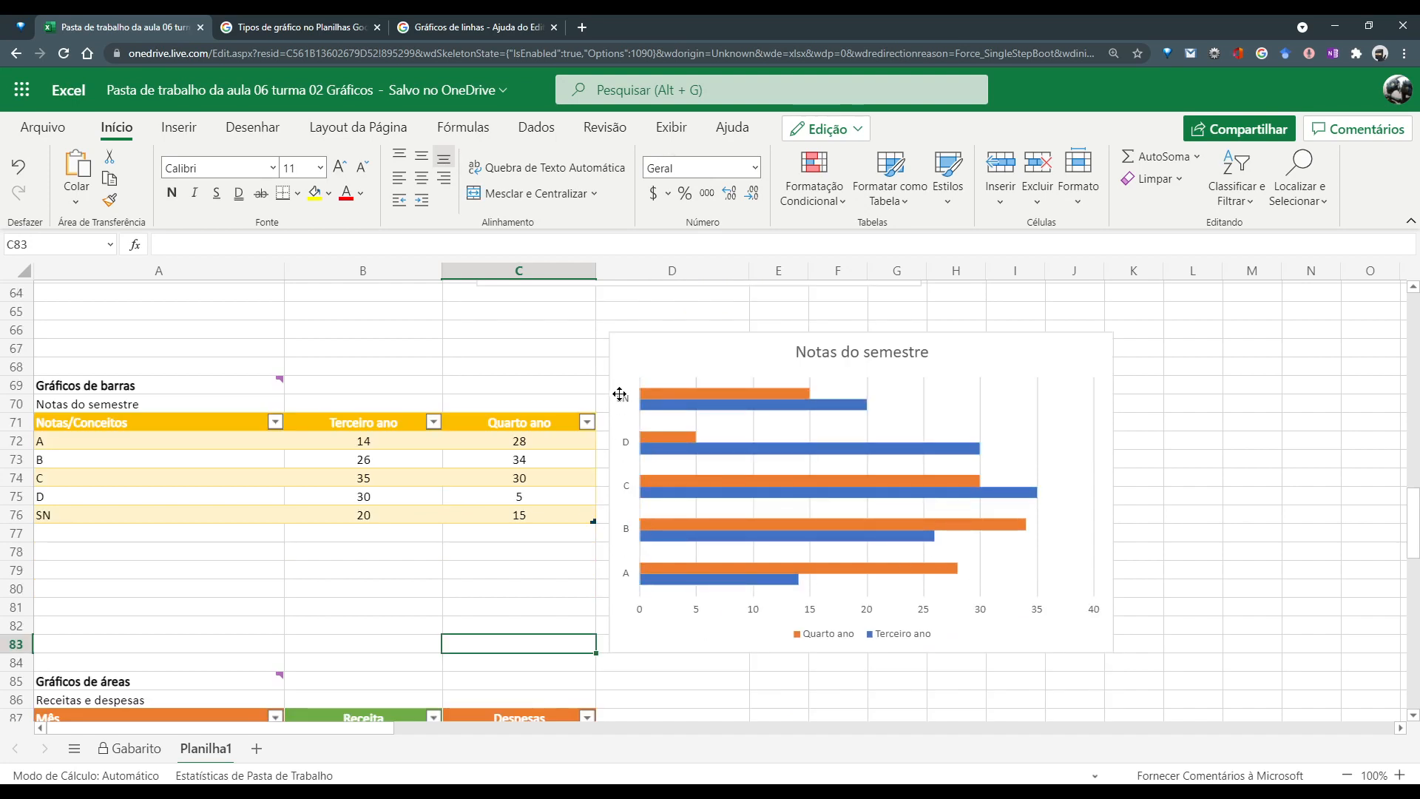
{"action": "left_click", "coordinate": [625, 581]}
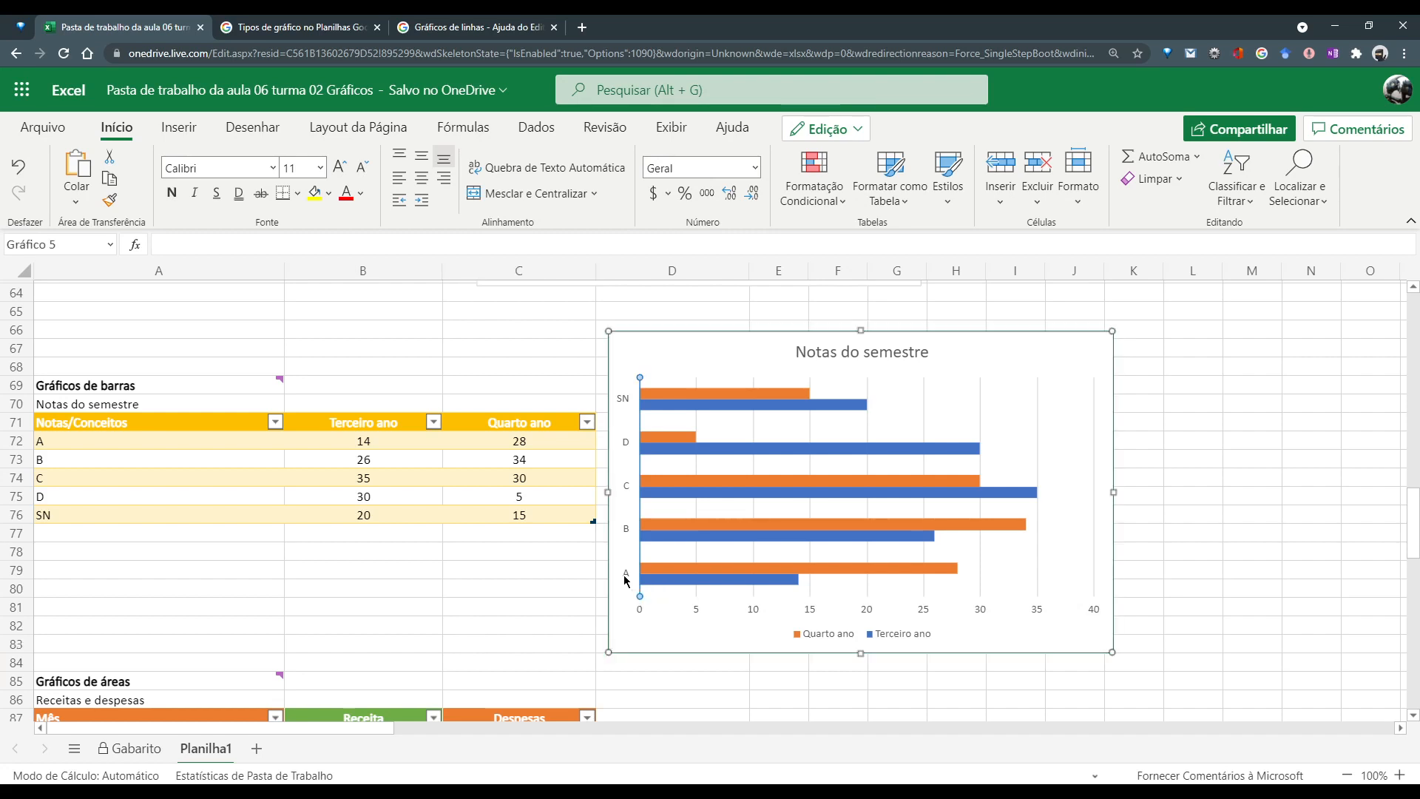
{"action": "left_click", "coordinate": [622, 562]}
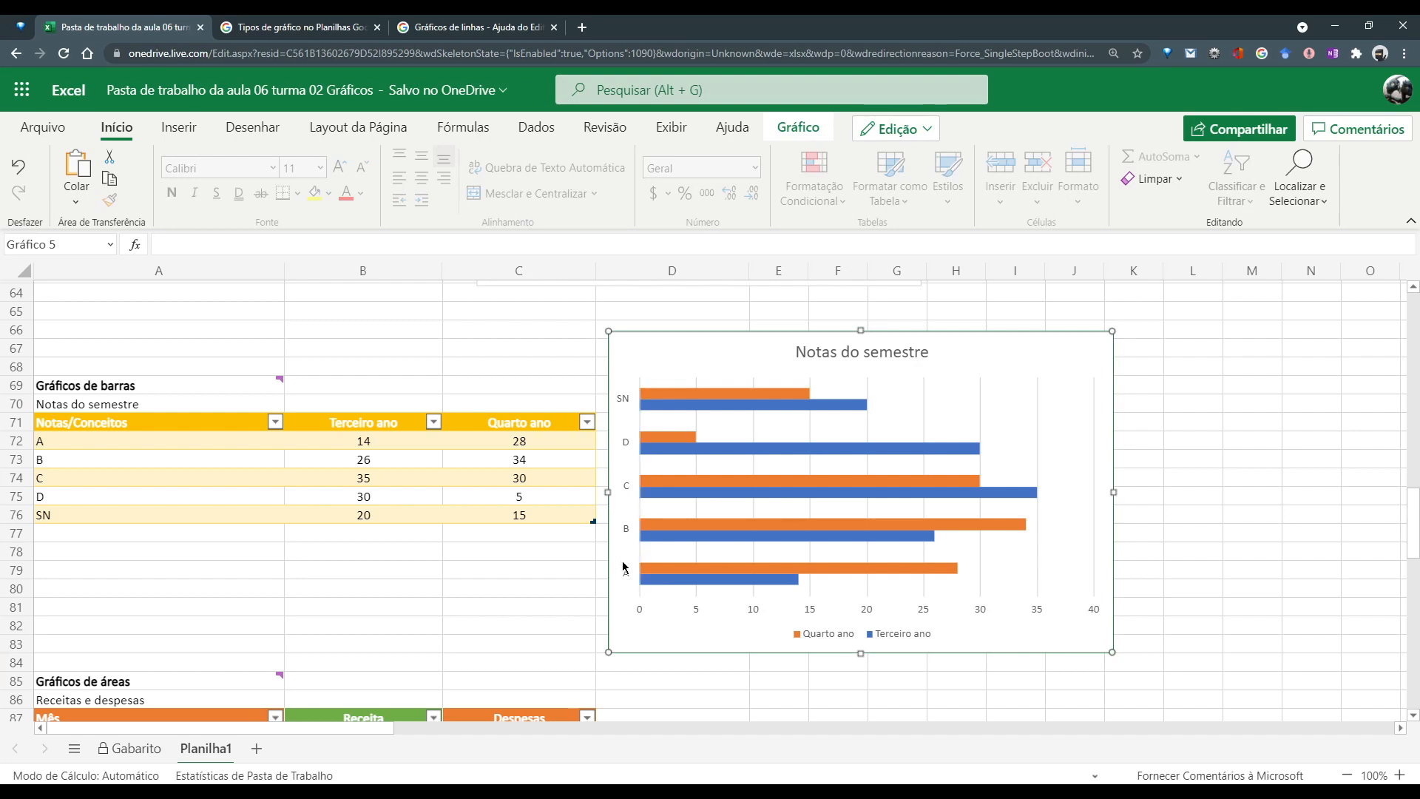
{"action": "double_click", "coordinate": [622, 562]}
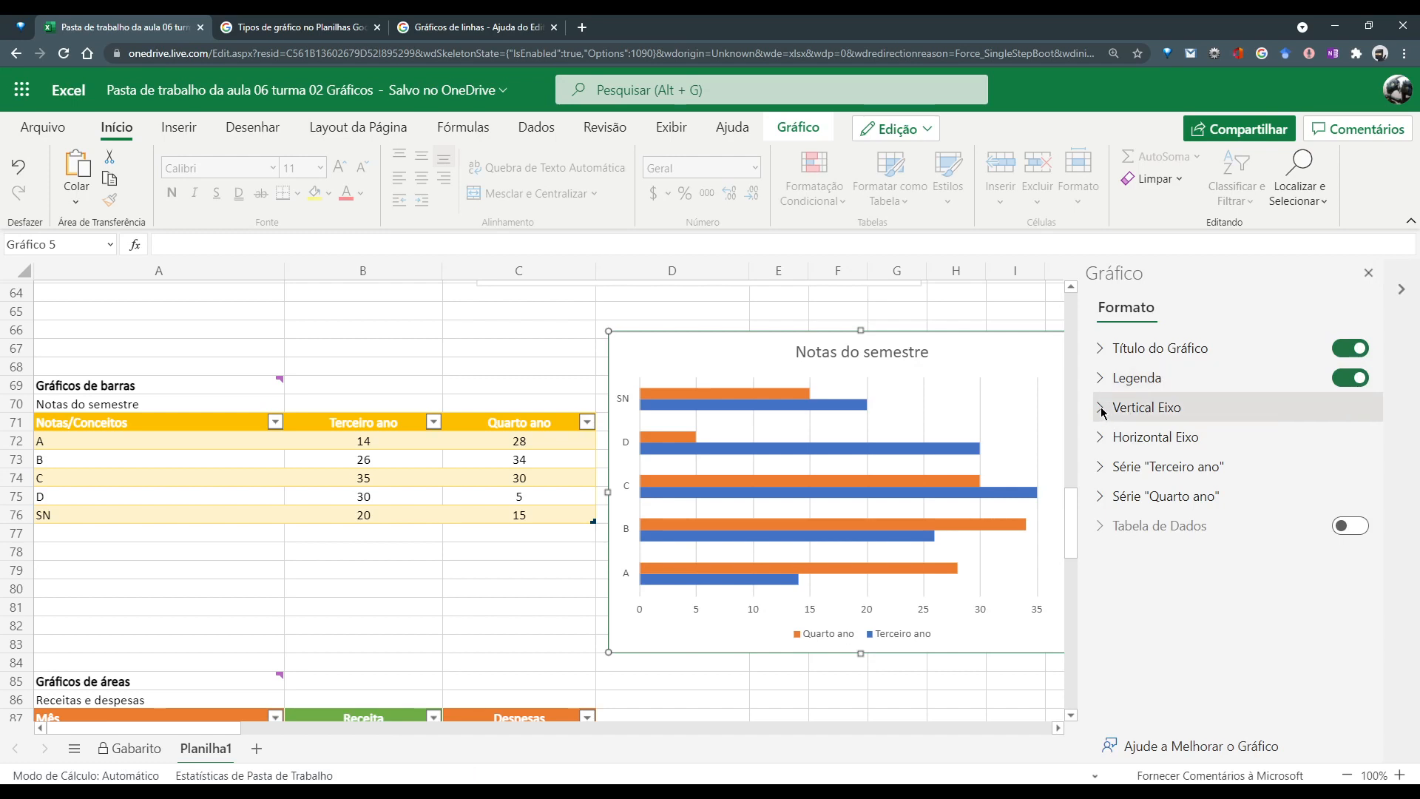
{"action": "left_click", "coordinate": [1101, 409]}
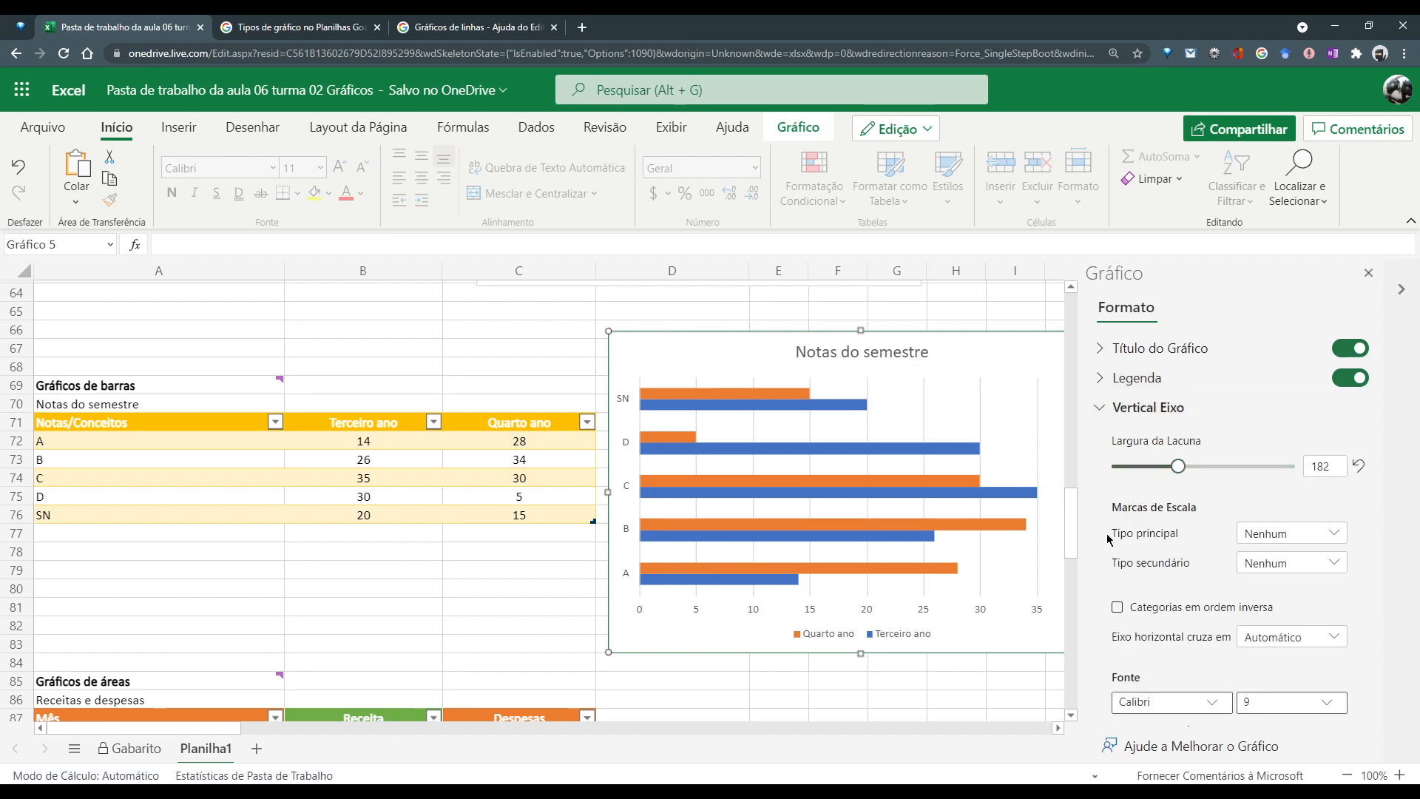
{"action": "left_click", "coordinate": [1118, 608]}
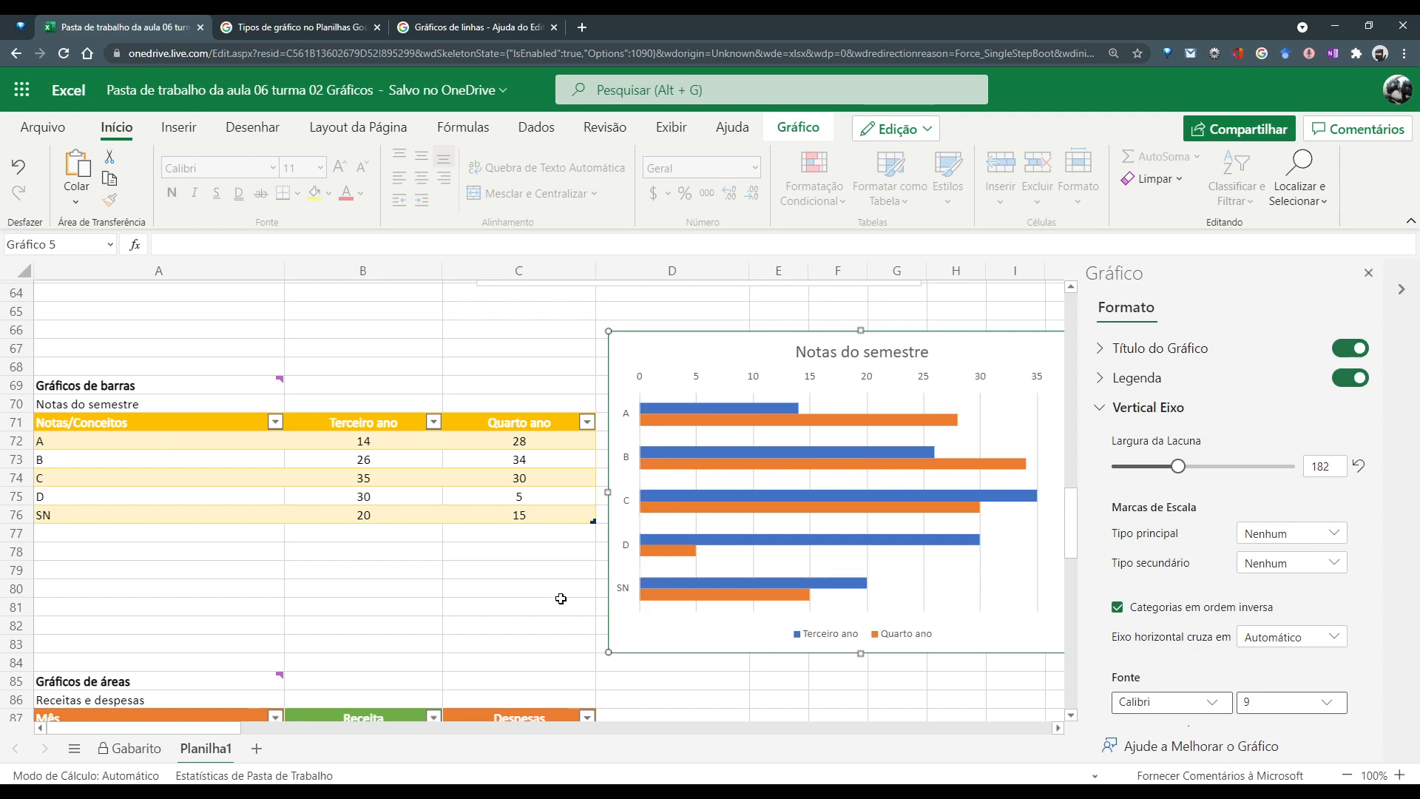
{"action": "left_click", "coordinate": [466, 593]}
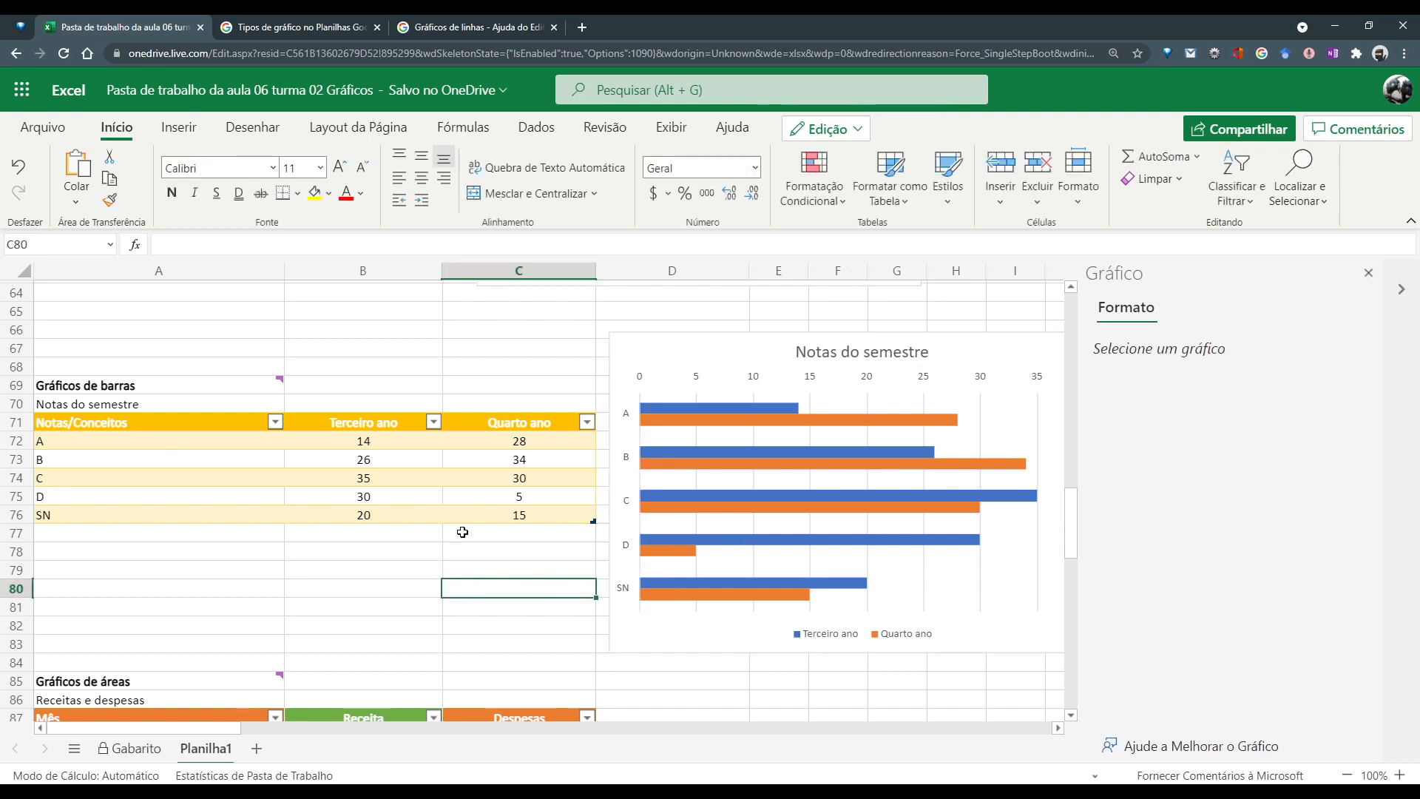
{"action": "left_click", "coordinate": [1368, 273]}
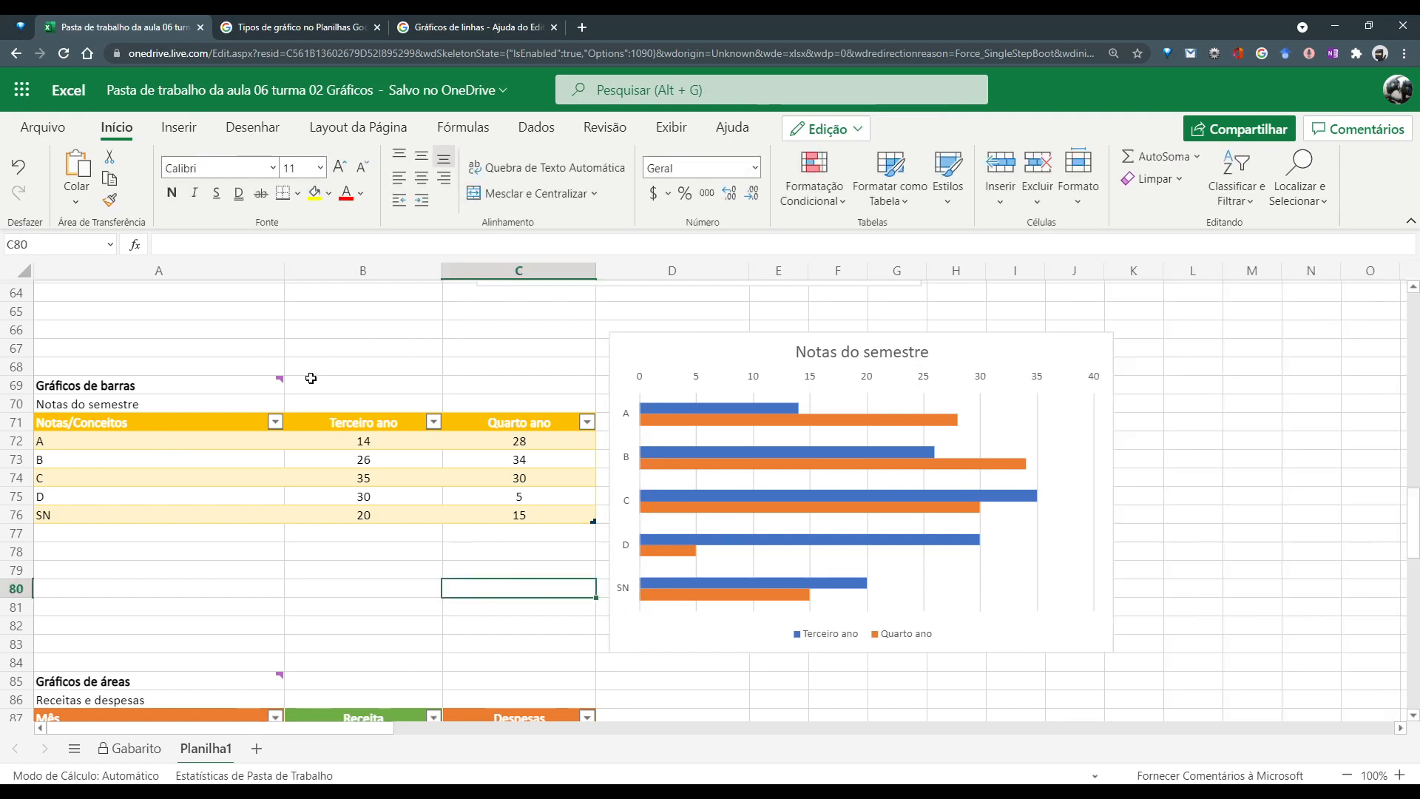
Look at the comment on the "Gráficos de áreas" heading in A85 and review the finished charts higher up the sheet
{"action": "scroll", "coordinate": [311, 378], "scroll_direction": "down", "scroll_amount": 5}
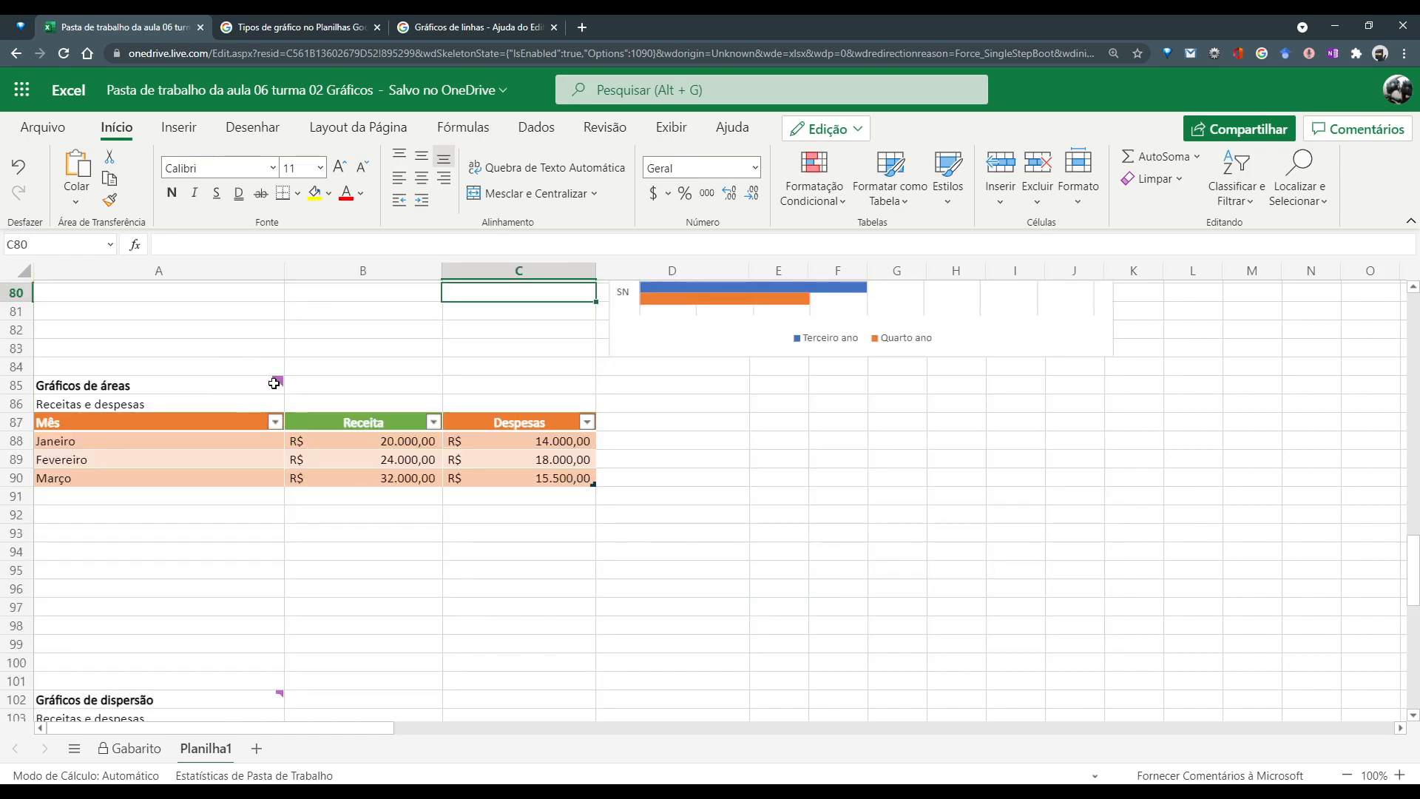
{"action": "mouse_move", "coordinate": [273, 389]}
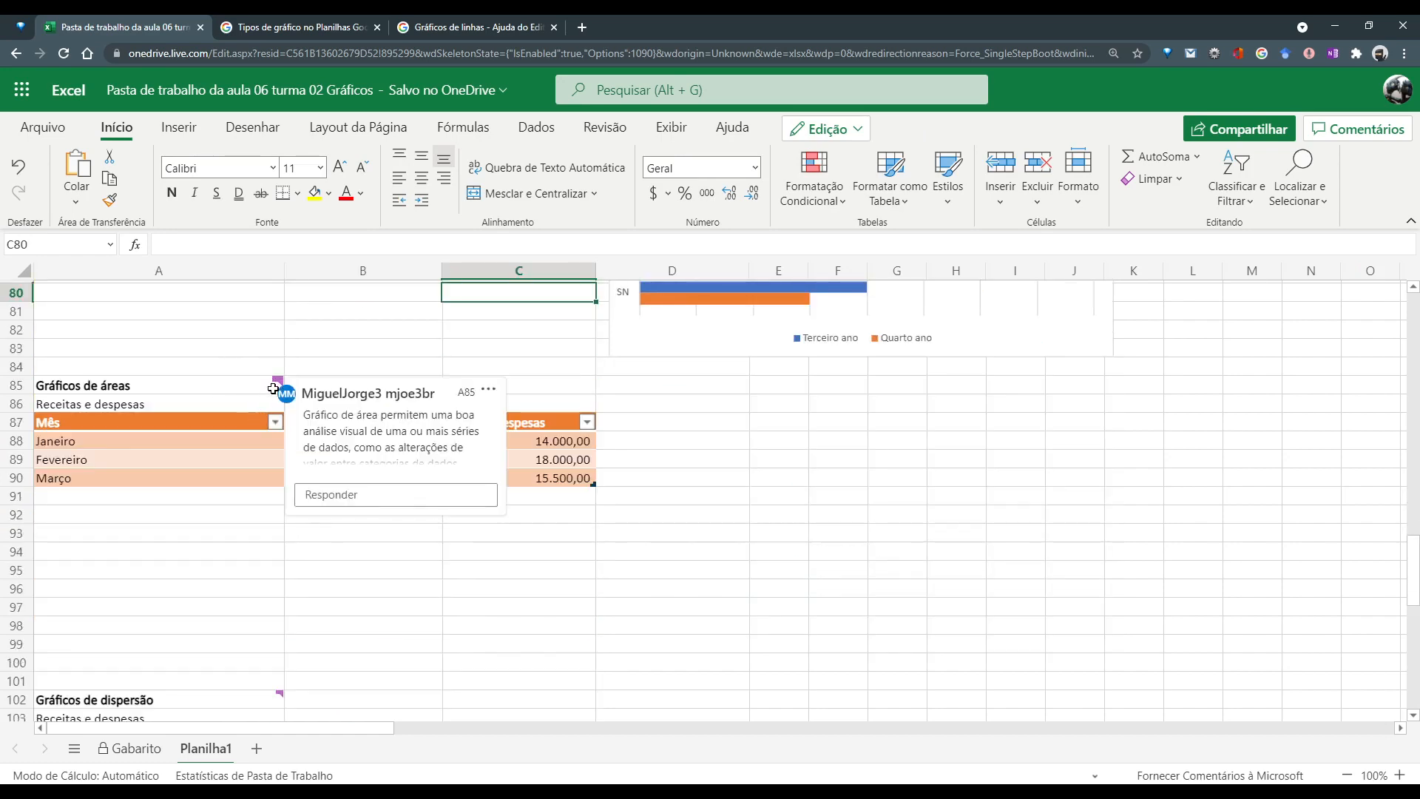
{"action": "scroll", "coordinate": [273, 389], "scroll_direction": "up", "scroll_amount": 20}
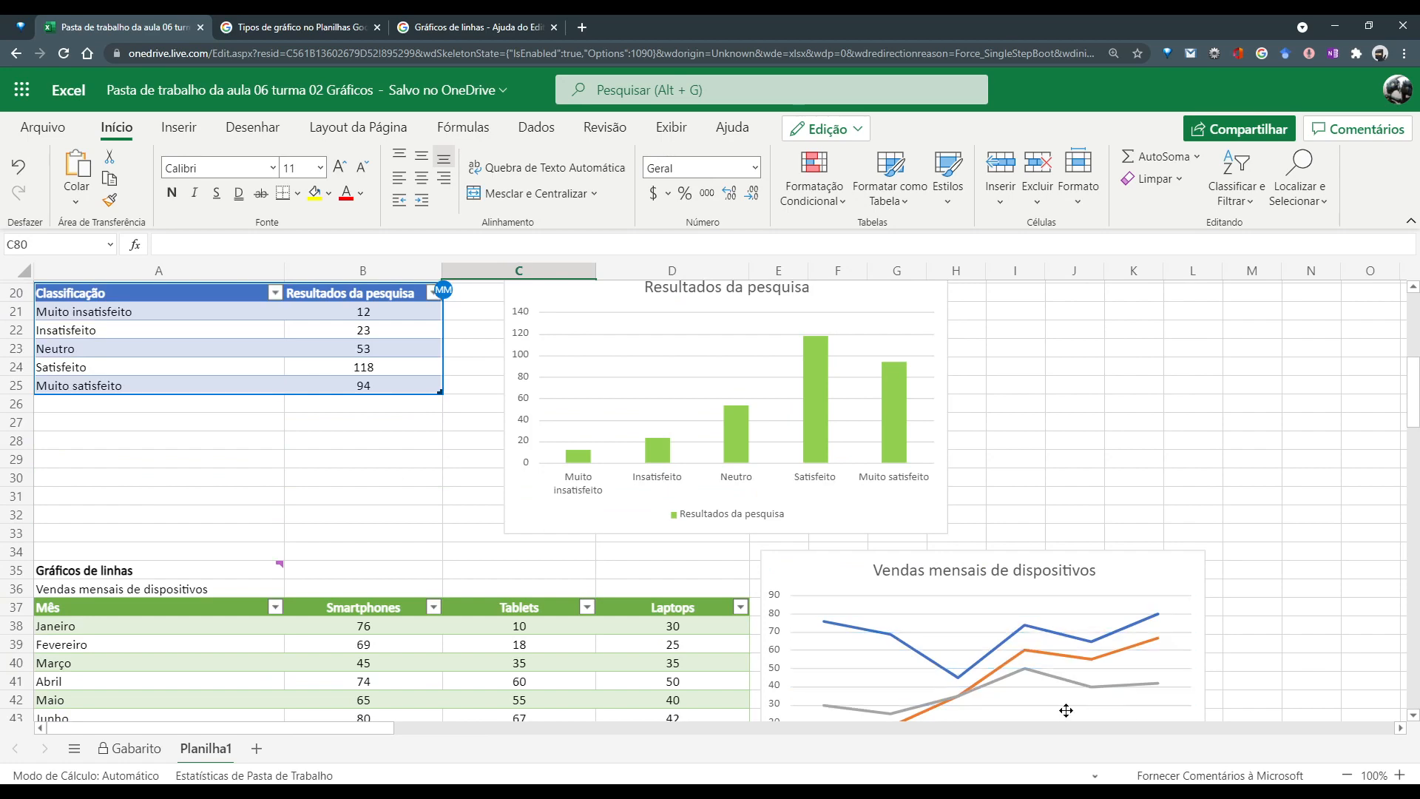
{"action": "scroll", "coordinate": [1011, 641], "scroll_direction": "down", "scroll_amount": 3}
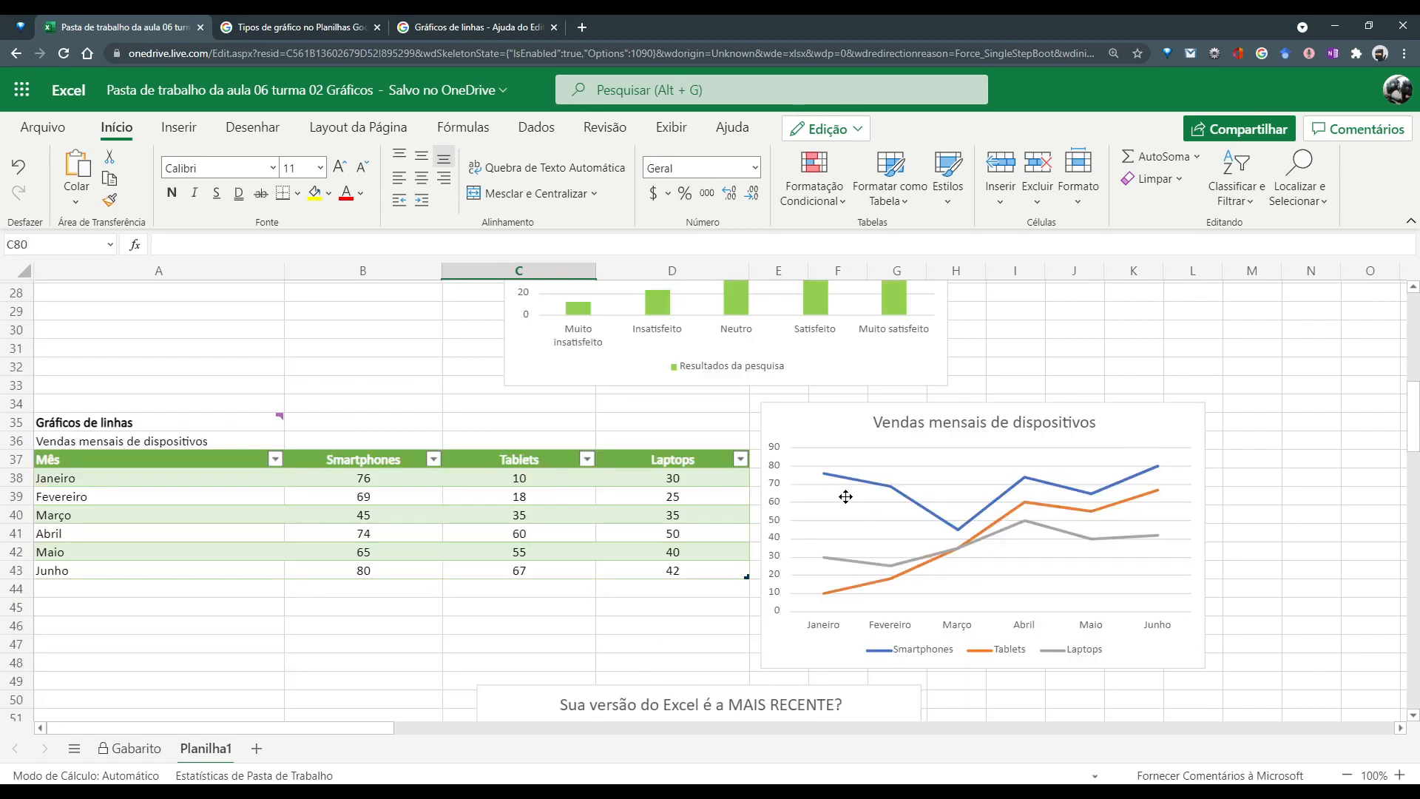
{"action": "scroll", "coordinate": [153, 520], "scroll_direction": "down", "scroll_amount": 12}
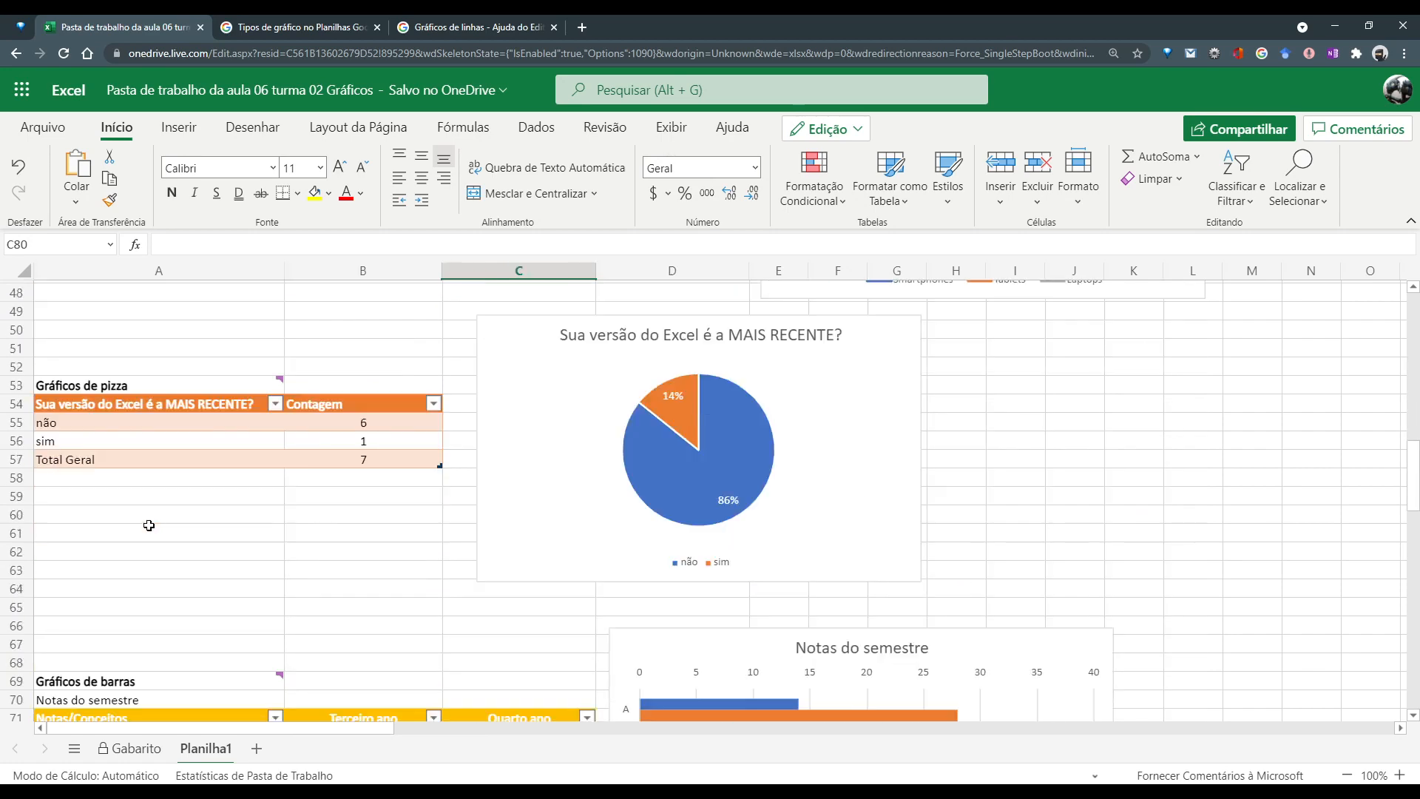
Insert a plain 2D area chart from the revenue and expenses table A87:C90 and place it beside the table
{"action": "scroll", "coordinate": [153, 521], "scroll_direction": "down", "scroll_amount": 5}
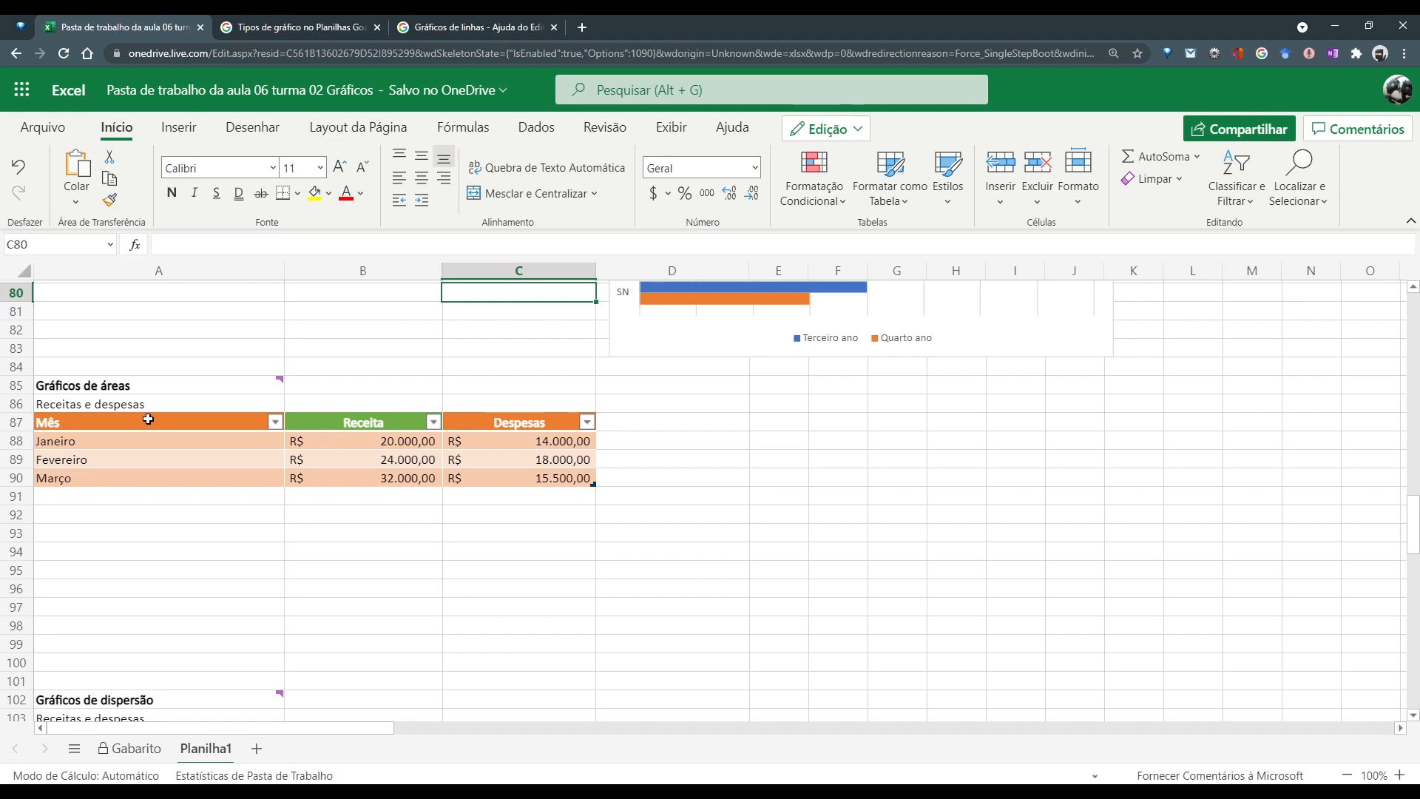
{"action": "left_click_drag", "start_coordinate": [147, 420], "coordinate": [520, 476]}
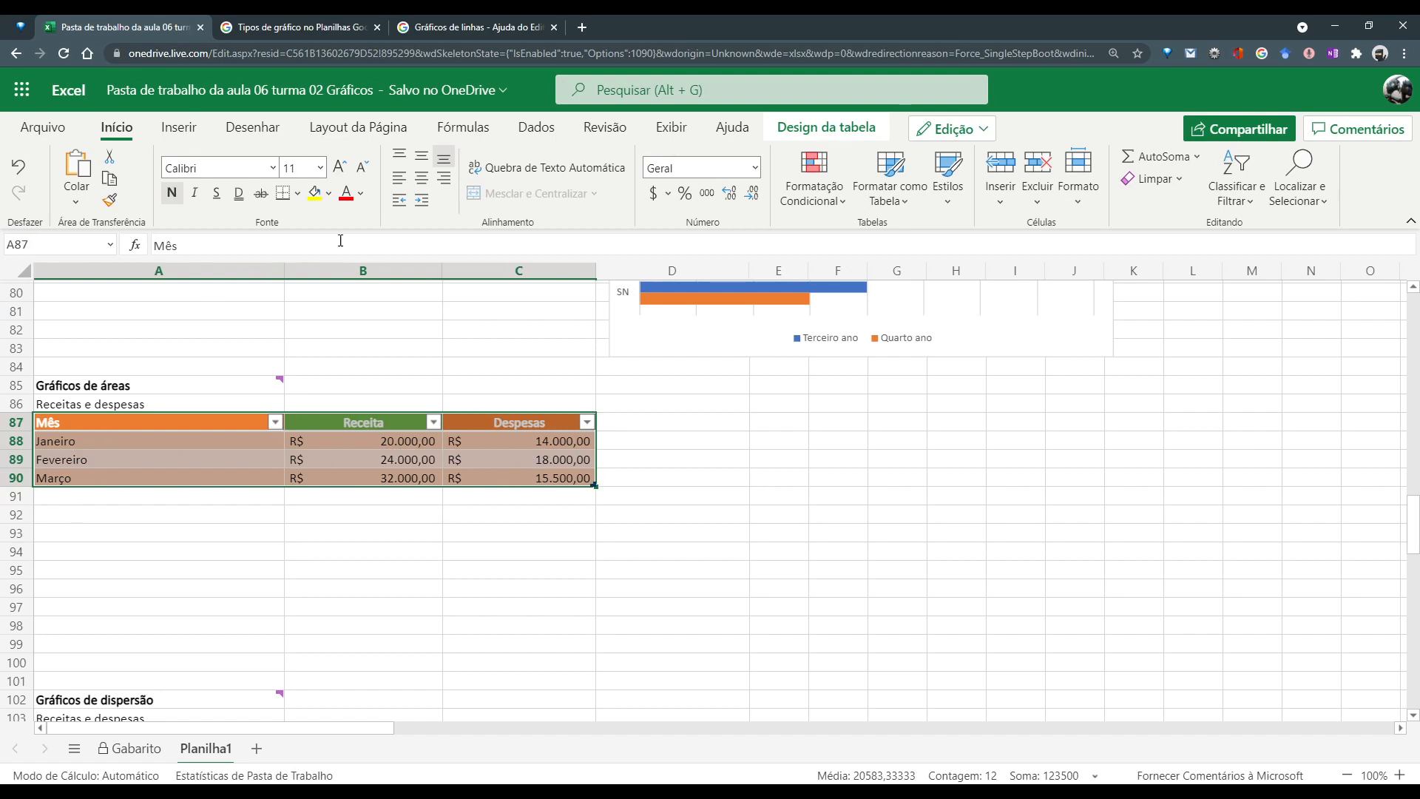
{"action": "left_click", "coordinate": [179, 127]}
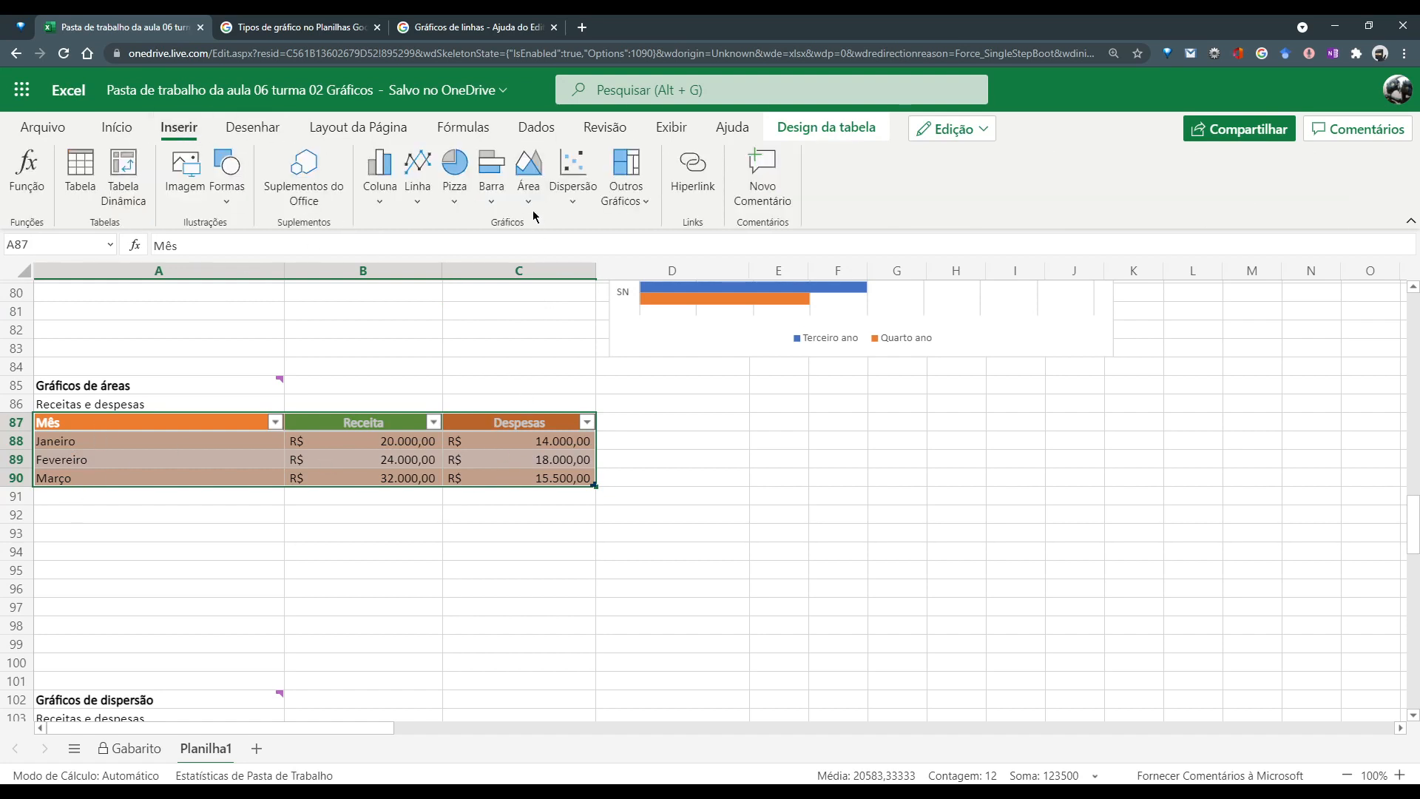
{"action": "left_click", "coordinate": [529, 181]}
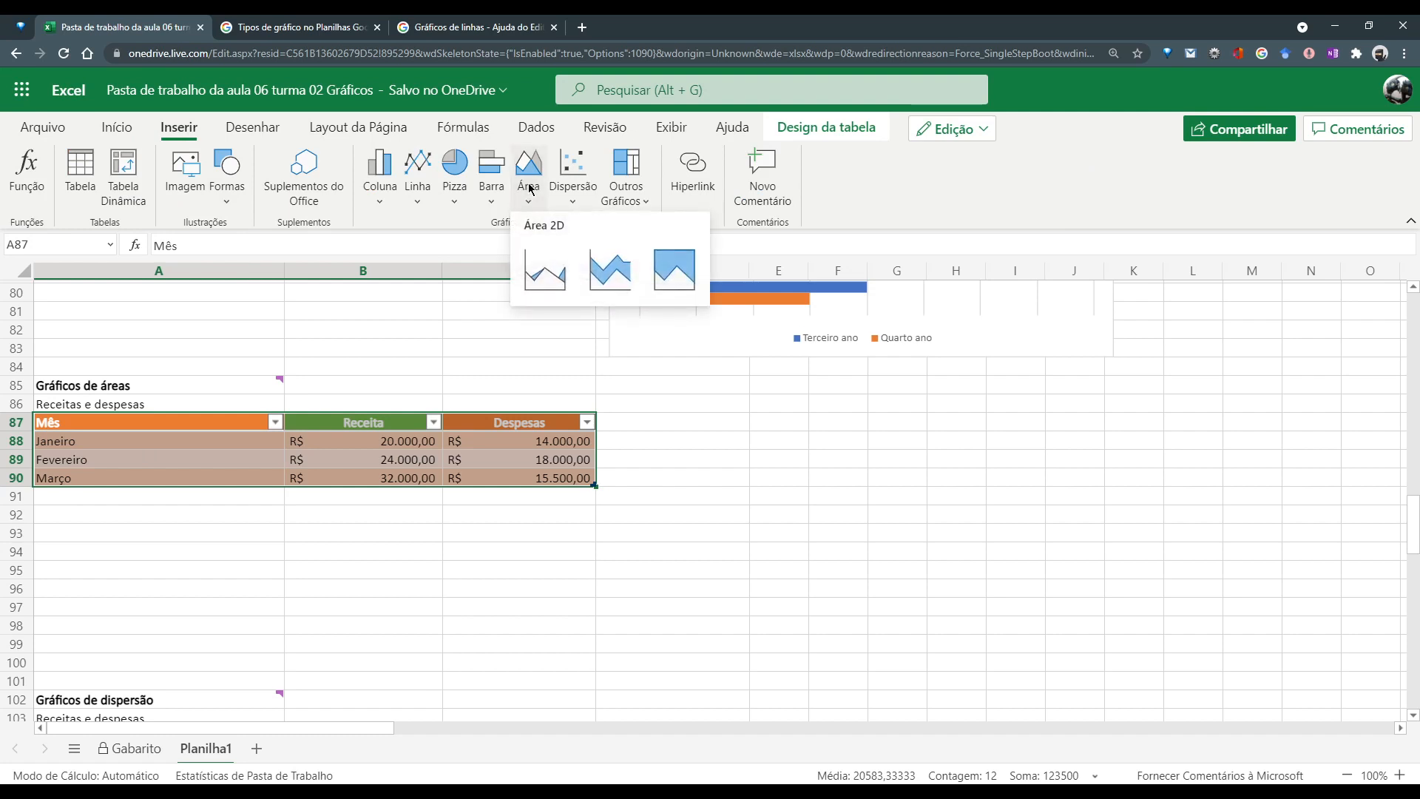
{"action": "left_click", "coordinate": [544, 273]}
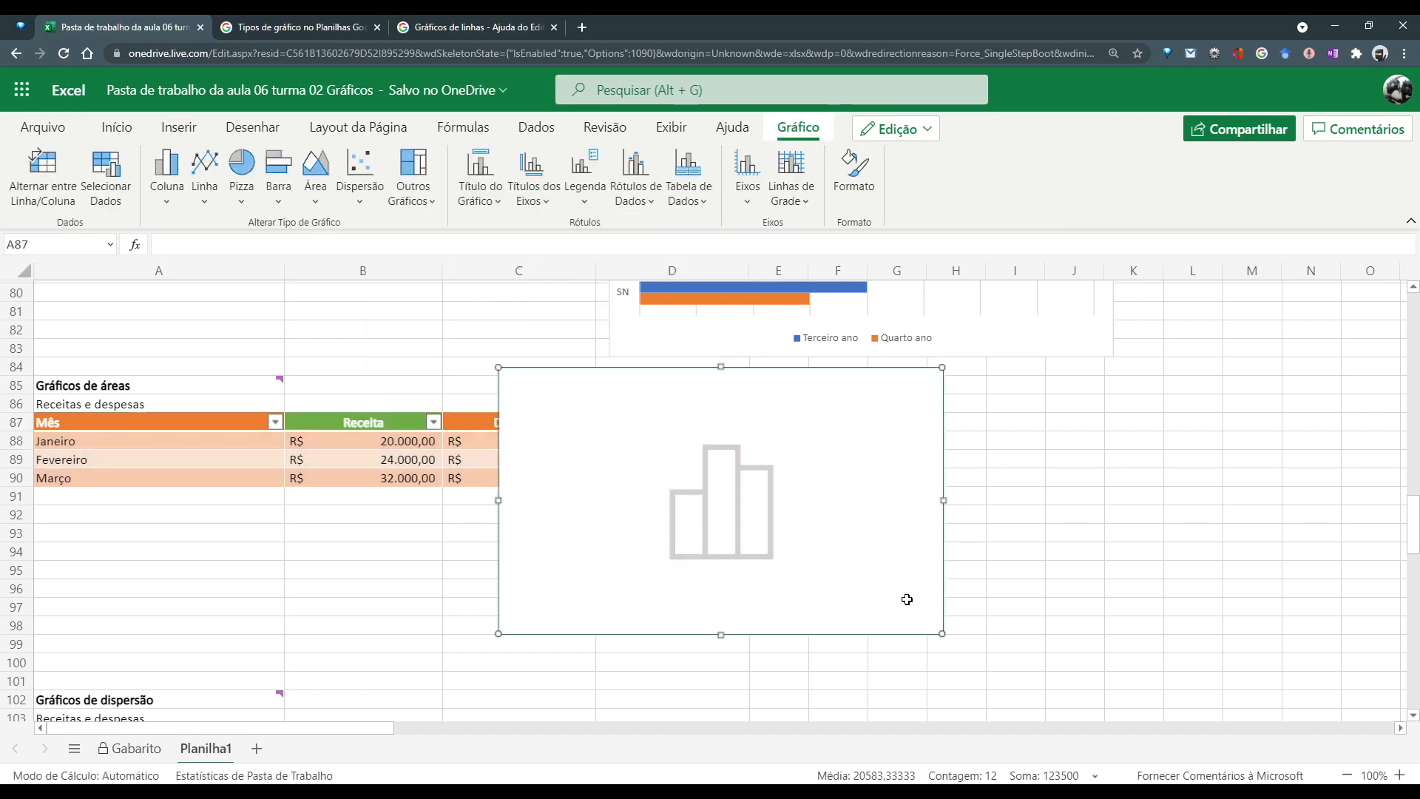
{"action": "left_click_drag", "start_coordinate": [878, 624], "coordinate": [1002, 571]}
{"action": "scroll", "coordinate": [1206, 557], "scroll_direction": "up", "scroll_amount": 2}
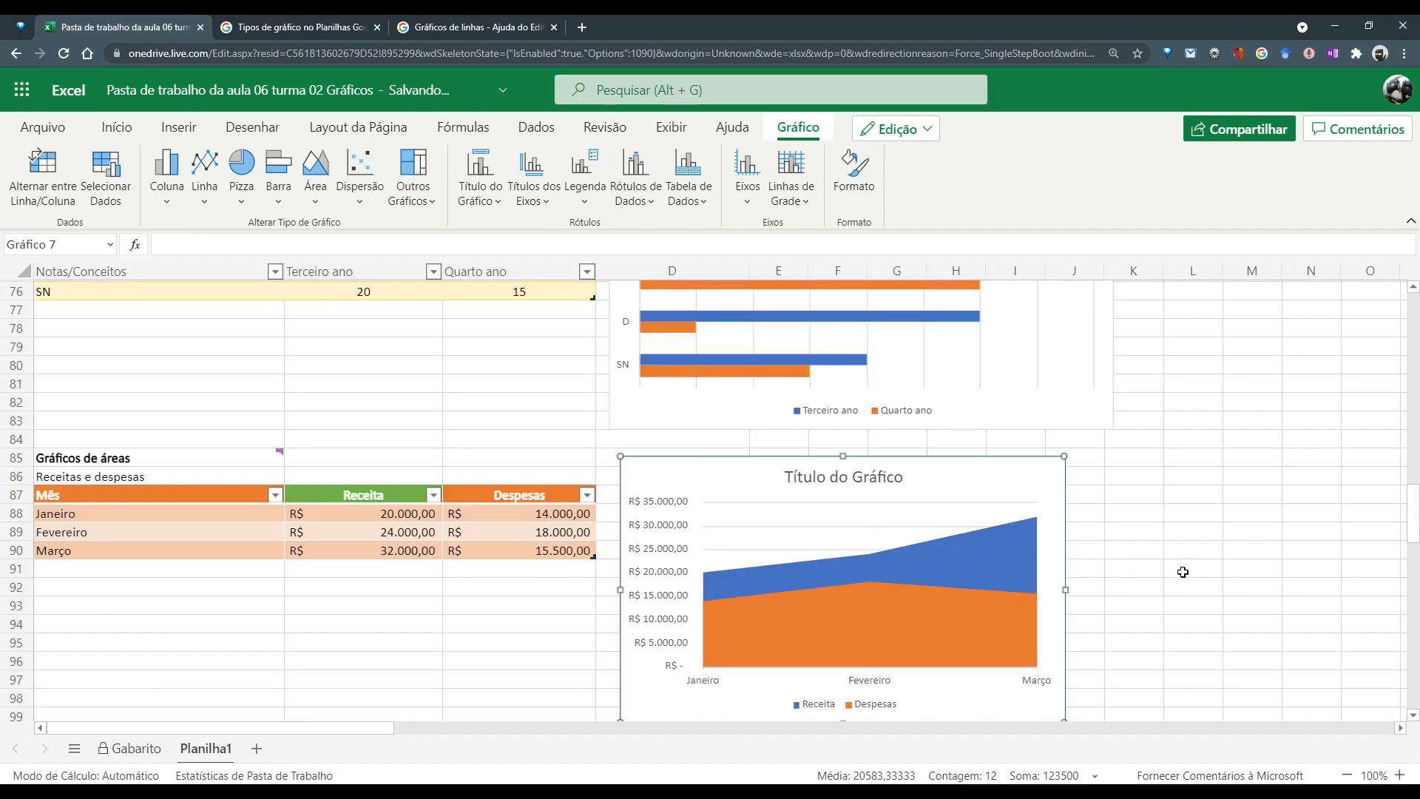
{"action": "left_click", "coordinate": [856, 482]}
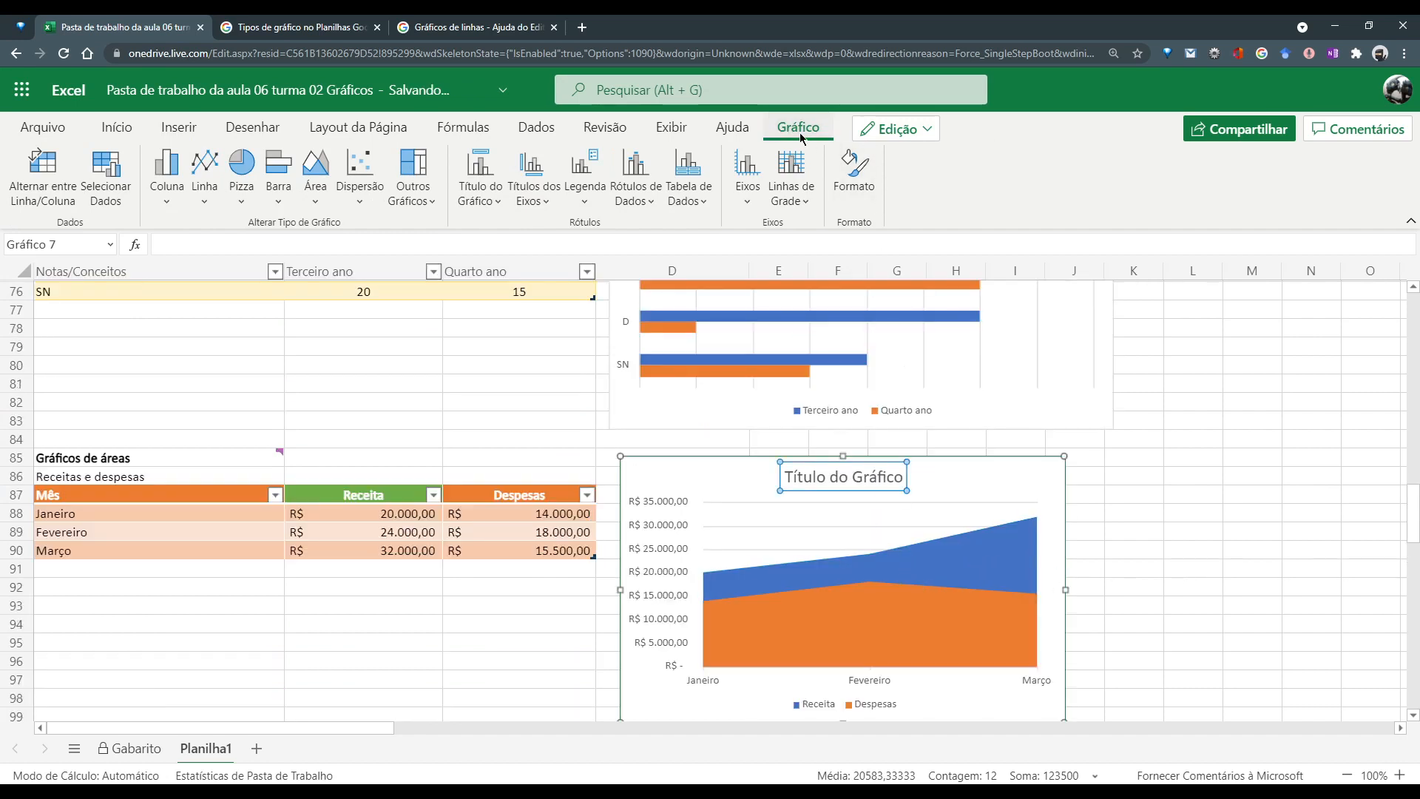
{"action": "left_click", "coordinate": [480, 178]}
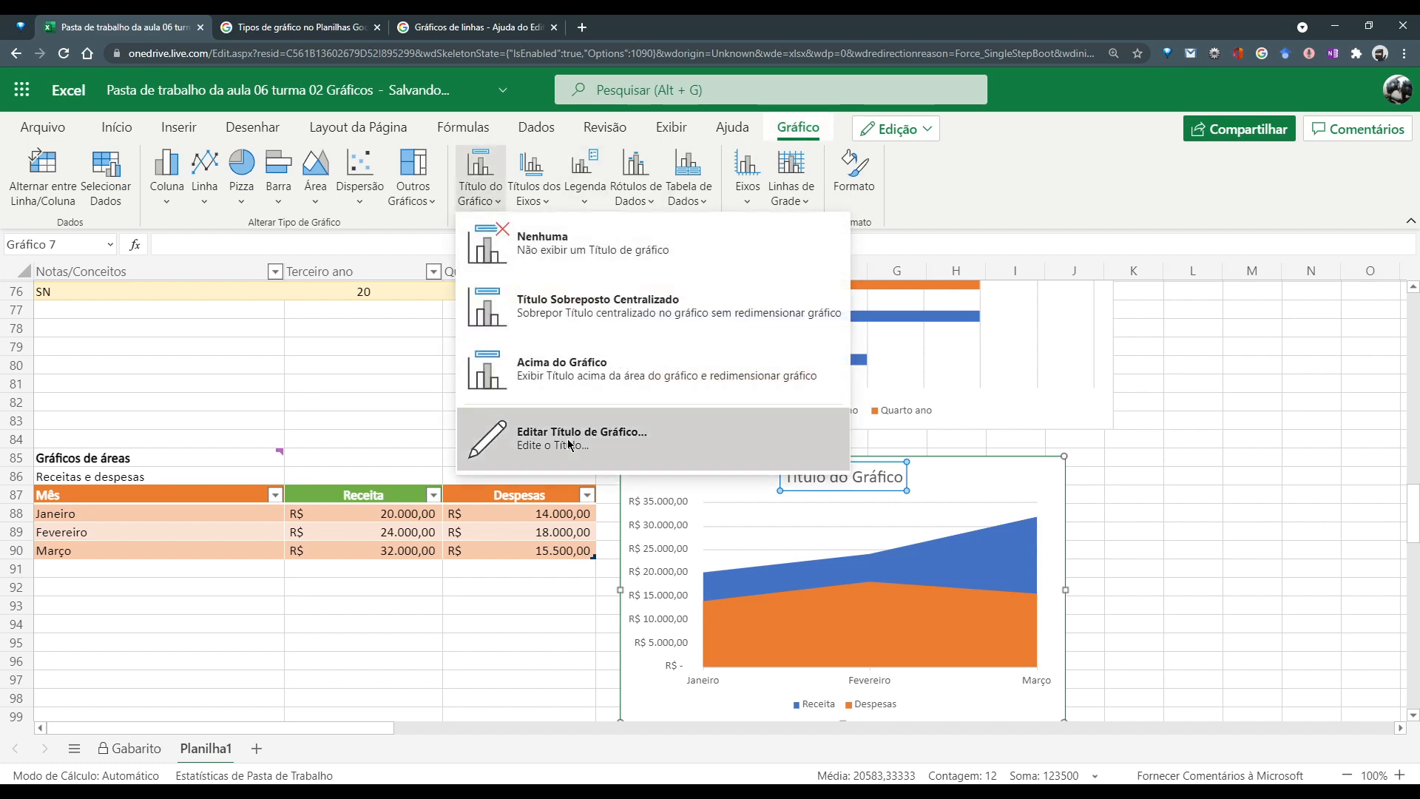
{"action": "left_click", "coordinate": [569, 444]}
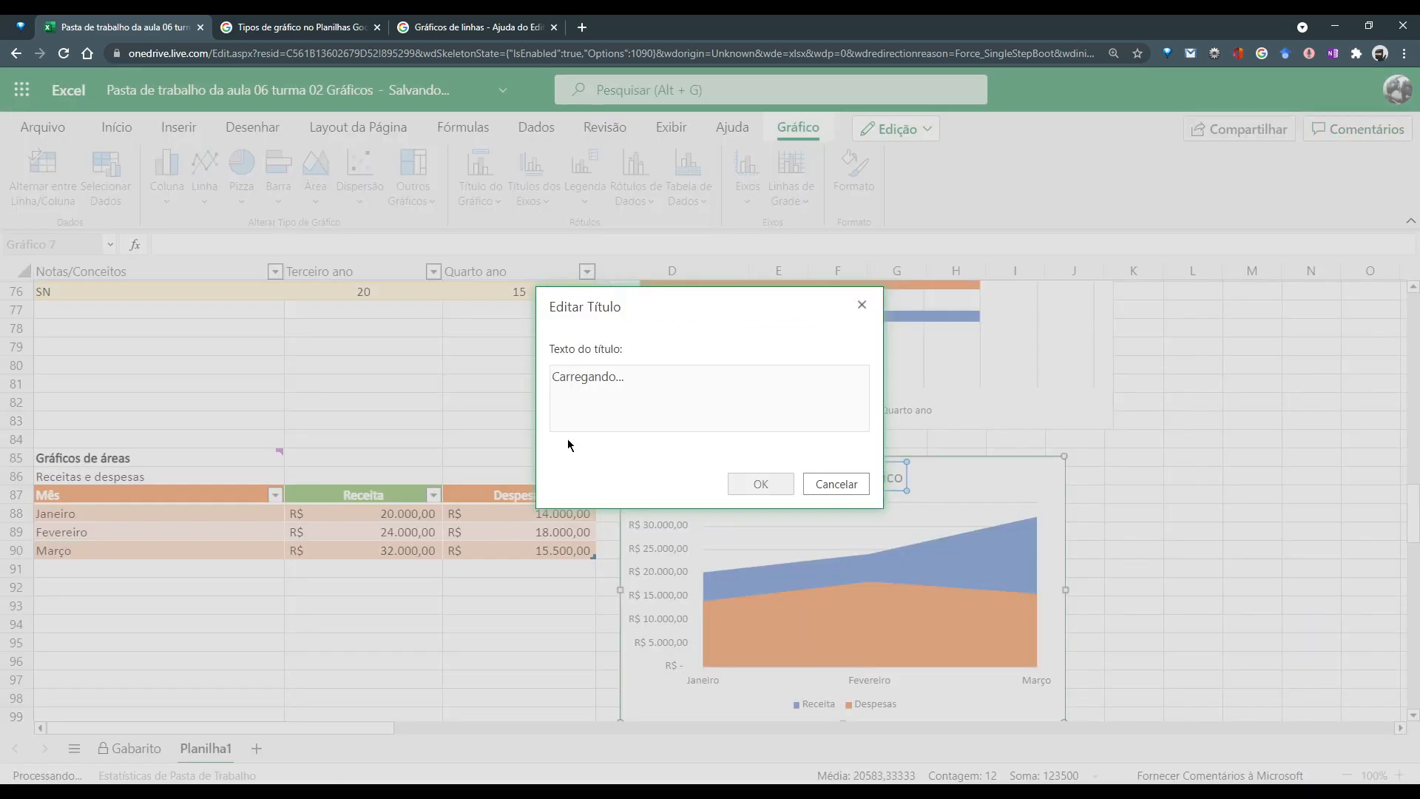
Replace the area chart's title with the text copied from A86, "Receitas e despesas"
{"action": "left_click", "coordinate": [107, 482]}
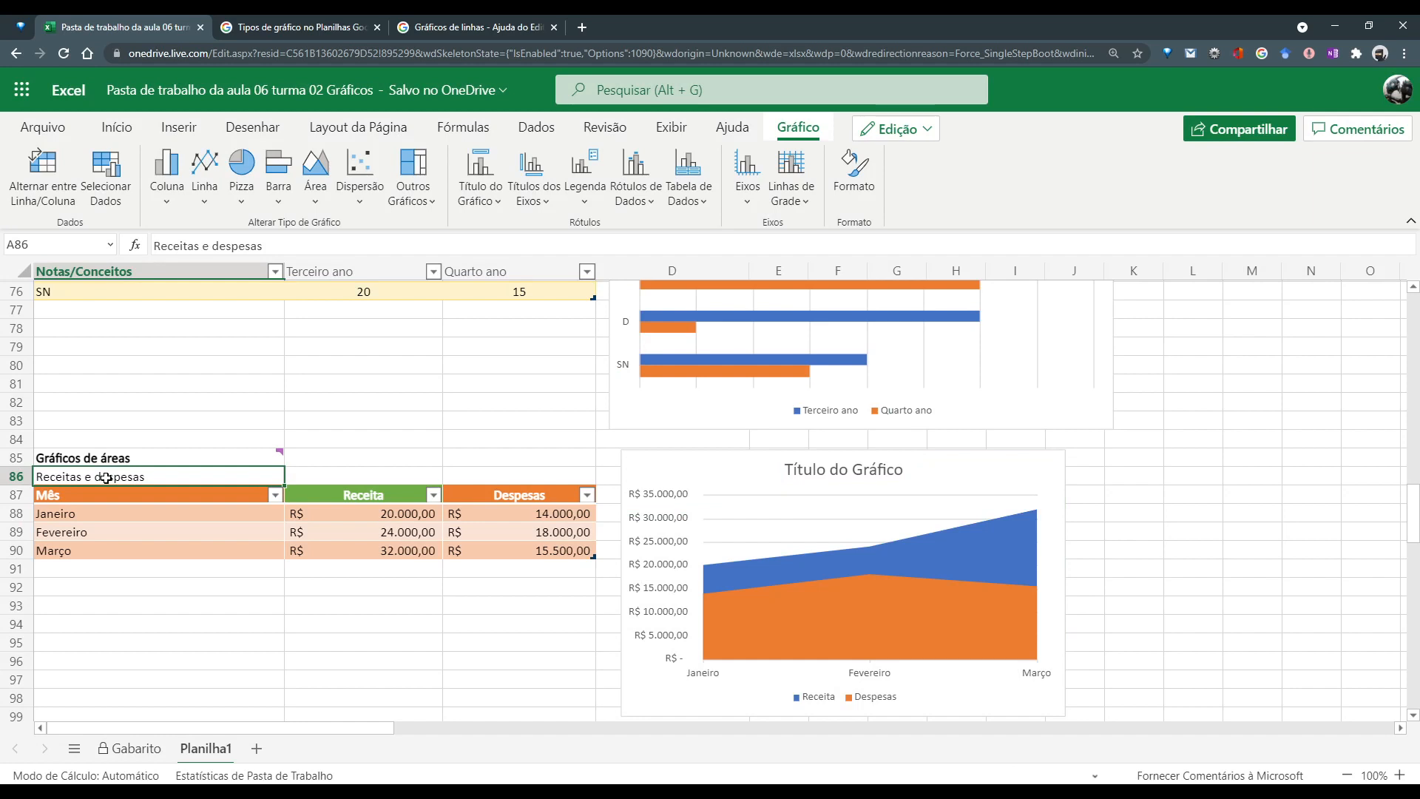
{"action": "key", "text": "ctrl+c"}
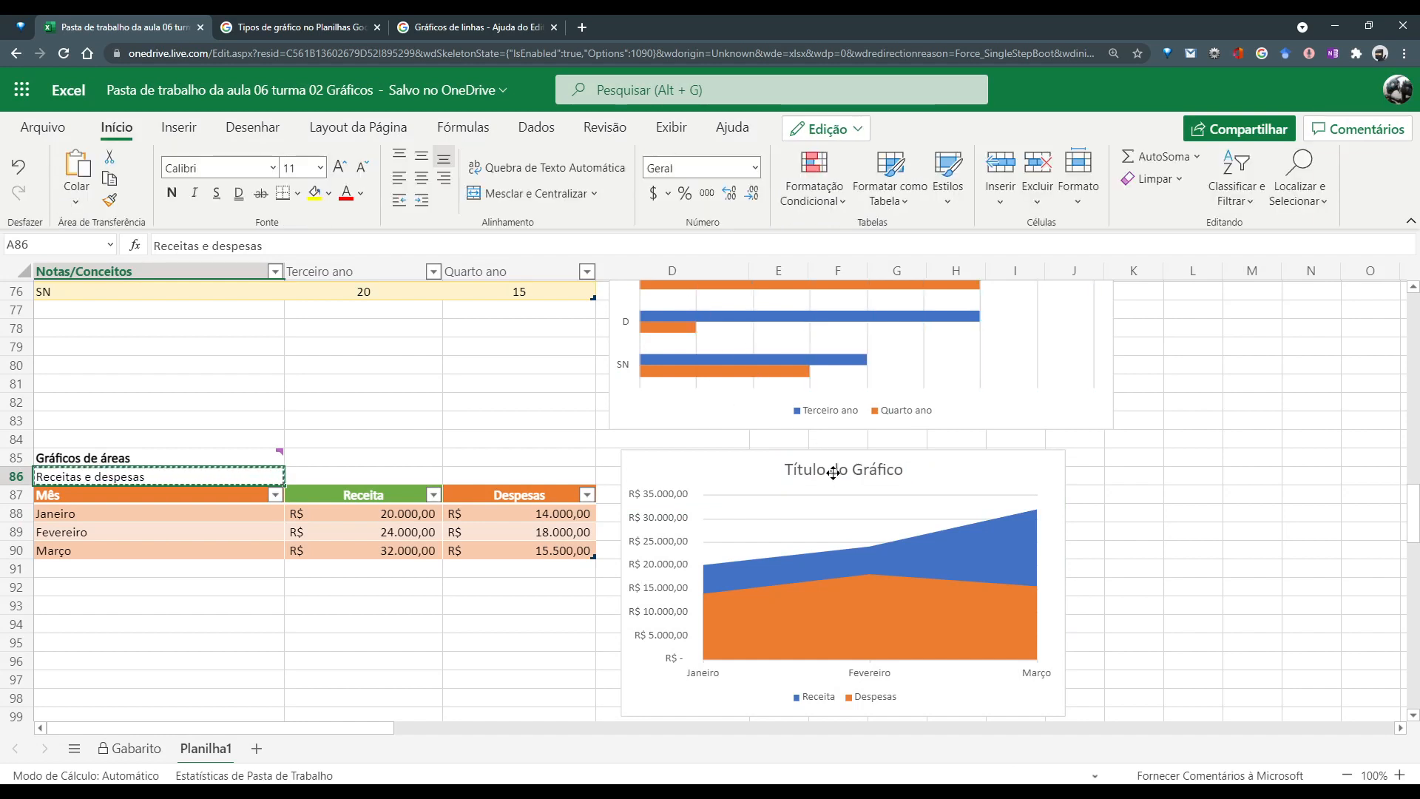
{"action": "left_click", "coordinate": [833, 471]}
{"action": "left_click", "coordinate": [792, 130]}
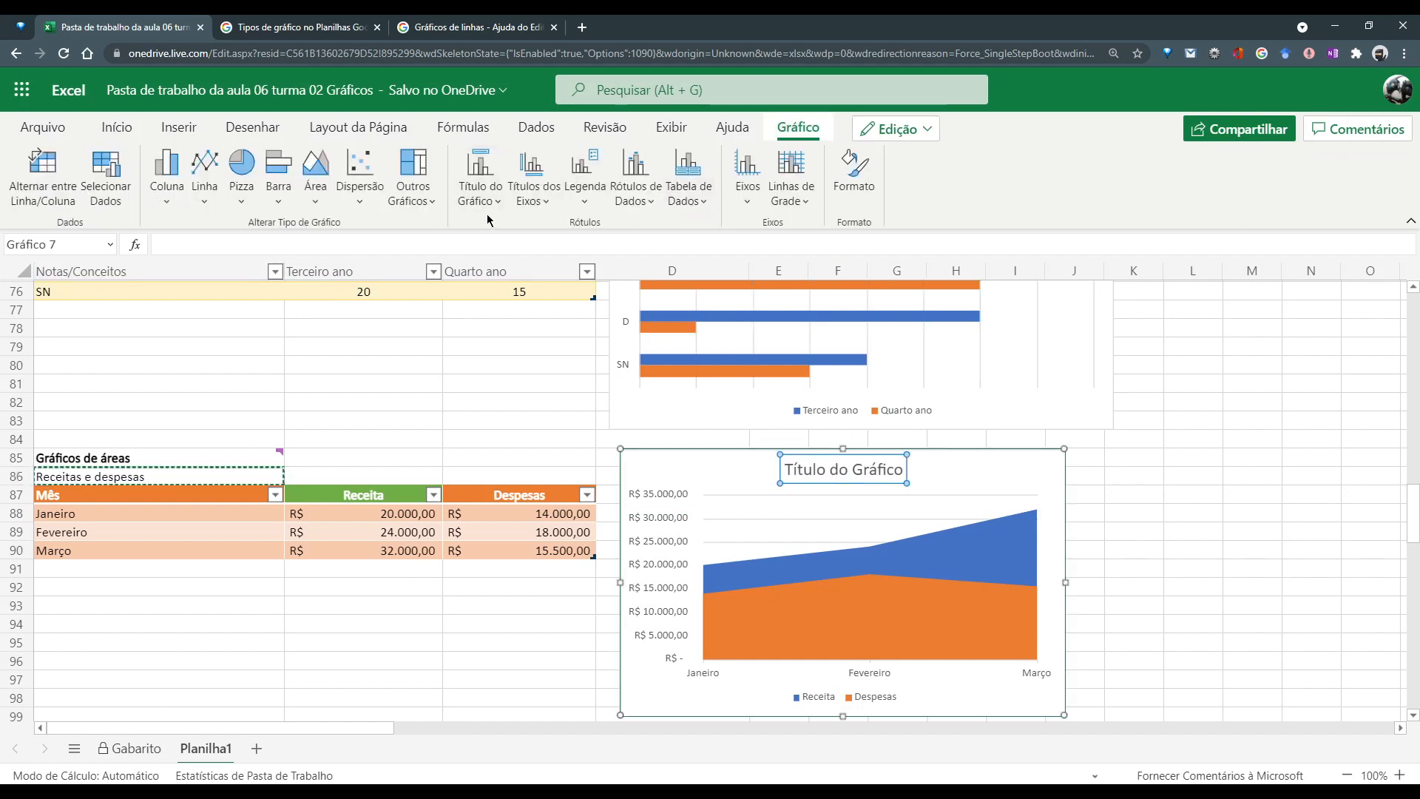
{"action": "left_click", "coordinate": [481, 192]}
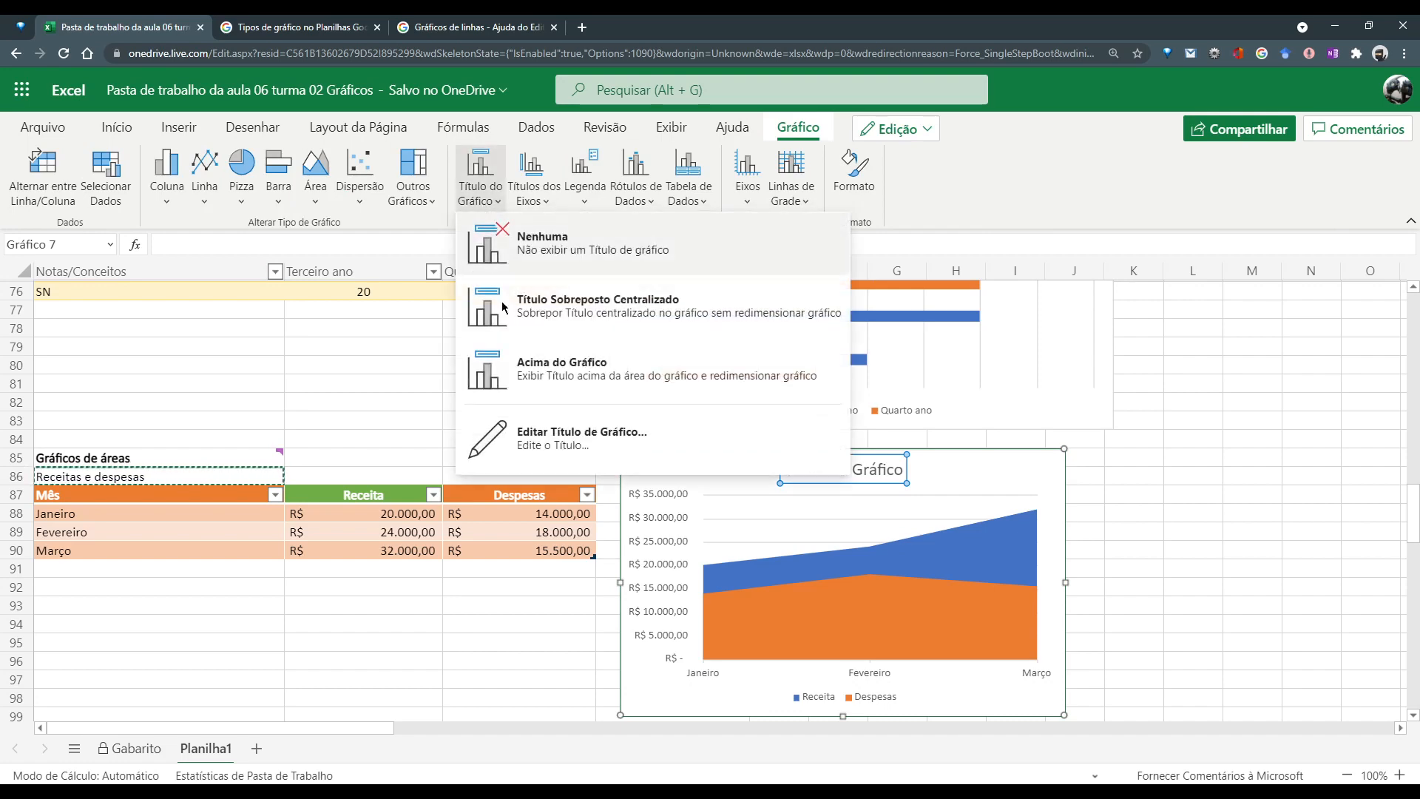
{"action": "left_click", "coordinate": [559, 436]}
{"action": "key", "text": "ctrl+v"}
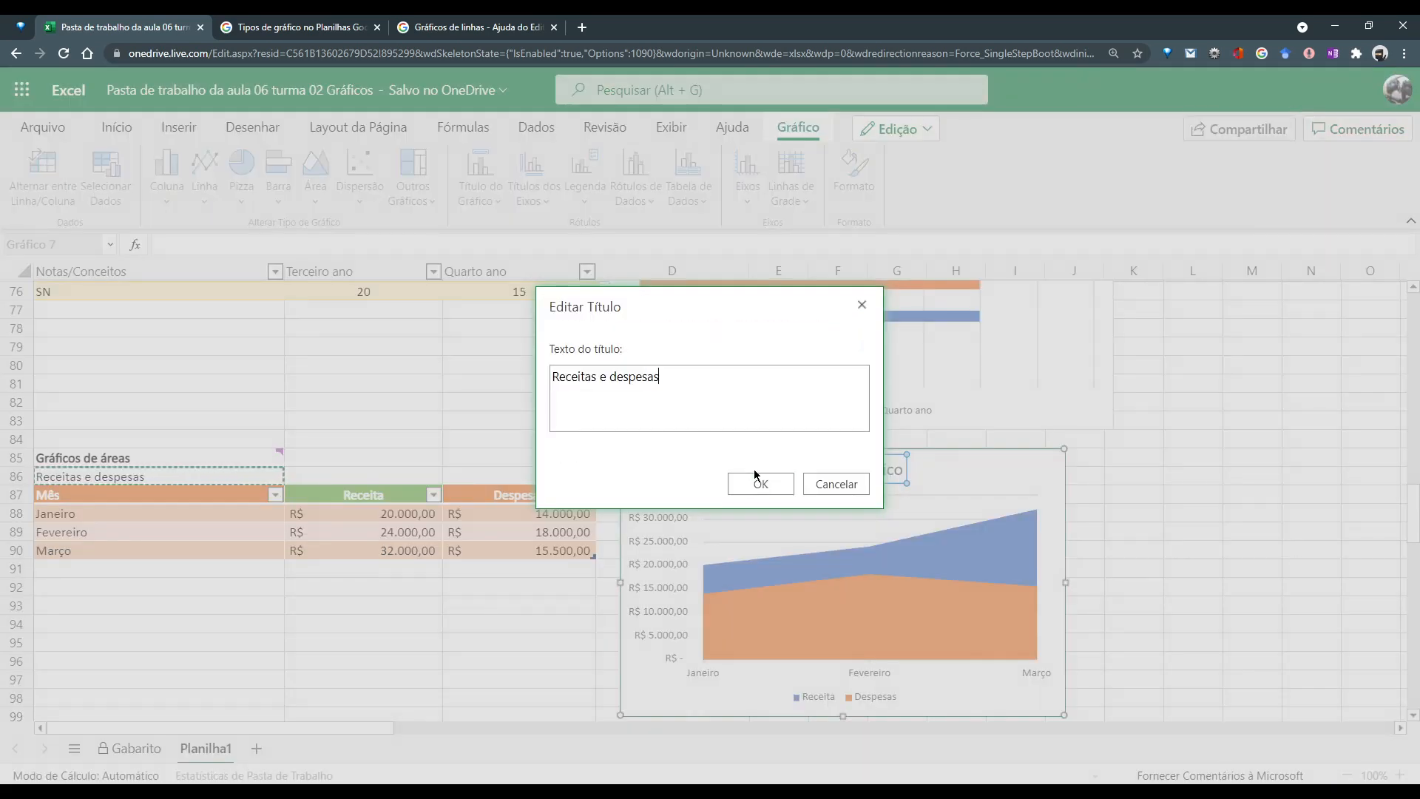
{"action": "left_click", "coordinate": [756, 482]}
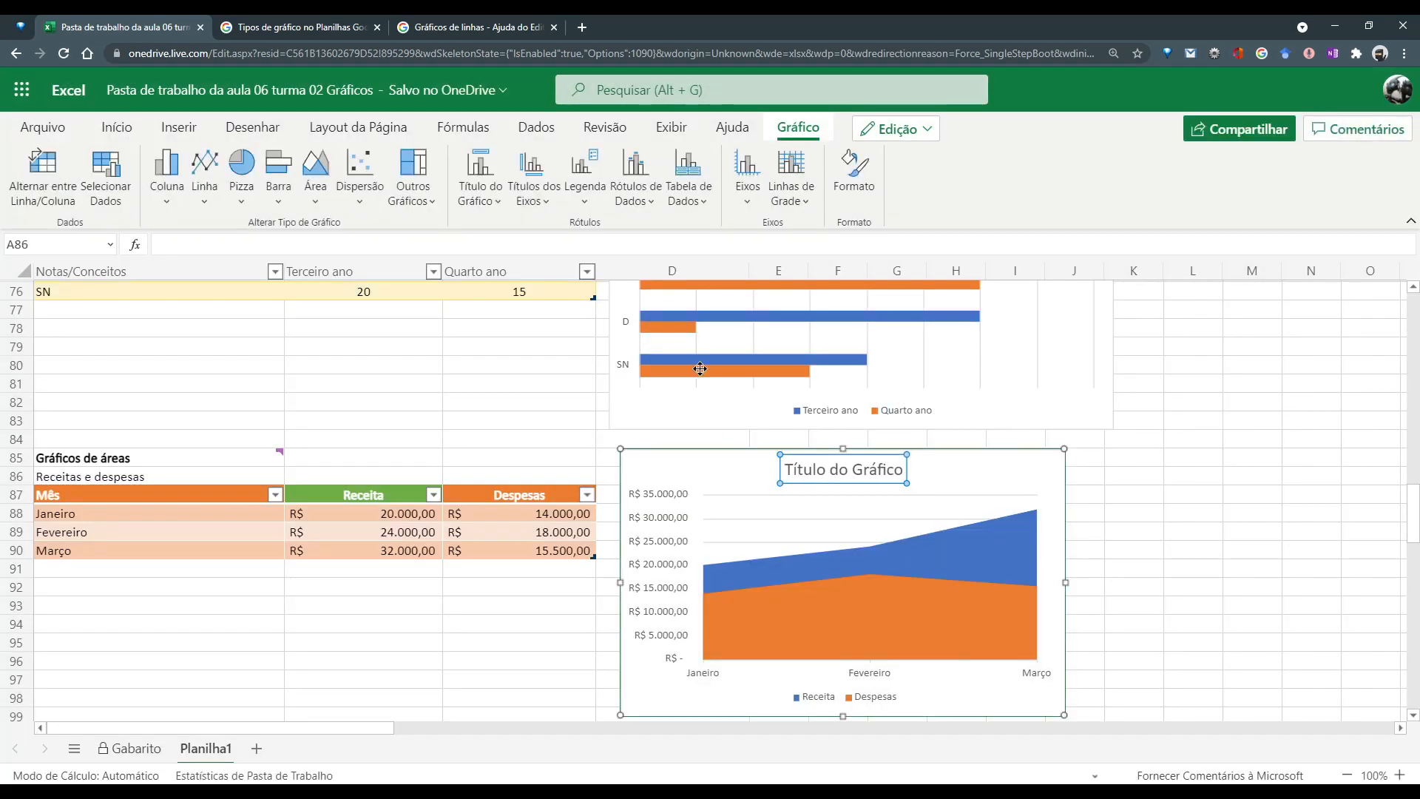
{"action": "left_click", "coordinate": [1145, 473]}
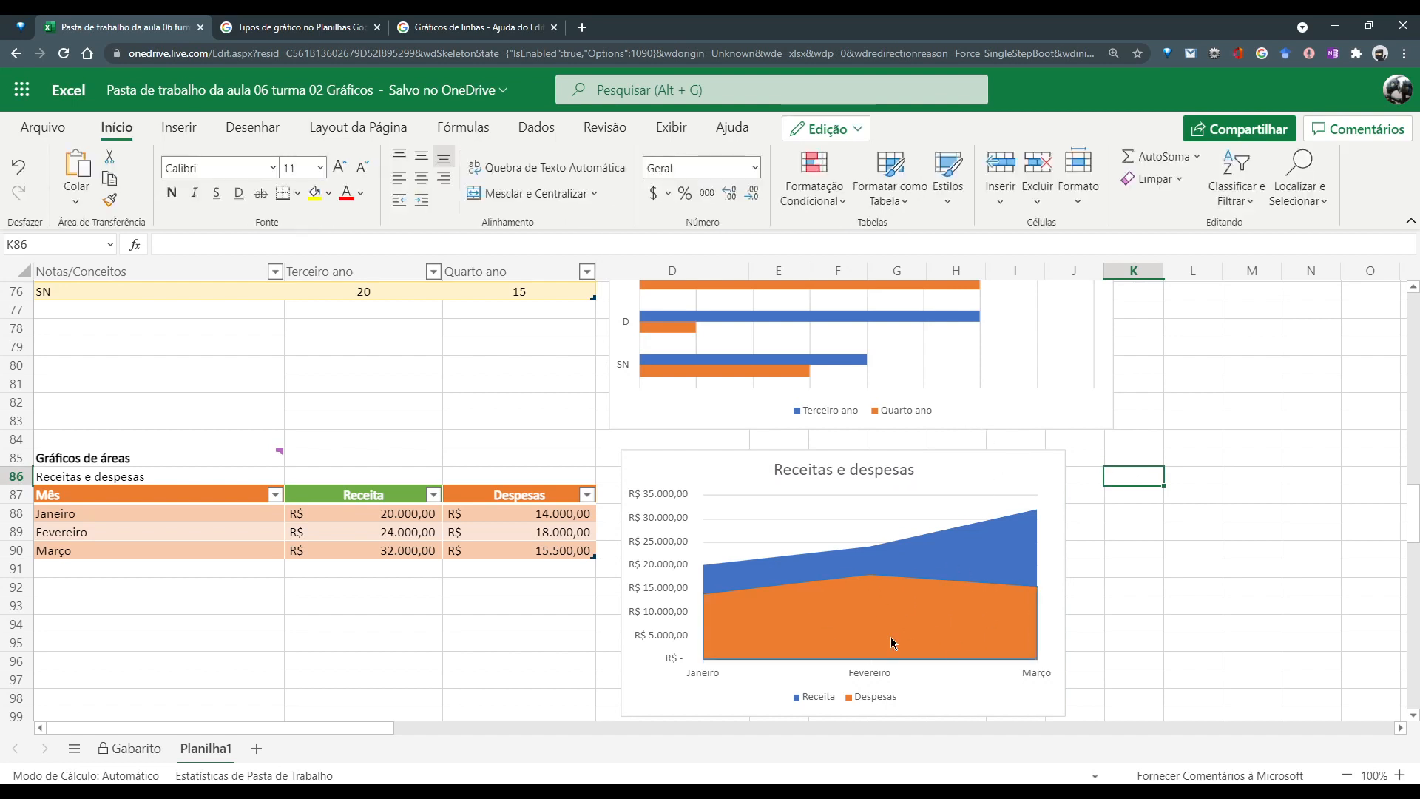
Fill the Receita series of the "Receitas e despesas" area chart with standard light green and close the format pane
{"action": "left_click", "coordinate": [977, 558]}
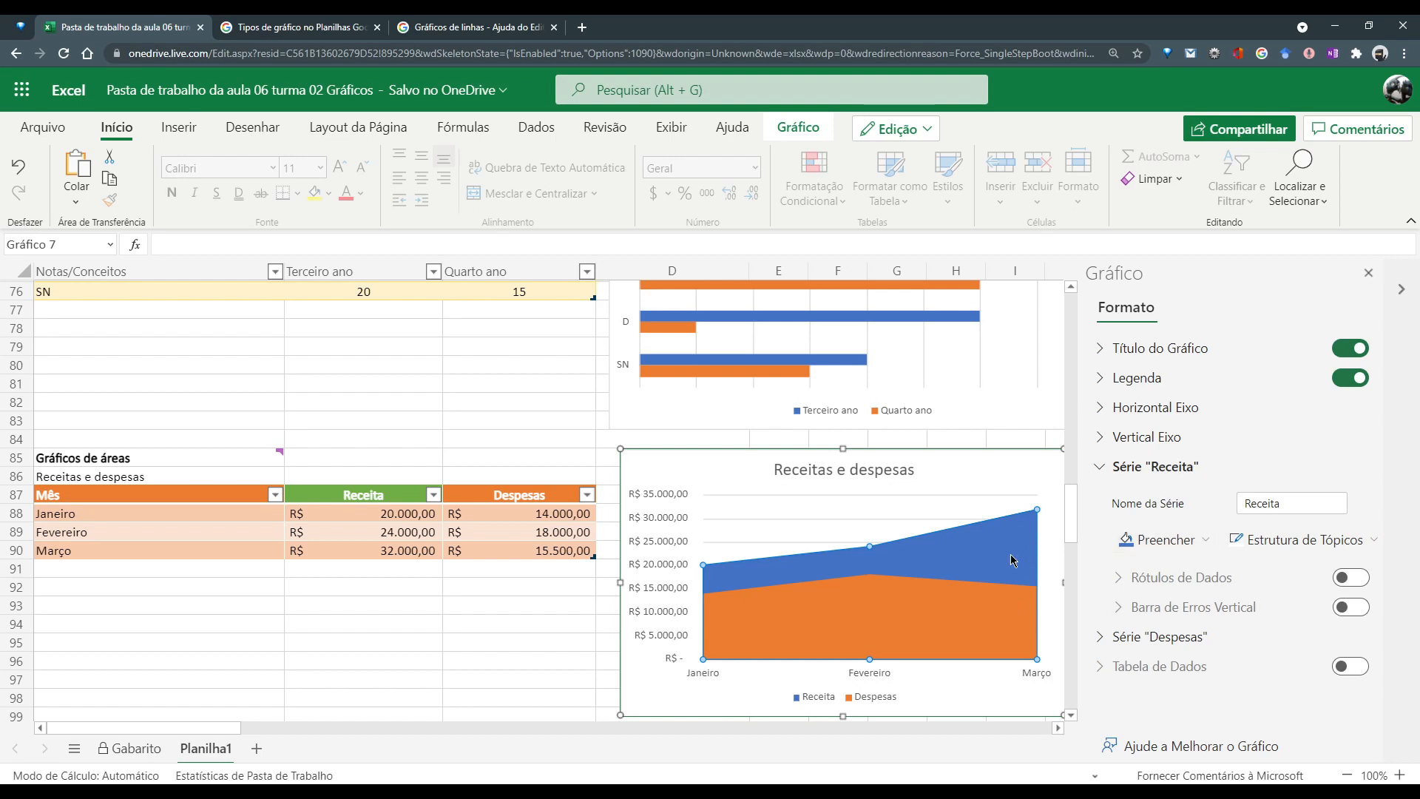
{"action": "left_click", "coordinate": [1200, 548]}
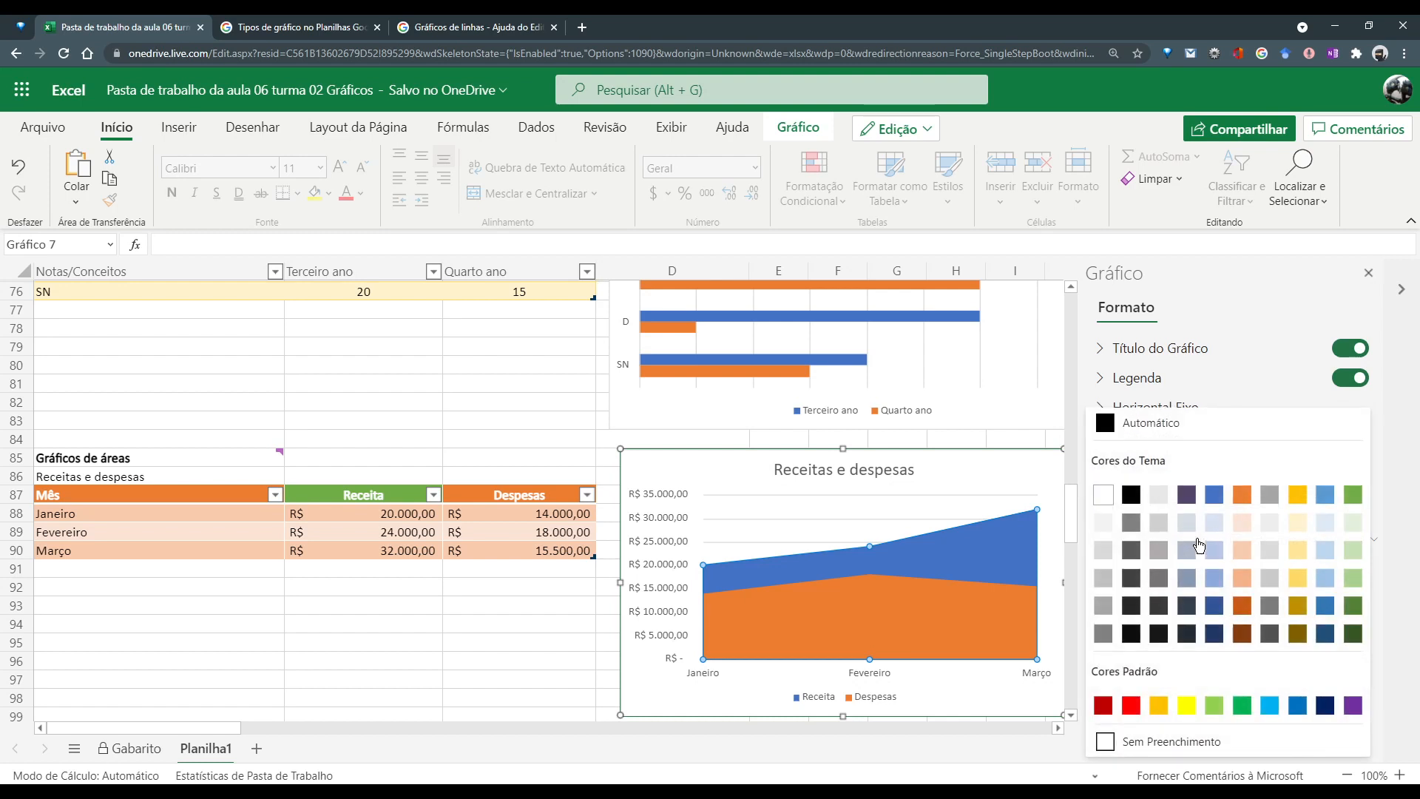
{"action": "left_click", "coordinate": [1214, 705]}
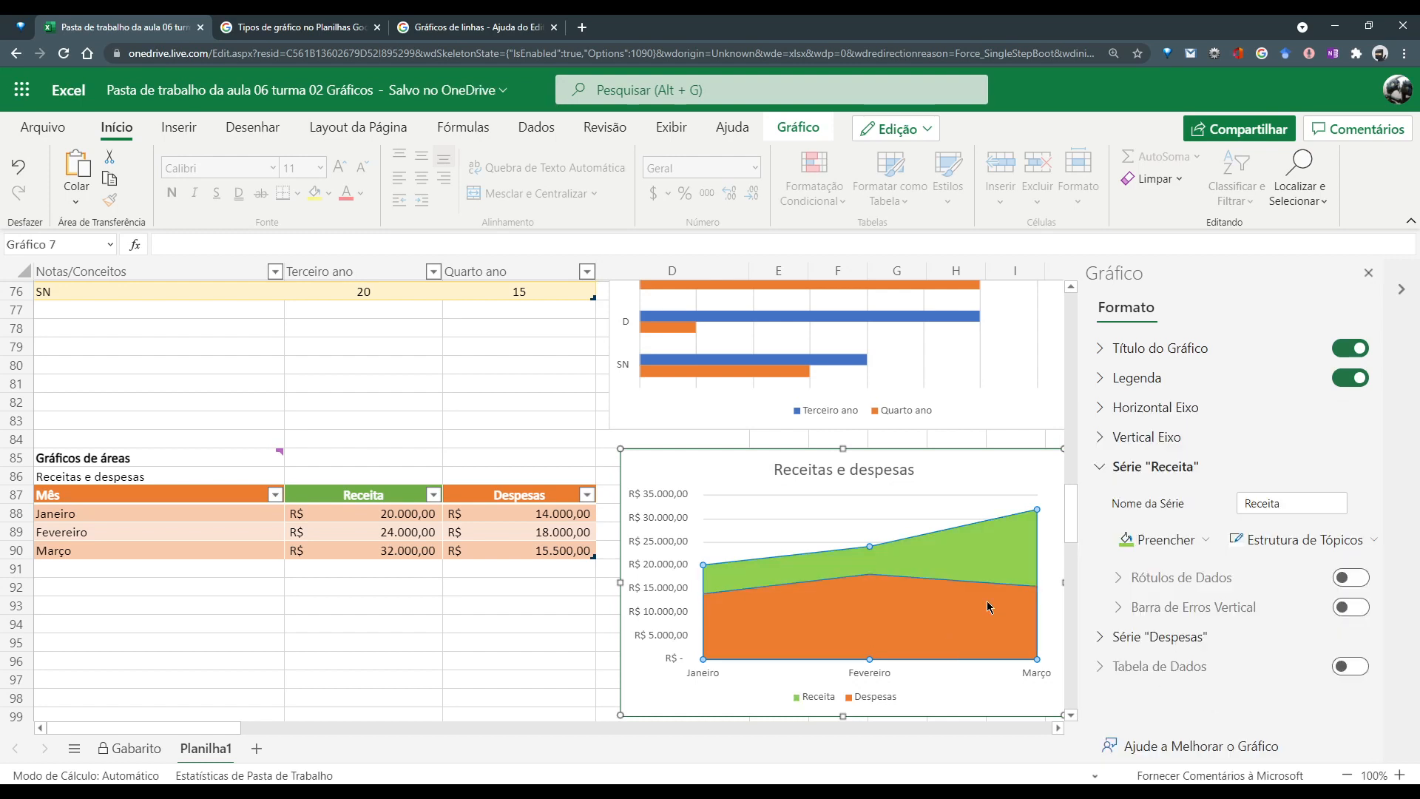
{"action": "left_click", "coordinate": [991, 420]}
{"action": "left_click", "coordinate": [450, 380]}
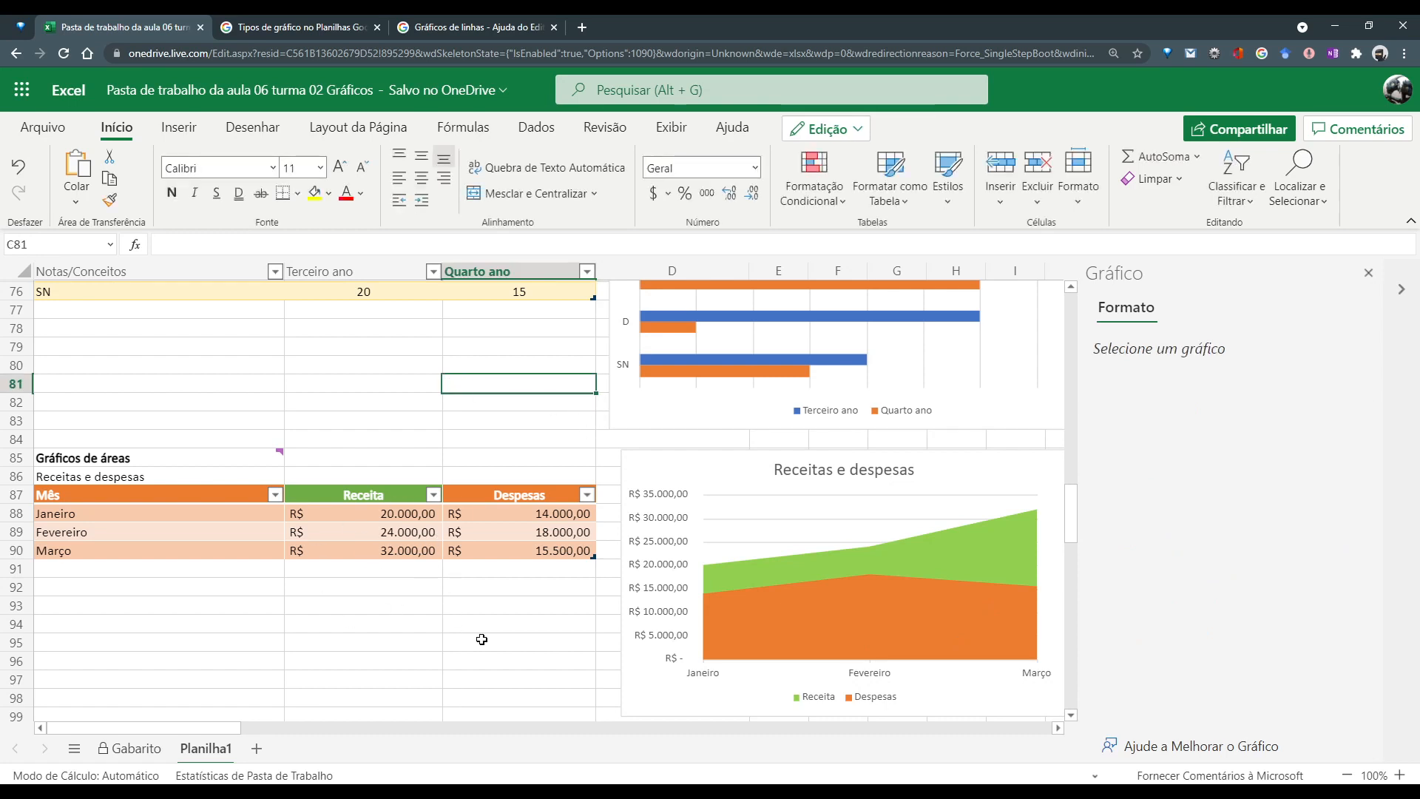
{"action": "left_click", "coordinate": [1368, 273]}
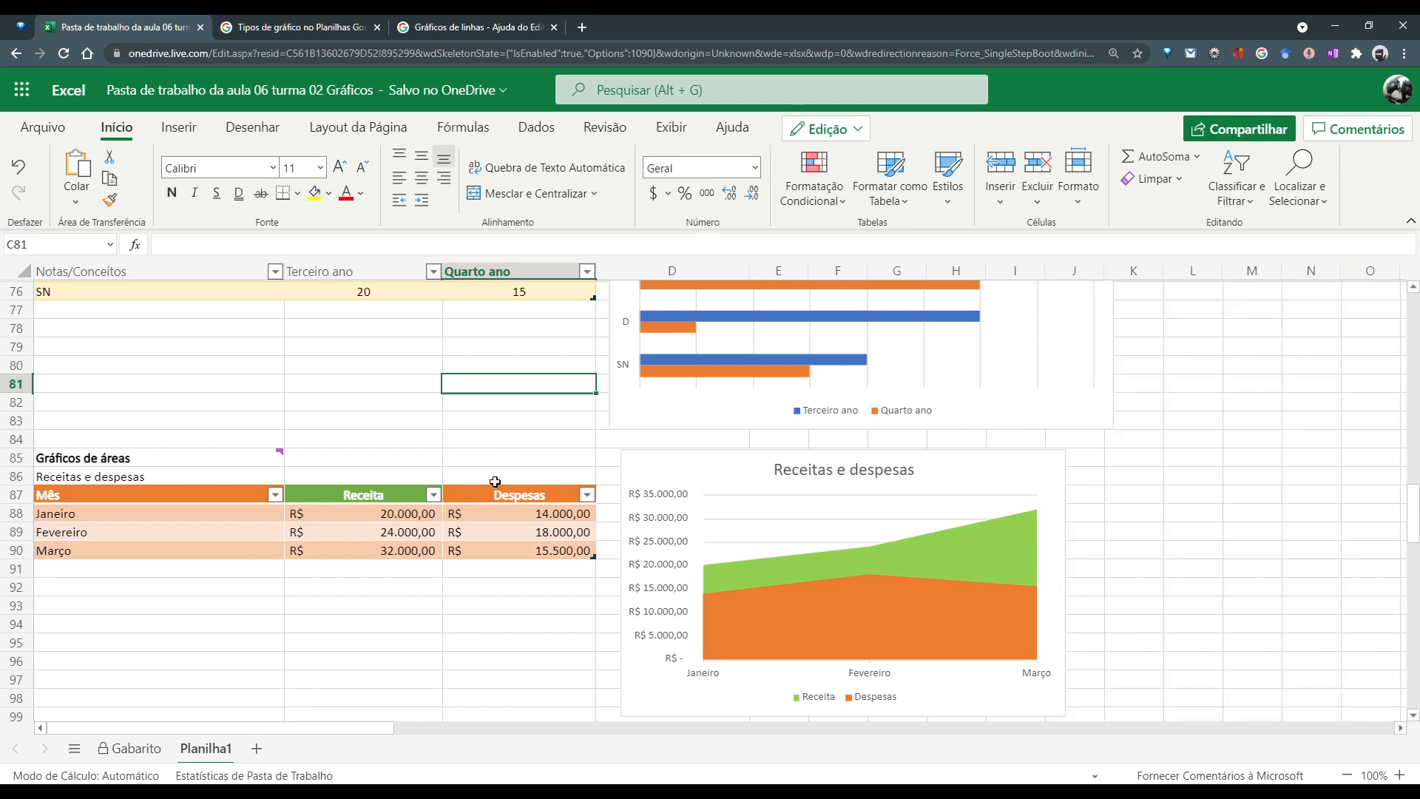
Insert a markers-only scatter chart from A104:C116, place it beside the table and enlarge it to span about rows 102 to 118
{"action": "scroll", "coordinate": [494, 482], "scroll_direction": "down", "scroll_amount": 4}
{"action": "scroll", "coordinate": [494, 482], "scroll_direction": "down", "scroll_amount": 3}
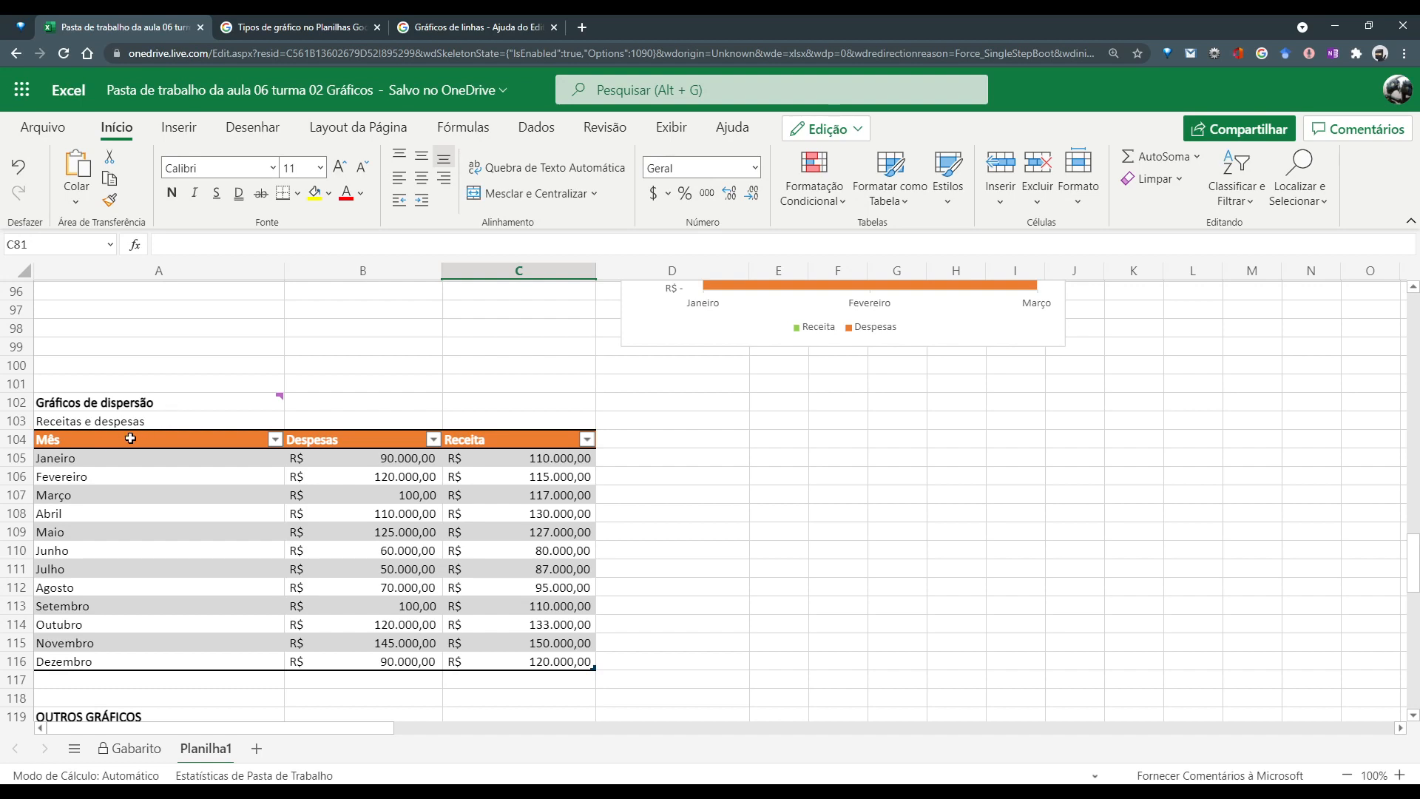
{"action": "left_click_drag", "start_coordinate": [130, 439], "coordinate": [561, 655]}
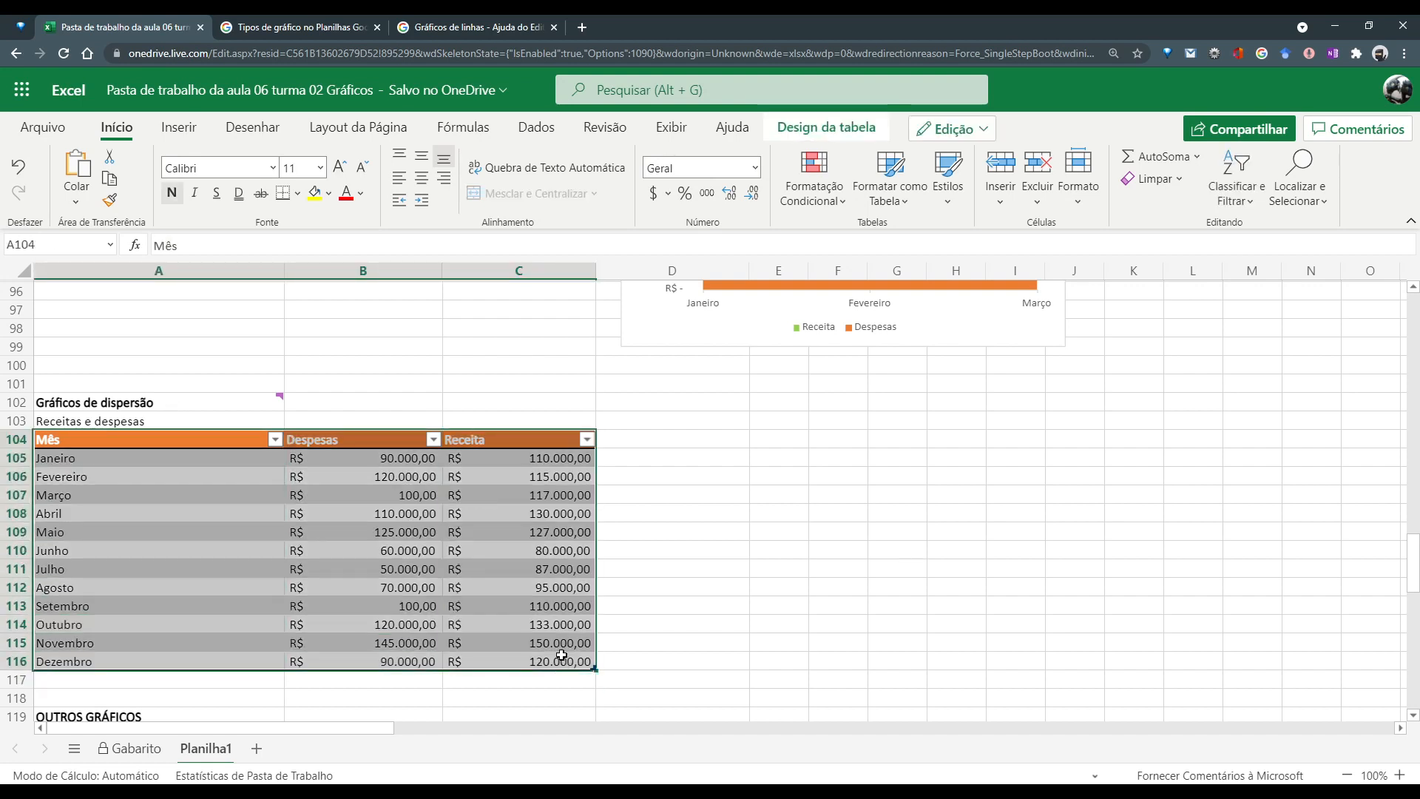
{"action": "left_click", "coordinate": [178, 127]}
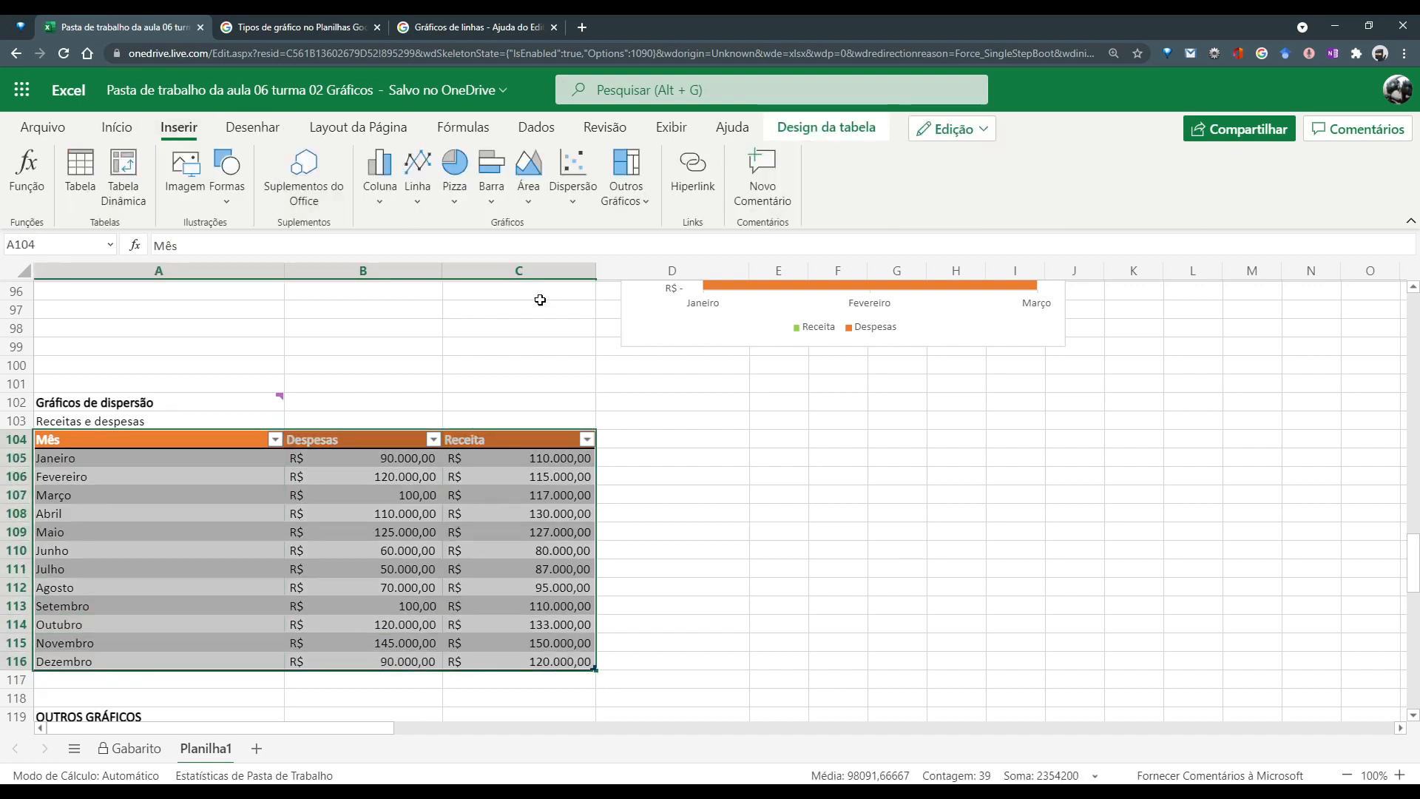
{"action": "left_click", "coordinate": [572, 174]}
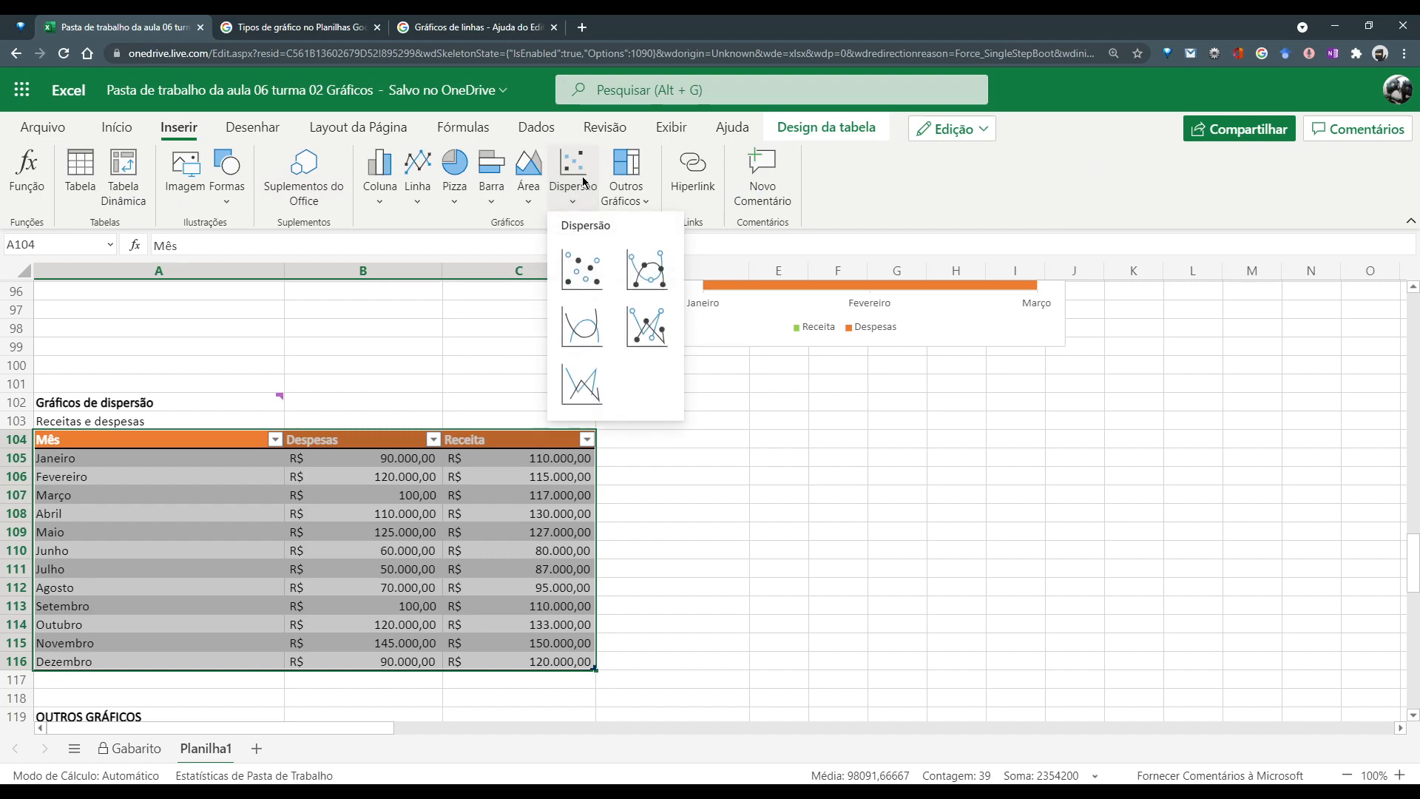
{"action": "left_click", "coordinate": [590, 268]}
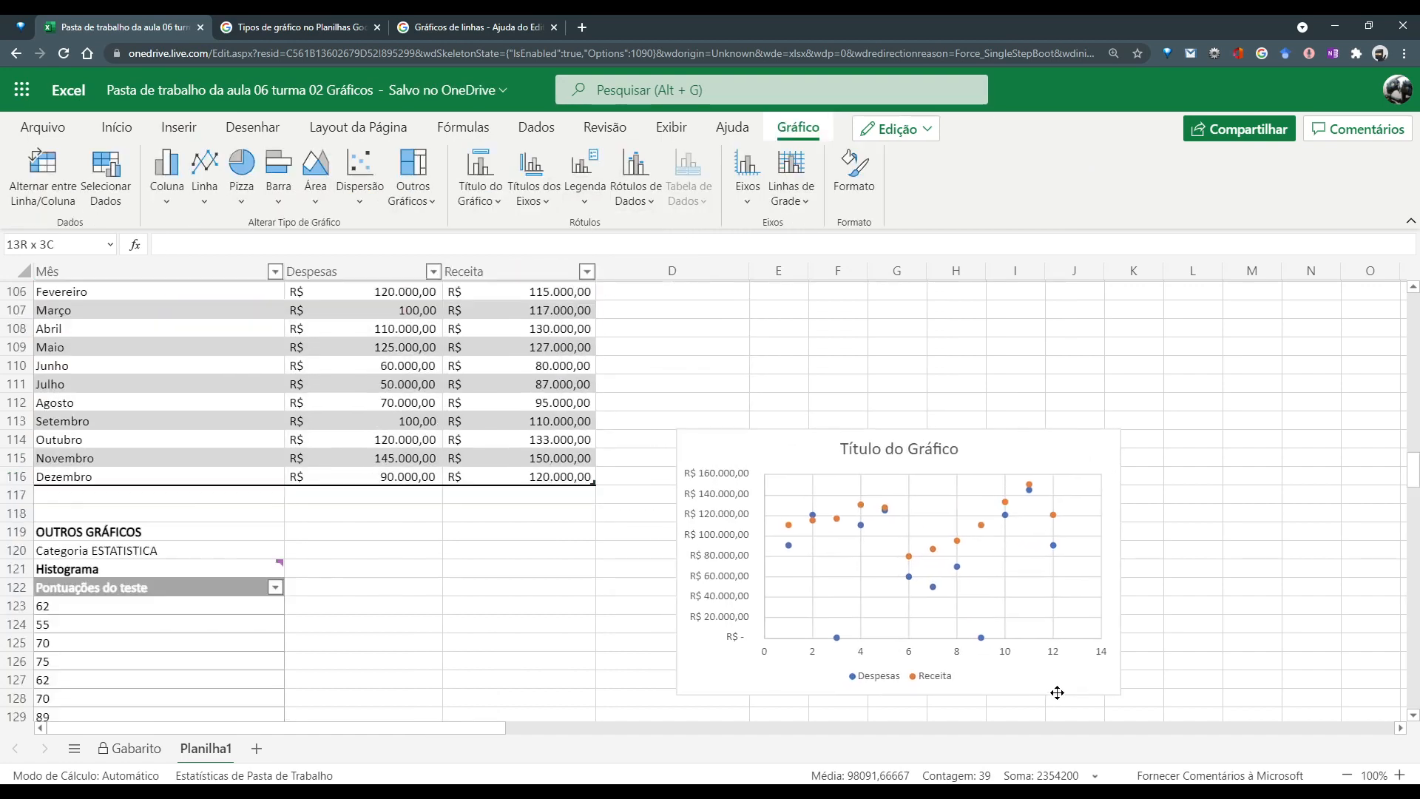
{"action": "left_click_drag", "start_coordinate": [1057, 692], "coordinate": [1024, 504]}
{"action": "scroll", "coordinate": [1023, 494], "scroll_direction": "up", "scroll_amount": 3}
{"action": "left_click_drag", "start_coordinate": [1033, 450], "coordinate": [1129, 570]}
{"action": "scroll", "coordinate": [1109, 515], "scroll_direction": "down", "scroll_amount": 3}
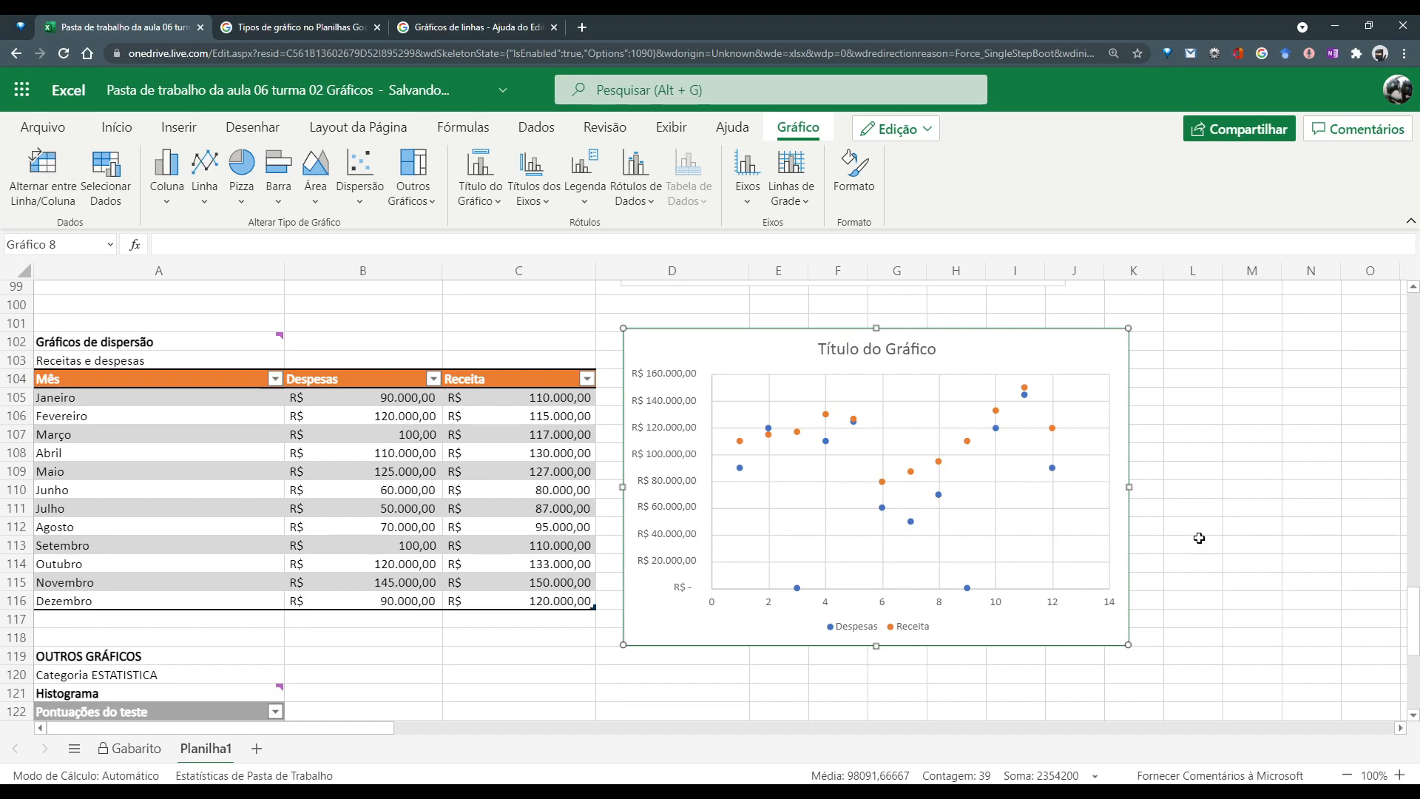
Try a red outline on the scatter chart's Despesas series and undo it
{"action": "left_click", "coordinate": [826, 412]}
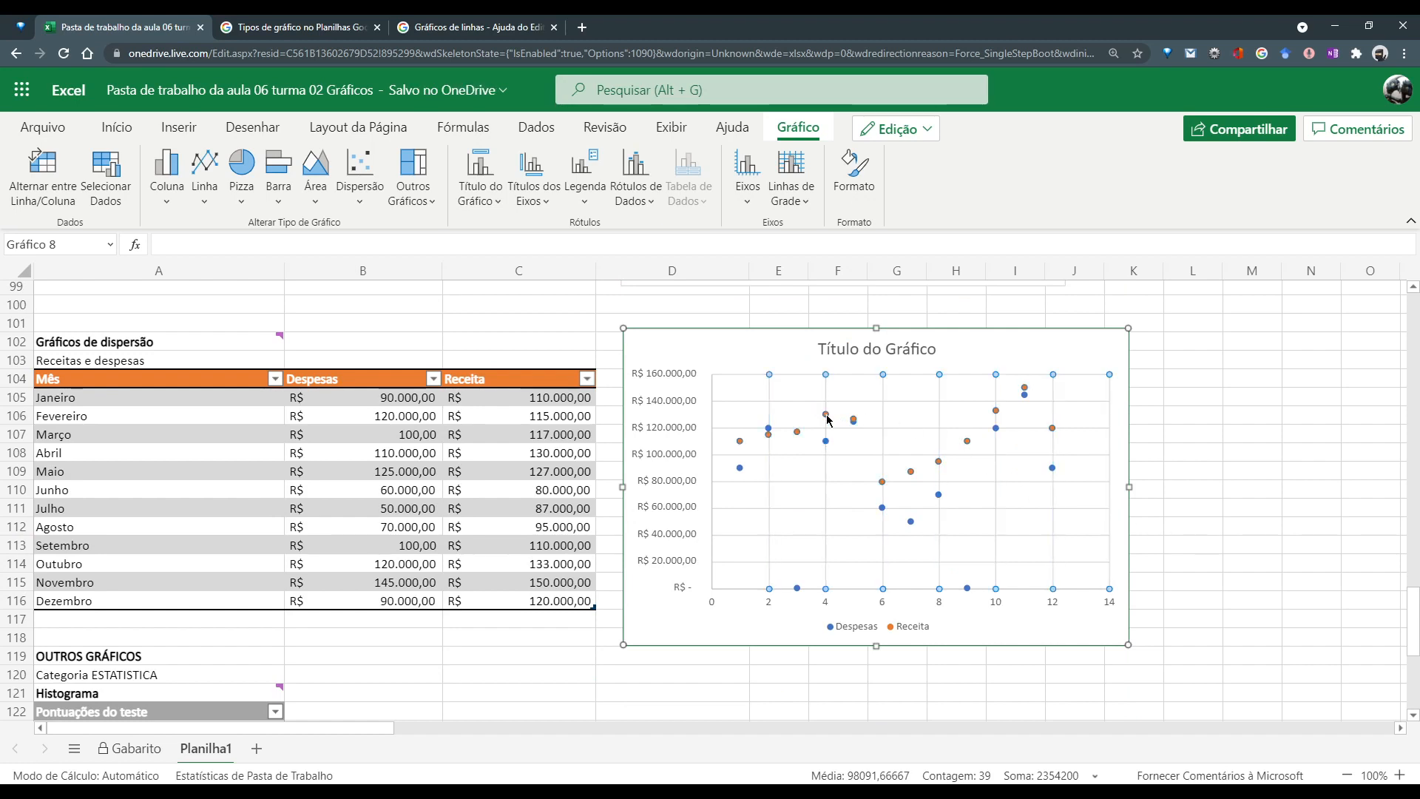
{"action": "double_click", "coordinate": [826, 414]}
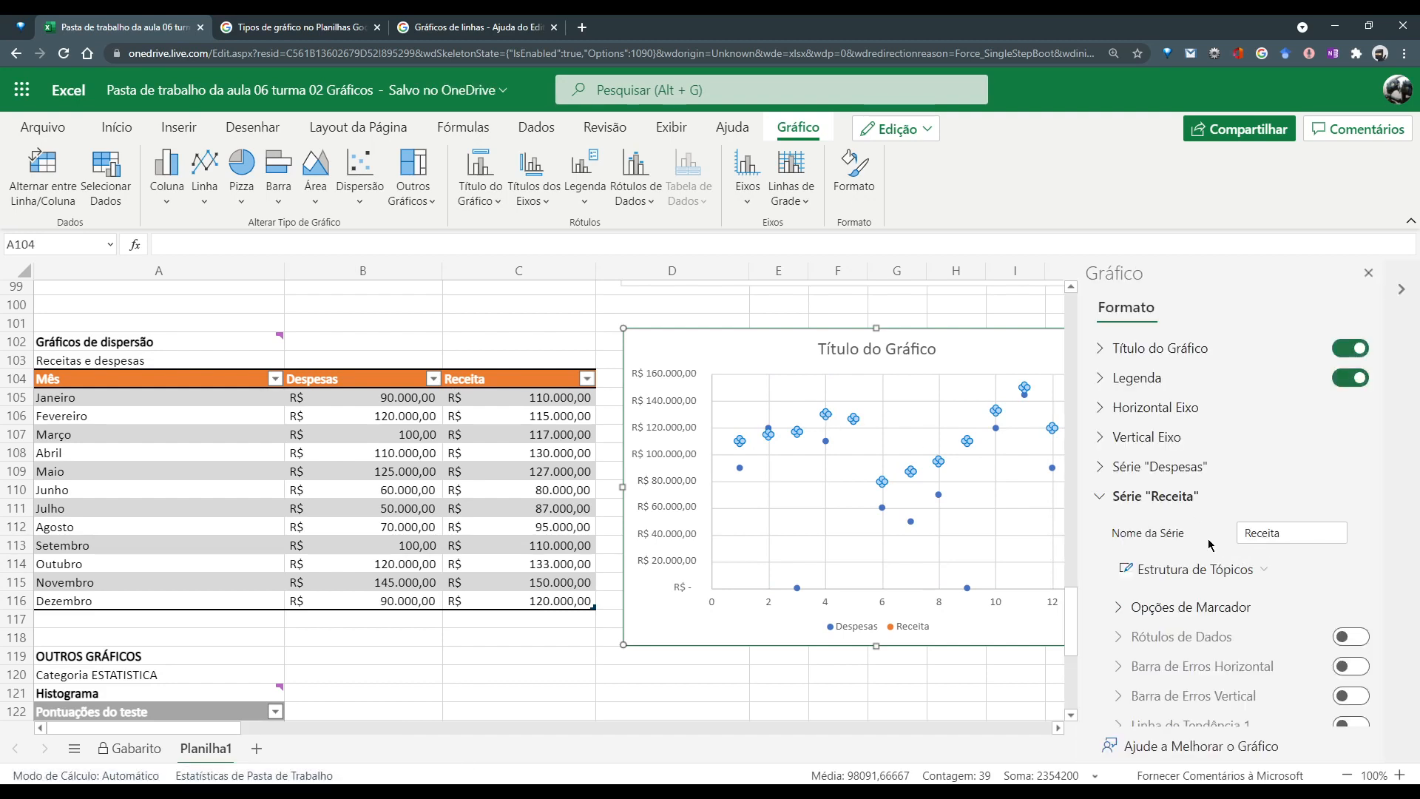
{"action": "scroll", "coordinate": [1210, 543], "scroll_direction": "down", "scroll_amount": 1}
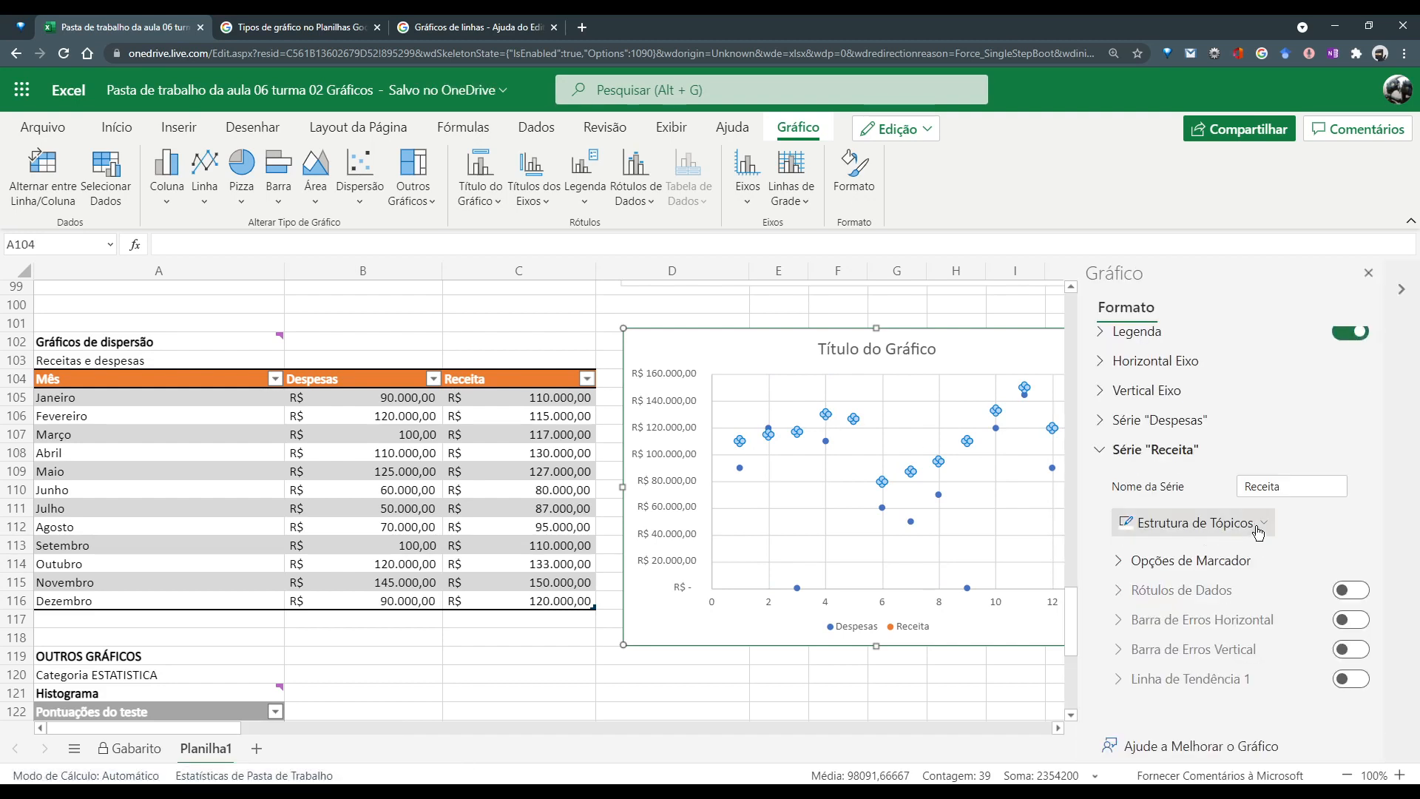
{"action": "left_click", "coordinate": [1143, 419]}
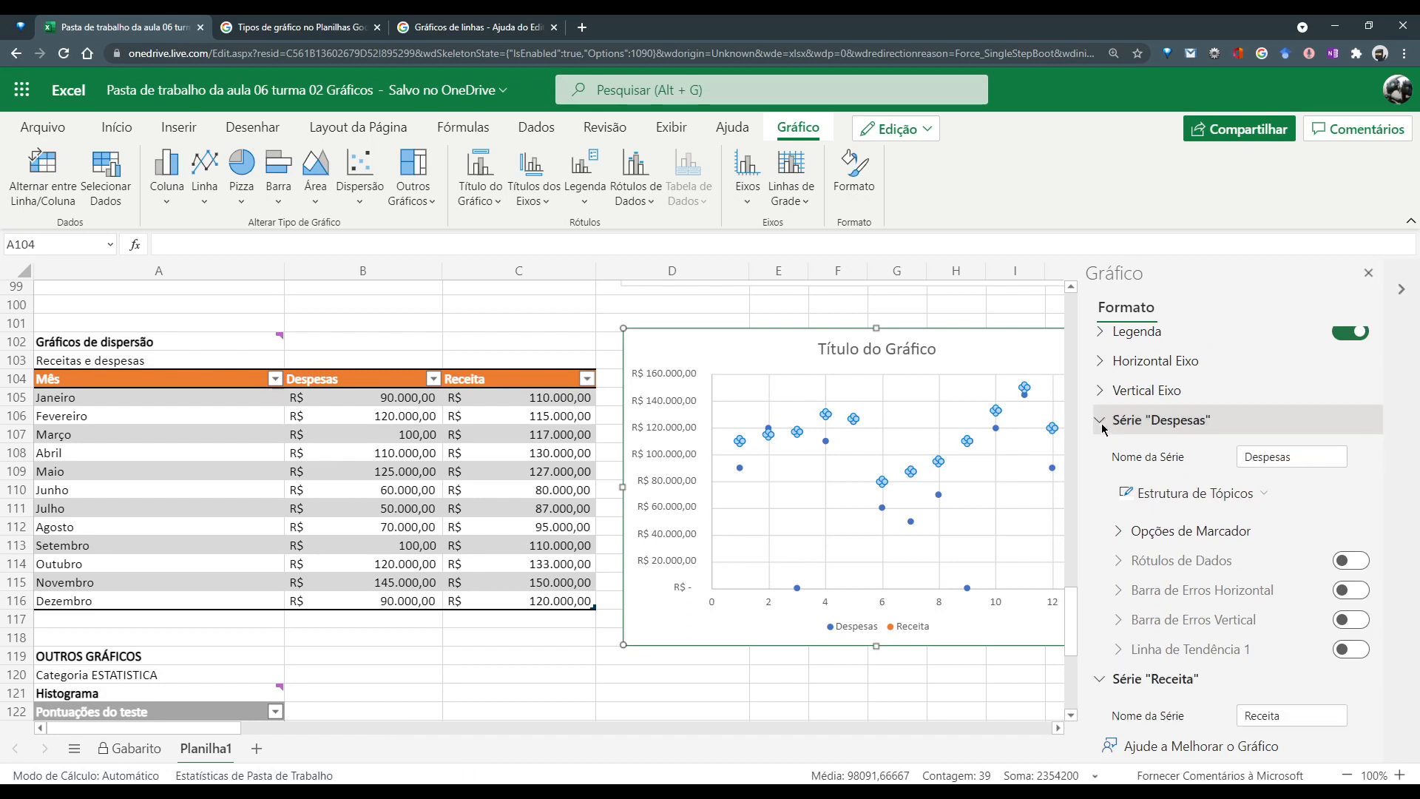
{"action": "left_click", "coordinate": [1206, 501]}
{"action": "left_click", "coordinate": [1139, 714]}
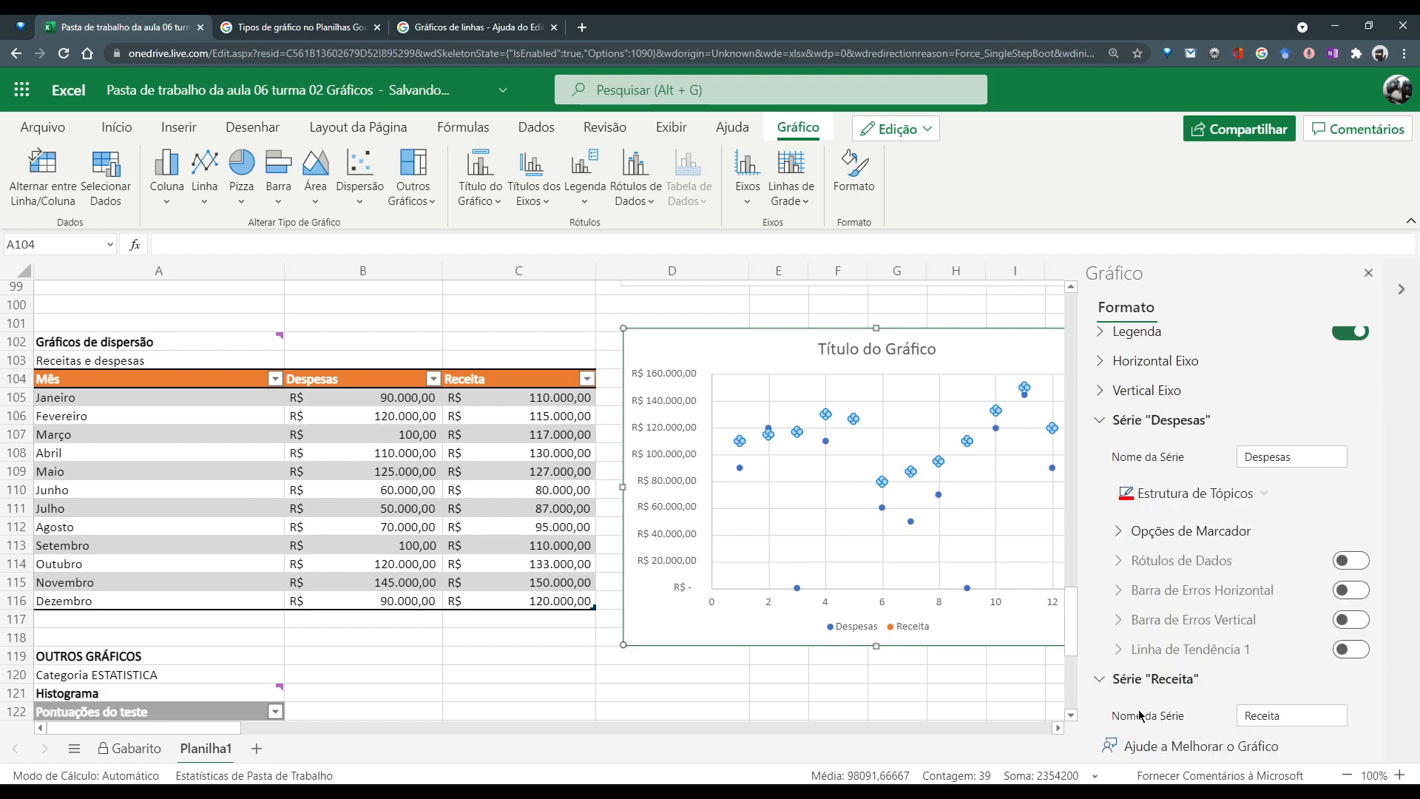
{"action": "left_click", "coordinate": [961, 711]}
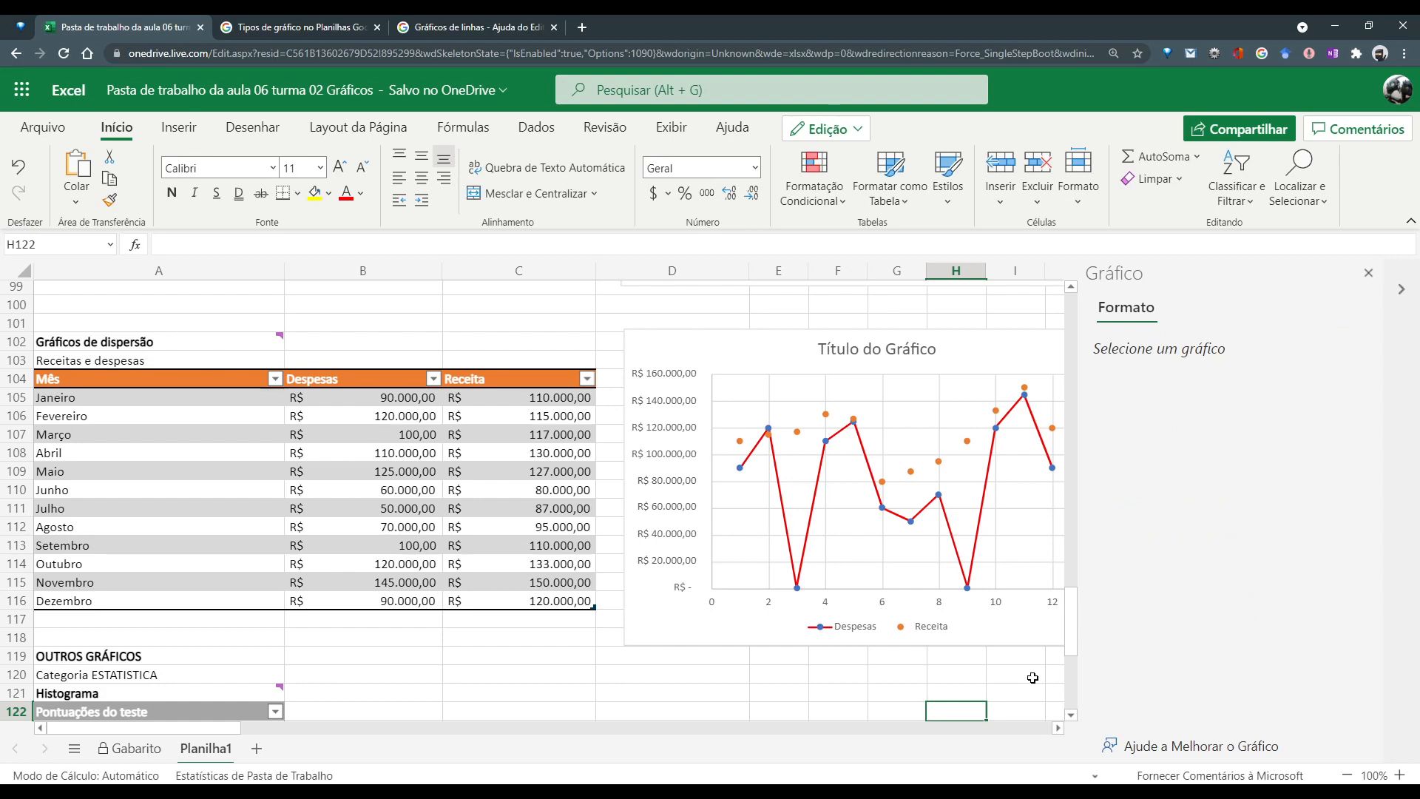
{"action": "key", "text": "ctrl+z"}
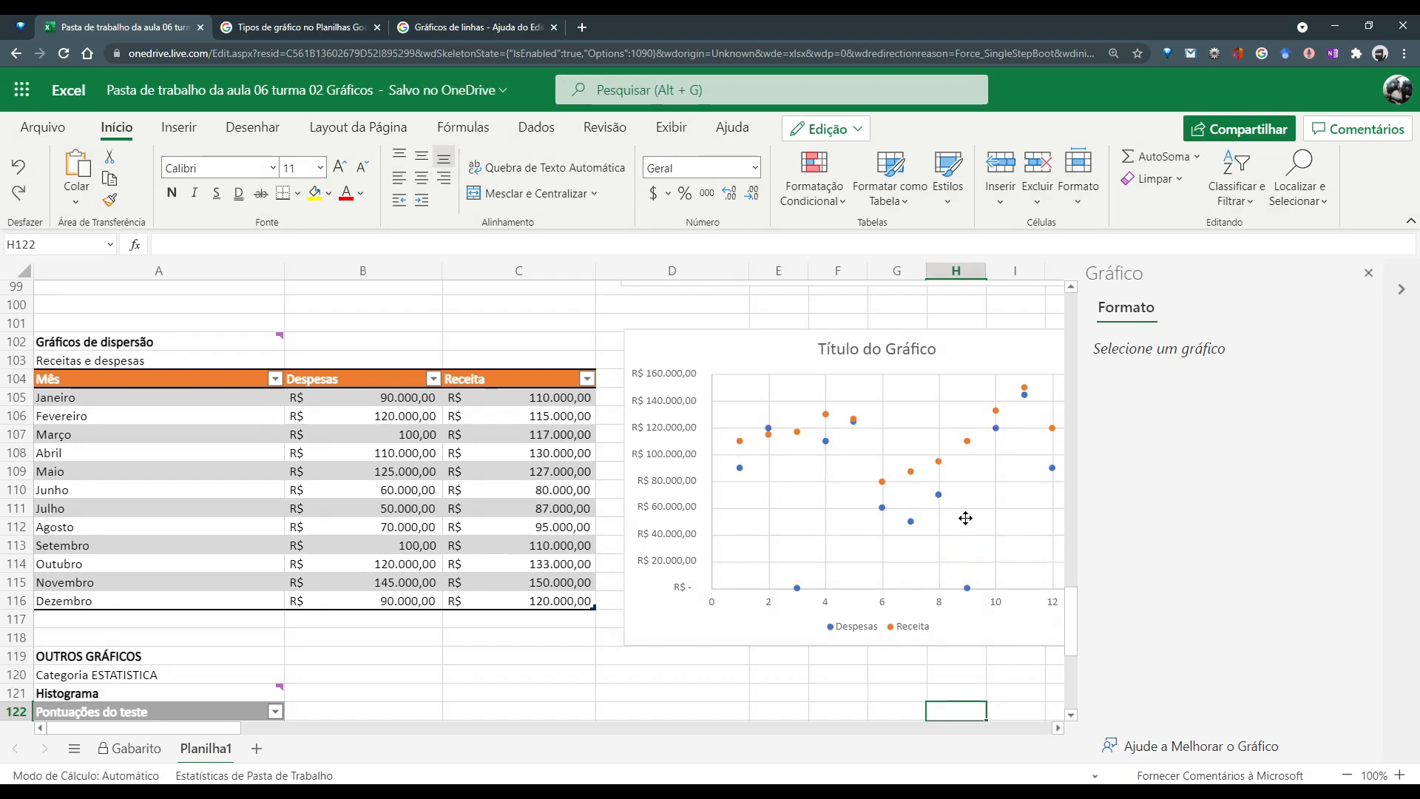
Try a standard red marker fill on the scatter chart's Despesas series and undo it
{"action": "left_click", "coordinate": [884, 484]}
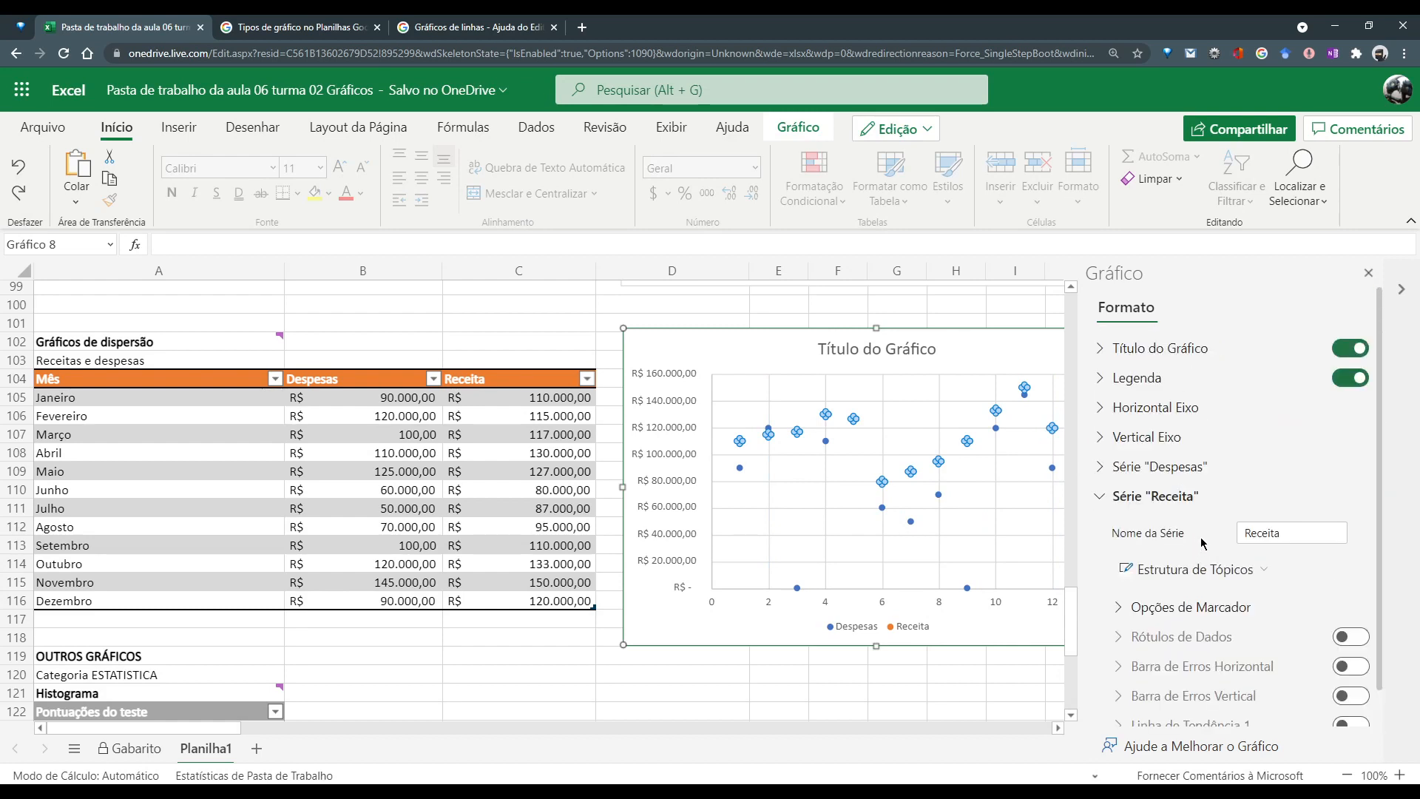
{"action": "left_click", "coordinate": [1169, 497]}
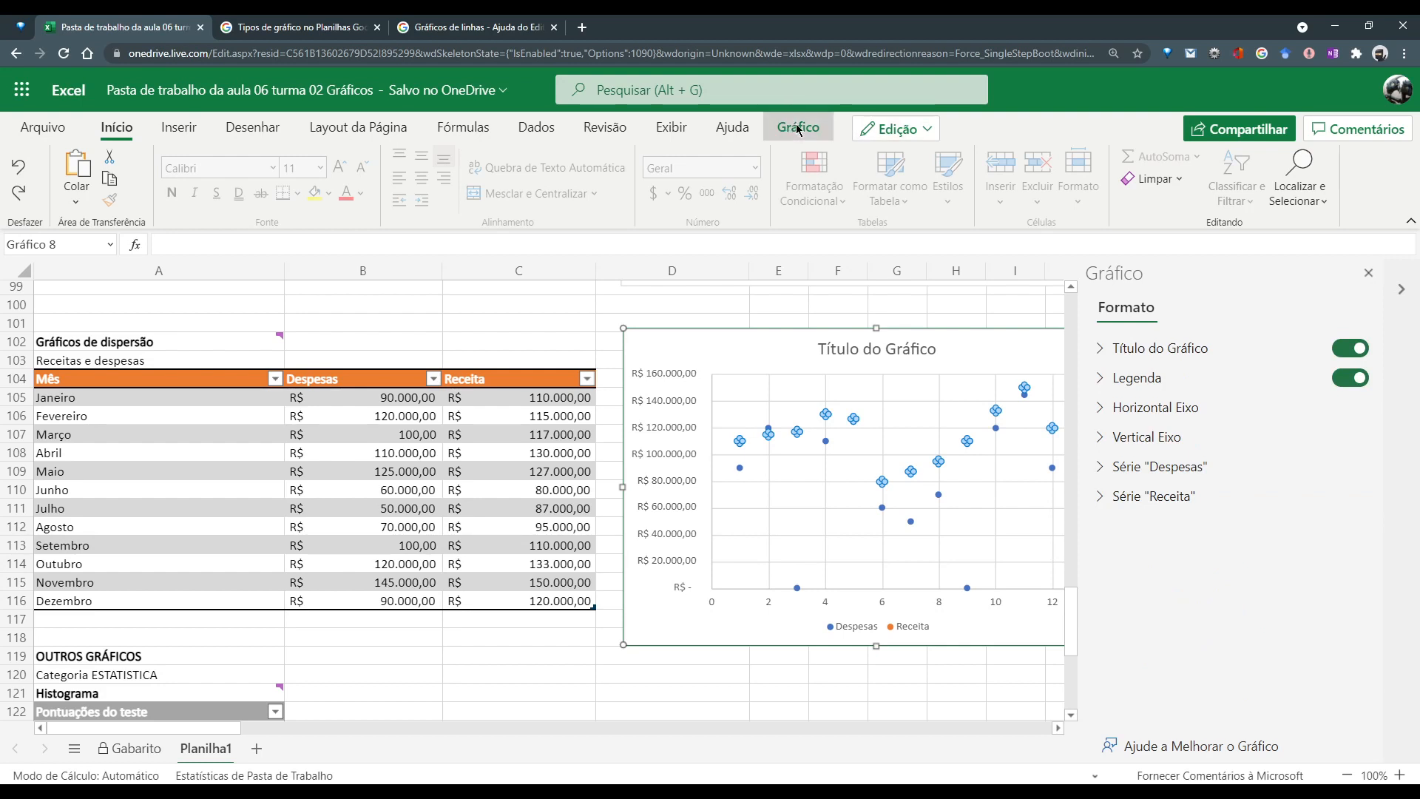
{"action": "left_click", "coordinate": [798, 129]}
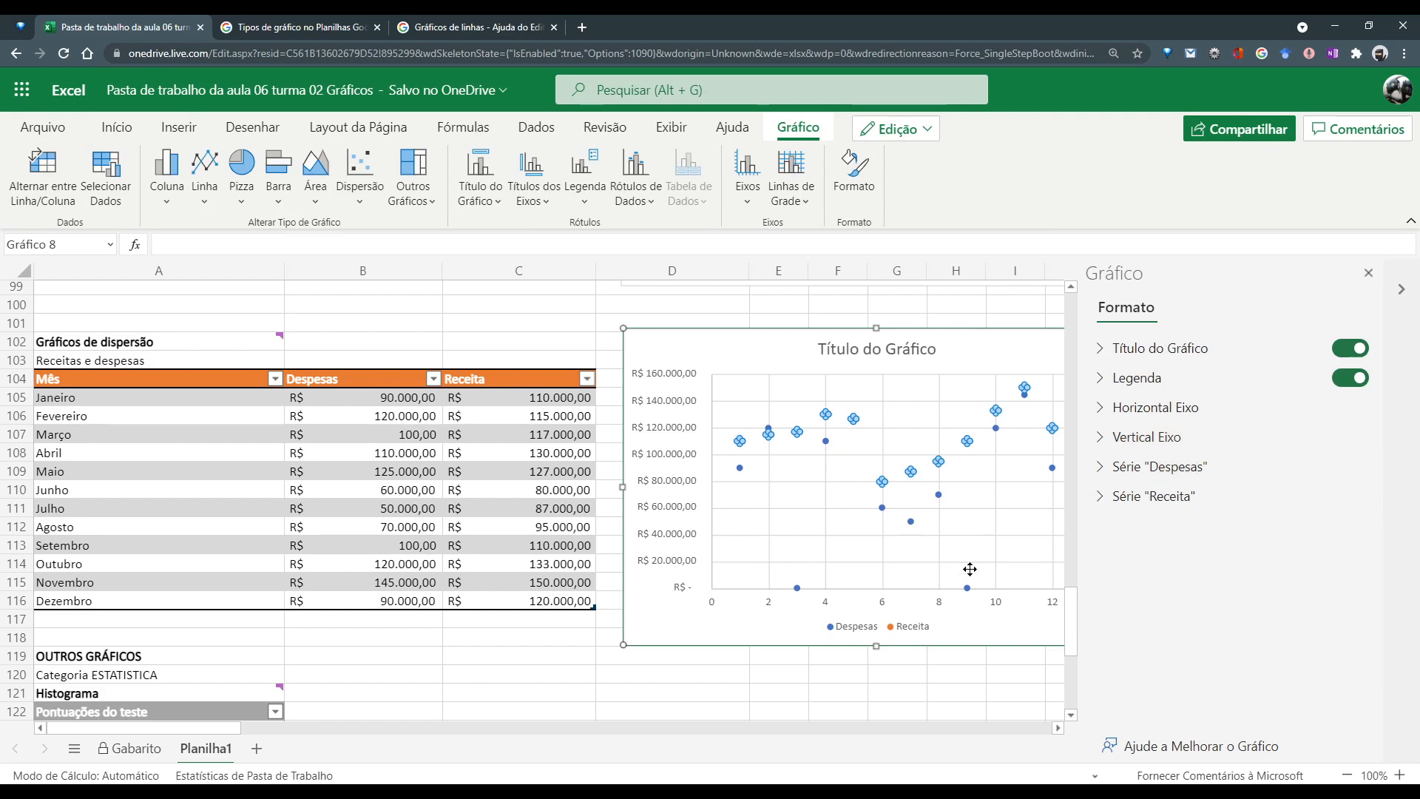
{"action": "left_click", "coordinate": [904, 635]}
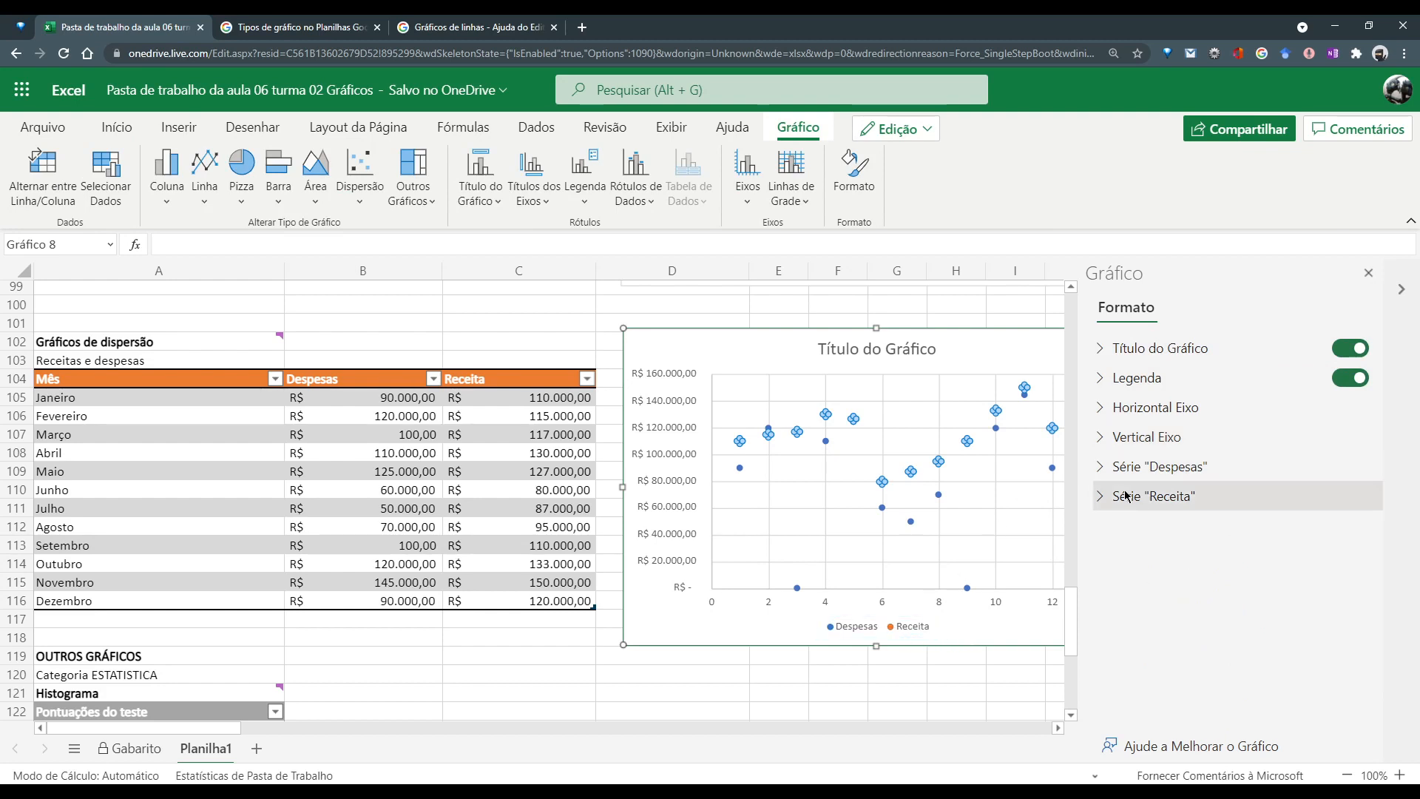
{"action": "left_click", "coordinate": [1107, 467]}
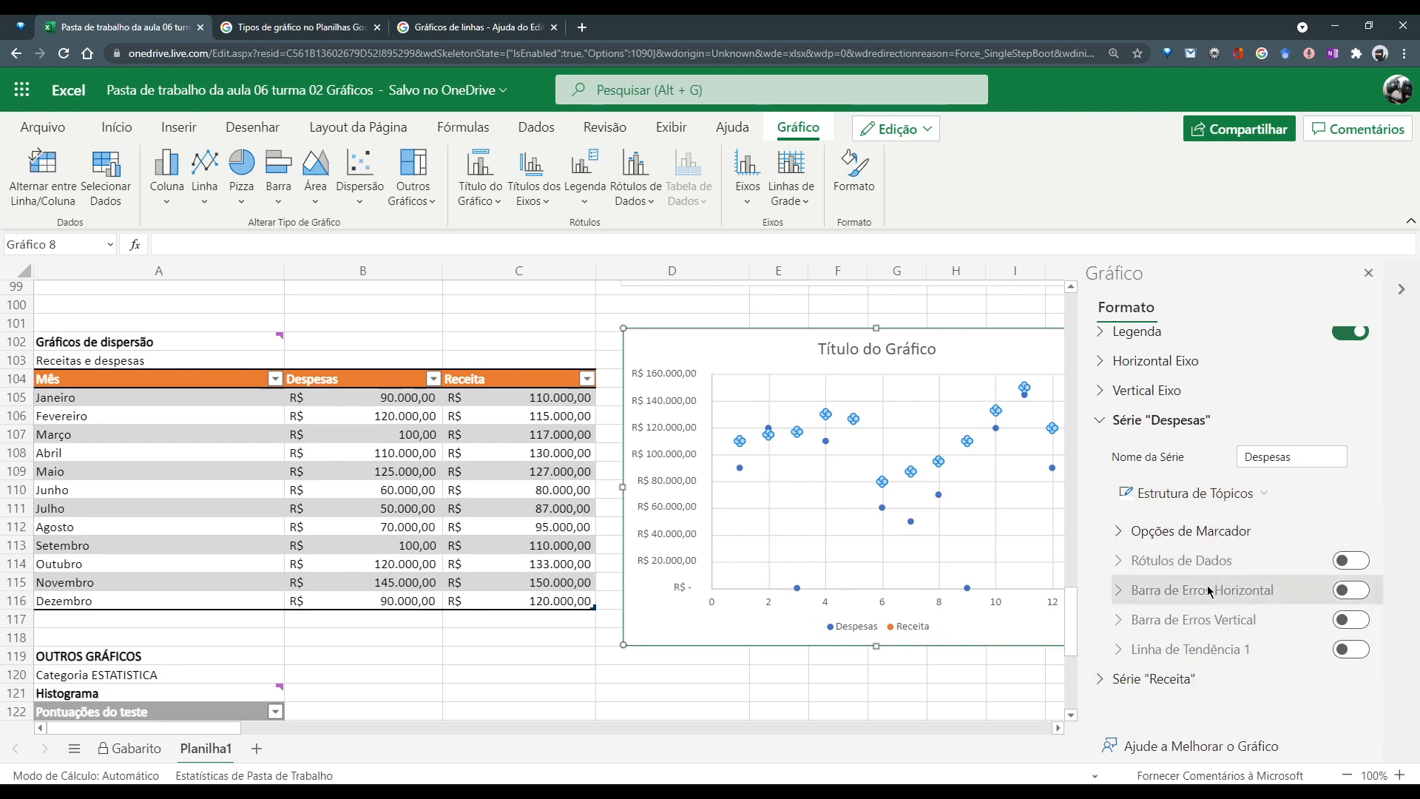
{"action": "left_click", "coordinate": [1118, 534]}
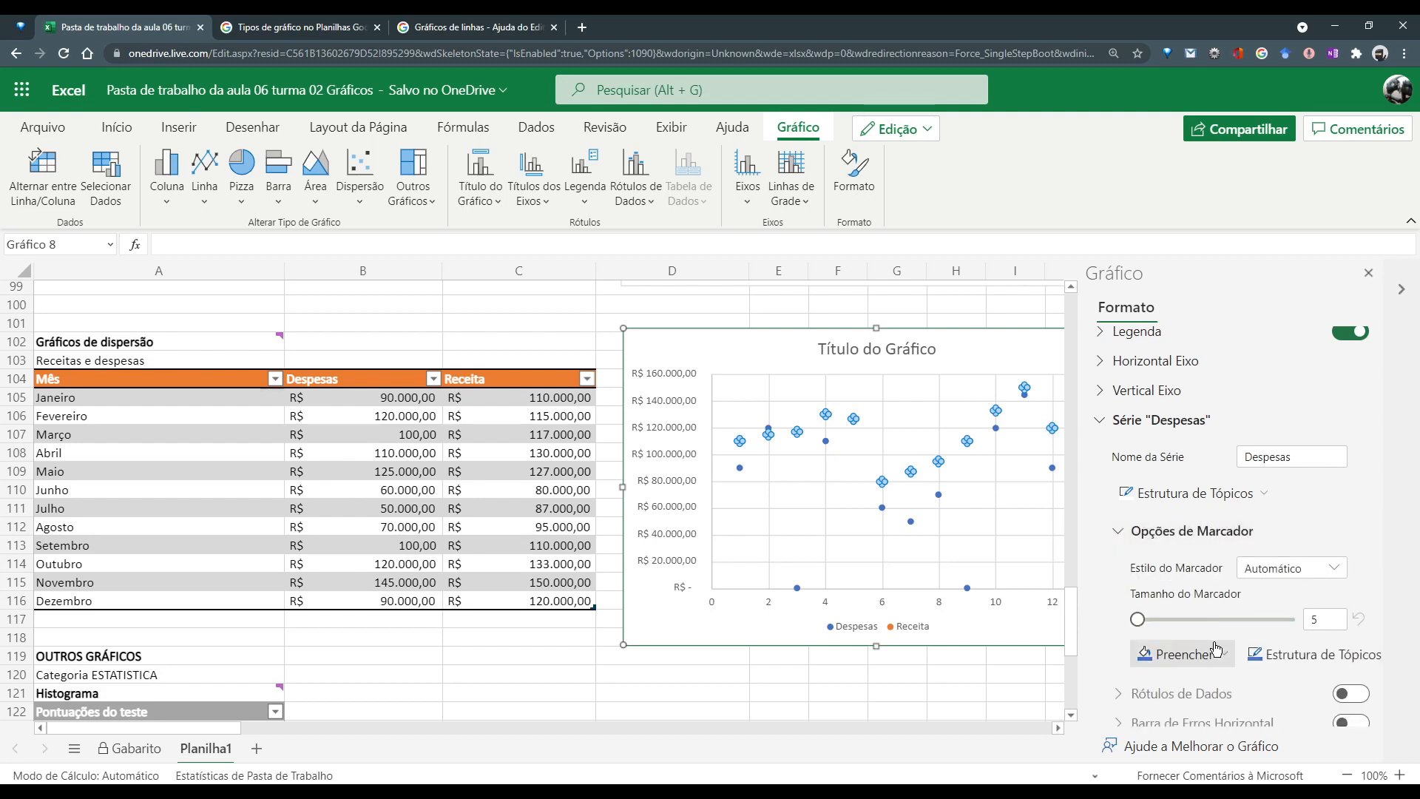
{"action": "left_click", "coordinate": [1181, 658]}
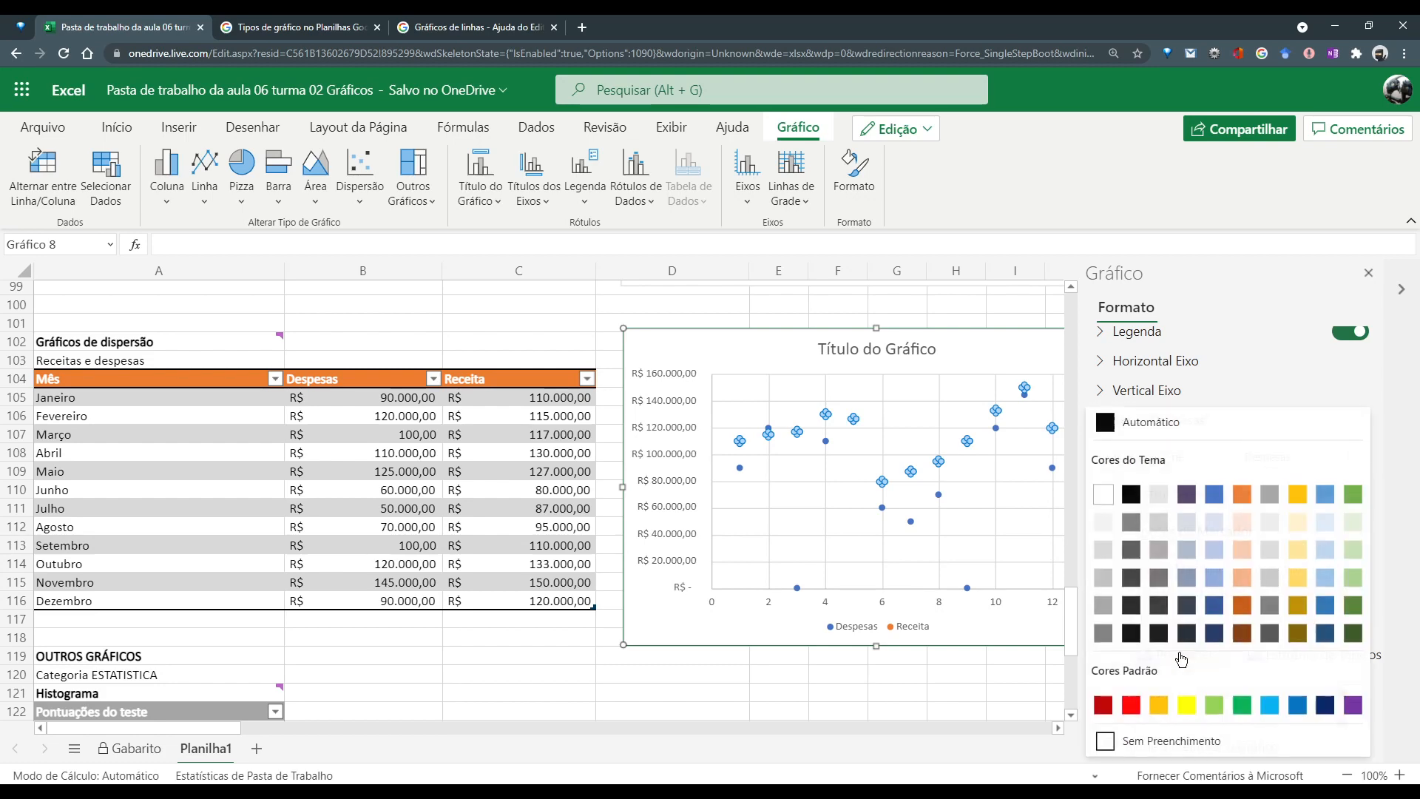
{"action": "left_click", "coordinate": [1131, 704]}
{"action": "left_click", "coordinate": [1012, 706]}
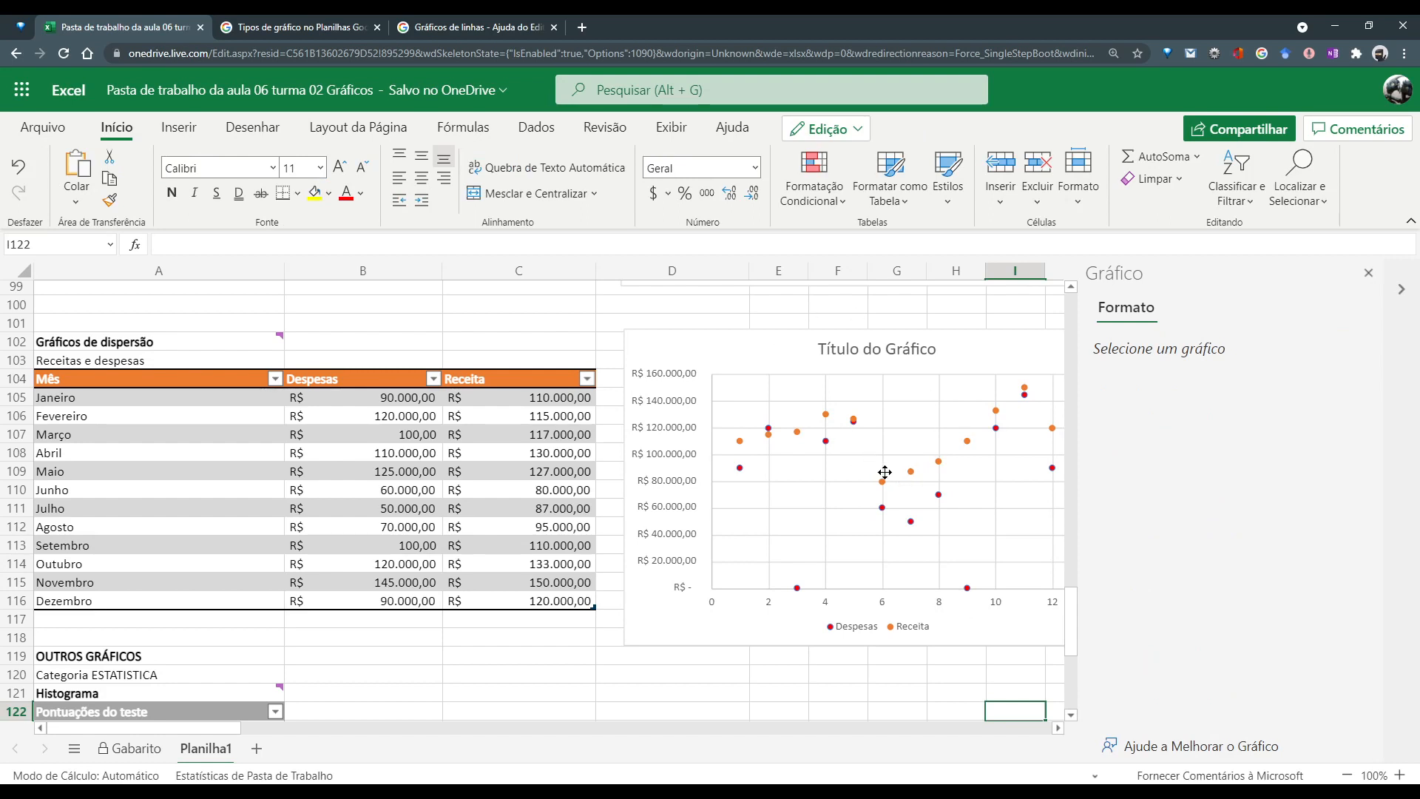
{"action": "left_click", "coordinate": [18, 167]}
Set both the marker fill and marker outline of the scatter chart's Despesas series to standard red
{"action": "left_click", "coordinate": [910, 522]}
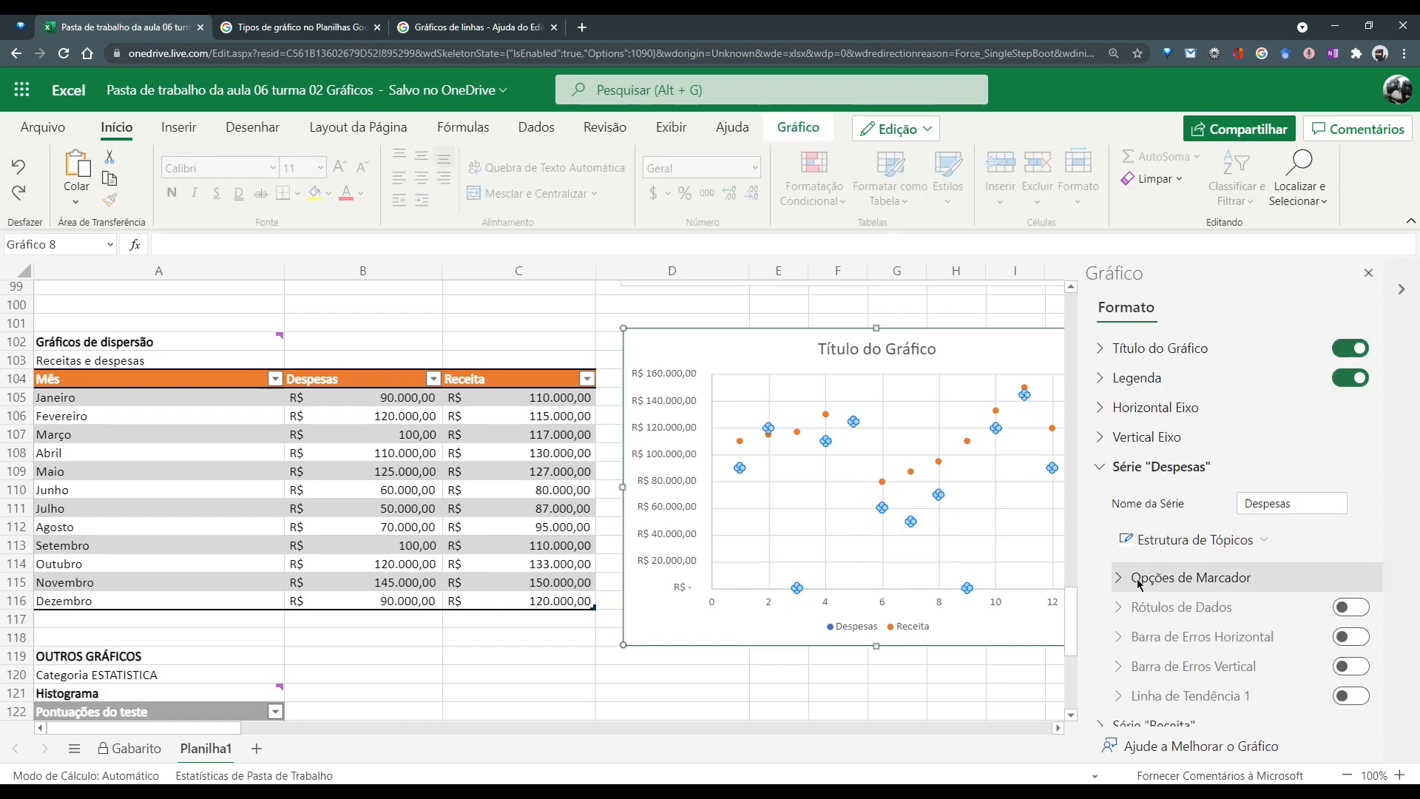
{"action": "left_click", "coordinate": [1139, 585]}
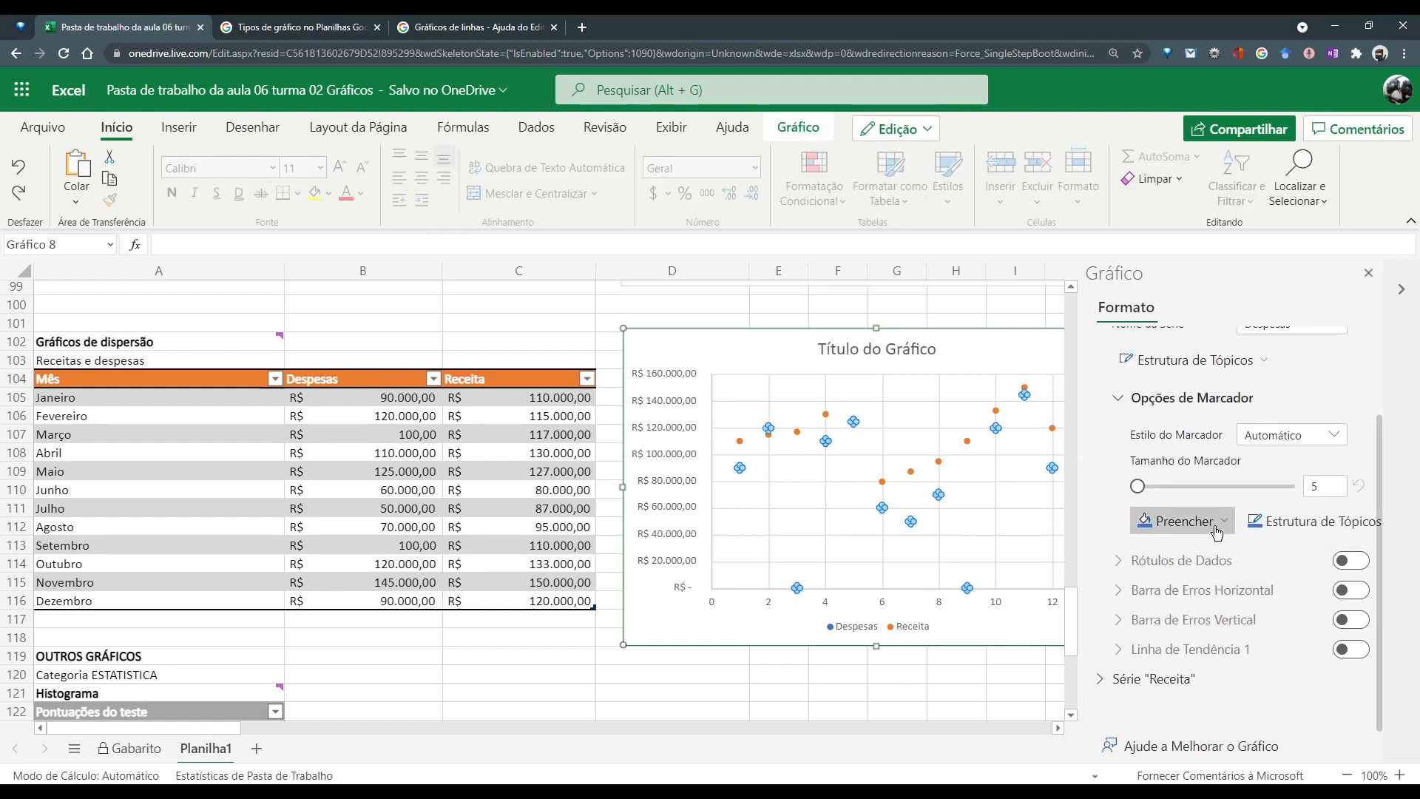
{"action": "left_click", "coordinate": [1216, 522]}
{"action": "left_click", "coordinate": [1131, 706]}
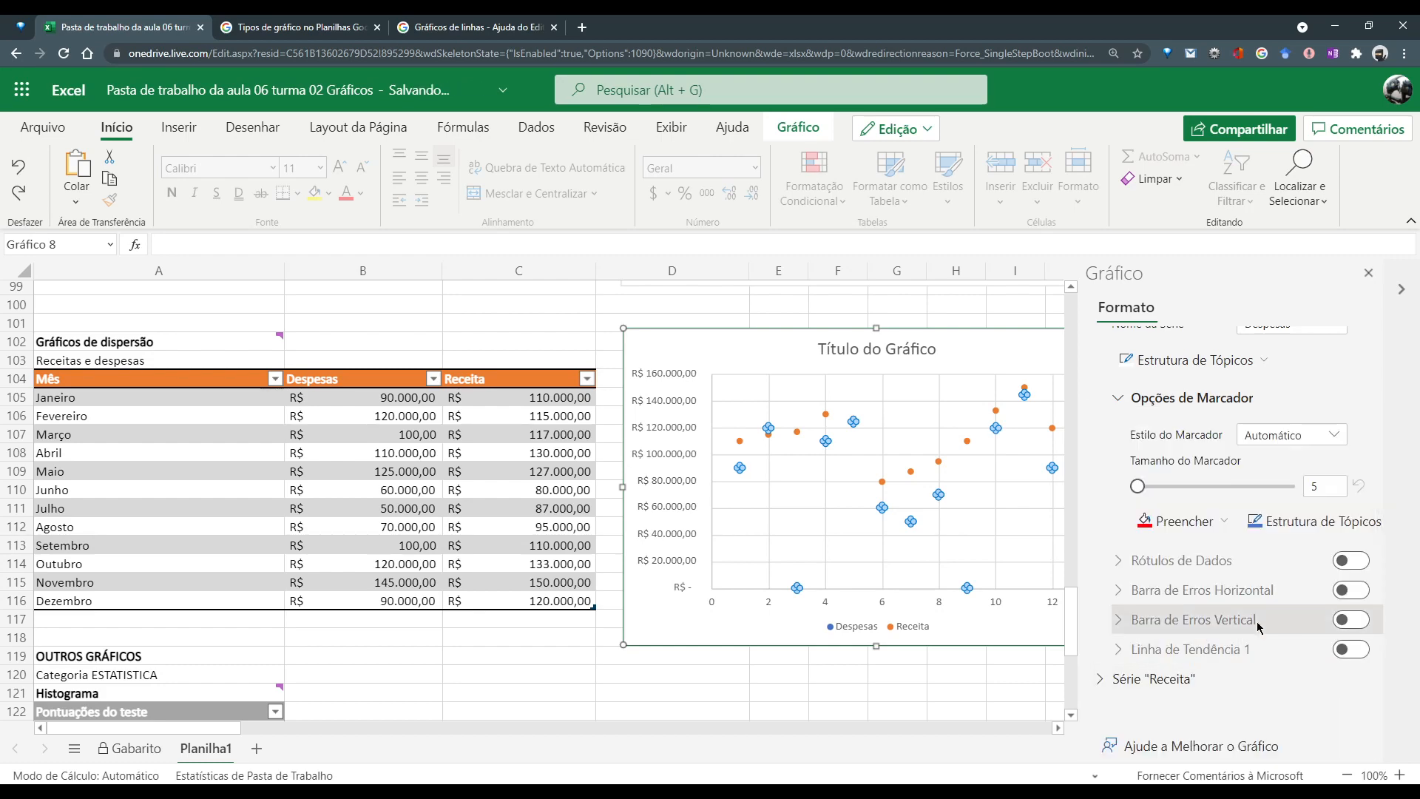
{"action": "left_click", "coordinate": [1280, 527]}
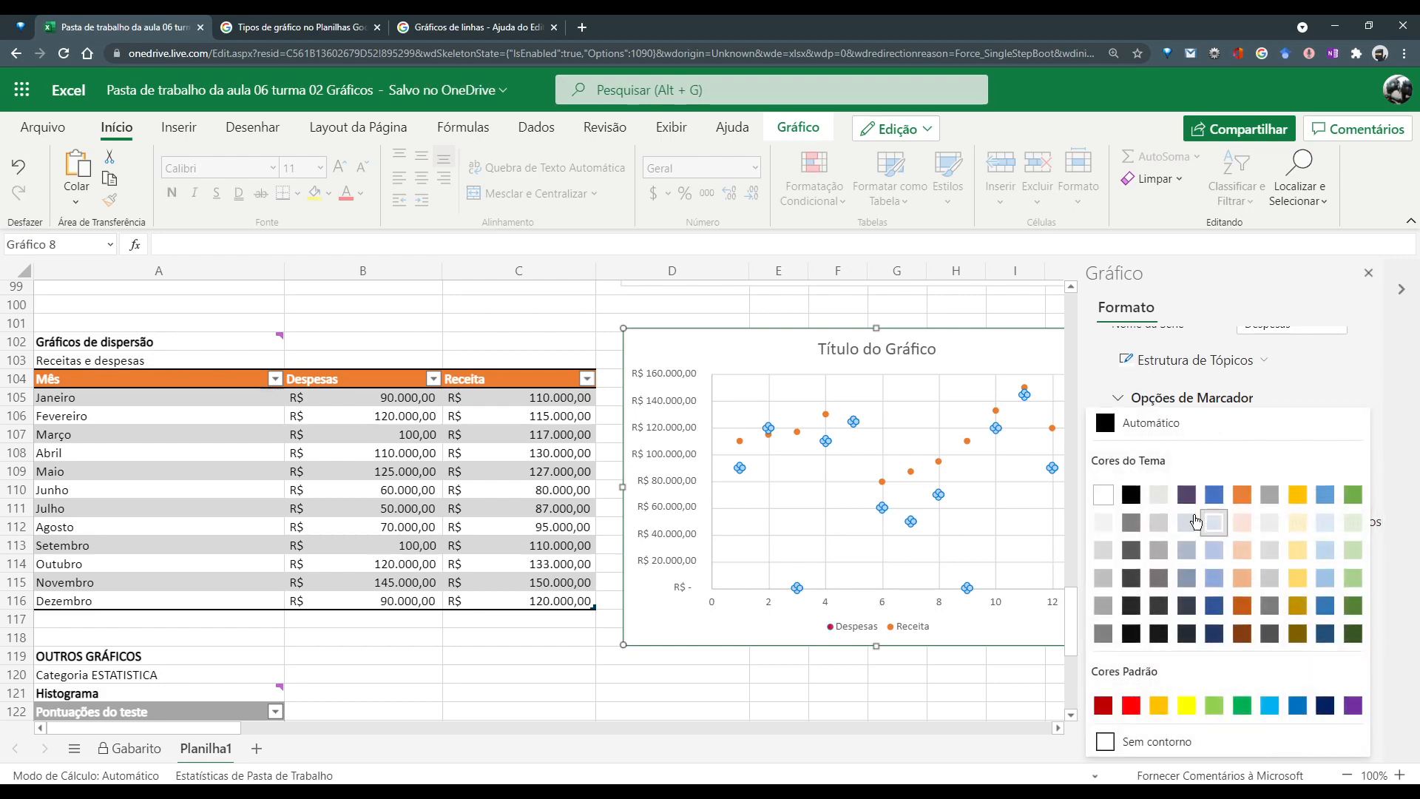
{"action": "left_click", "coordinate": [1130, 705]}
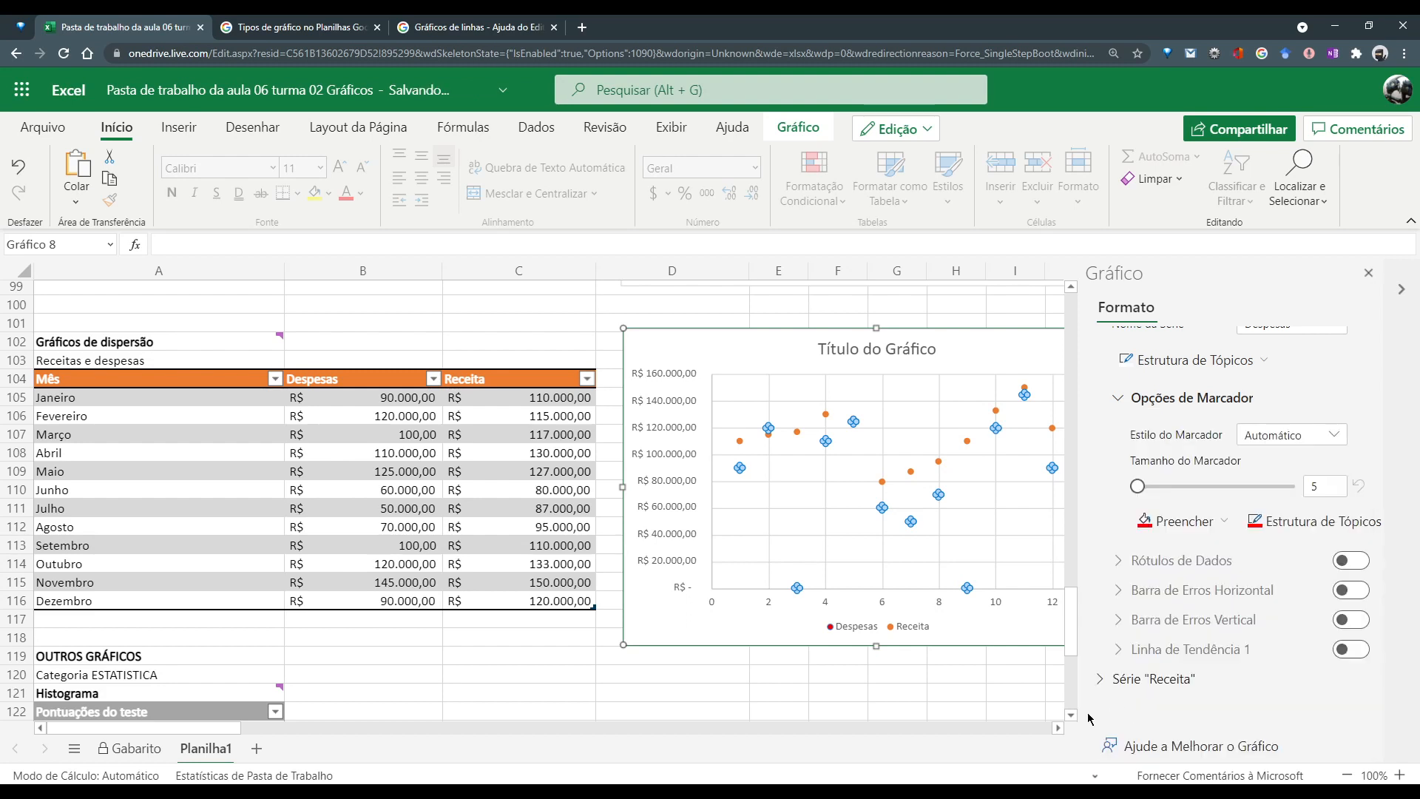
{"action": "left_click", "coordinate": [938, 677]}
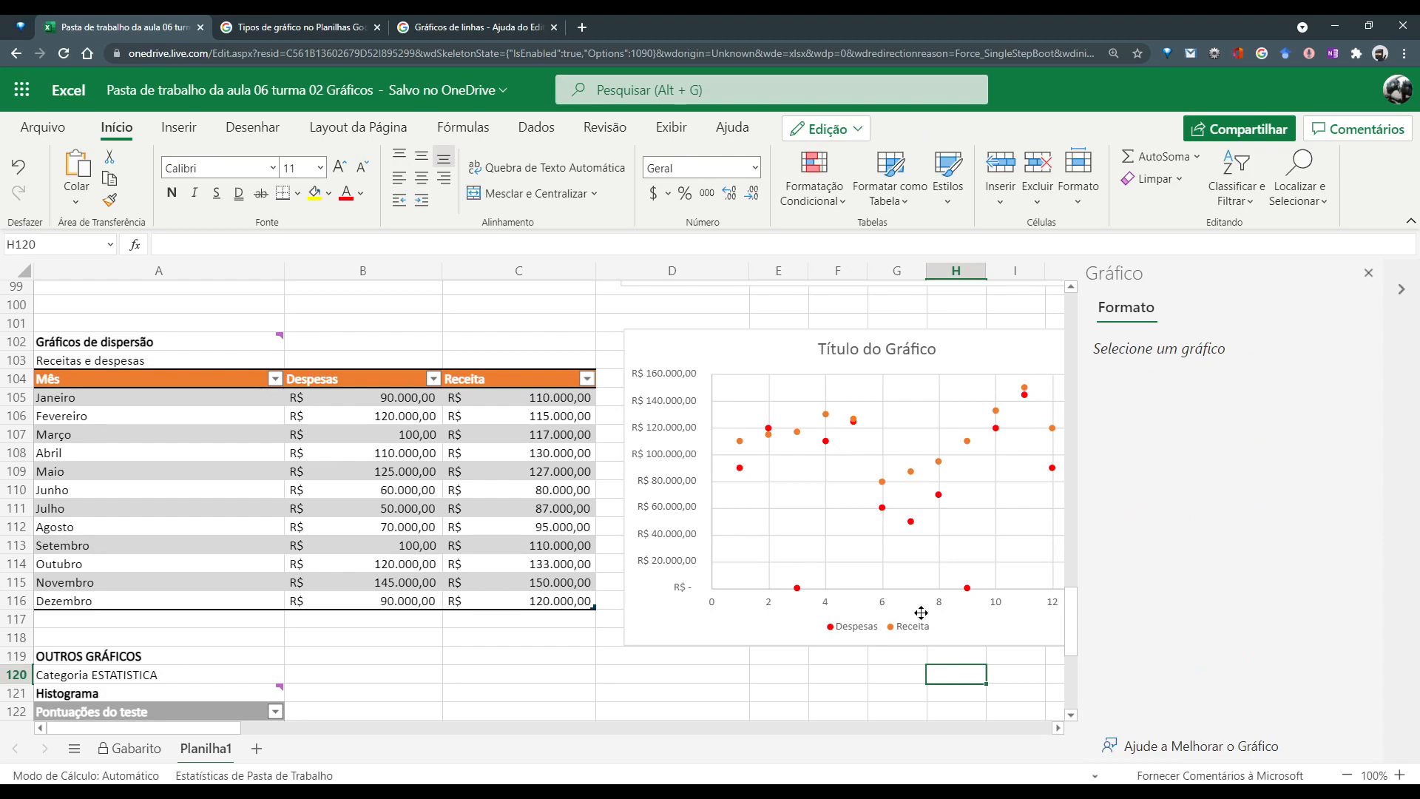
Set the Receita series' marker fill and outline to standard light green in the scatter chart and close the format pane
{"action": "left_click", "coordinate": [826, 416]}
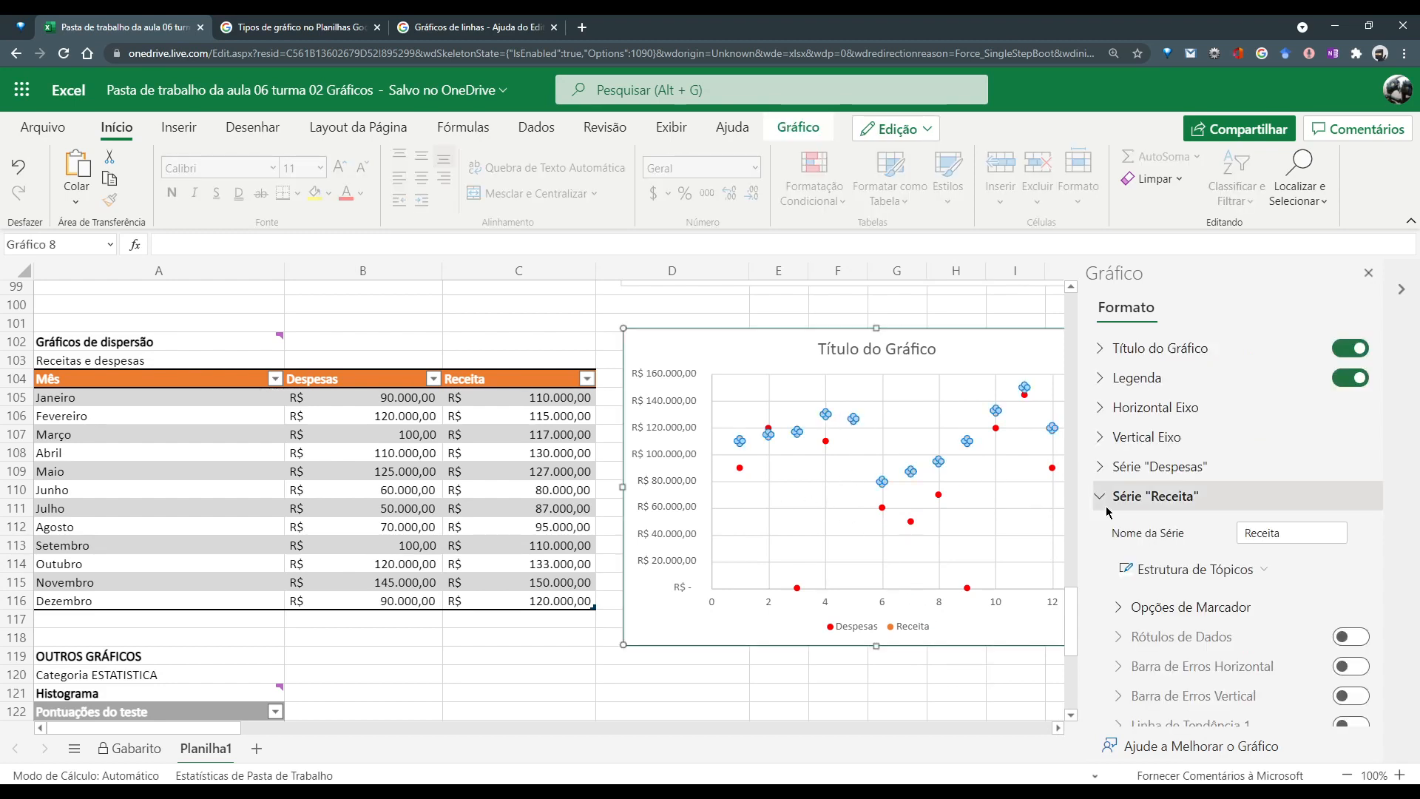
{"action": "left_click", "coordinate": [1122, 614]}
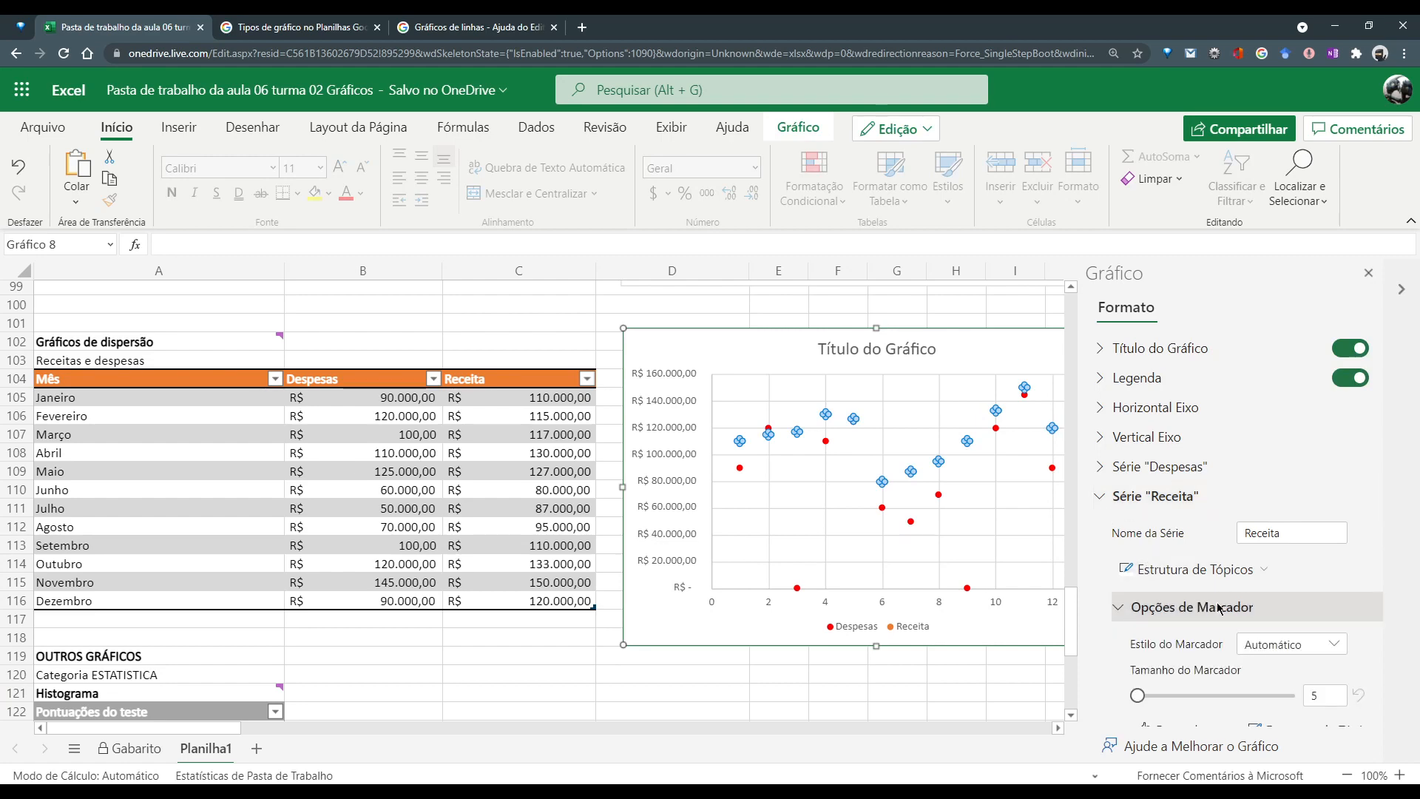
{"action": "scroll", "coordinate": [1183, 591], "scroll_direction": "down", "scroll_amount": 2}
{"action": "left_click", "coordinate": [1208, 588]}
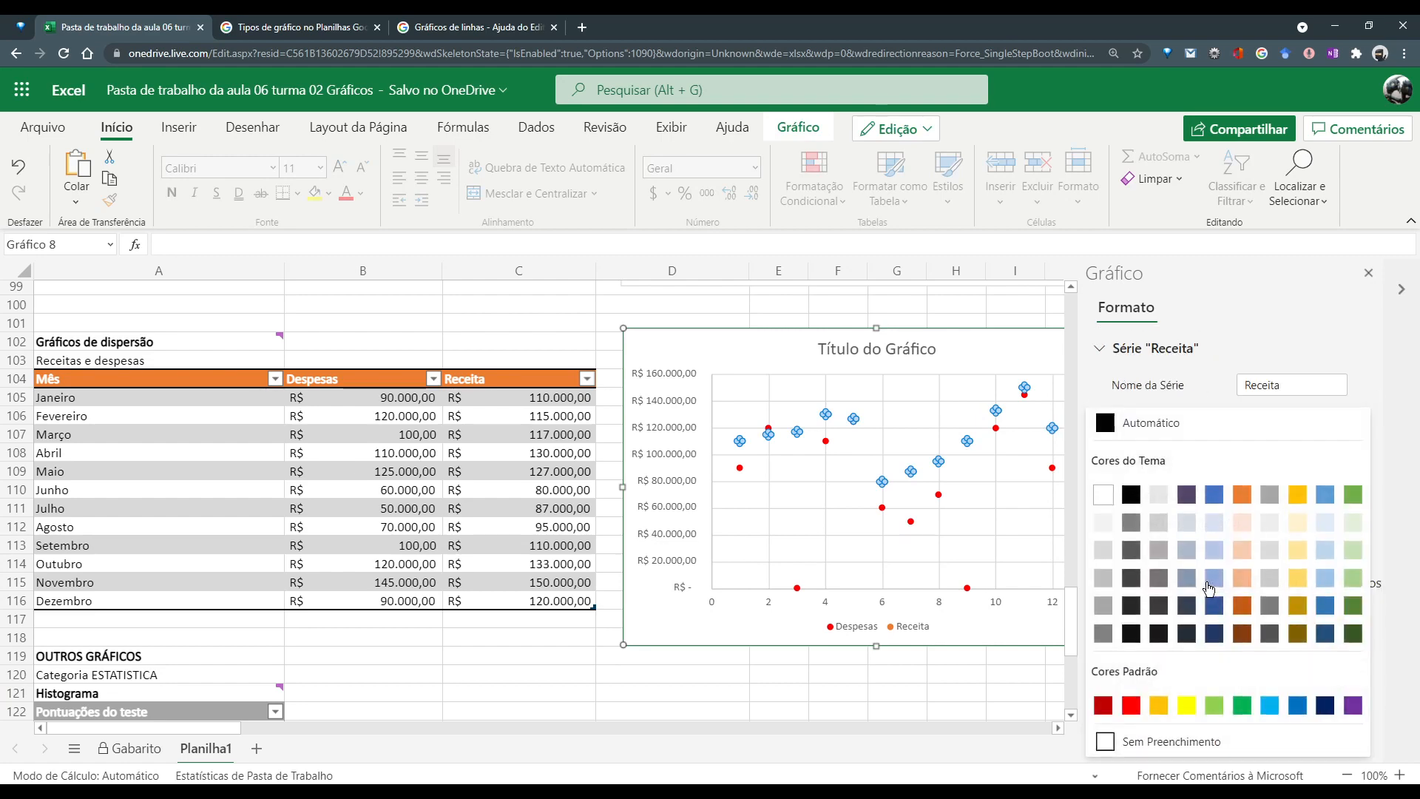
{"action": "left_click", "coordinate": [1214, 705]}
{"action": "left_click", "coordinate": [1296, 585]}
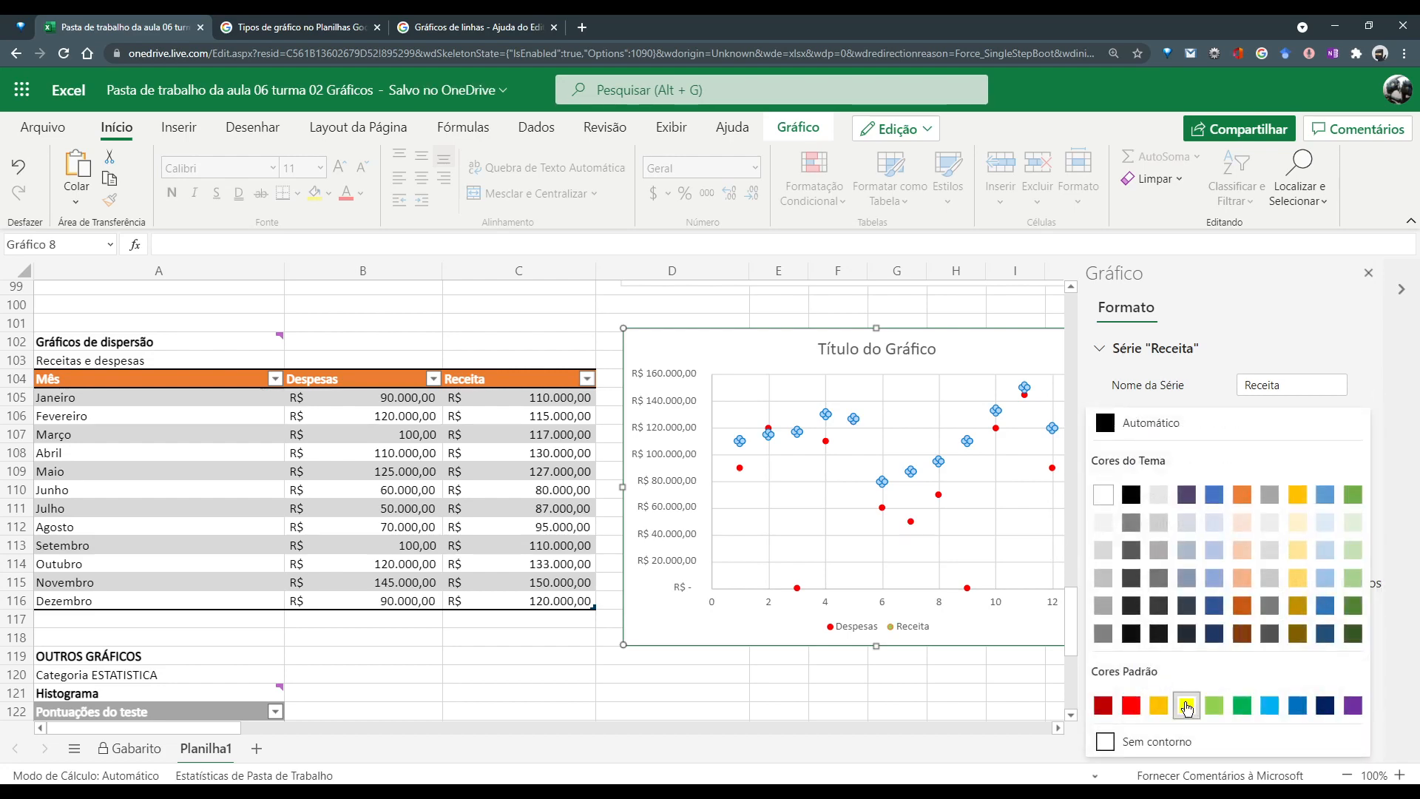
{"action": "left_click", "coordinate": [1215, 705]}
{"action": "left_click", "coordinate": [954, 674]}
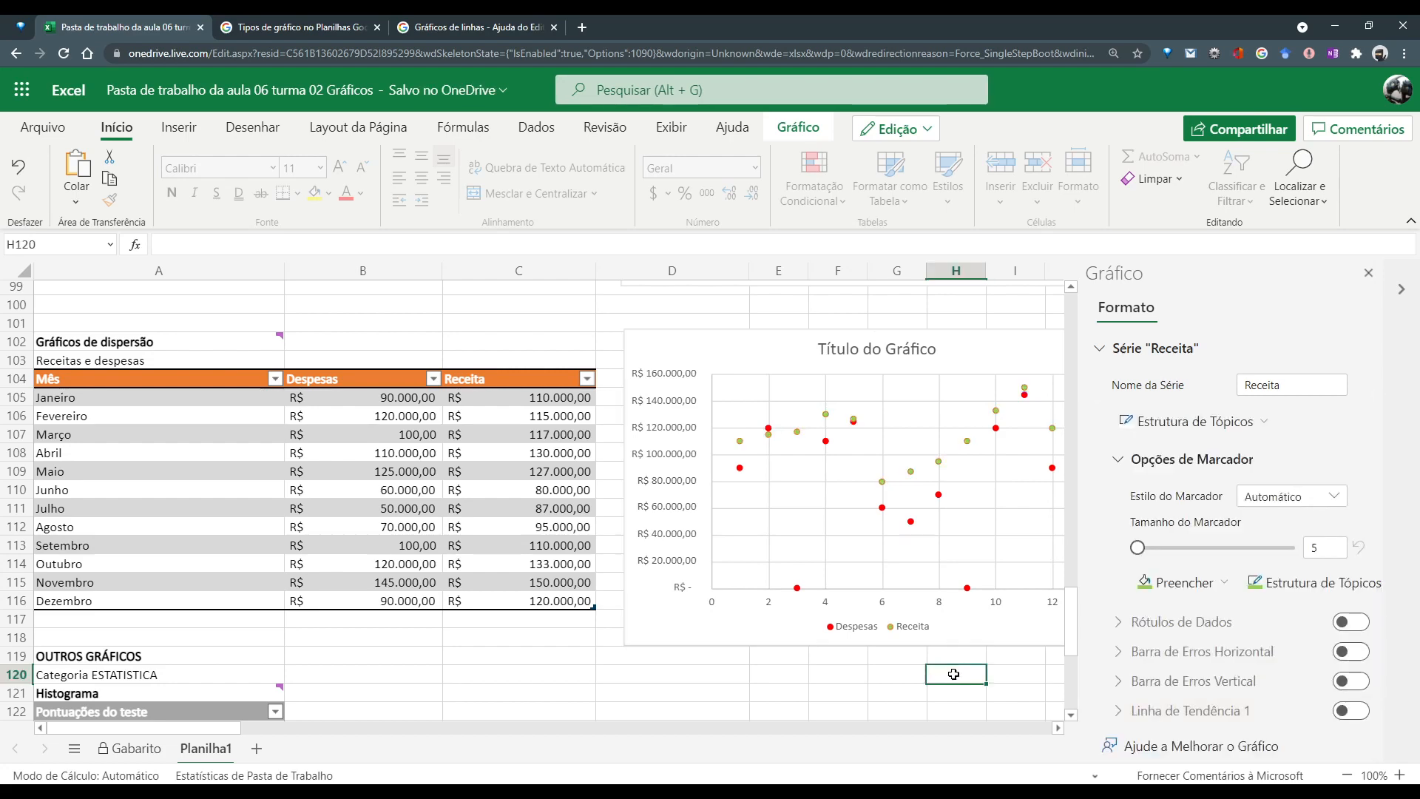
{"action": "left_click", "coordinate": [878, 710]}
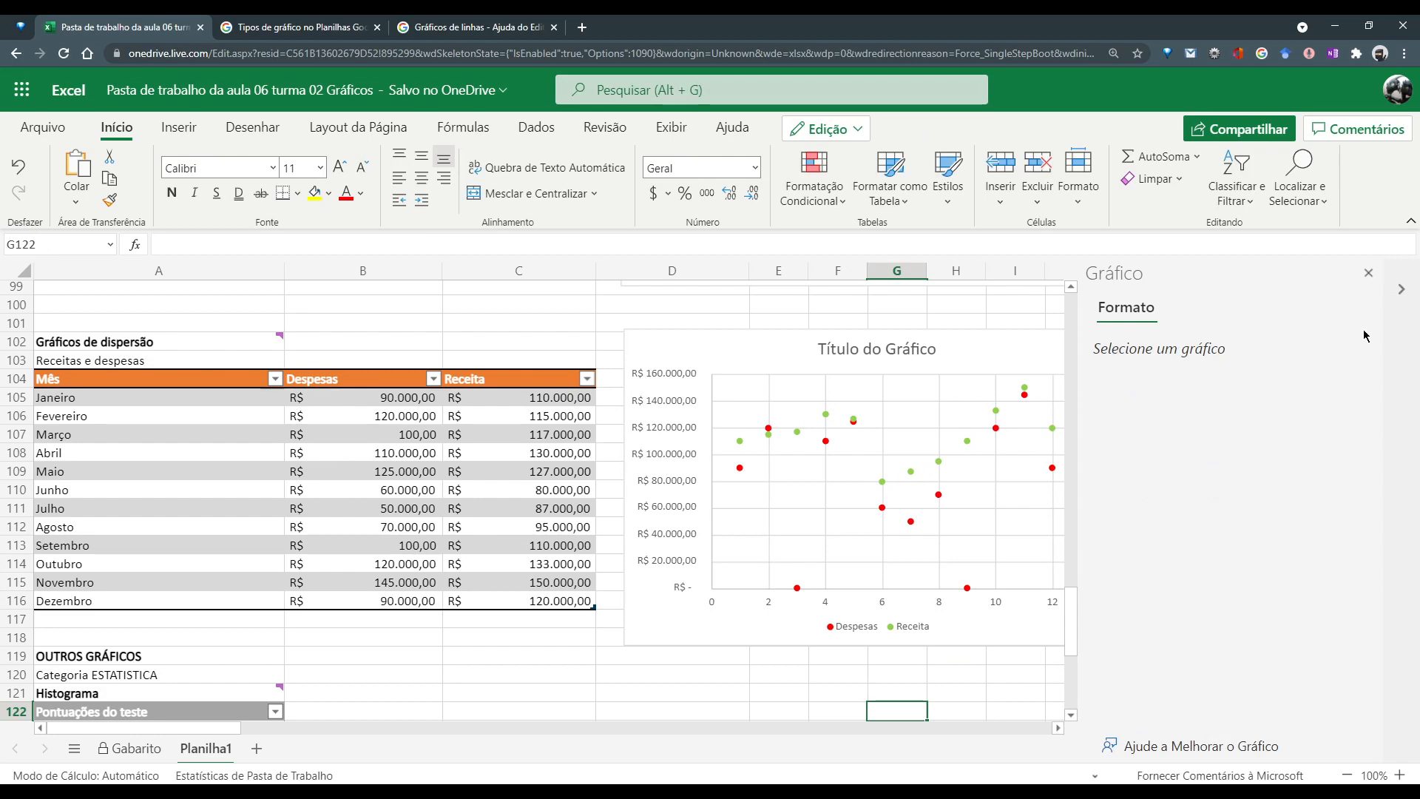
{"action": "left_click", "coordinate": [1368, 272]}
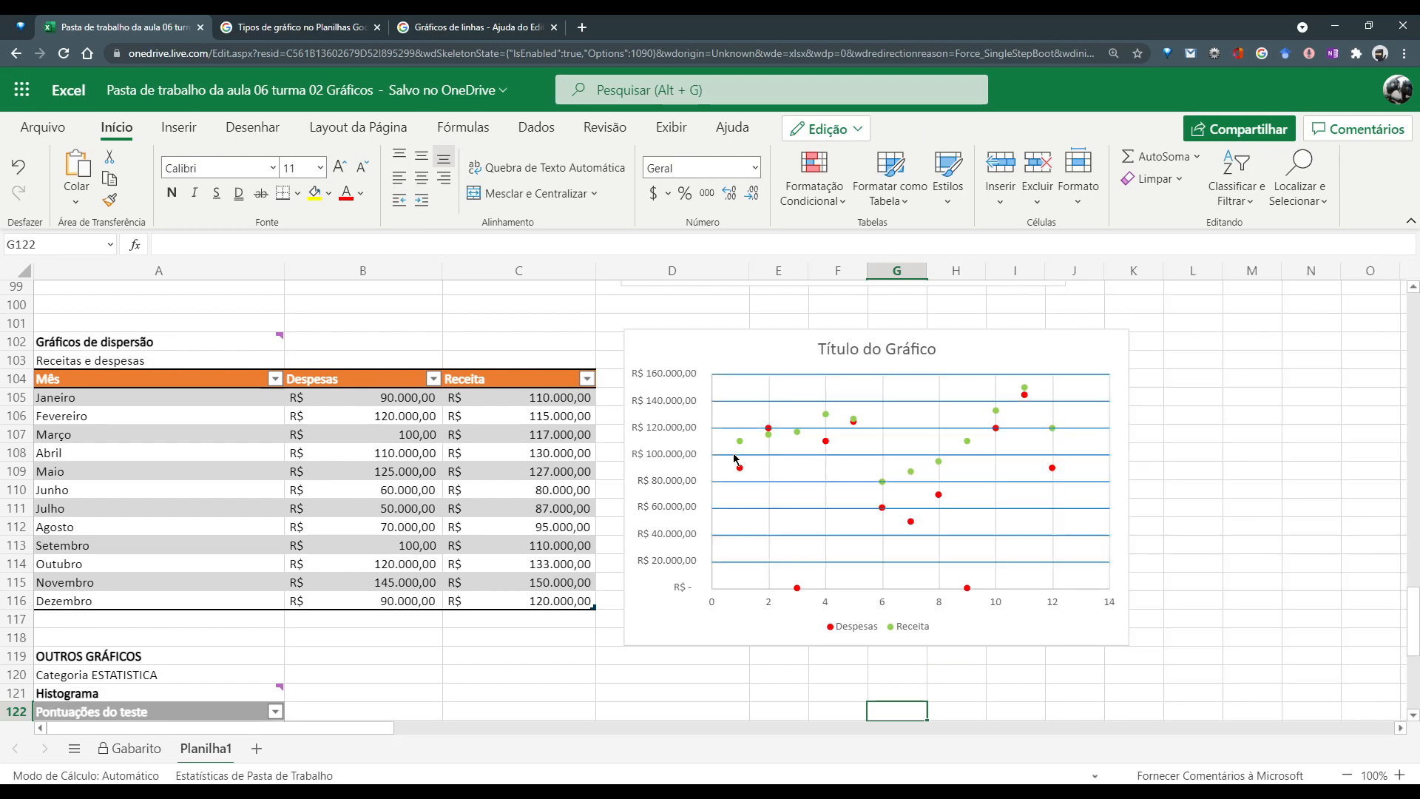
Replace the scatter chart's title with the text copied from A103, "Receitas e despesas", and close the format pane
{"action": "left_click", "coordinate": [146, 361]}
{"action": "key", "text": "ctrl+c"}
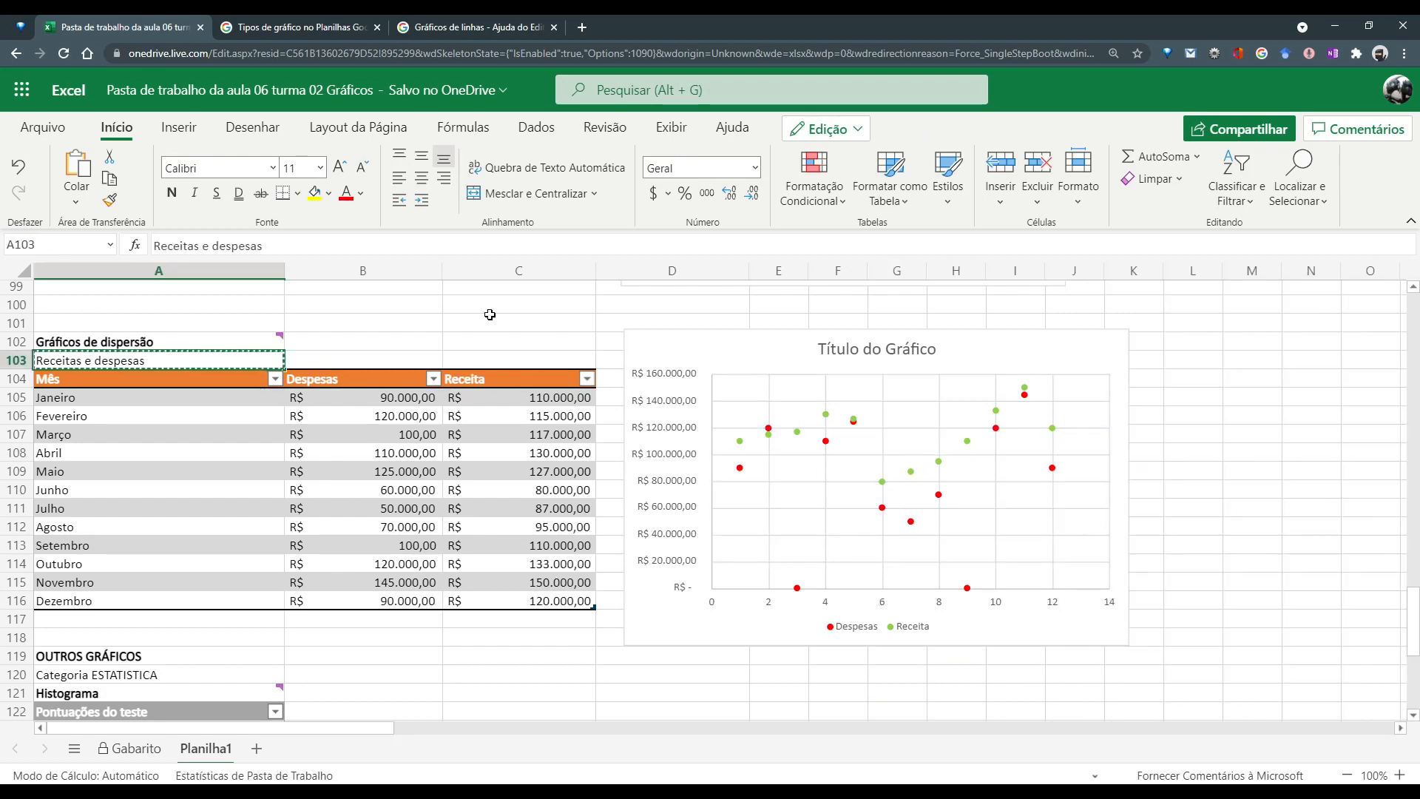
{"action": "left_click", "coordinate": [880, 355]}
{"action": "double_click", "coordinate": [880, 355]}
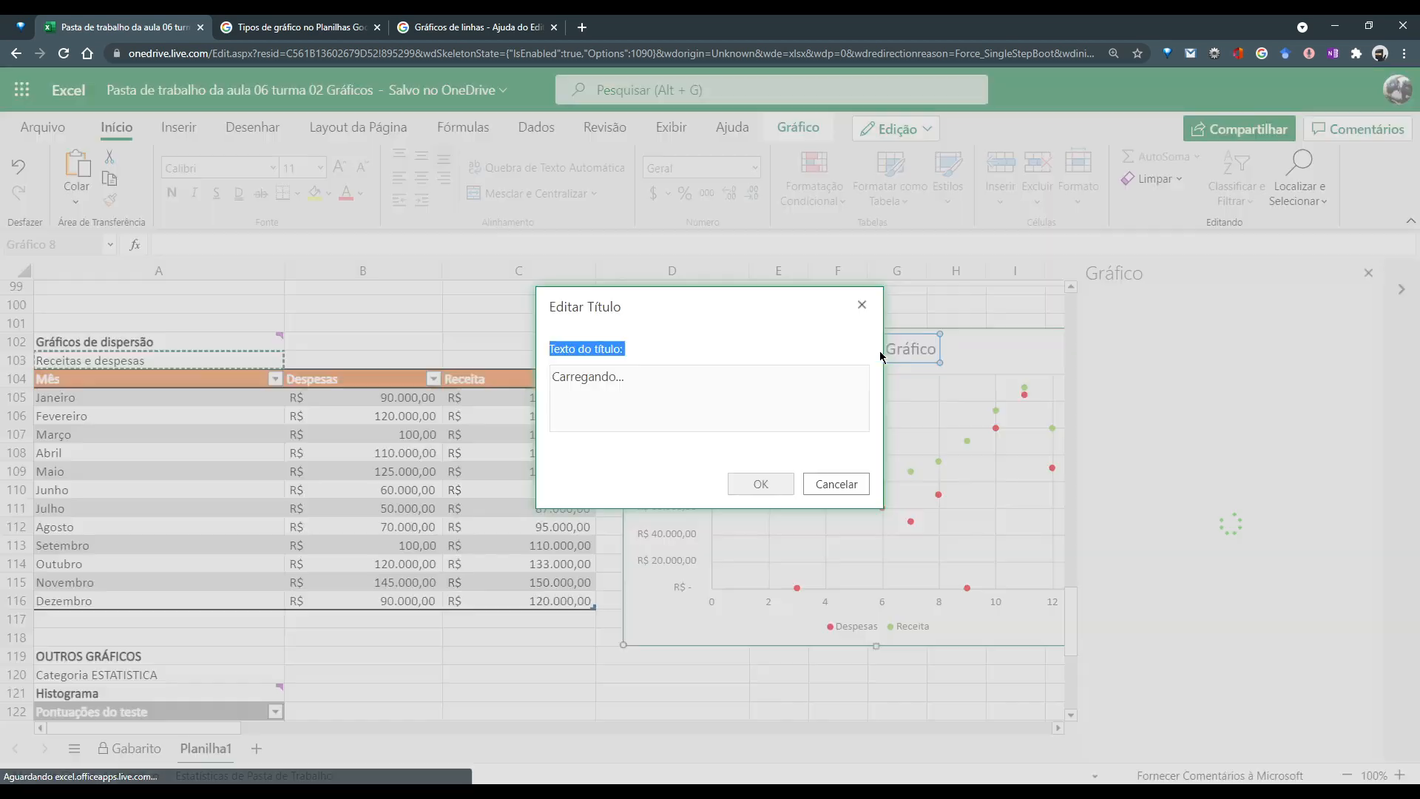
{"action": "key", "text": "ctrl+v"}
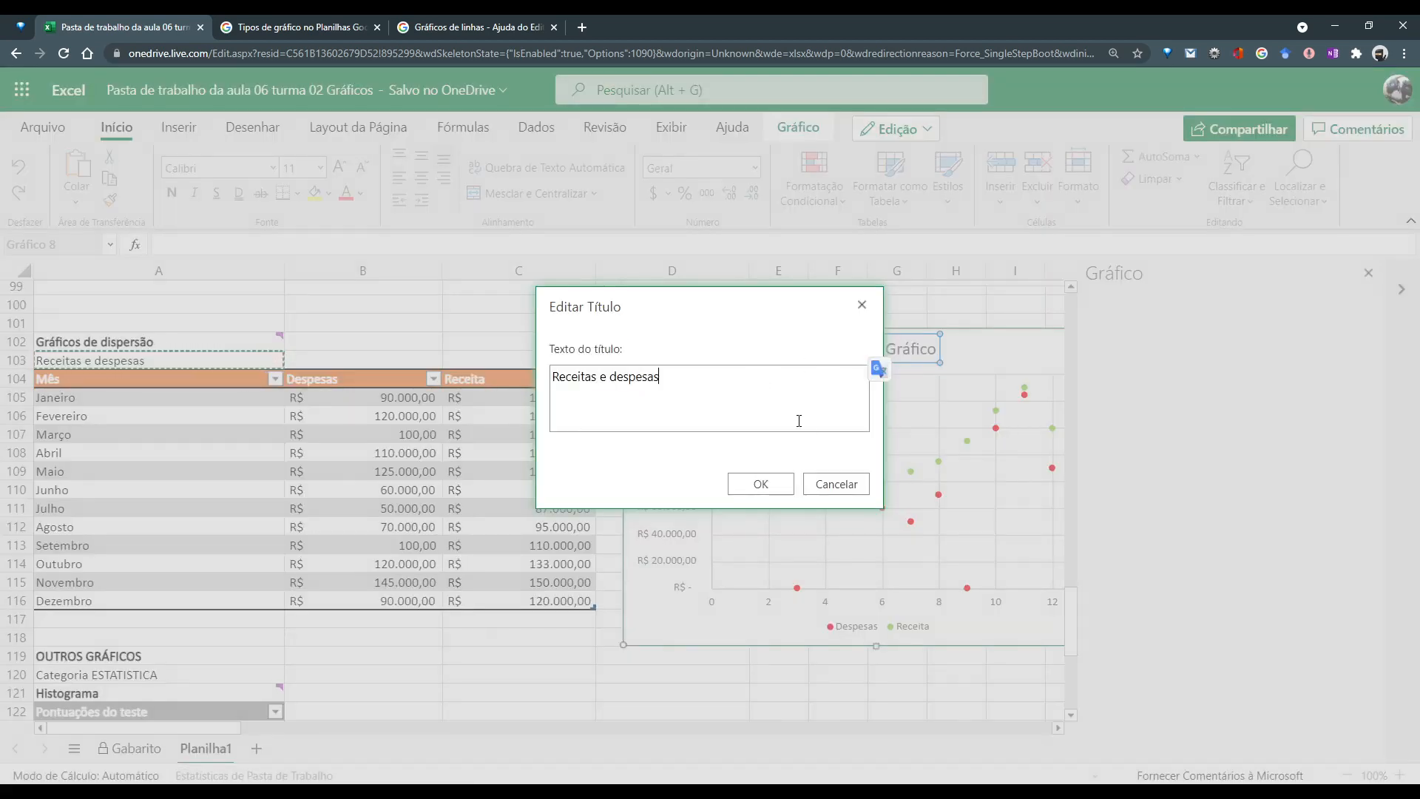
{"action": "left_click", "coordinate": [761, 485]}
{"action": "left_click", "coordinate": [746, 695]}
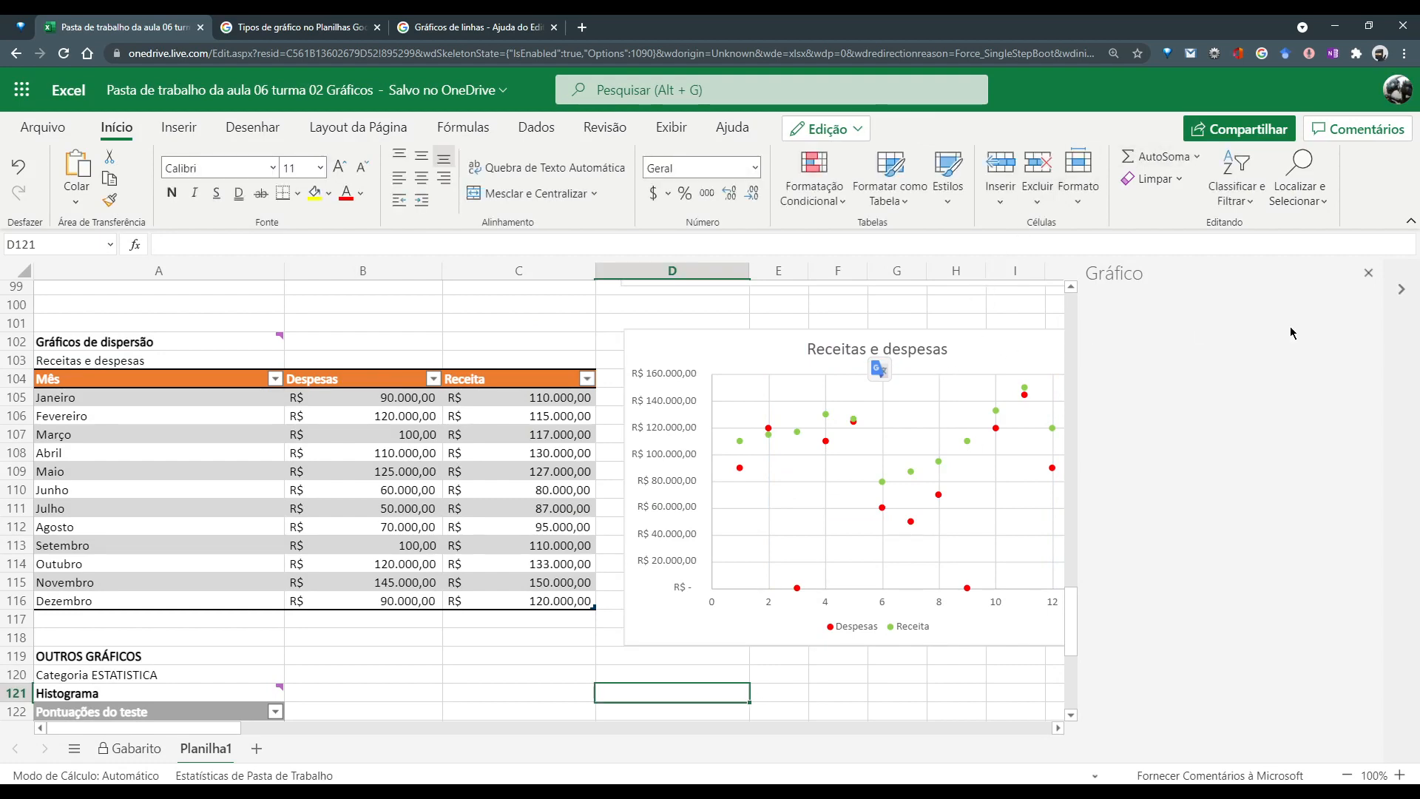
{"action": "left_click", "coordinate": [1368, 273]}
Examine the Histograma example section, the additional chart types available for insertion, and the comment on A121
{"action": "scroll", "coordinate": [1103, 475], "scroll_direction": "down", "scroll_amount": 1}
{"action": "scroll", "coordinate": [1109, 483], "scroll_direction": "up", "scroll_amount": 2}
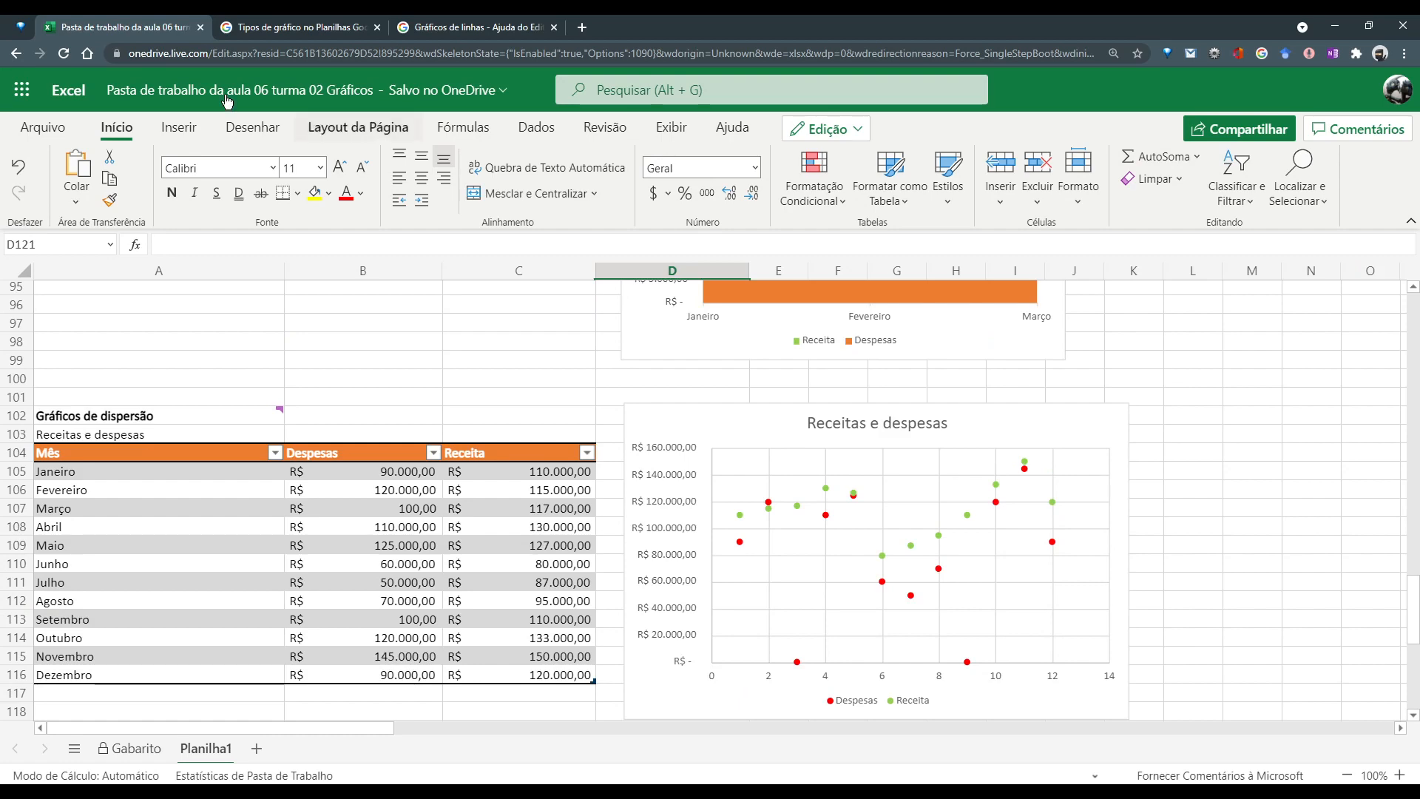
{"action": "scroll", "coordinate": [381, 295], "scroll_direction": "down", "scroll_amount": 4}
{"action": "scroll", "coordinate": [396, 415], "scroll_direction": "down", "scroll_amount": 4}
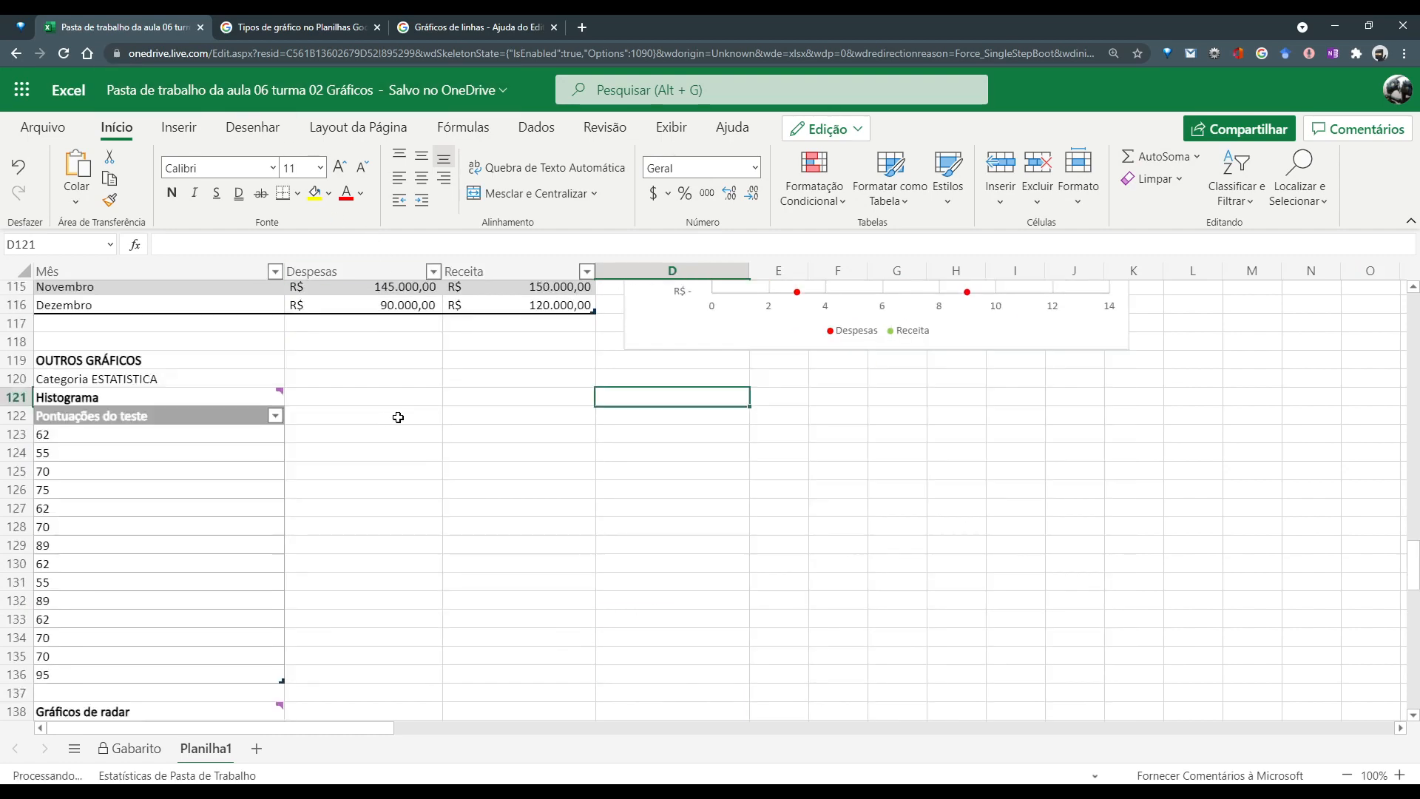
{"action": "scroll", "coordinate": [398, 417], "scroll_direction": "up", "scroll_amount": 1}
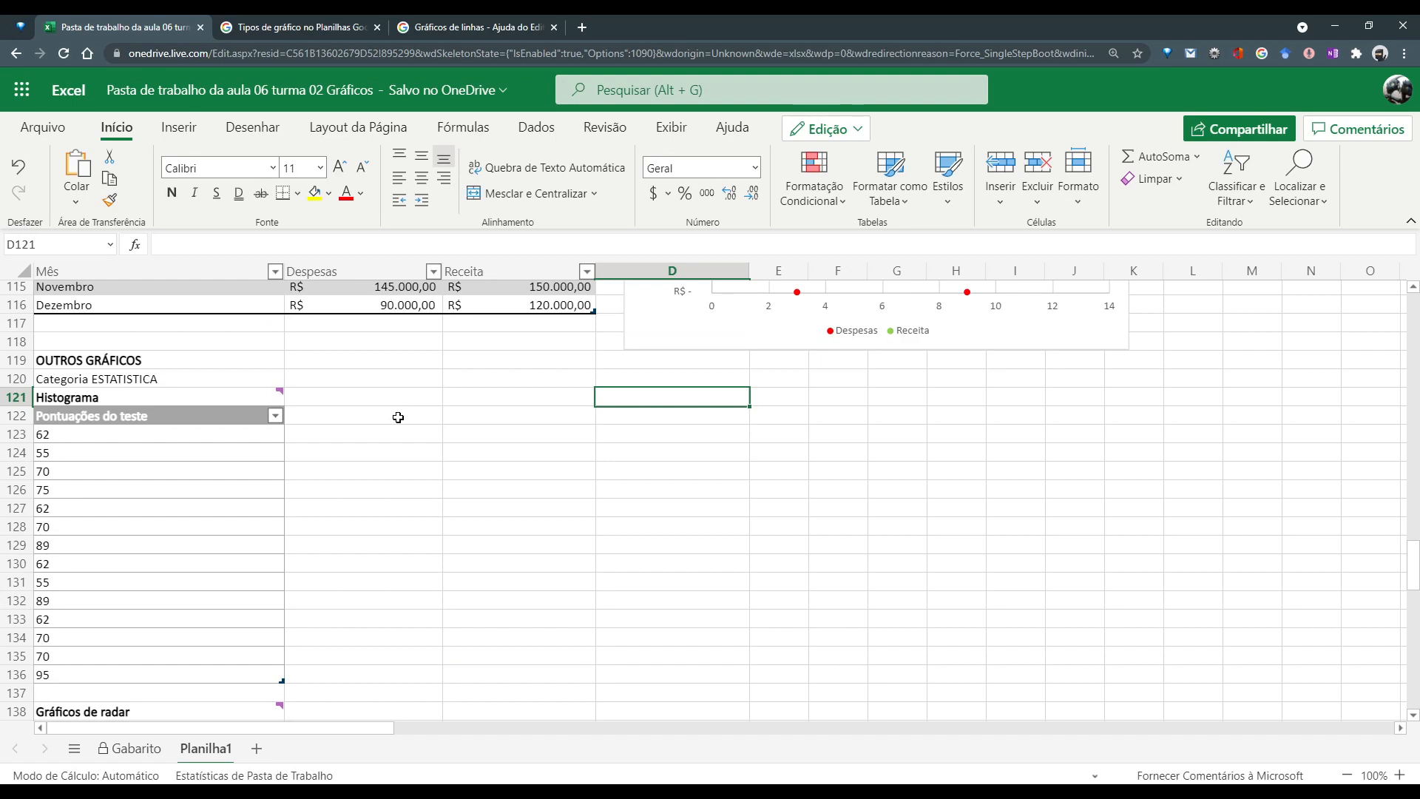
{"action": "left_click", "coordinate": [179, 127]}
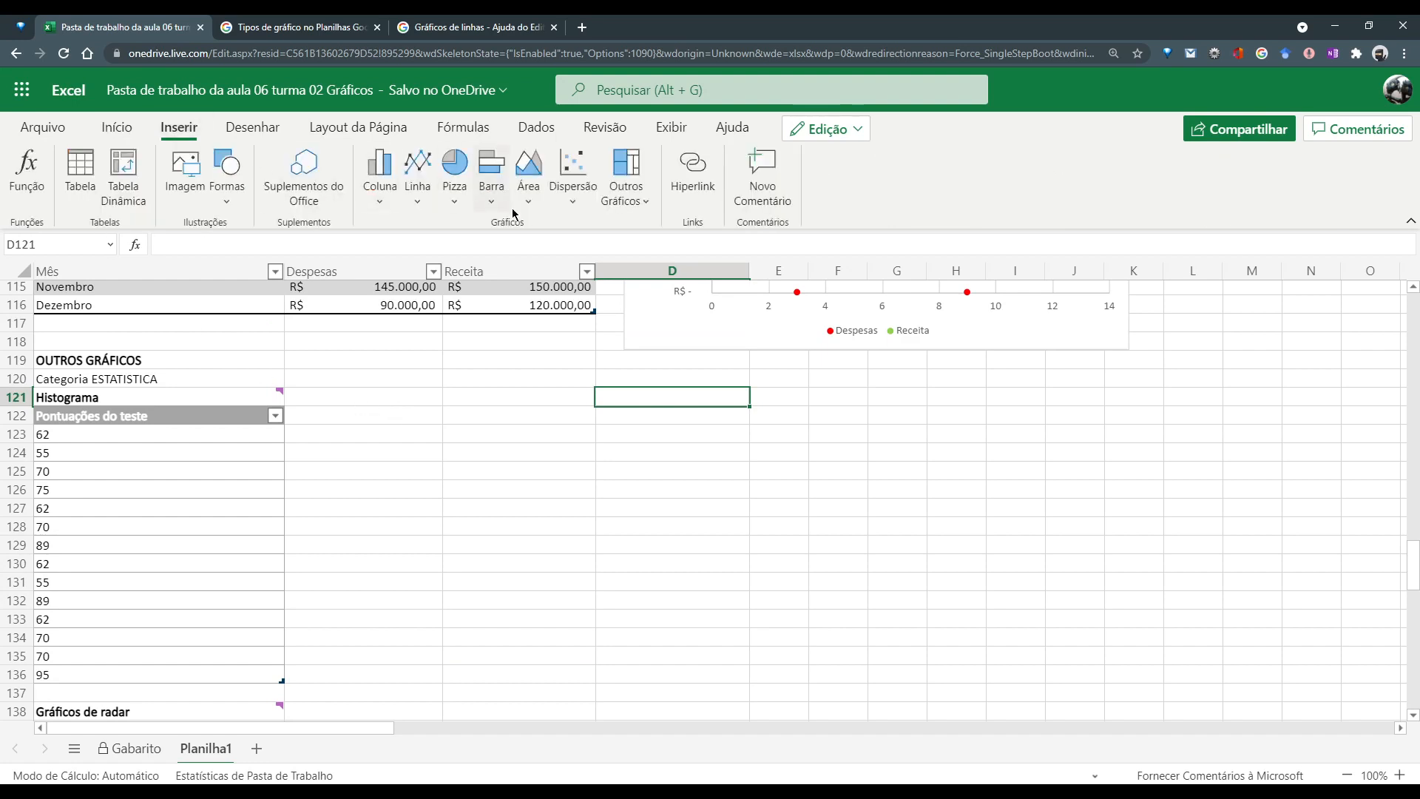
{"action": "left_click", "coordinate": [621, 191]}
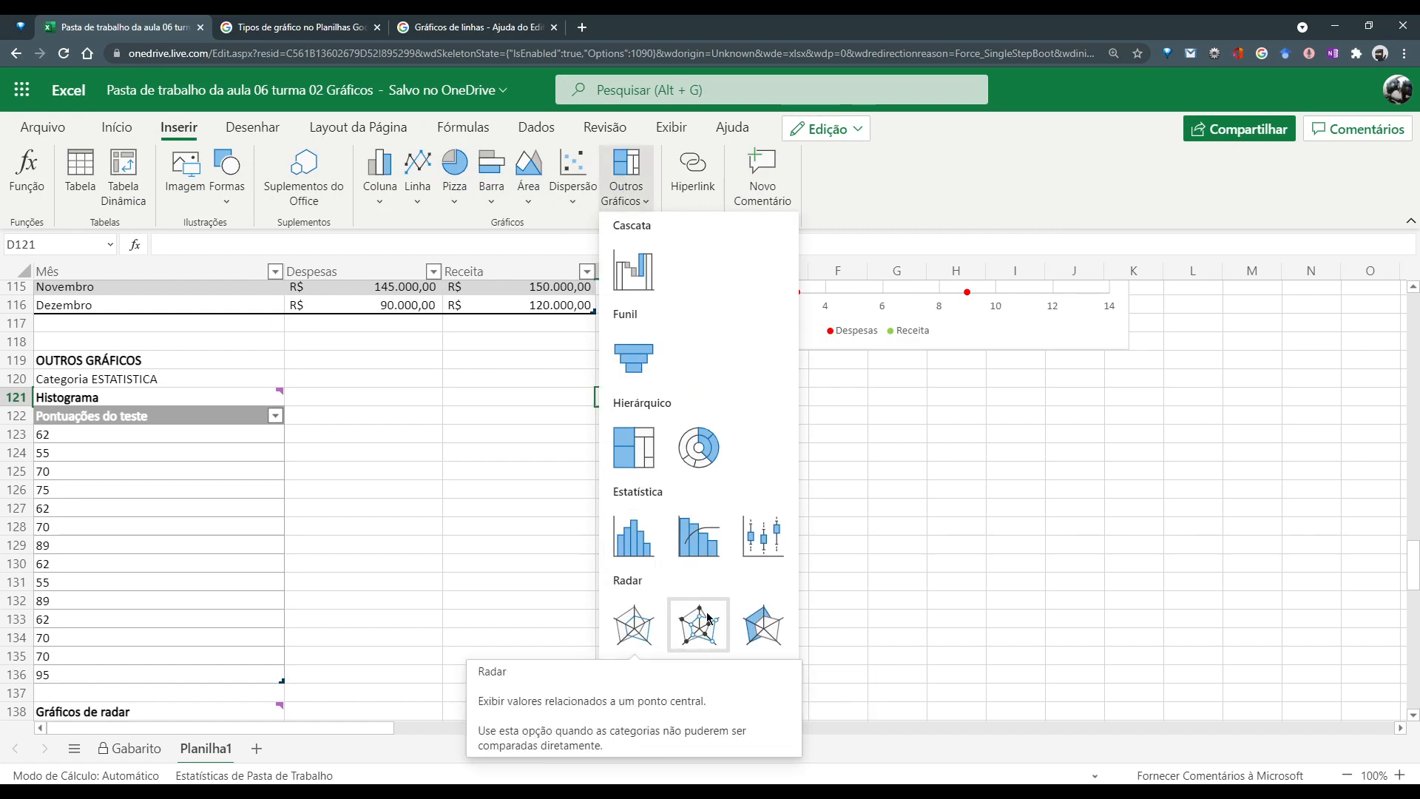
{"action": "left_click", "coordinate": [414, 512]}
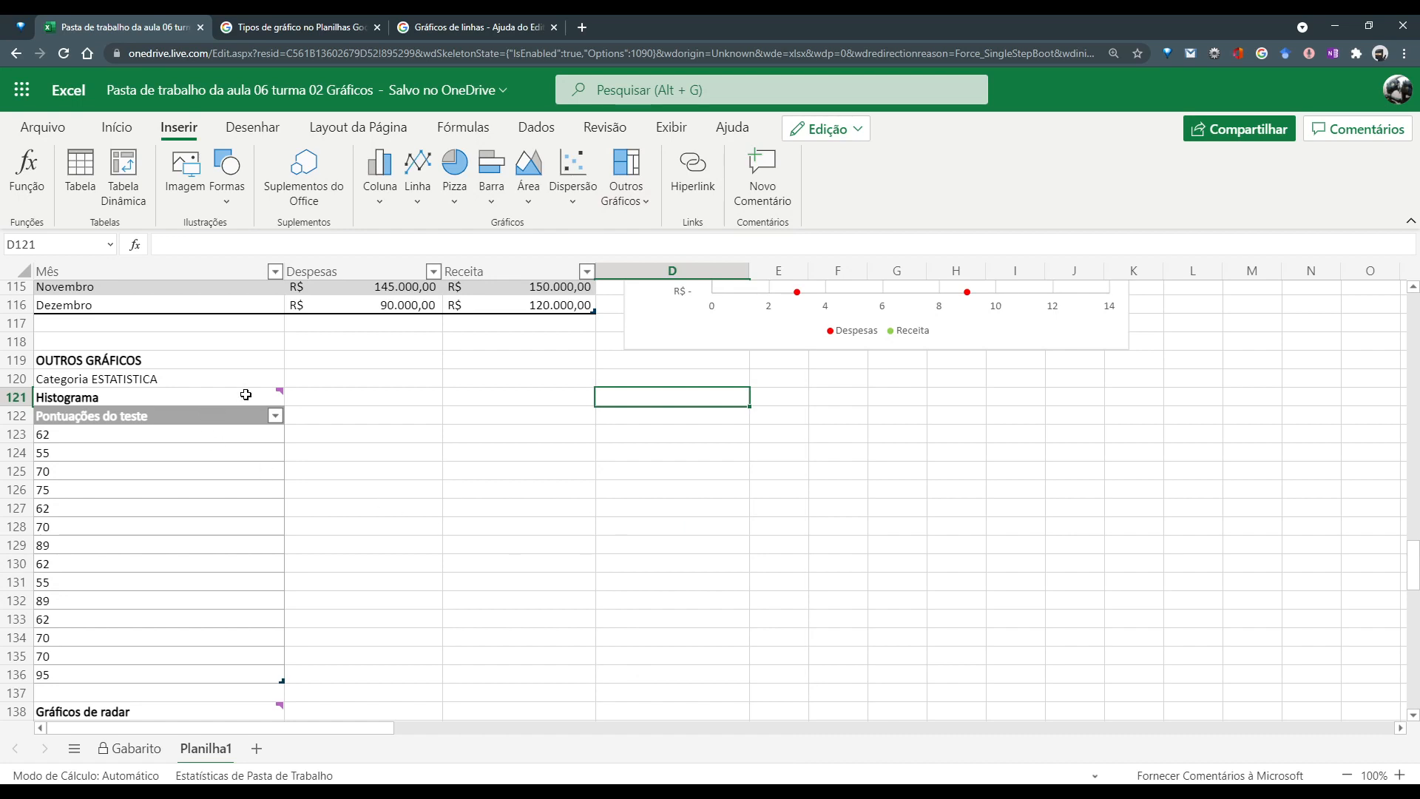
{"action": "mouse_move", "coordinate": [267, 395]}
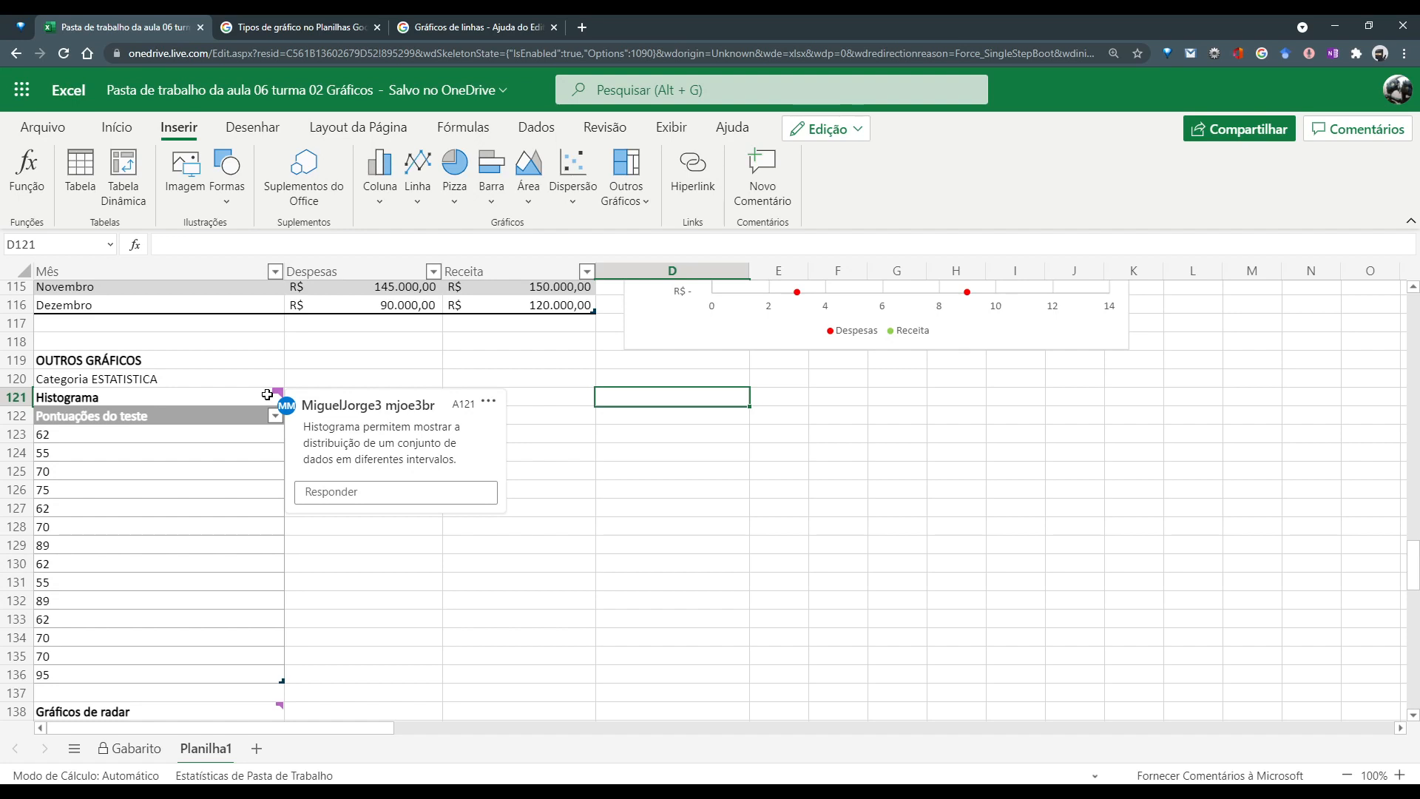
Insert a histogram chart from the Pontuações do teste data in A122:A136
{"action": "left_click_drag", "start_coordinate": [228, 410], "coordinate": [228, 681]}
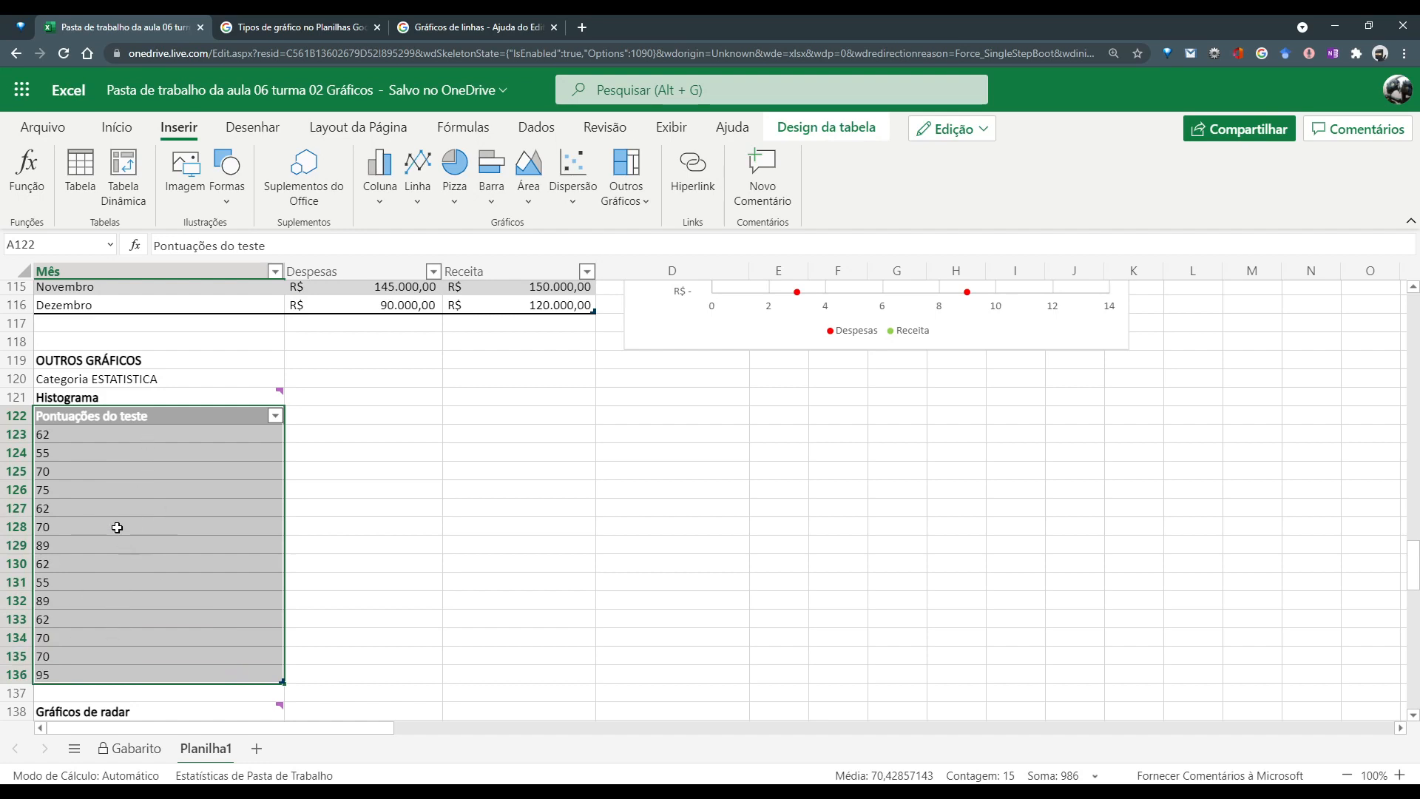
{"action": "left_click", "coordinate": [625, 189]}
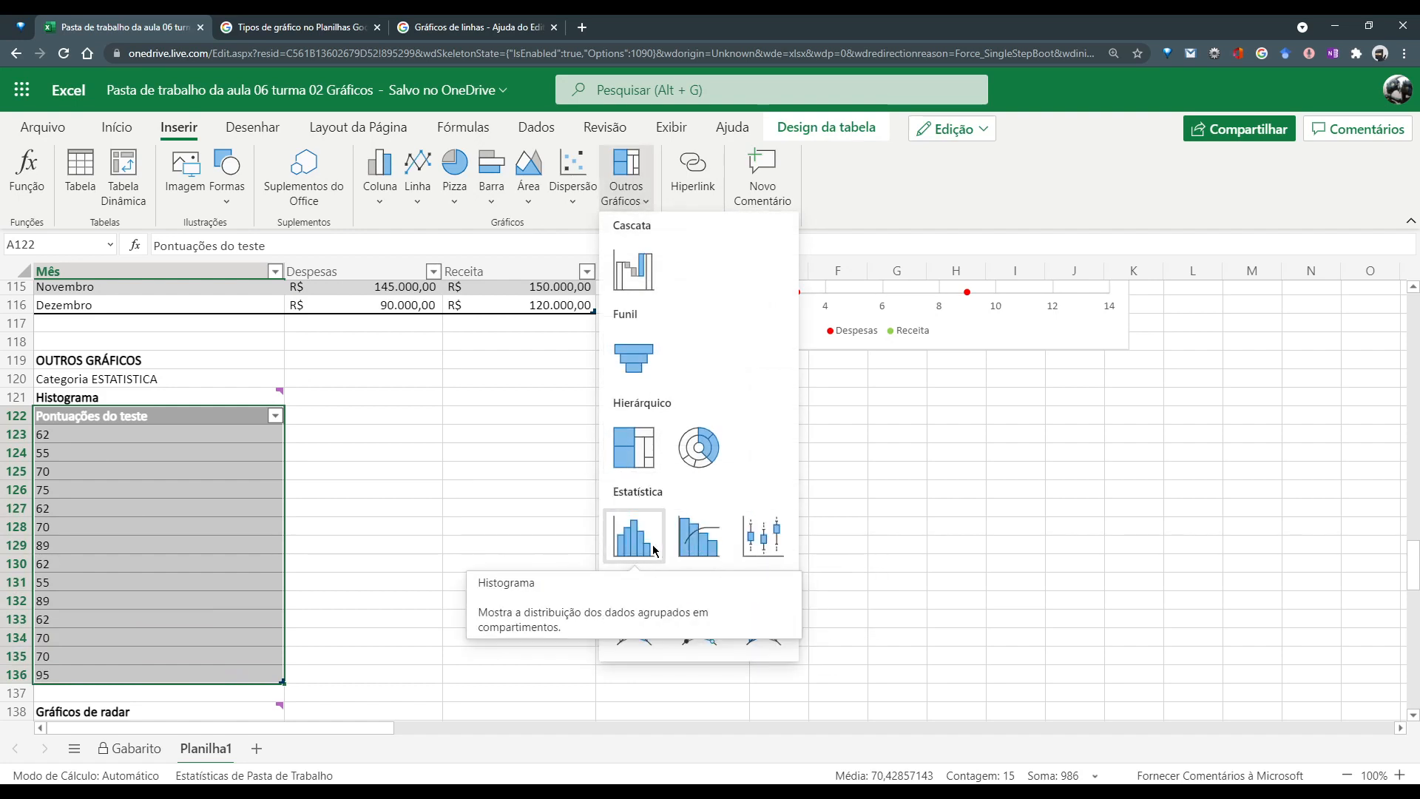
{"action": "left_click", "coordinate": [647, 548]}
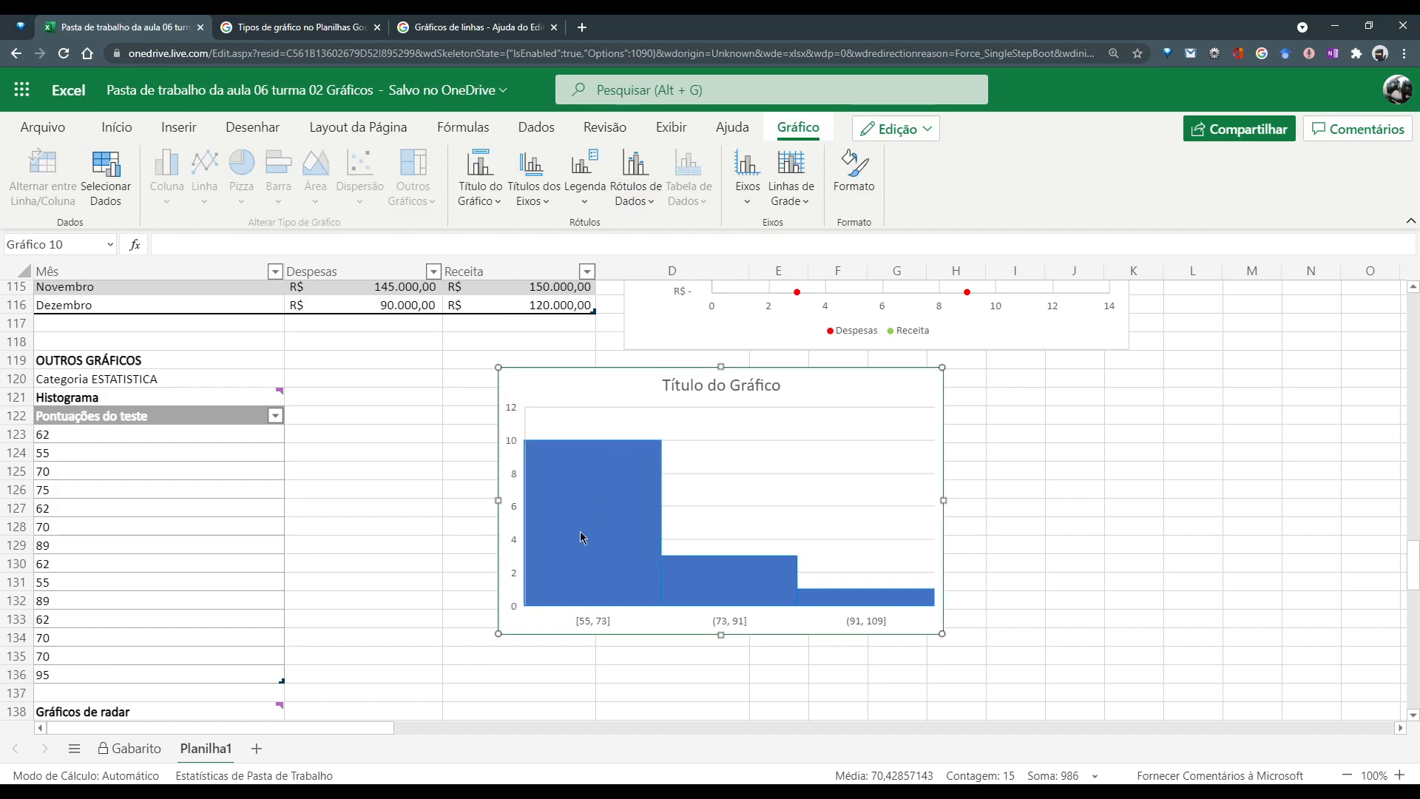
Move the histogram closer to its data table and replace its title with the text copied from A122, "Pontuações do teste"
{"action": "left_click_drag", "start_coordinate": [671, 634], "coordinate": [592, 618]}
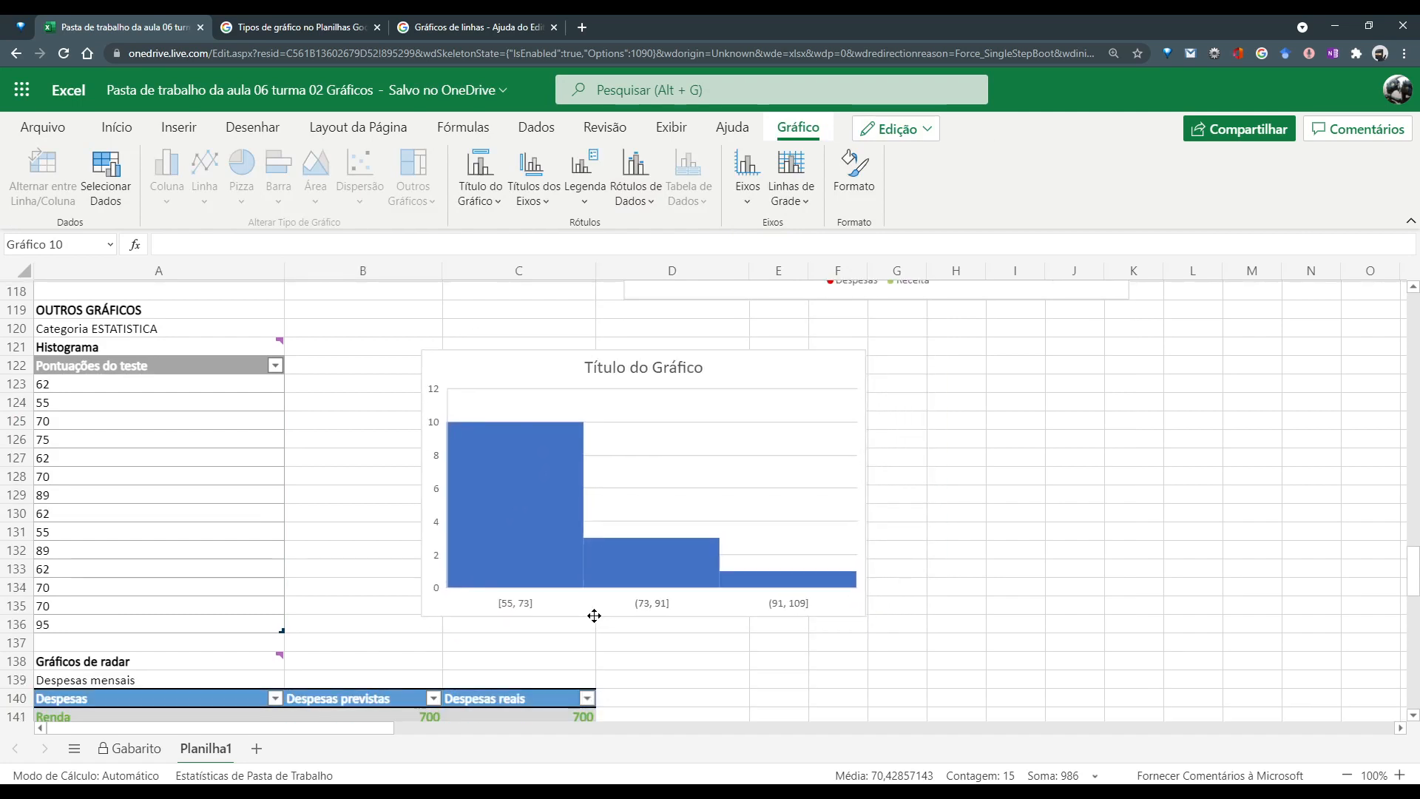
{"action": "left_click", "coordinate": [209, 327]}
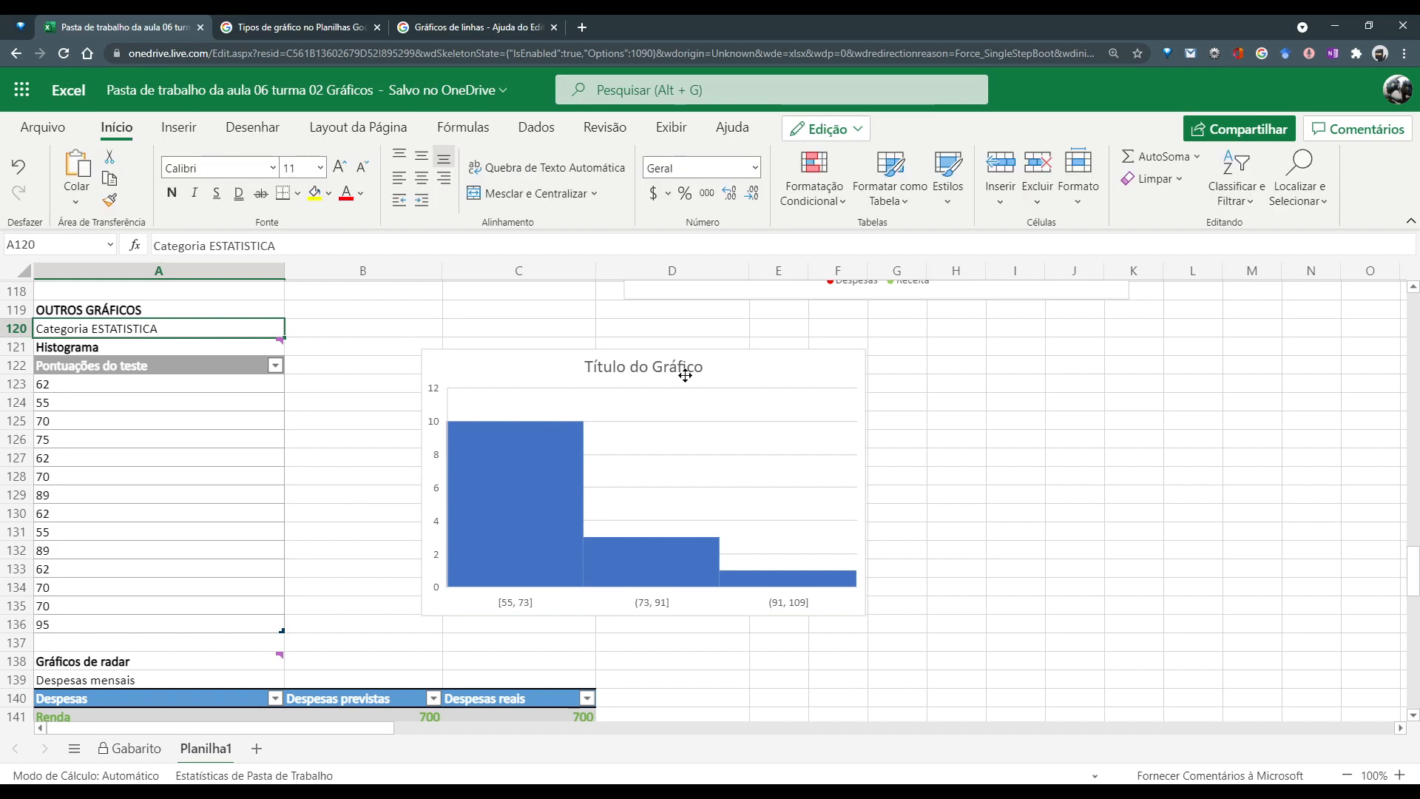
{"action": "left_click", "coordinate": [163, 372]}
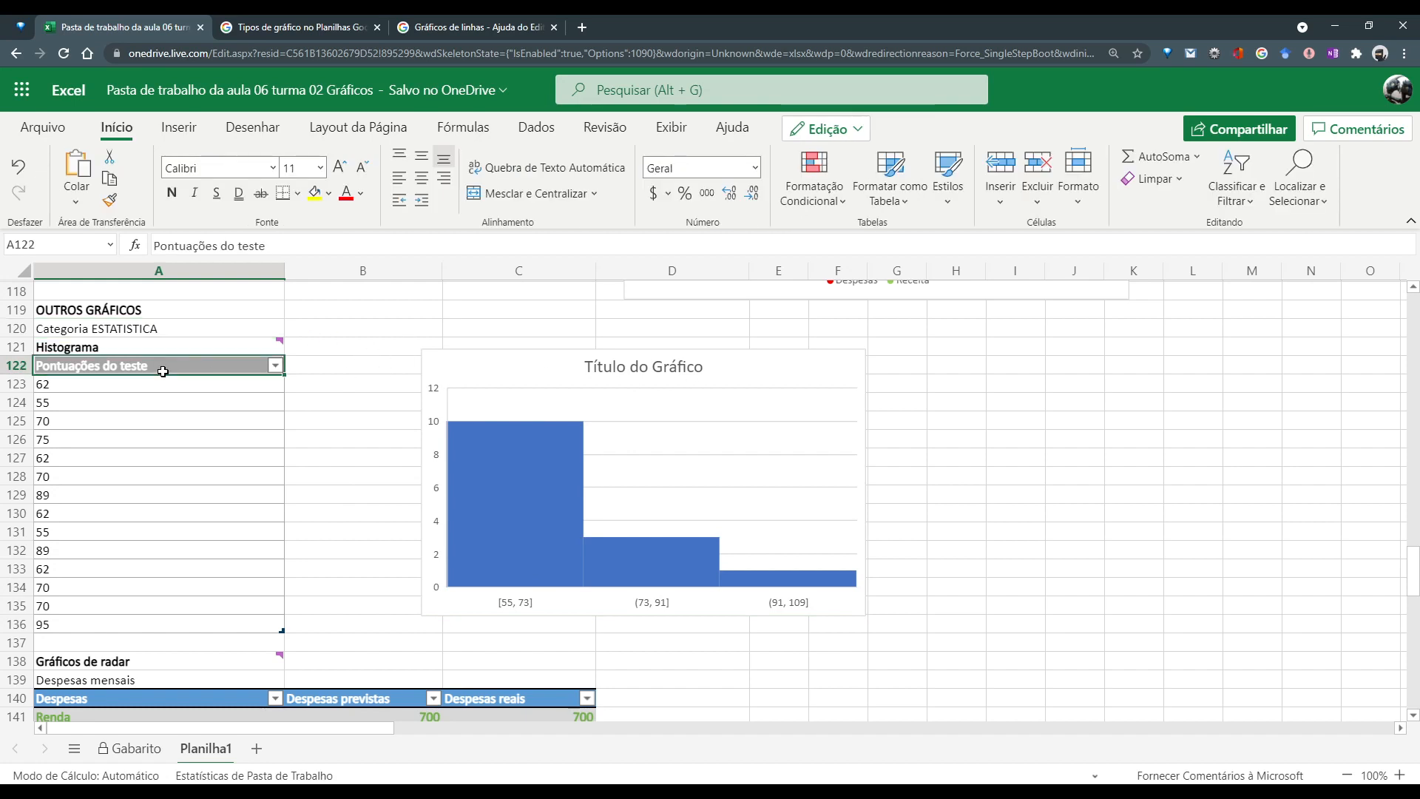
{"action": "key", "text": "ctrl+c"}
{"action": "double_click", "coordinate": [636, 373]}
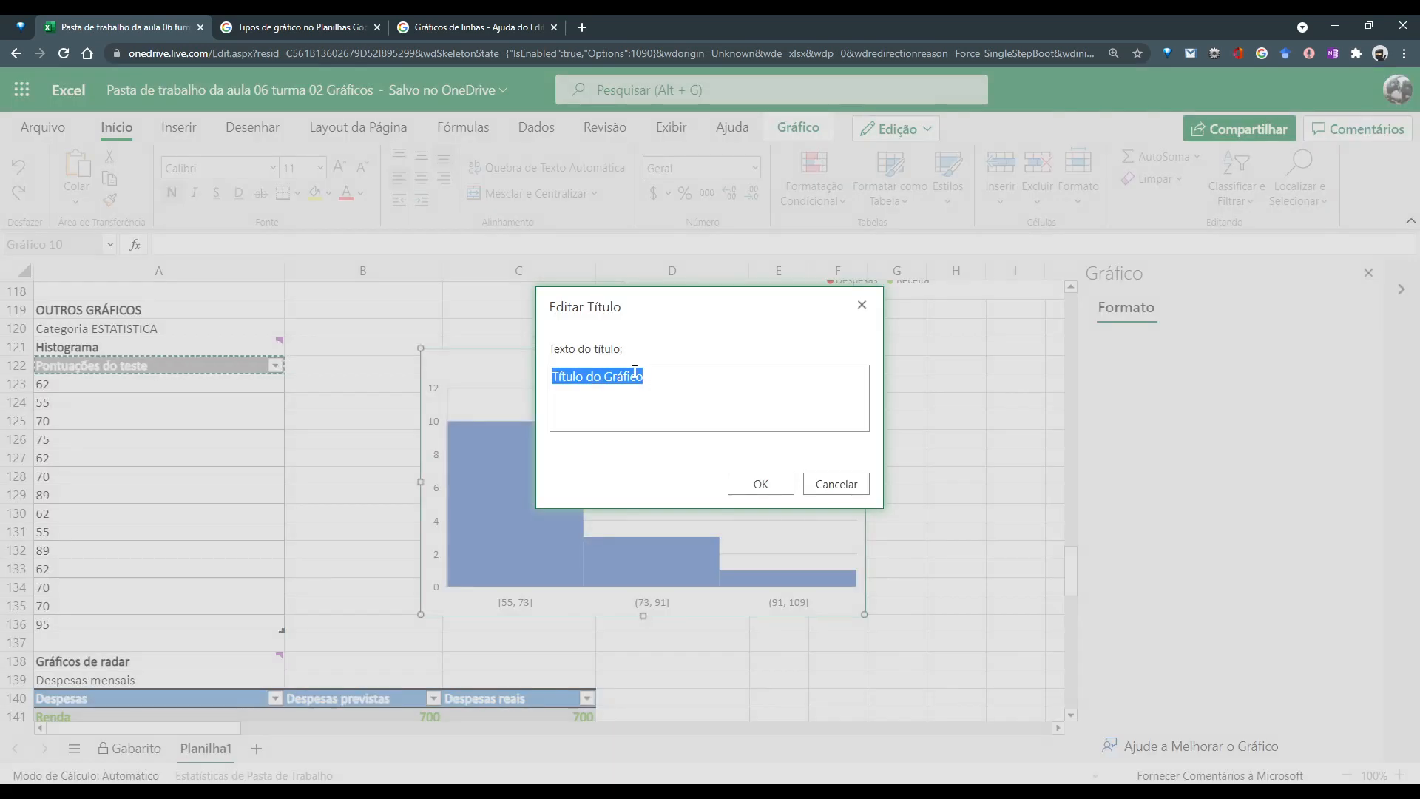
{"action": "key", "text": "ctrl+v"}
{"action": "left_click", "coordinate": [762, 485]}
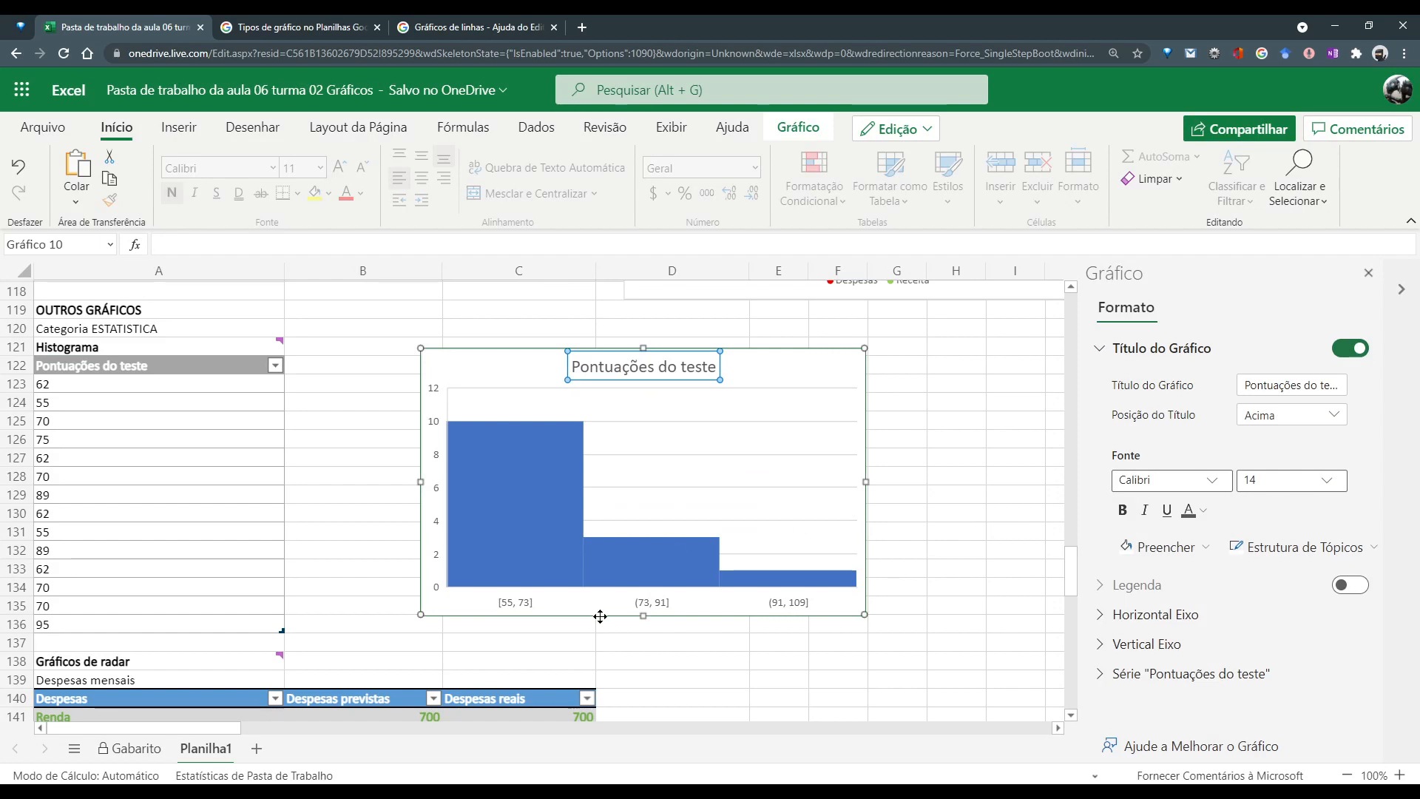
{"action": "left_click", "coordinate": [140, 403]}
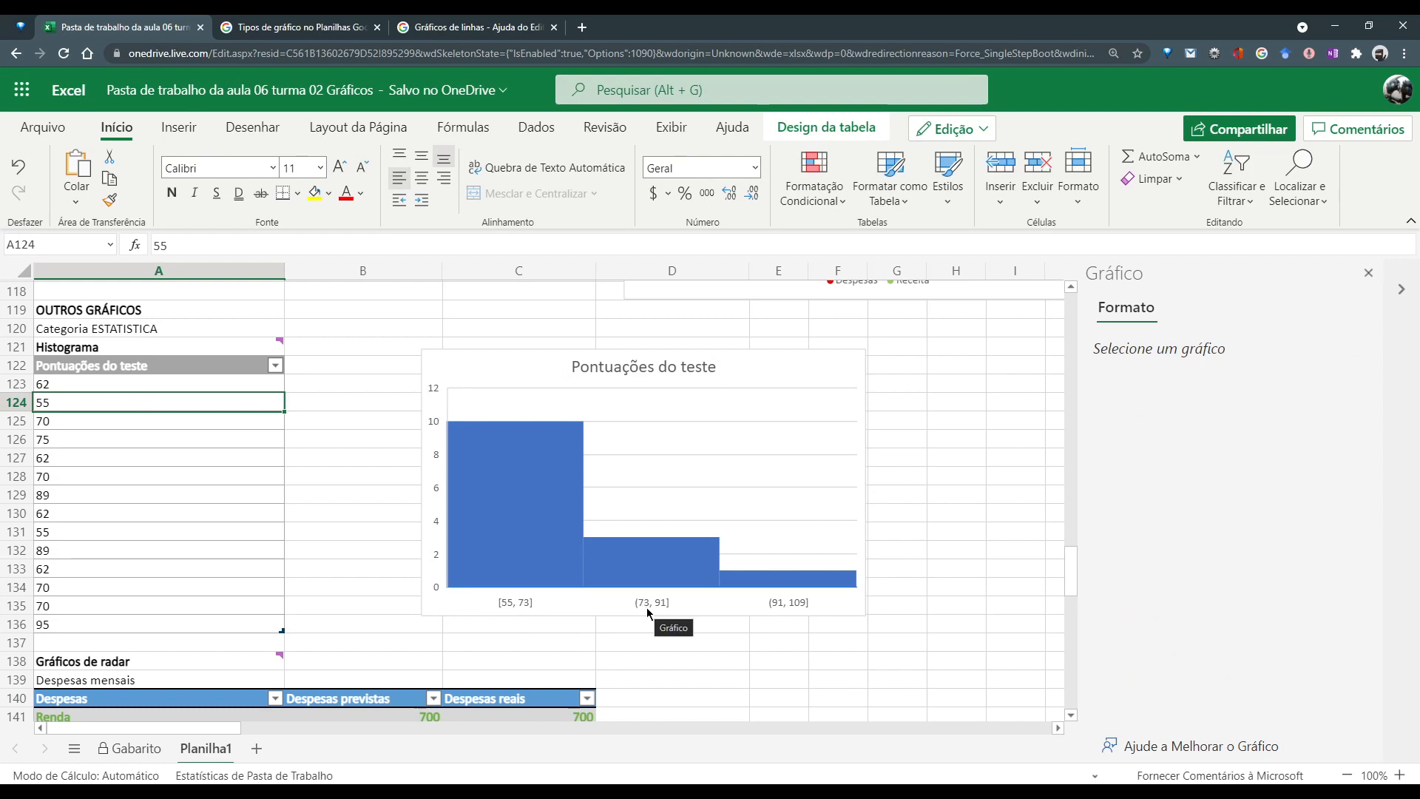
Set the bins of the histogram's Pontuações do teste series to Por Categoria
{"action": "left_click", "coordinate": [544, 520]}
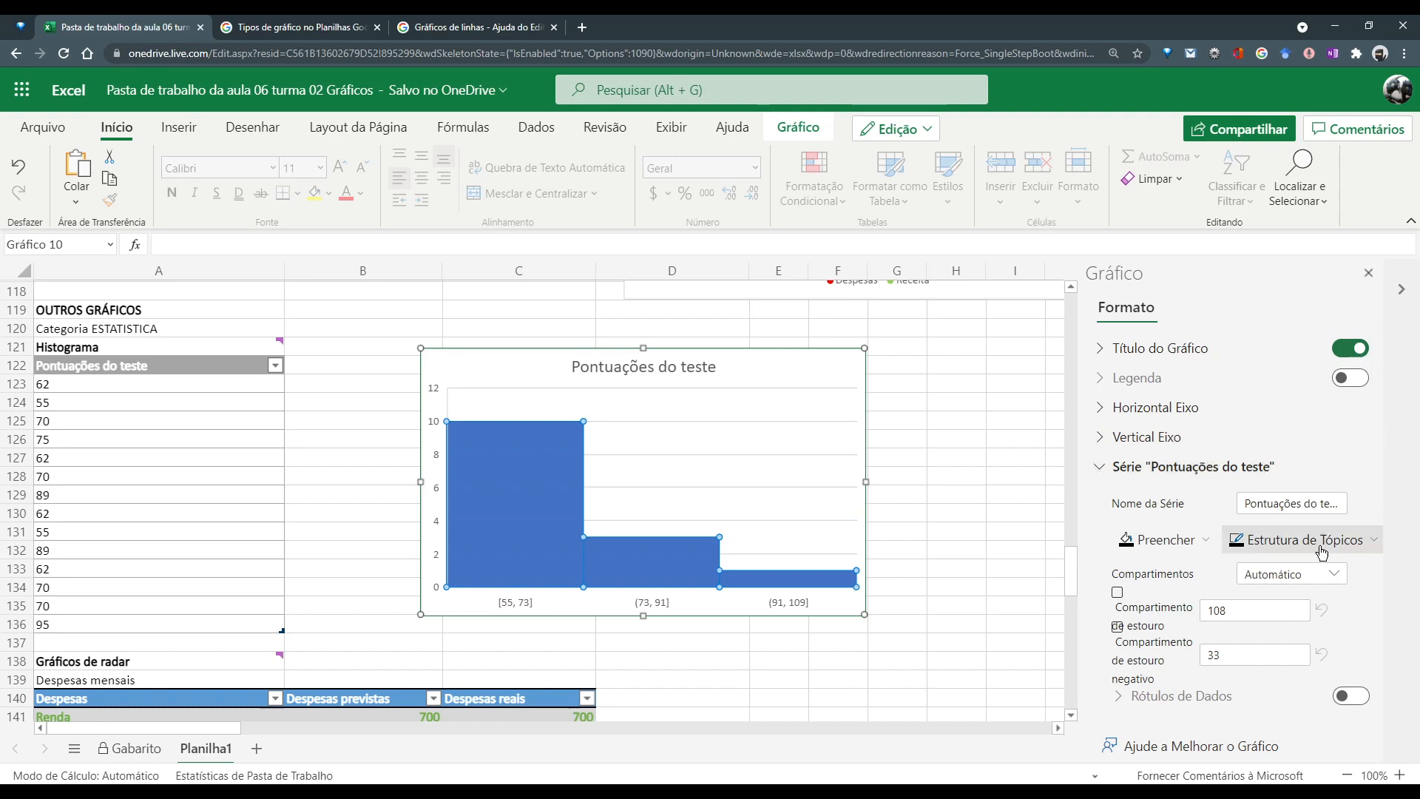
{"action": "left_click", "coordinate": [1317, 577]}
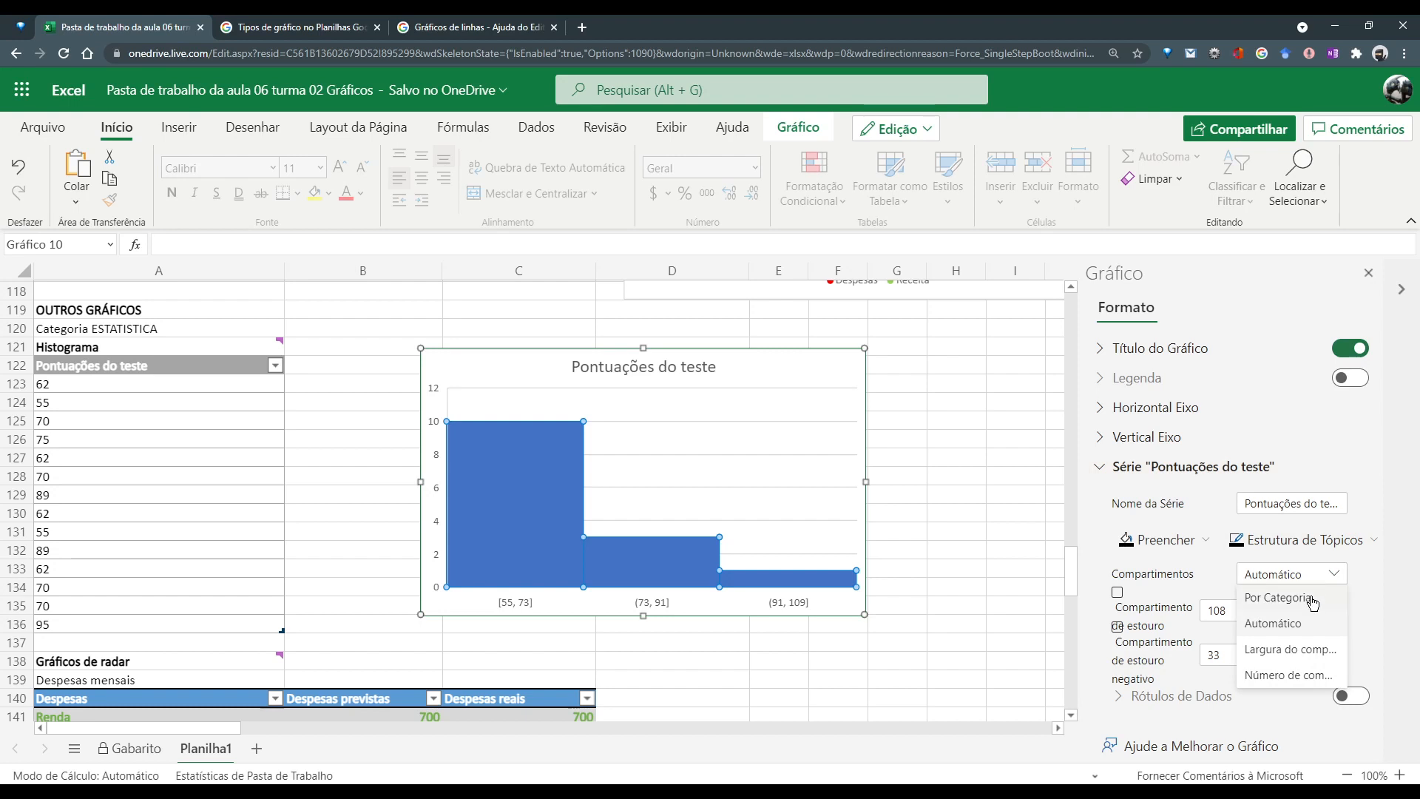
{"action": "left_click", "coordinate": [1312, 603]}
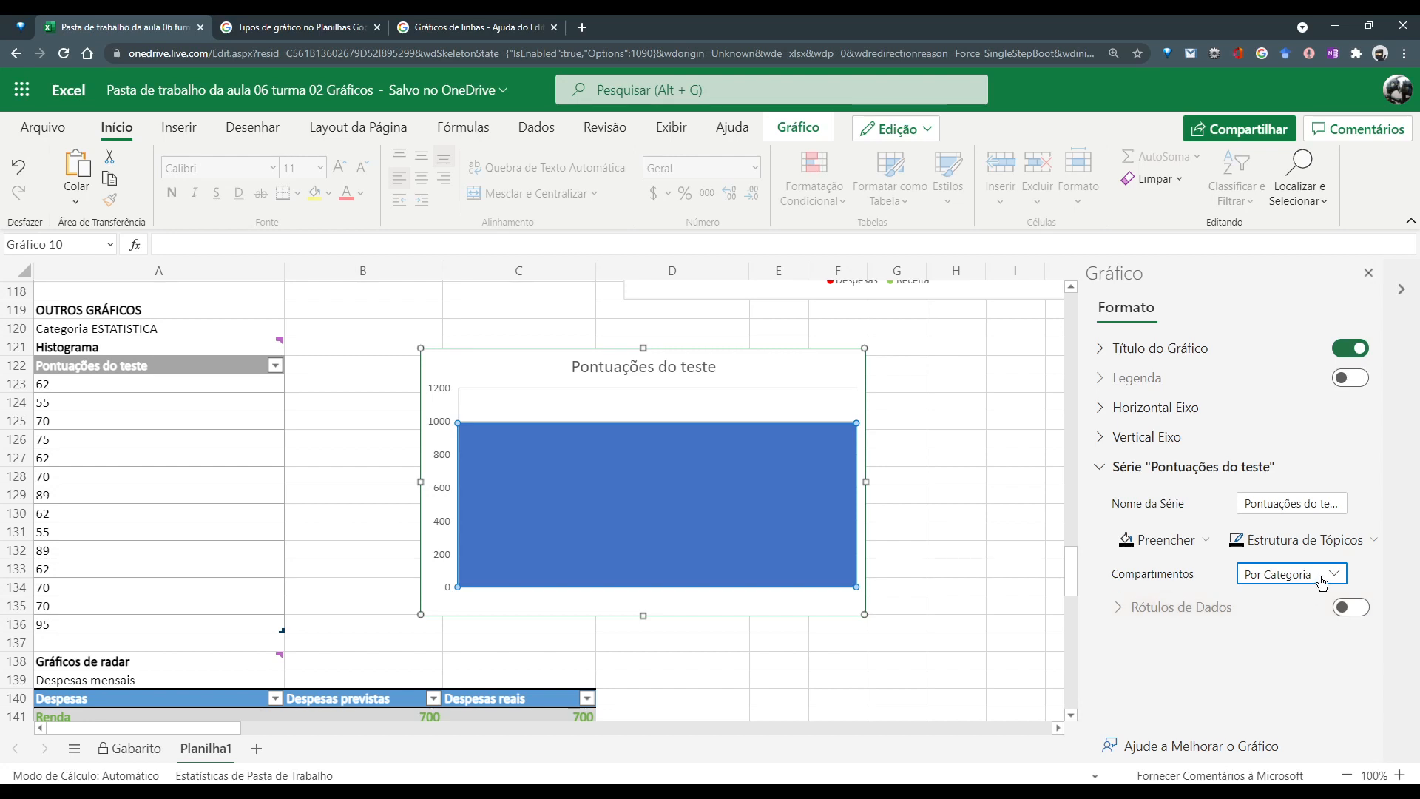
Switch the histogram's binning to number of bins and set it to 4
{"action": "left_click", "coordinate": [1321, 583]}
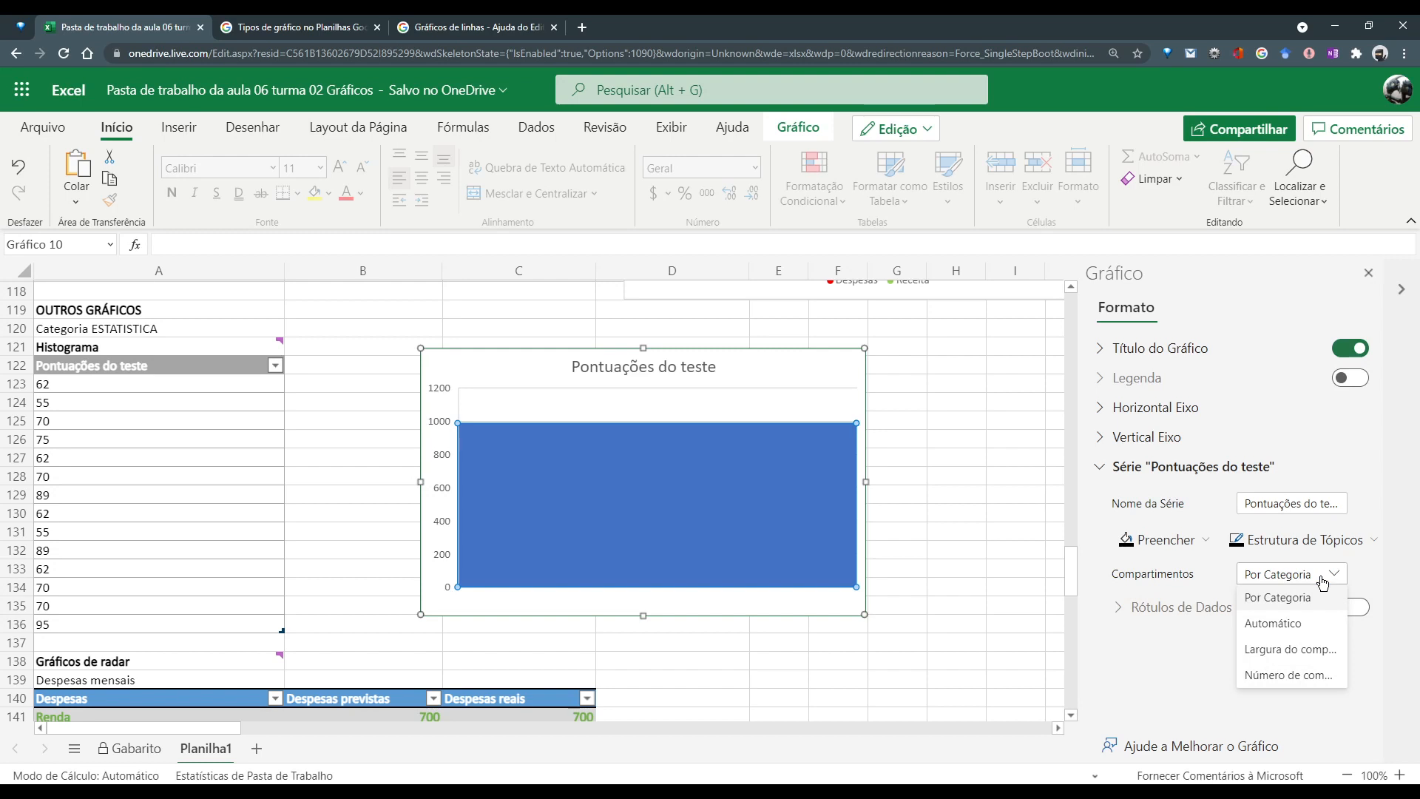
{"action": "left_click", "coordinate": [1287, 674]}
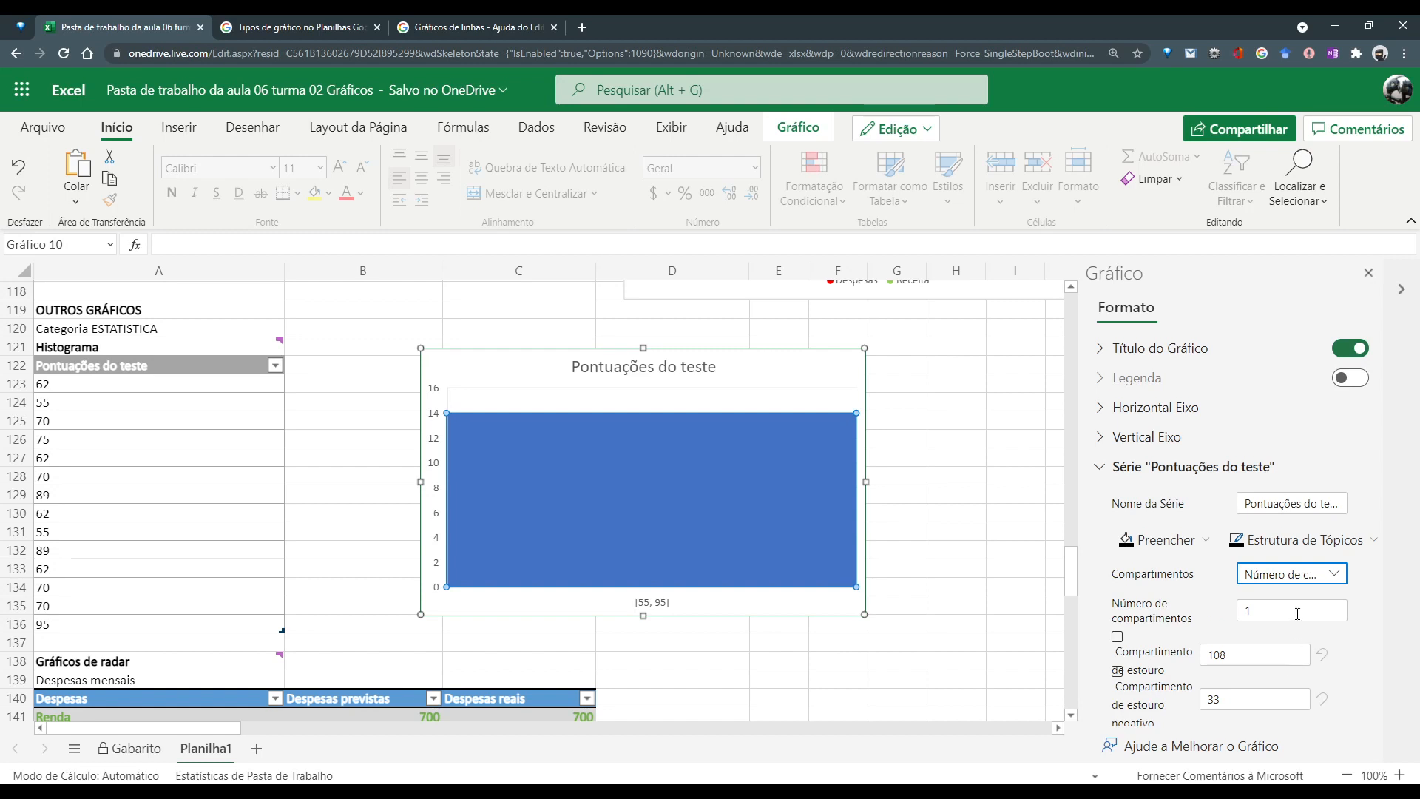
{"action": "left_click", "coordinate": [1245, 612]}
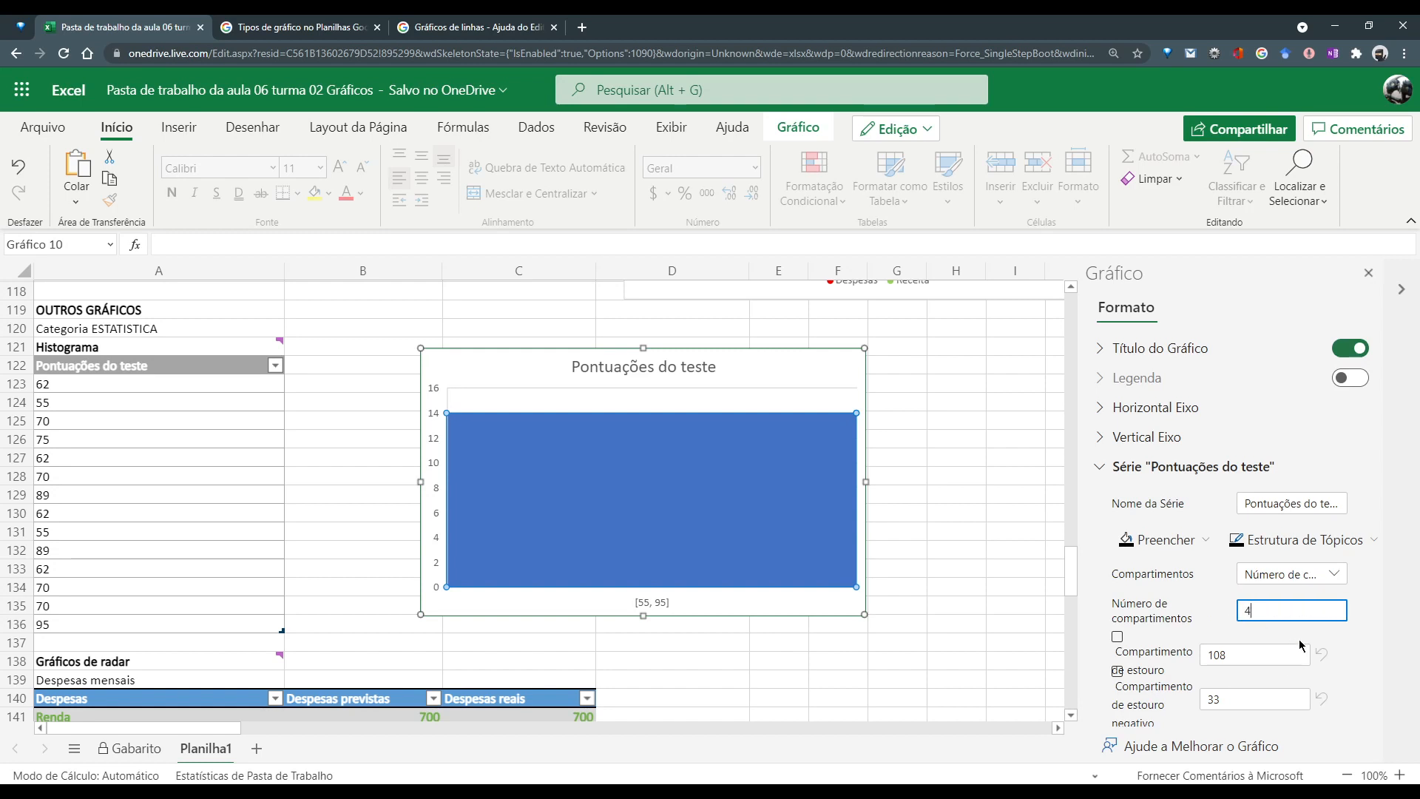
{"action": "key", "text": "Tab"}
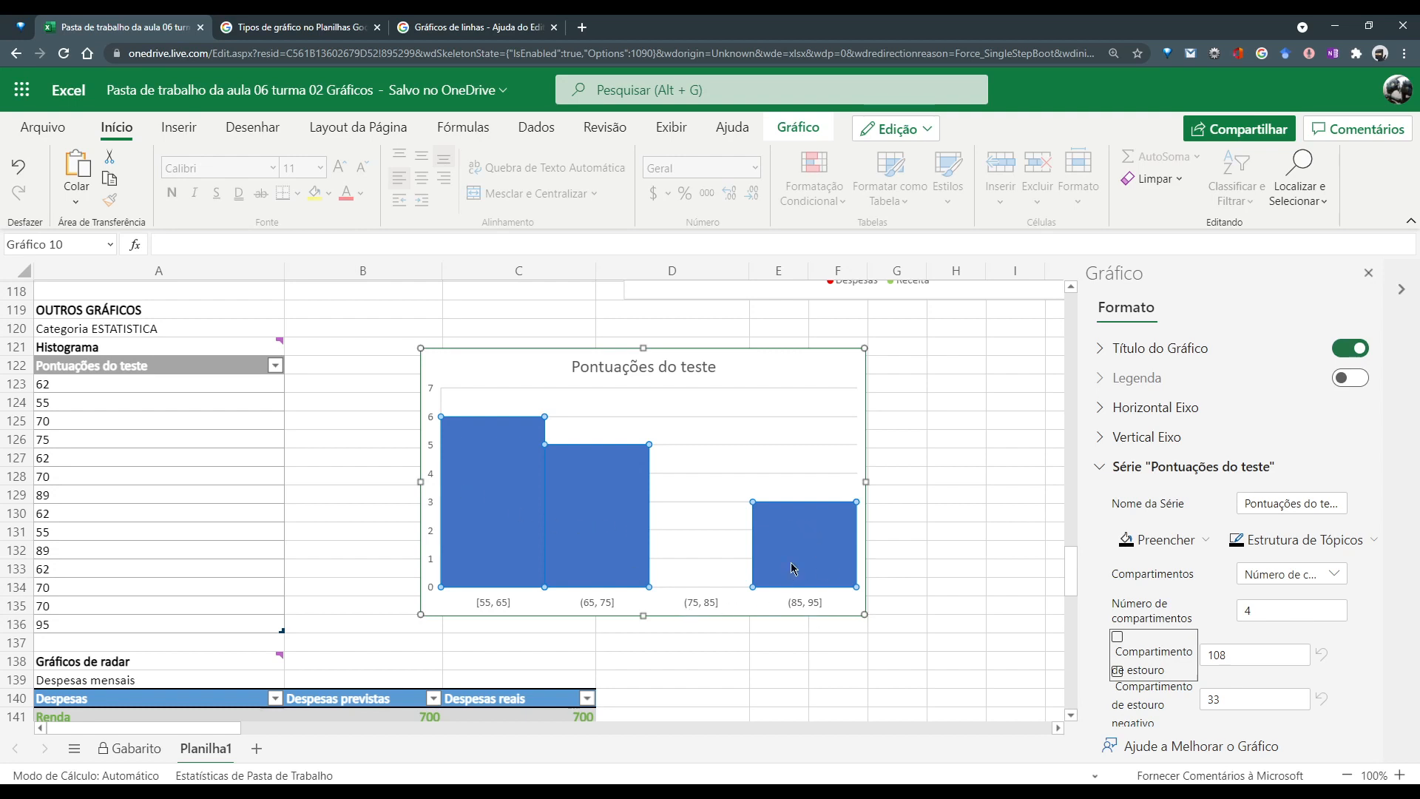
Switch the histogram's binning to bin width, set the width to 5, and deselect the chart
{"action": "left_click", "coordinate": [1335, 580]}
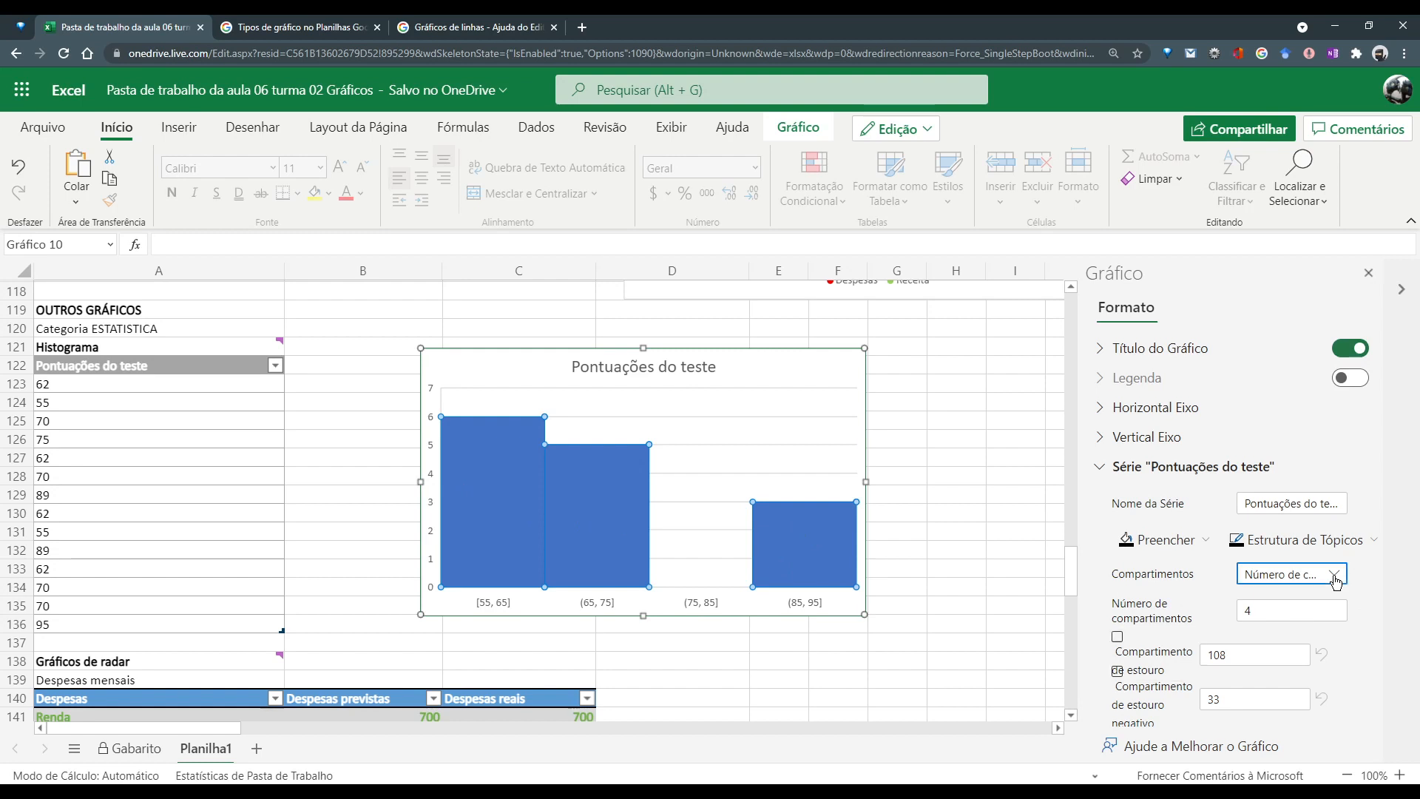
{"action": "left_click", "coordinate": [1311, 650]}
{"action": "left_click_drag", "start_coordinate": [1281, 609], "coordinate": [1242, 610]}
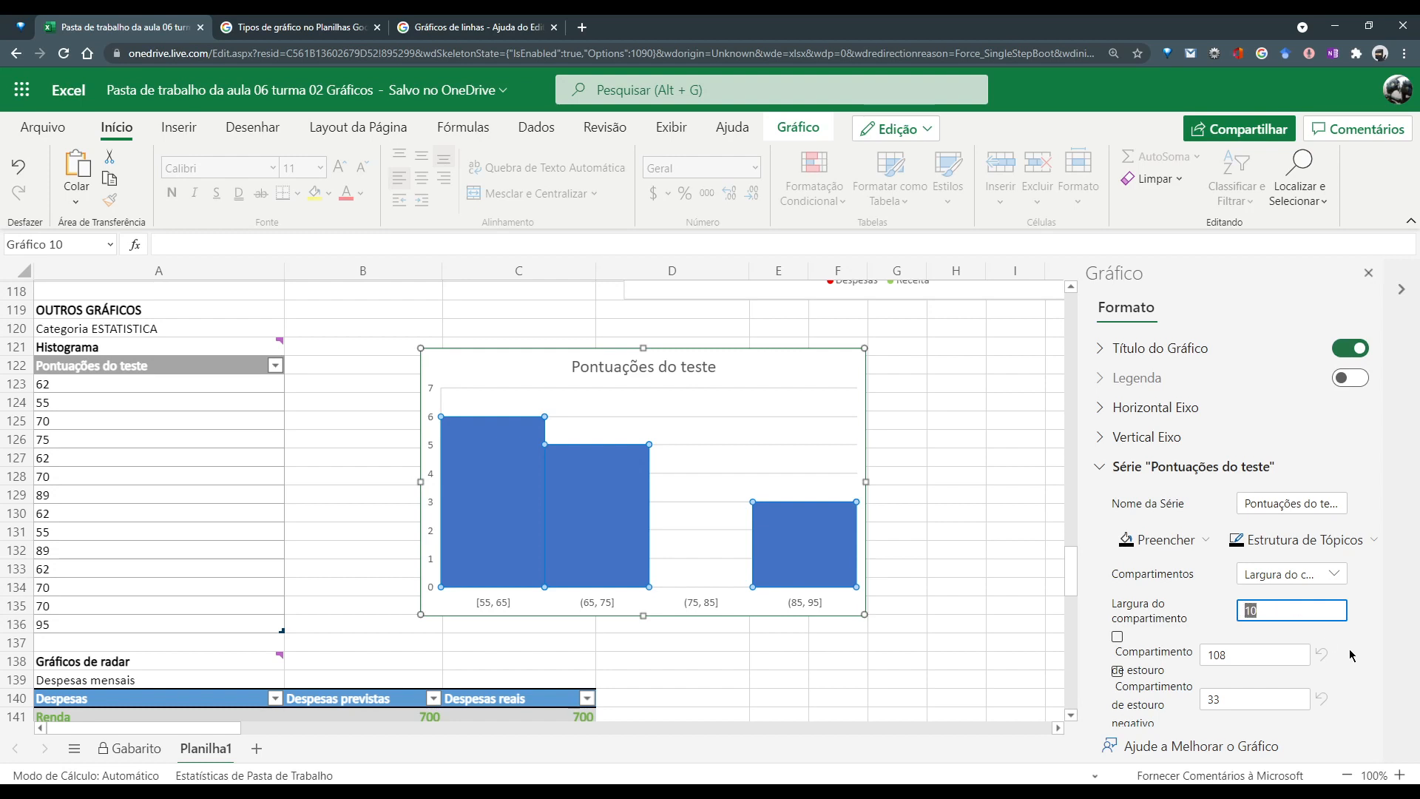
{"action": "type", "text": "5"}
{"action": "key", "text": "Tab"}
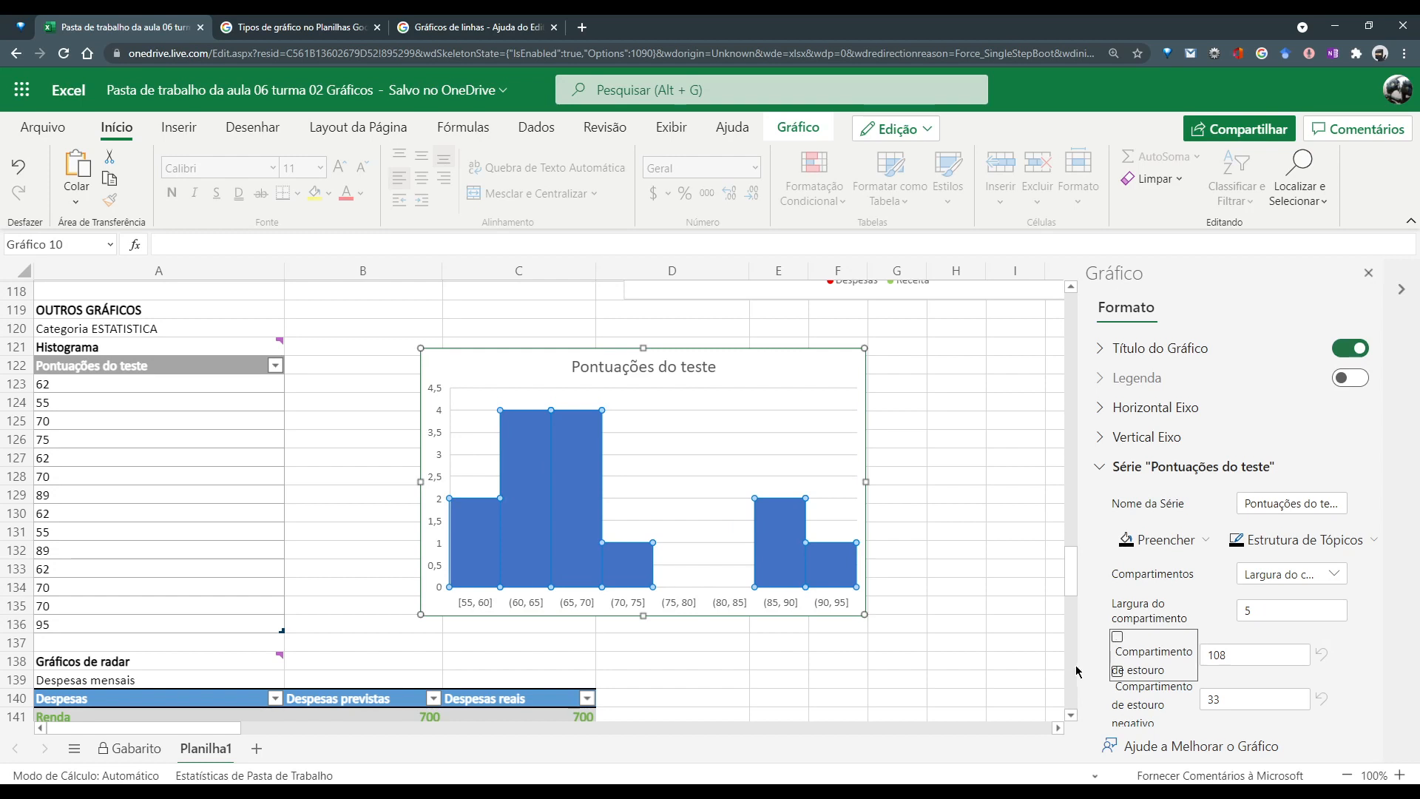
{"action": "left_click", "coordinate": [740, 664]}
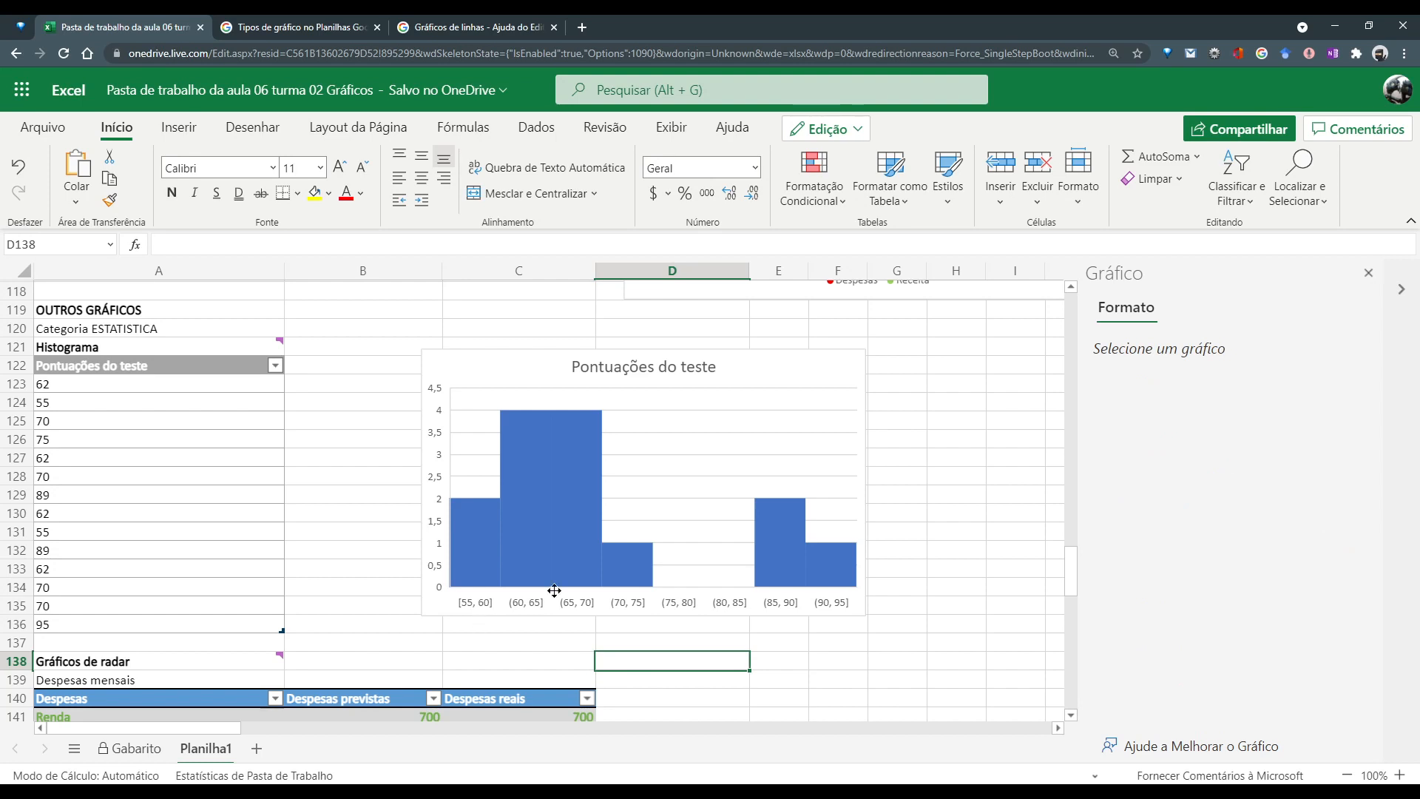
Try a maximum limit of 10 on the histogram's vertical axis and reset the limit to its automatic value
{"action": "left_click", "coordinate": [491, 553]}
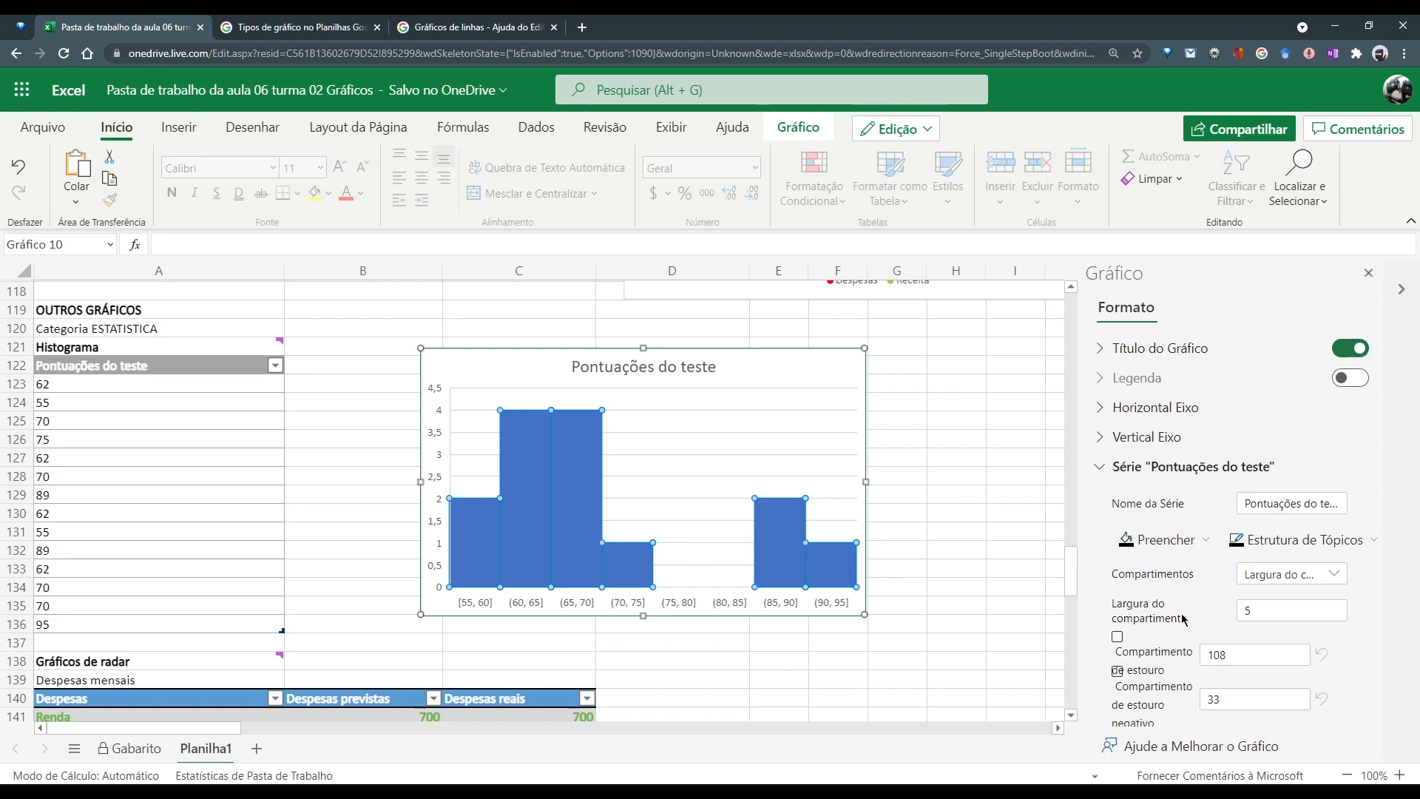
{"action": "scroll", "coordinate": [1194, 602], "scroll_direction": "down", "scroll_amount": 1}
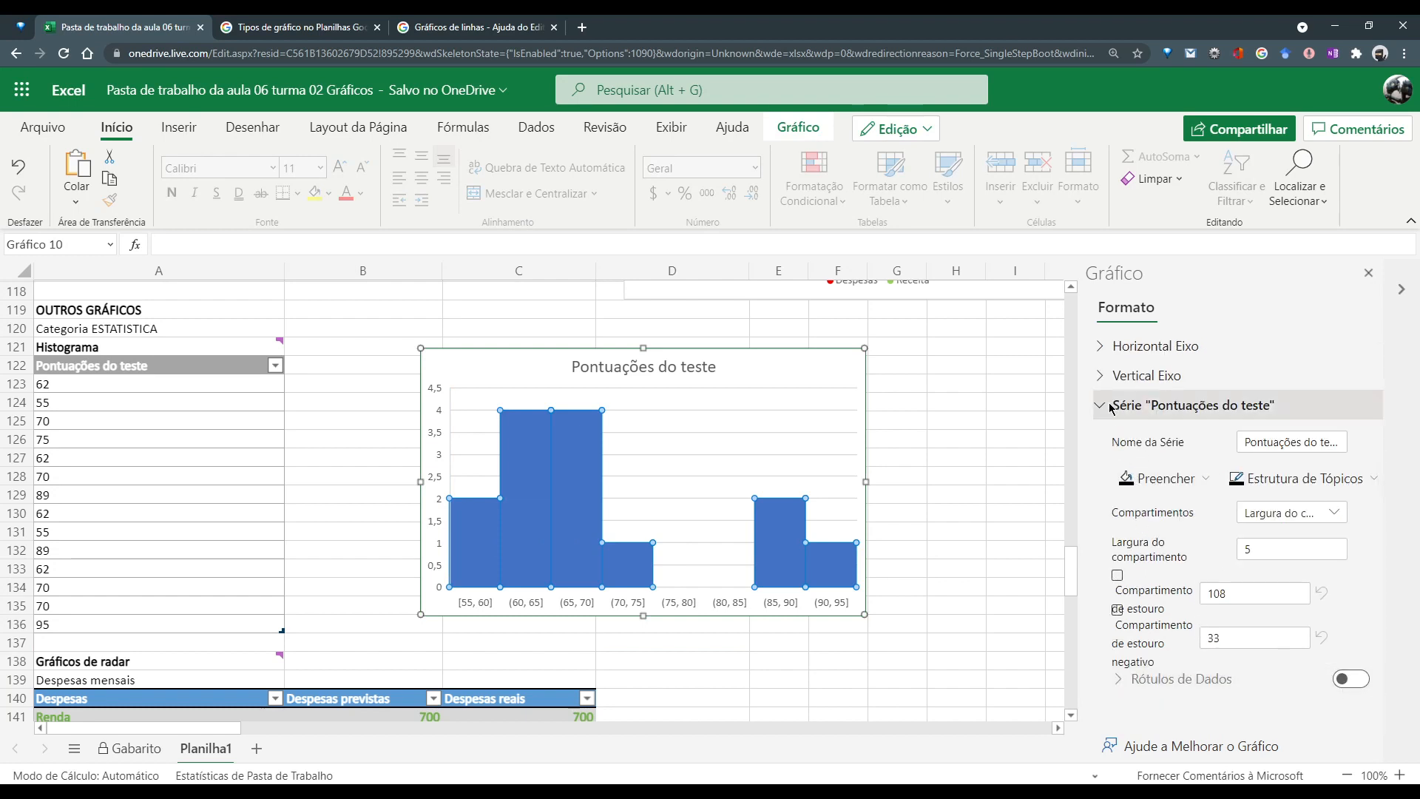
{"action": "left_click", "coordinate": [1103, 378]}
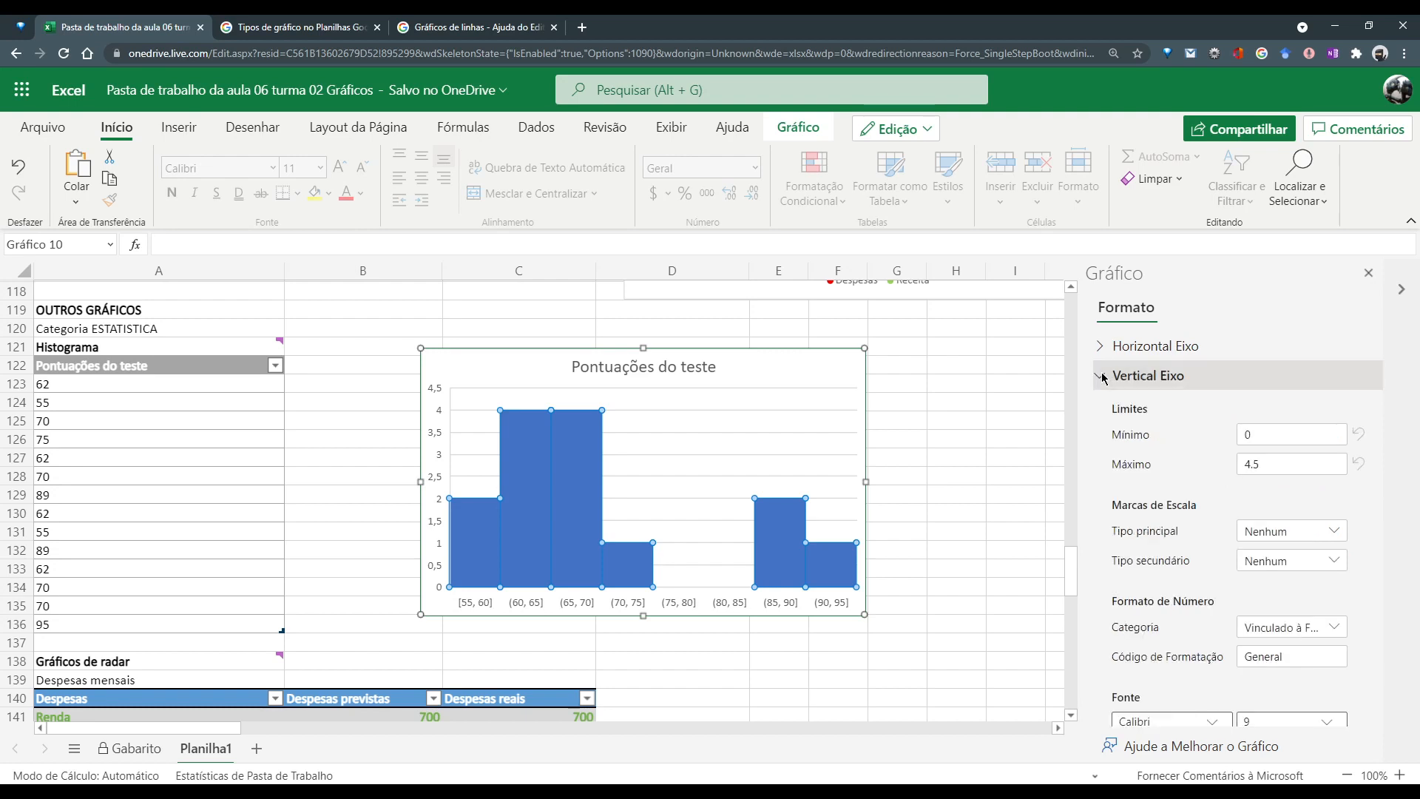
{"action": "scroll", "coordinate": [1146, 520], "scroll_direction": "down", "scroll_amount": 2}
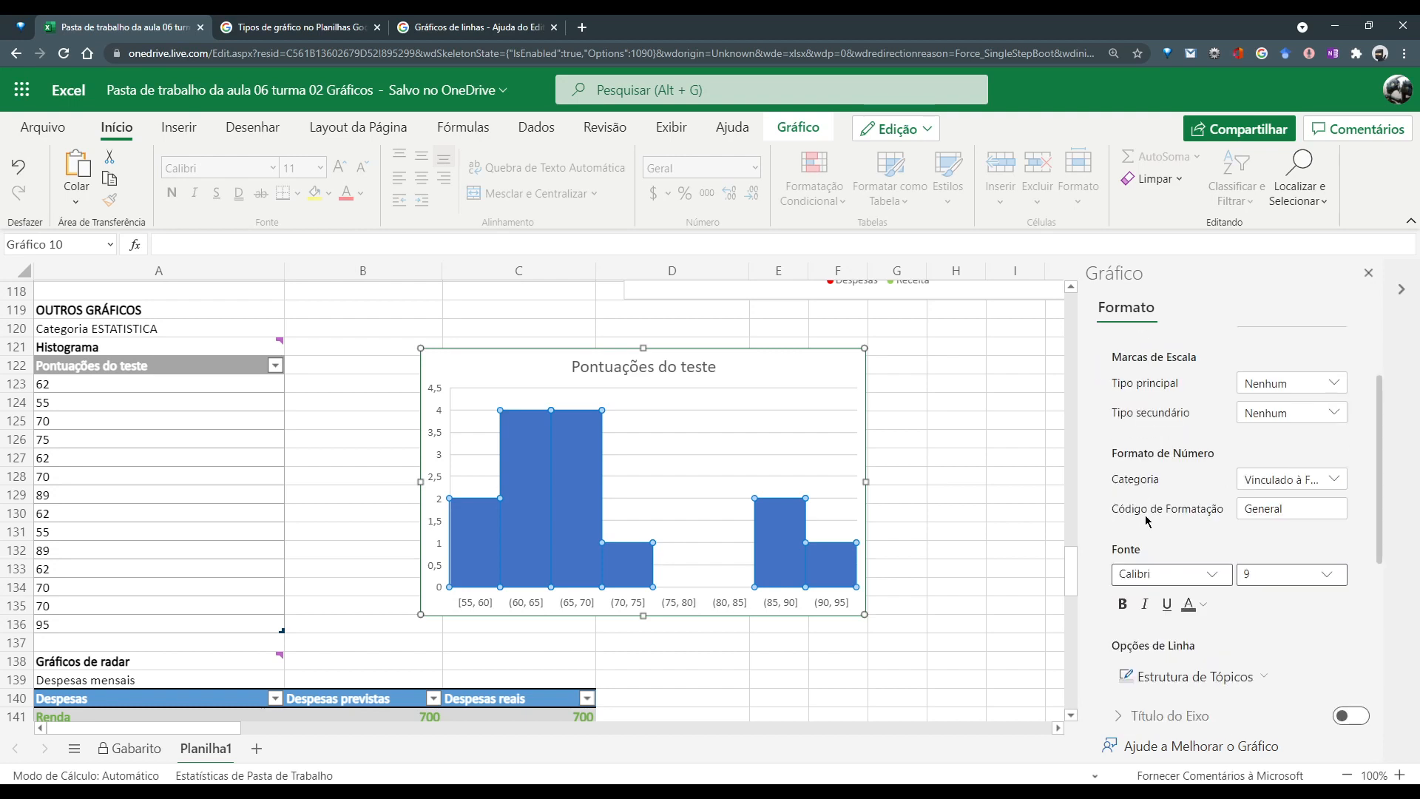
{"action": "scroll", "coordinate": [1146, 520], "scroll_direction": "up", "scroll_amount": 2}
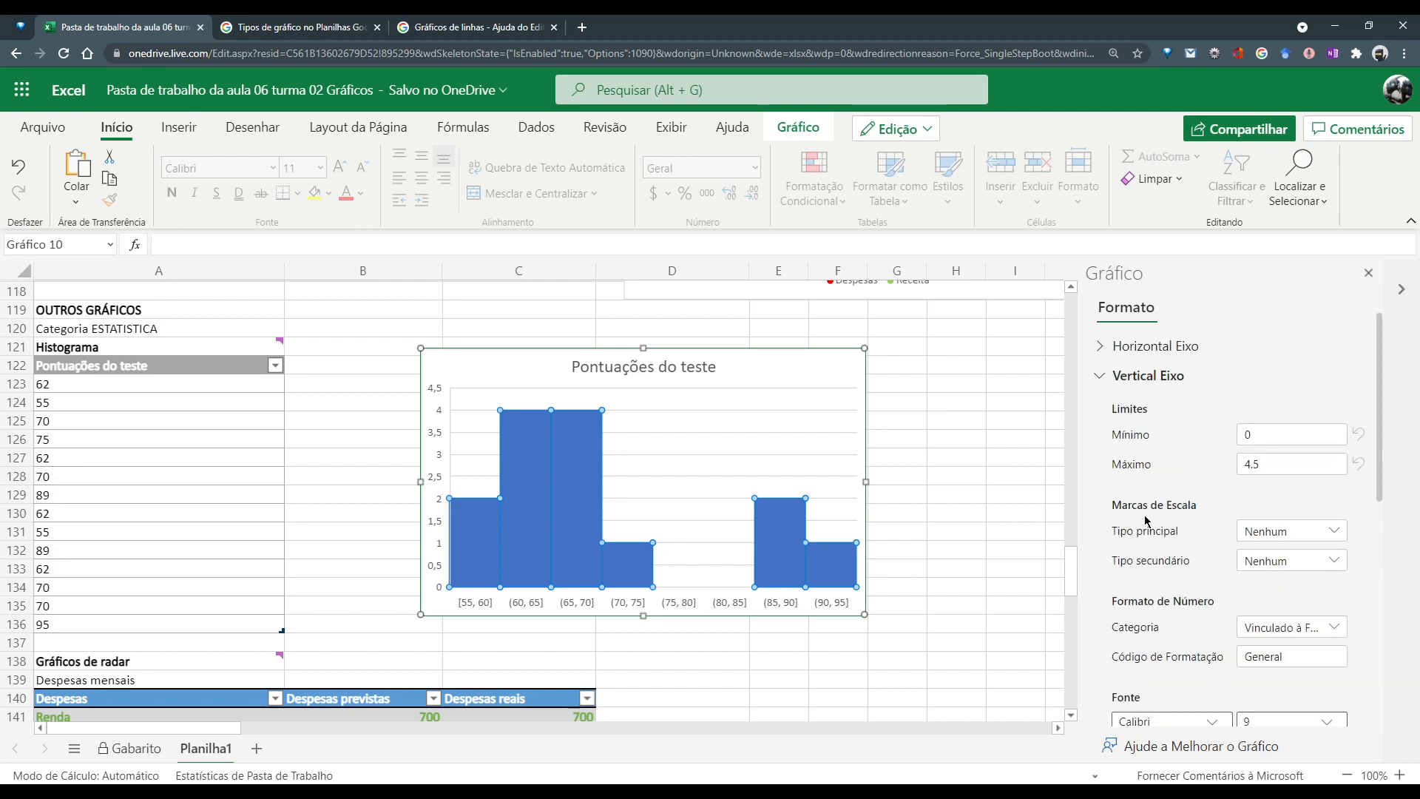
{"action": "scroll", "coordinate": [1144, 481], "scroll_direction": "up", "scroll_amount": 1}
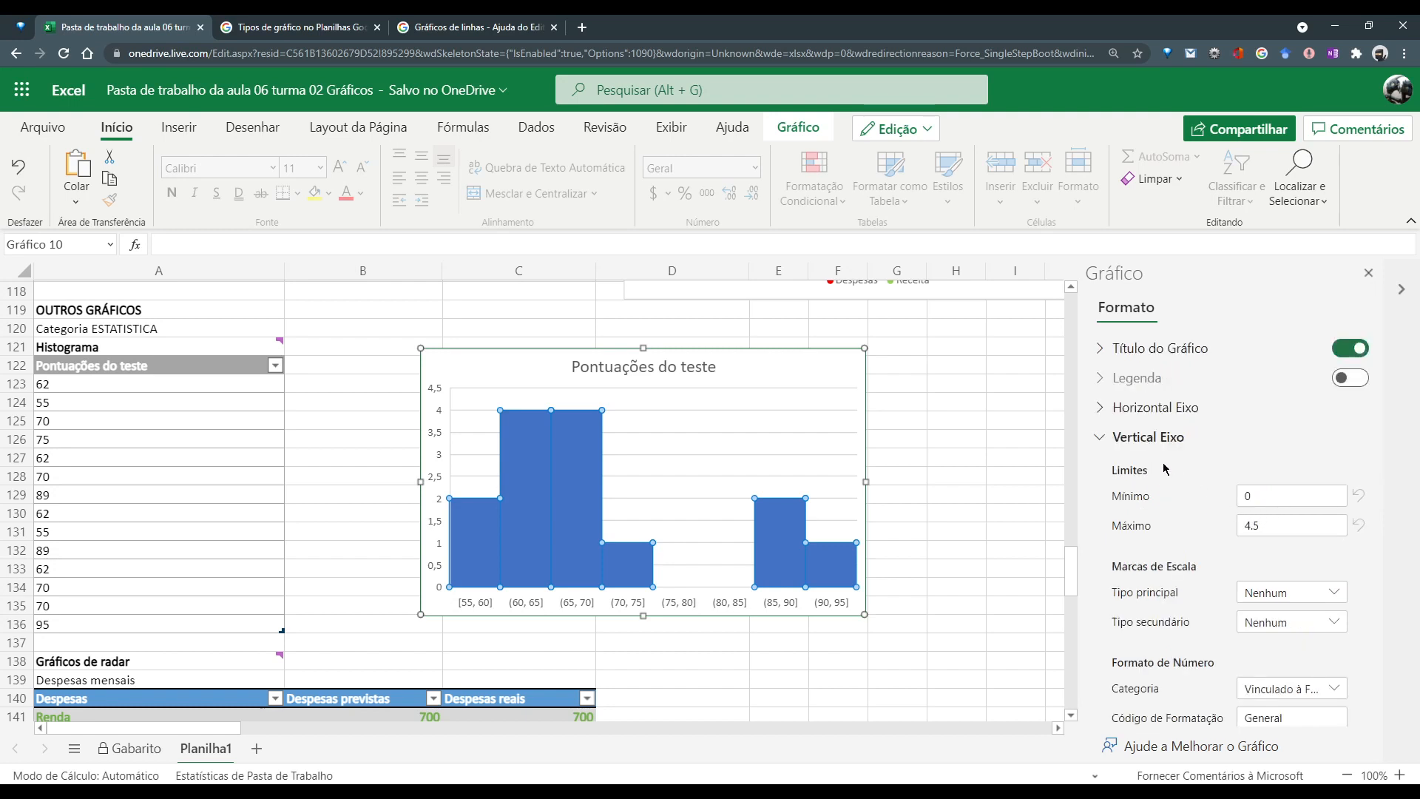
{"action": "left_click", "coordinate": [1288, 524]}
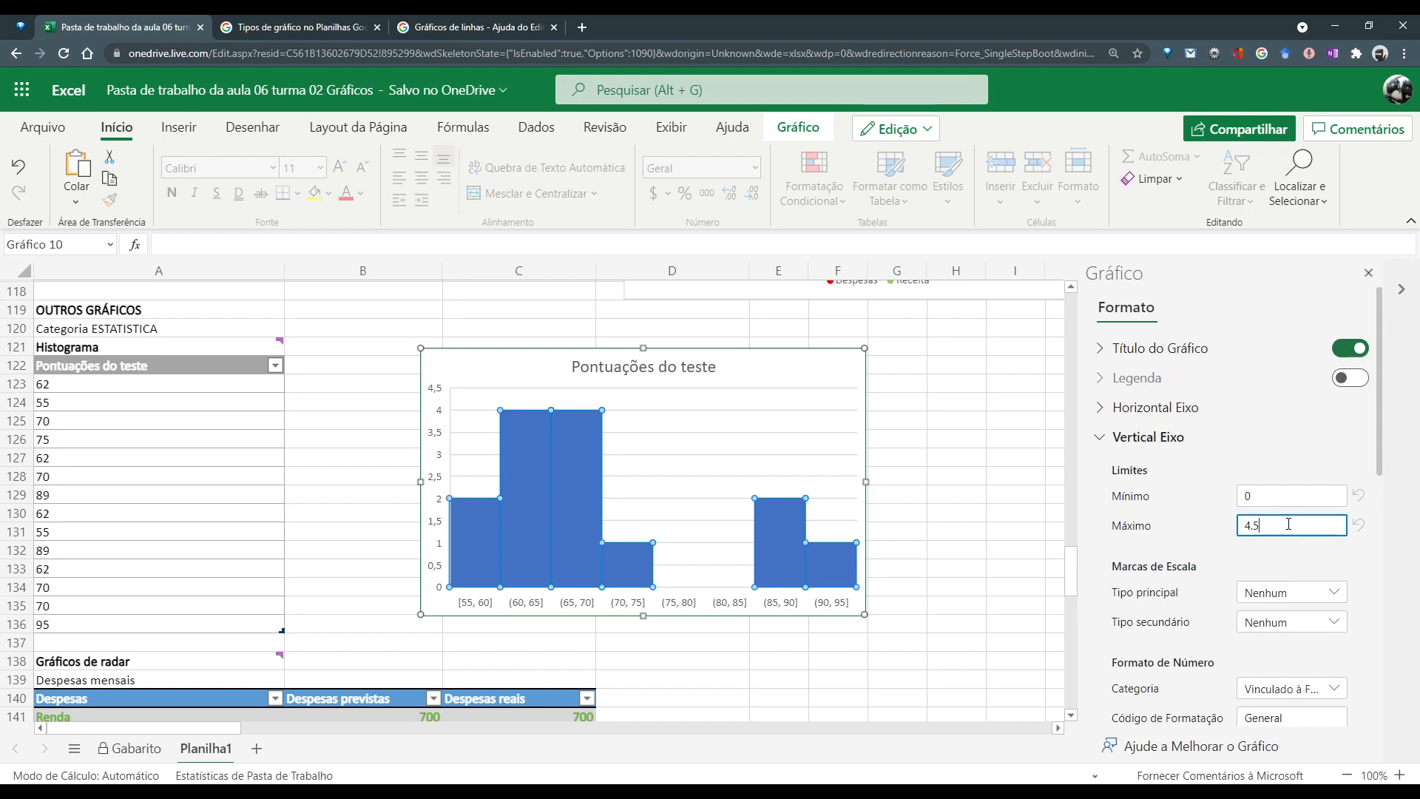
{"action": "scroll", "coordinate": [1270, 534], "scroll_direction": "down", "scroll_amount": 2}
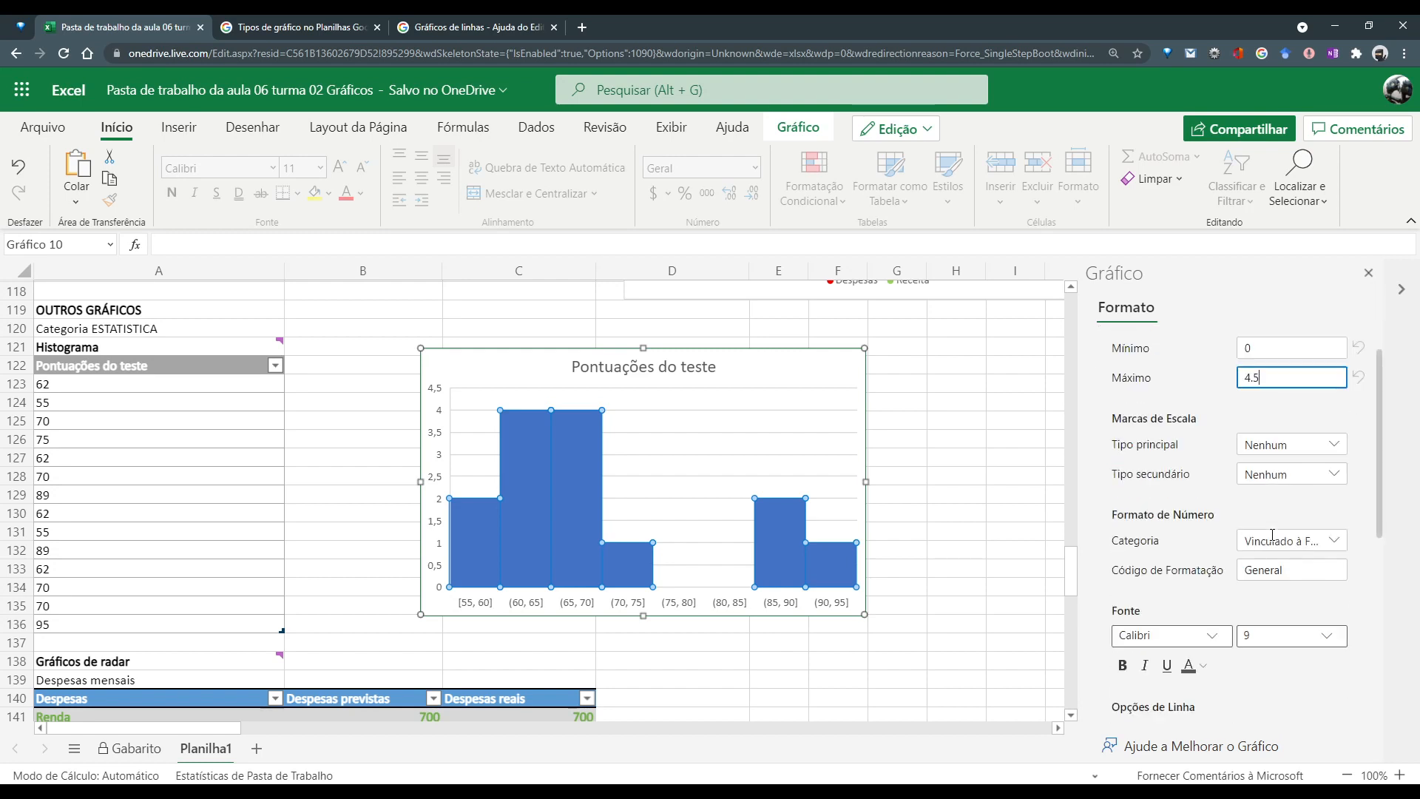
{"action": "scroll", "coordinate": [1250, 536], "scroll_direction": "up", "scroll_amount": 1}
{"action": "left_click_drag", "start_coordinate": [1273, 451], "coordinate": [1235, 455]}
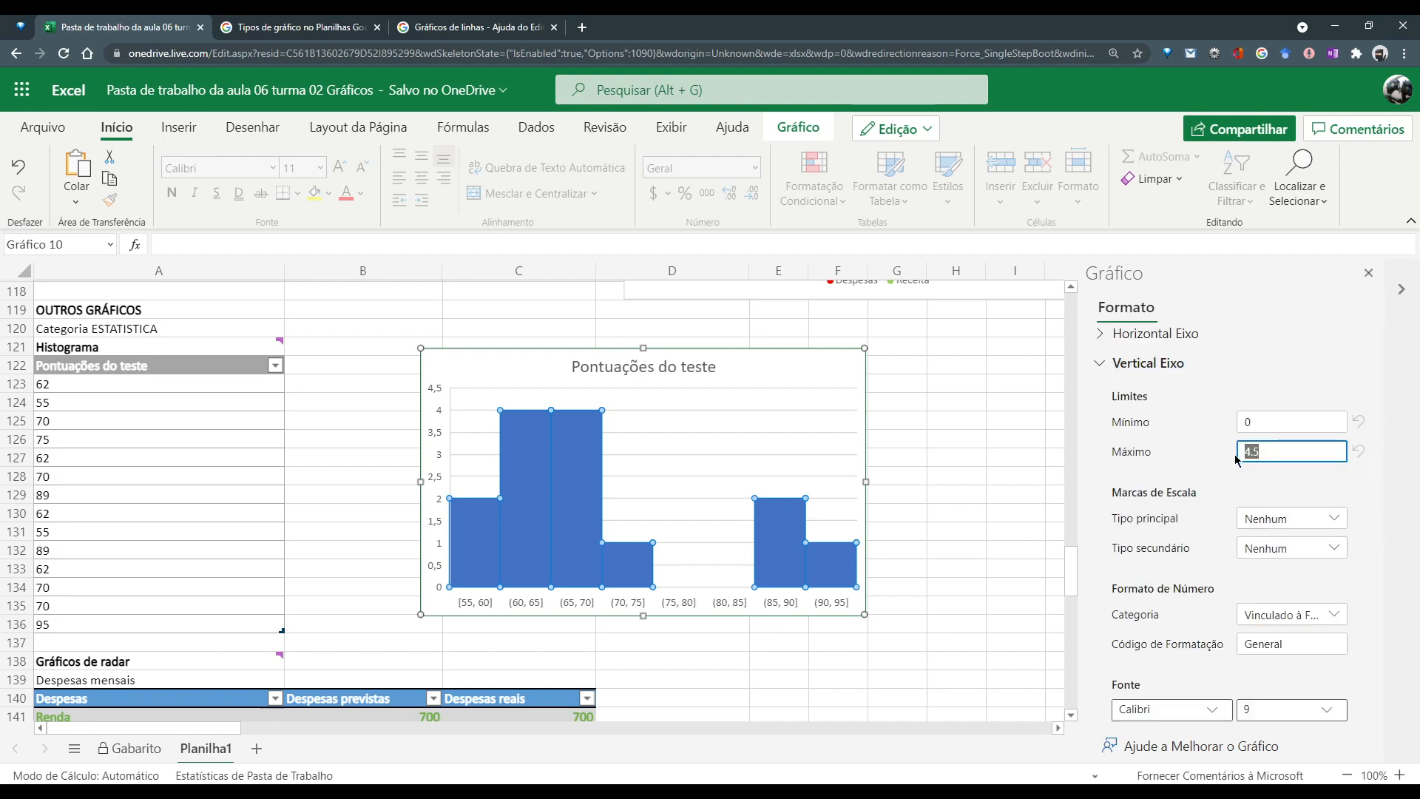
{"action": "type", "text": "10"}
{"action": "key", "text": "Tab"}
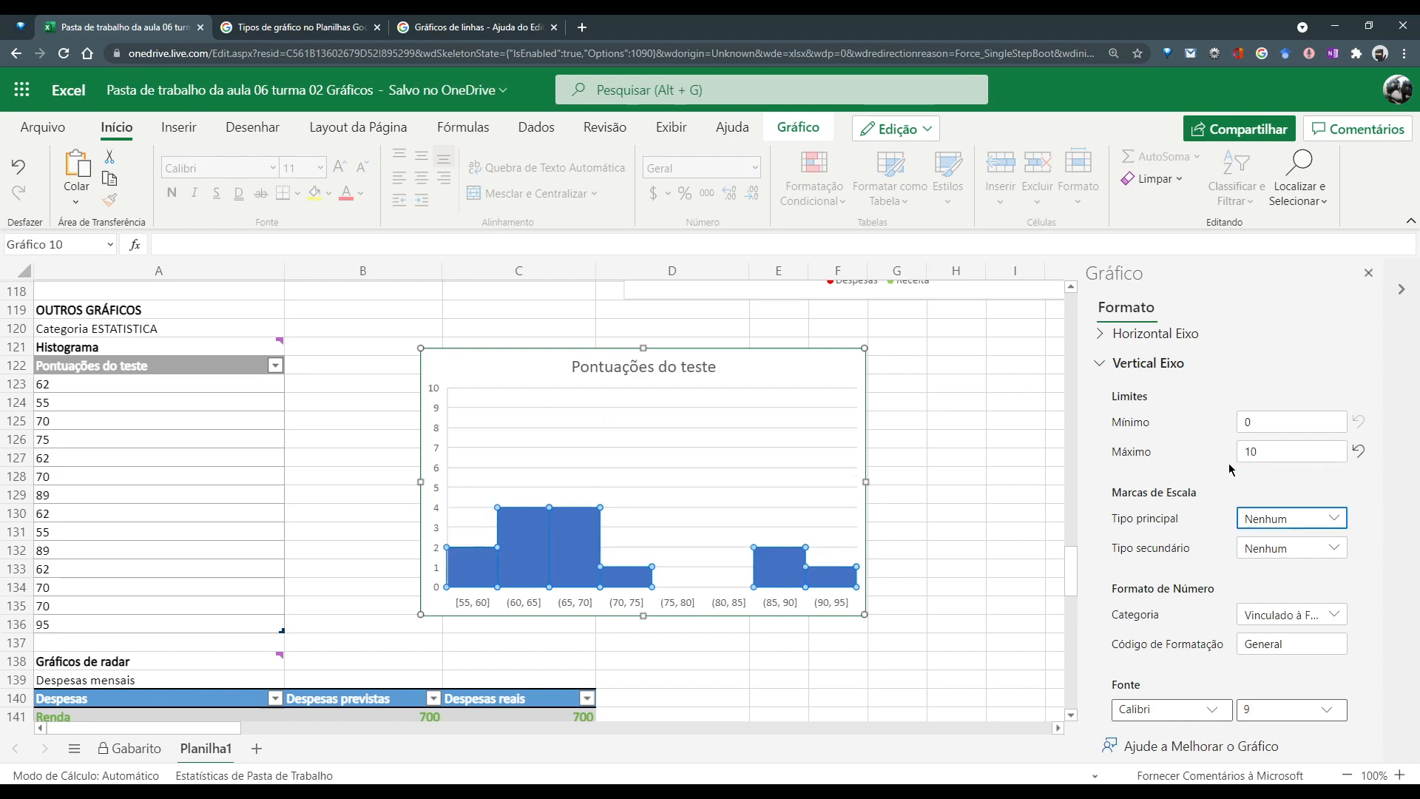
{"action": "key", "text": "shift+Tab"}
{"action": "left_click", "coordinate": [1362, 452]}
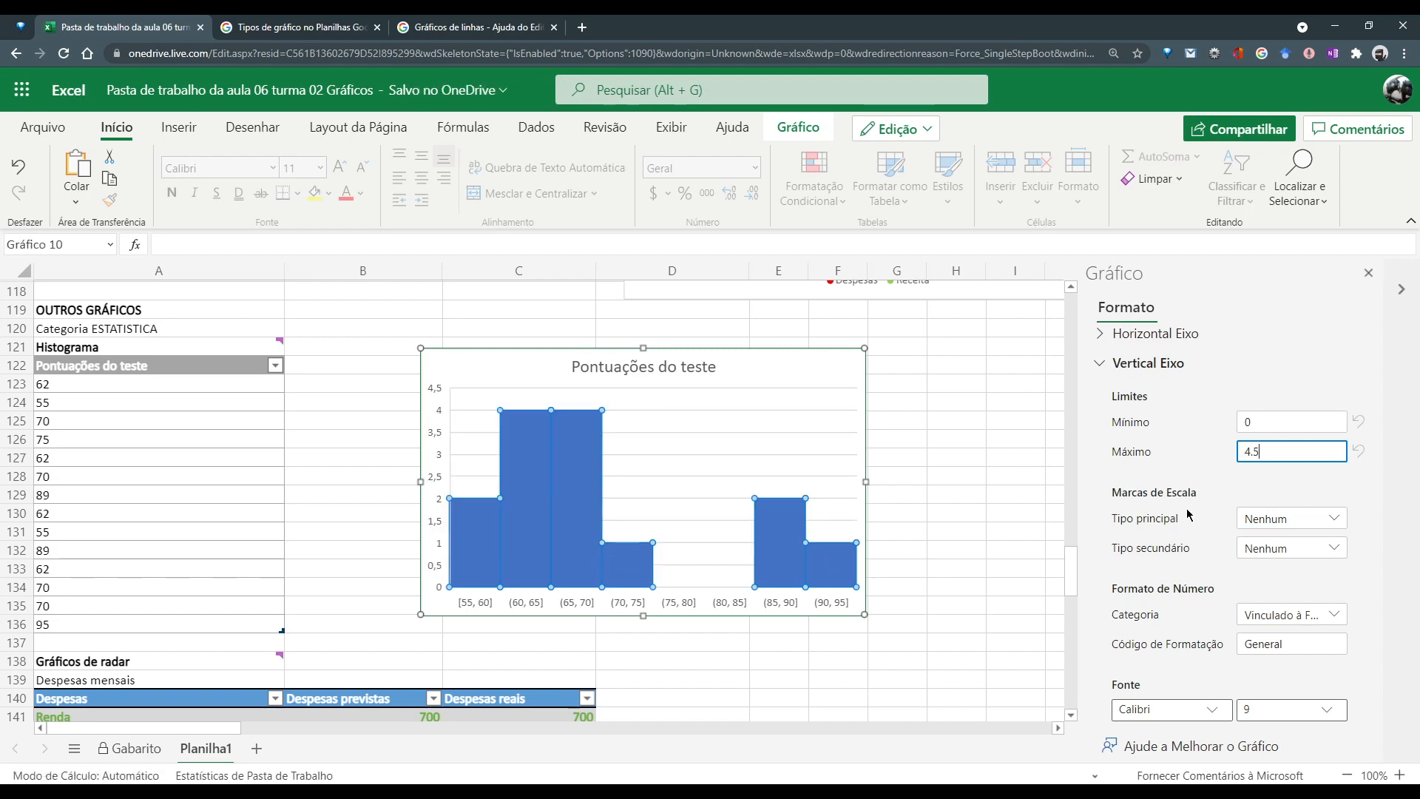
Examine the histogram's remaining vertical axis and series format options, and expand the horizontal axis settings
{"action": "scroll", "coordinate": [1189, 514], "scroll_direction": "down", "scroll_amount": 1}
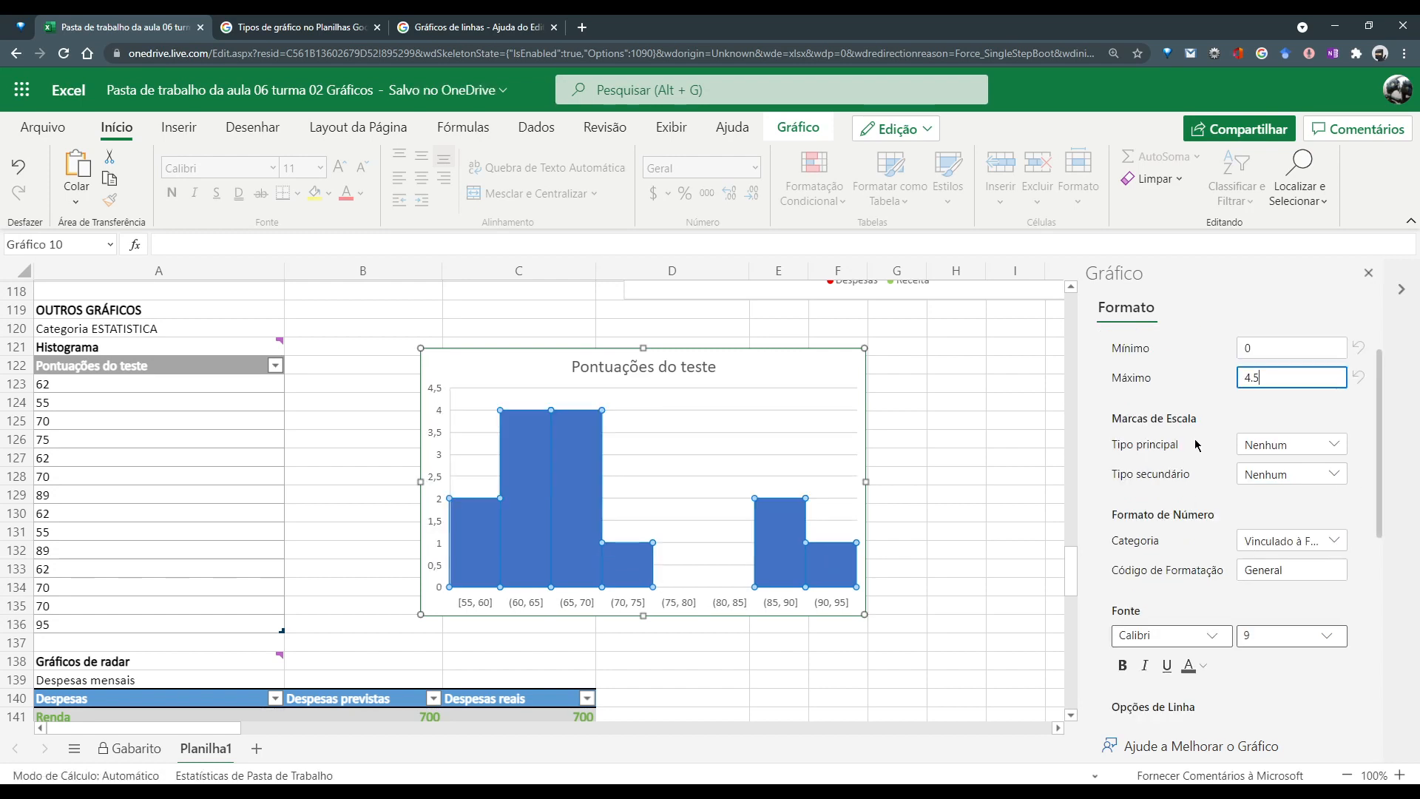
{"action": "scroll", "coordinate": [1206, 511], "scroll_direction": "down", "scroll_amount": 2}
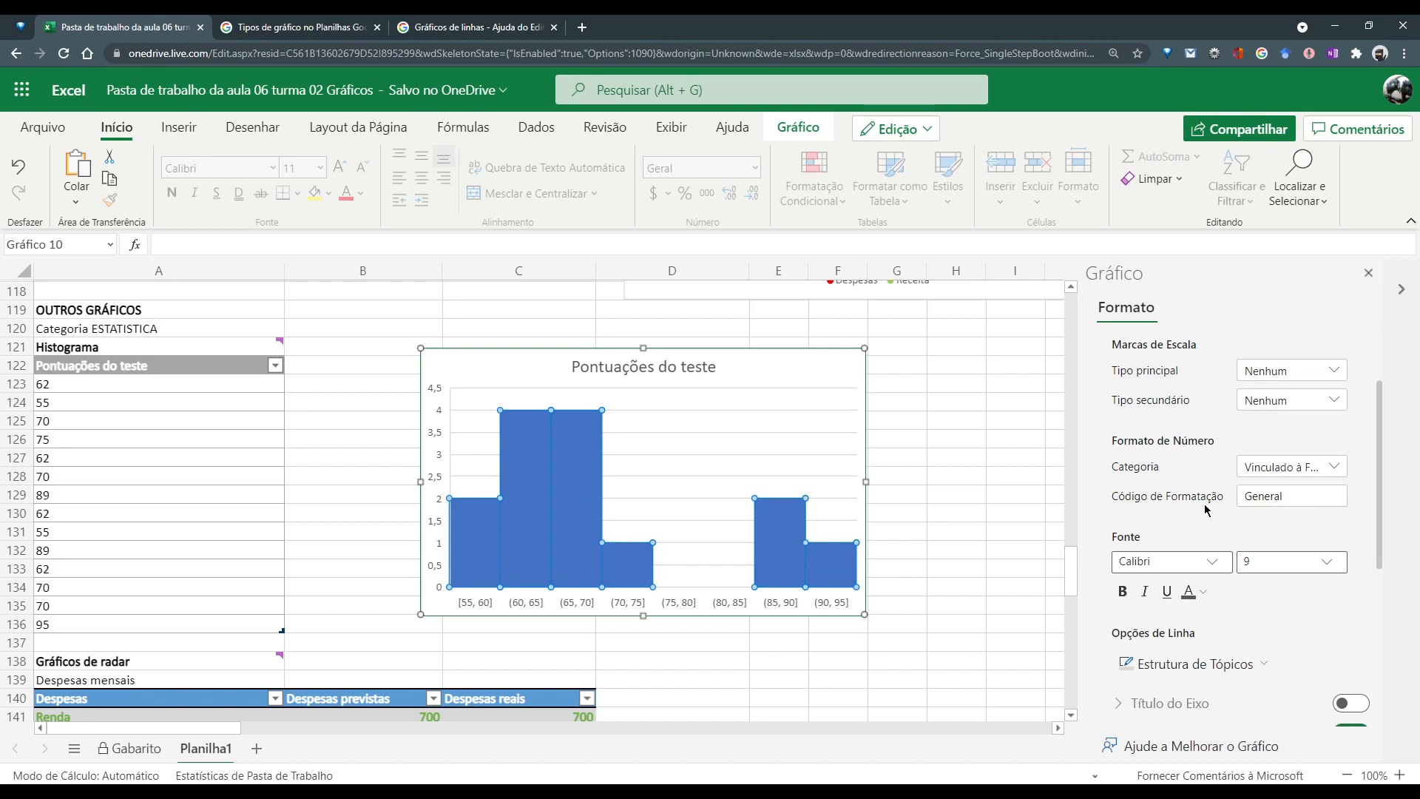
{"action": "scroll", "coordinate": [1206, 510], "scroll_direction": "down", "scroll_amount": 2}
{"action": "scroll", "coordinate": [1206, 510], "scroll_direction": "down", "scroll_amount": 2}
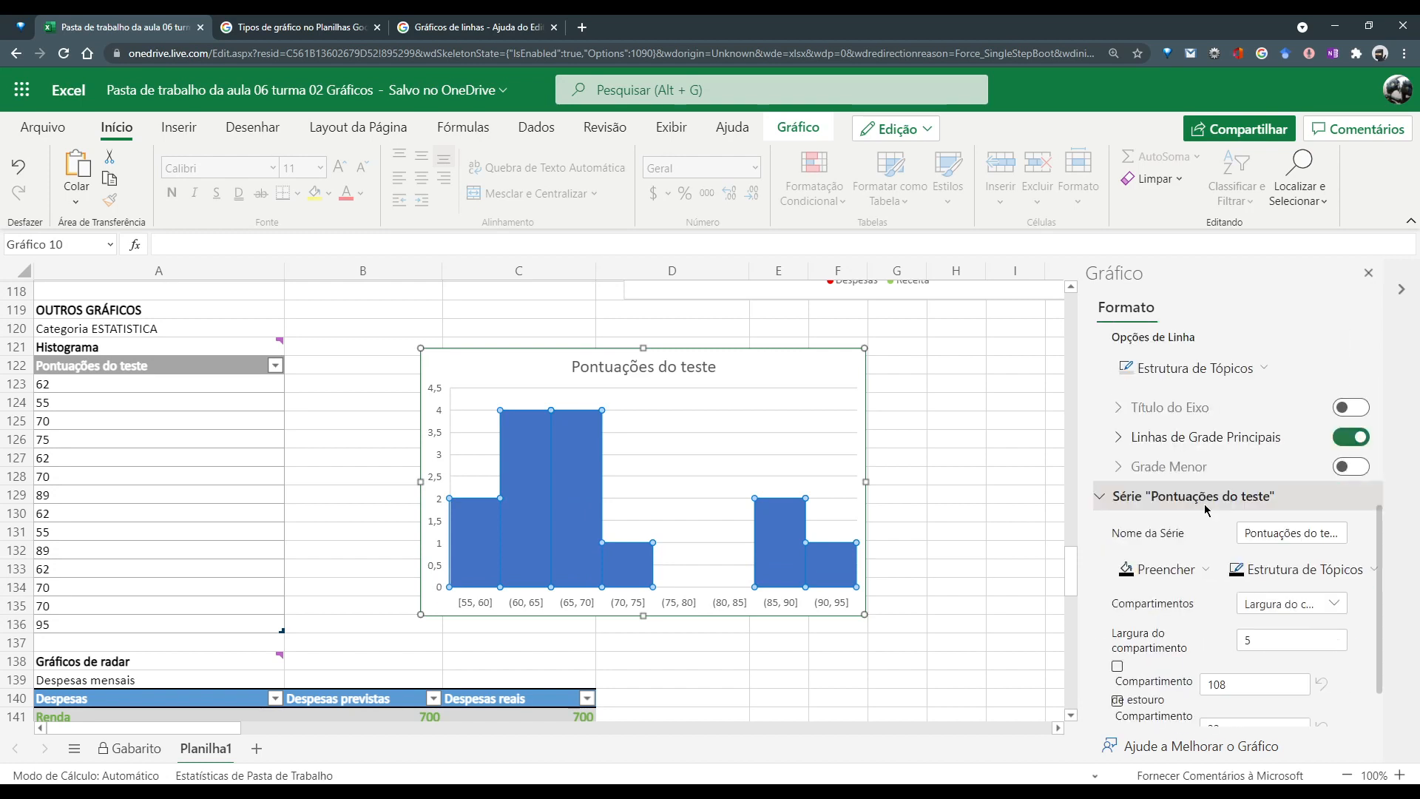
{"action": "scroll", "coordinate": [1192, 548], "scroll_direction": "down", "scroll_amount": 1}
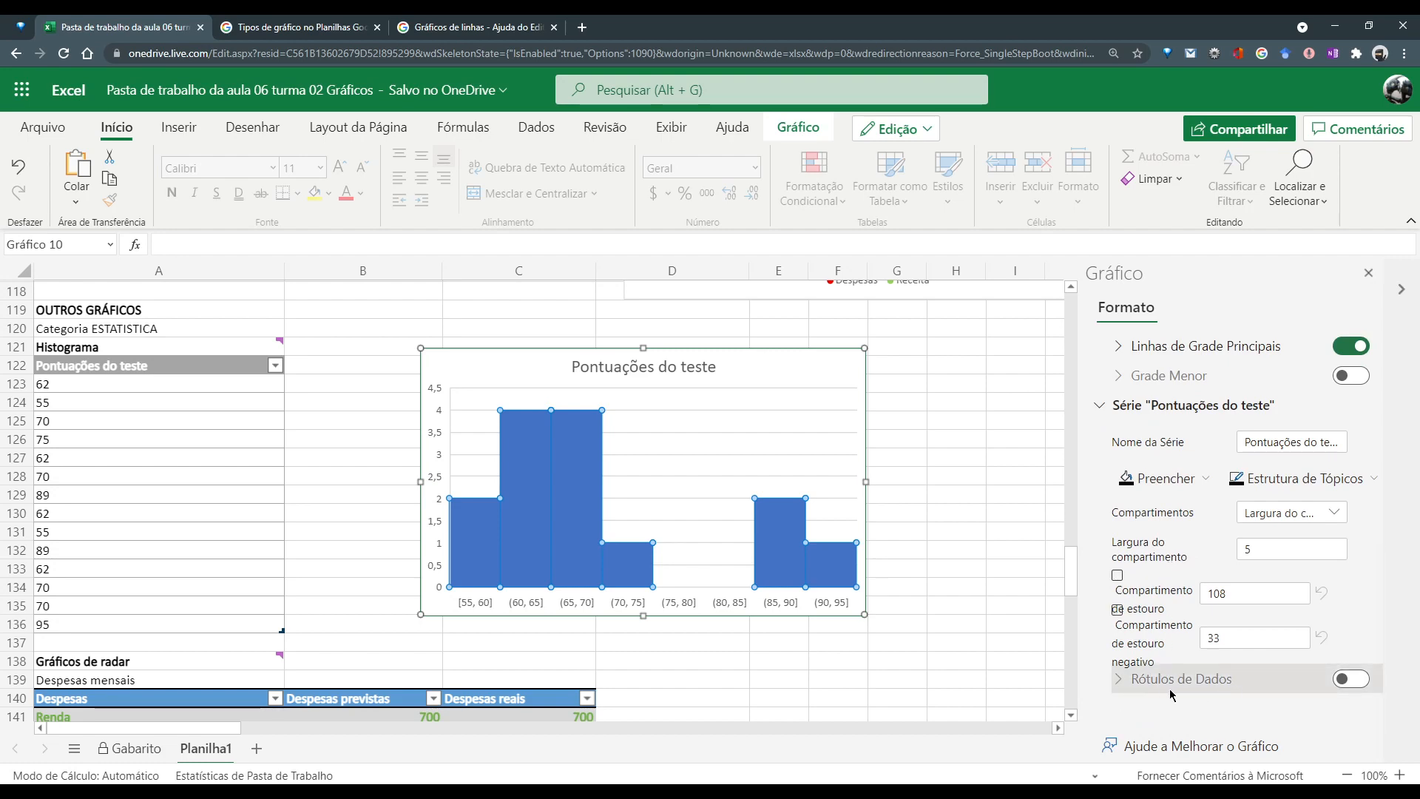
{"action": "scroll", "coordinate": [1210, 659], "scroll_direction": "up", "scroll_amount": 5}
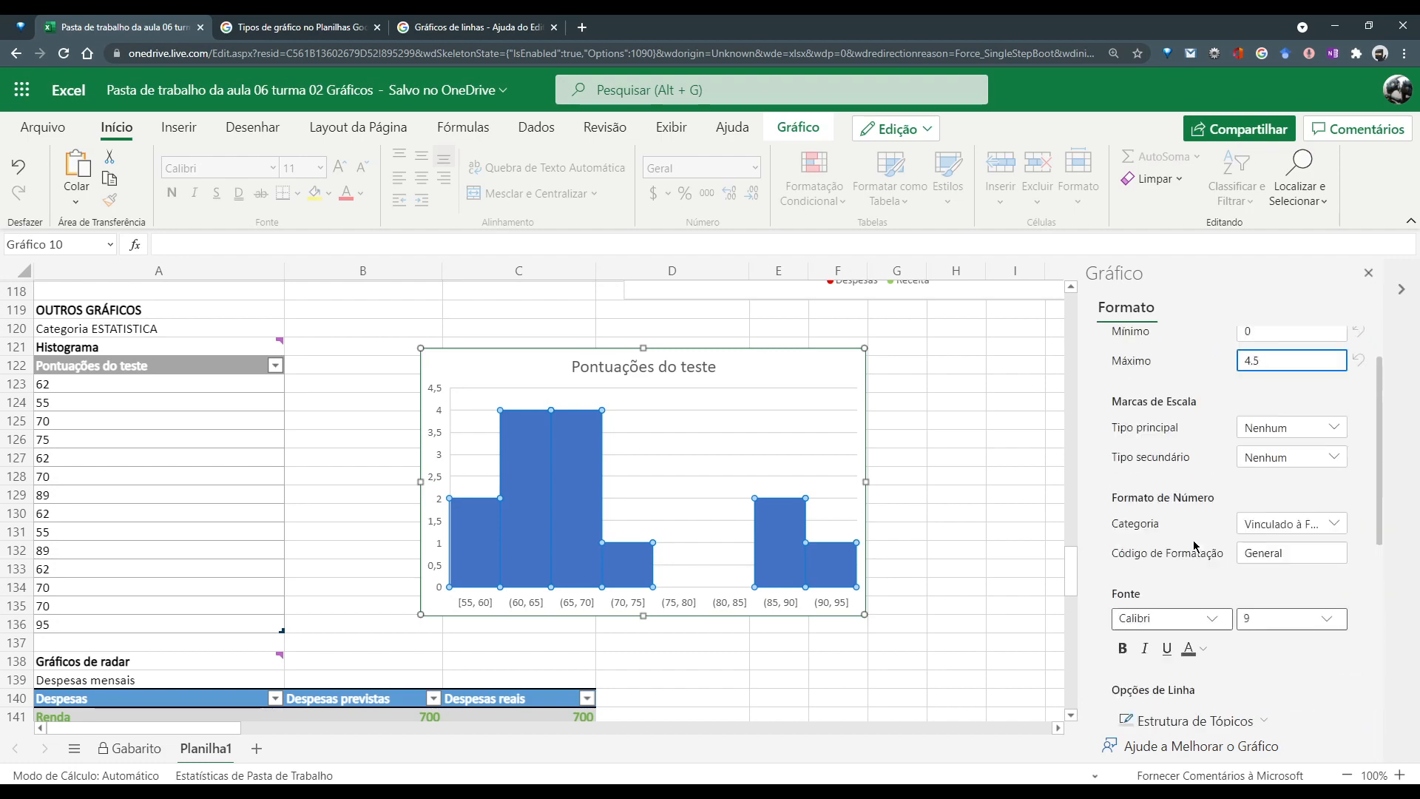
{"action": "scroll", "coordinate": [1196, 546], "scroll_direction": "up", "scroll_amount": 2}
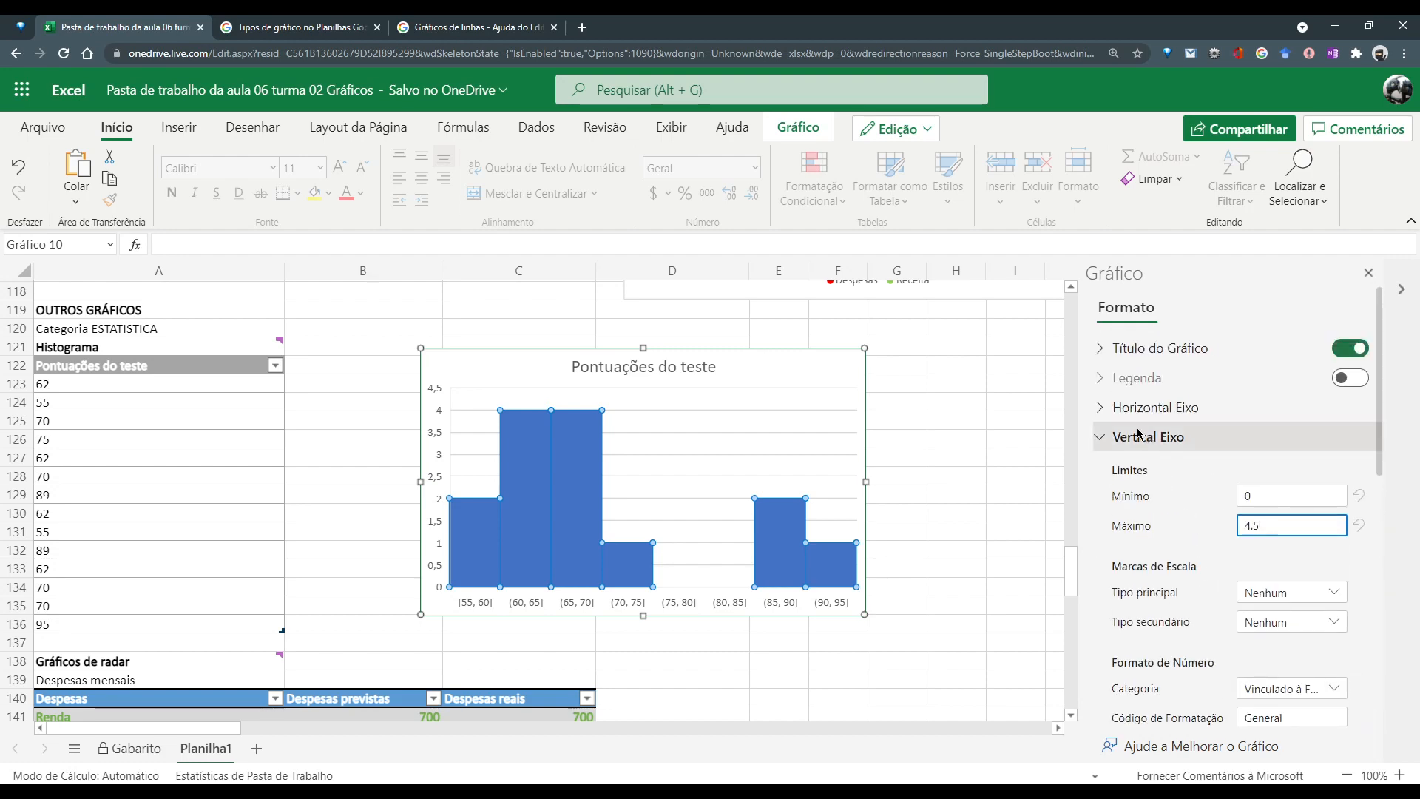
{"action": "left_click", "coordinate": [1110, 415]}
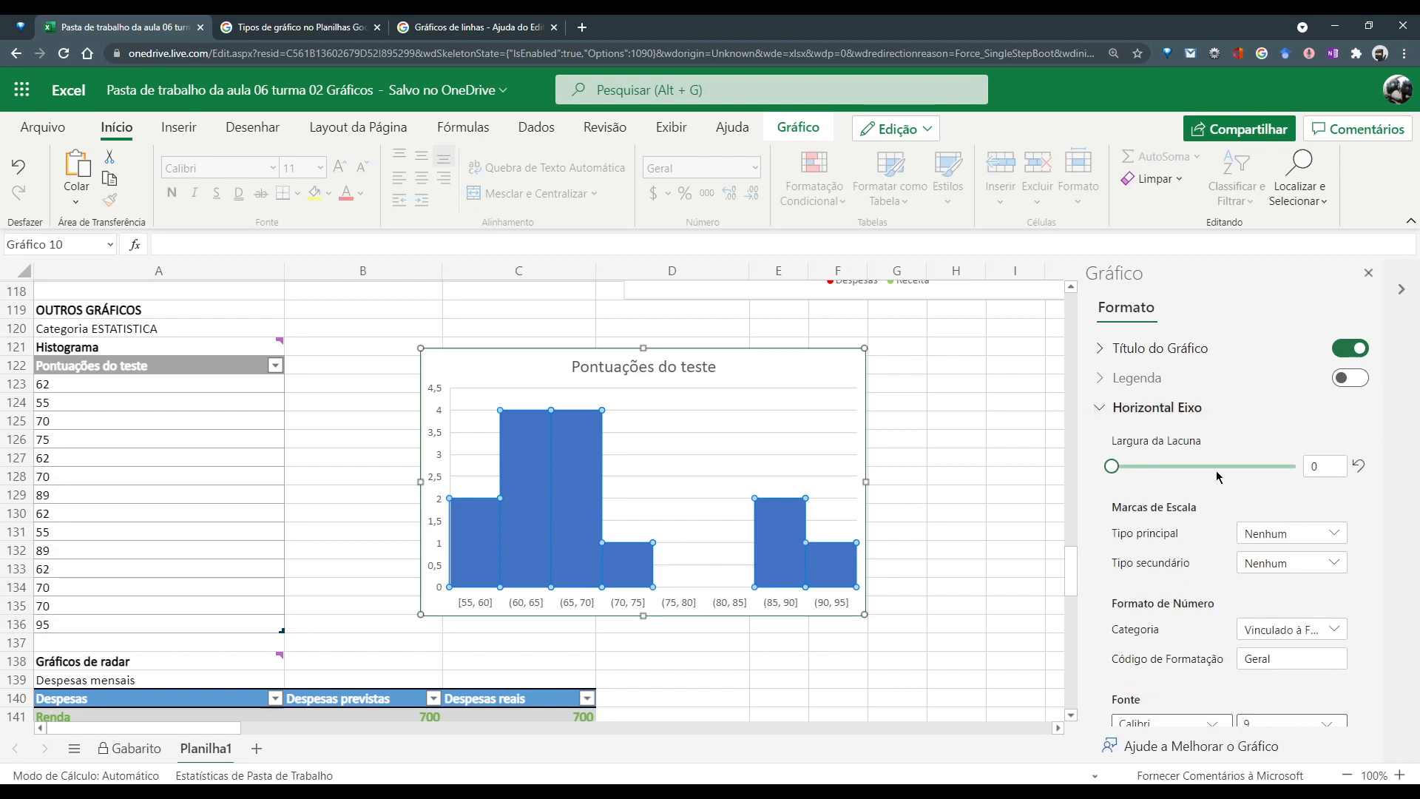
Try a gap width of 3 on the histogram's horizontal axis
{"action": "left_click", "coordinate": [1337, 462]}
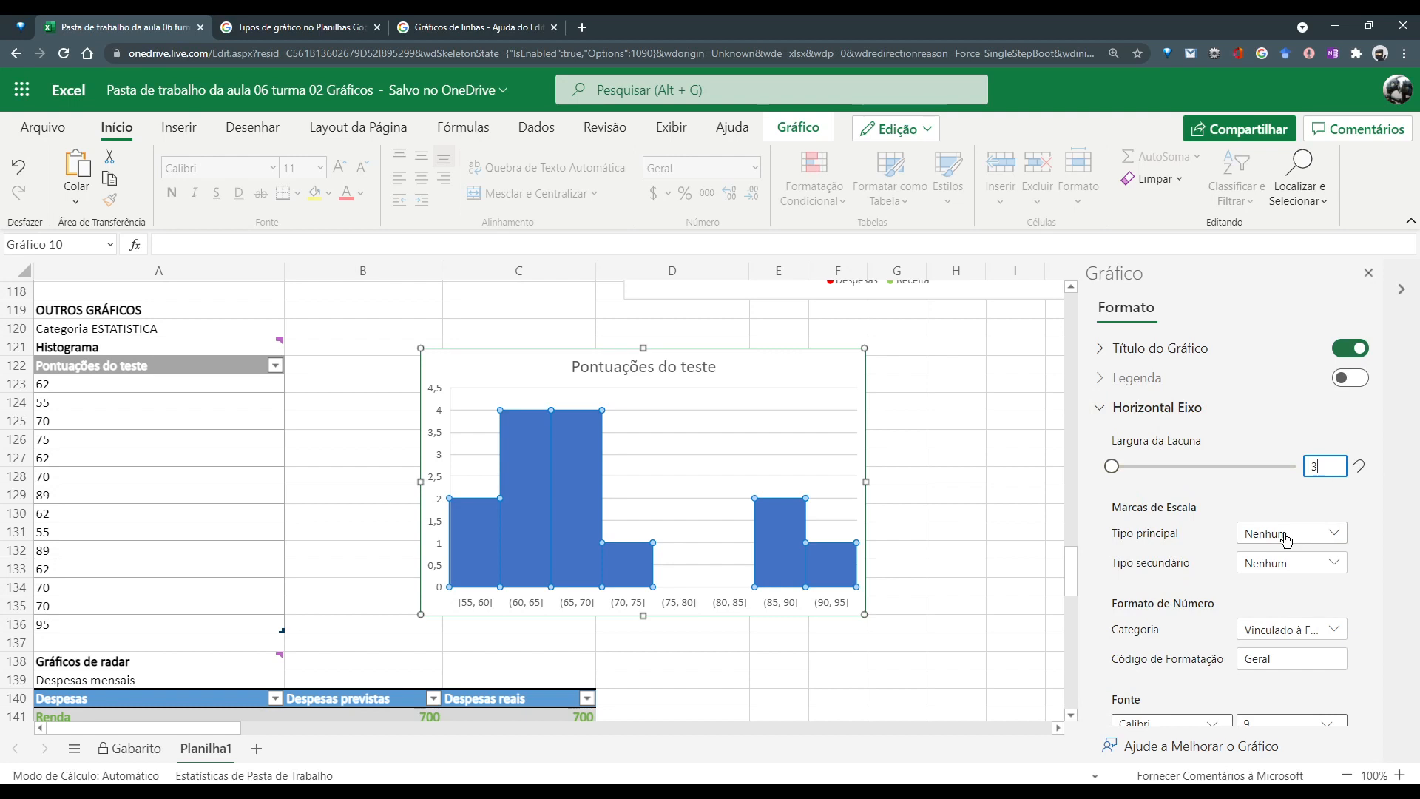
{"action": "key", "text": "Tab"}
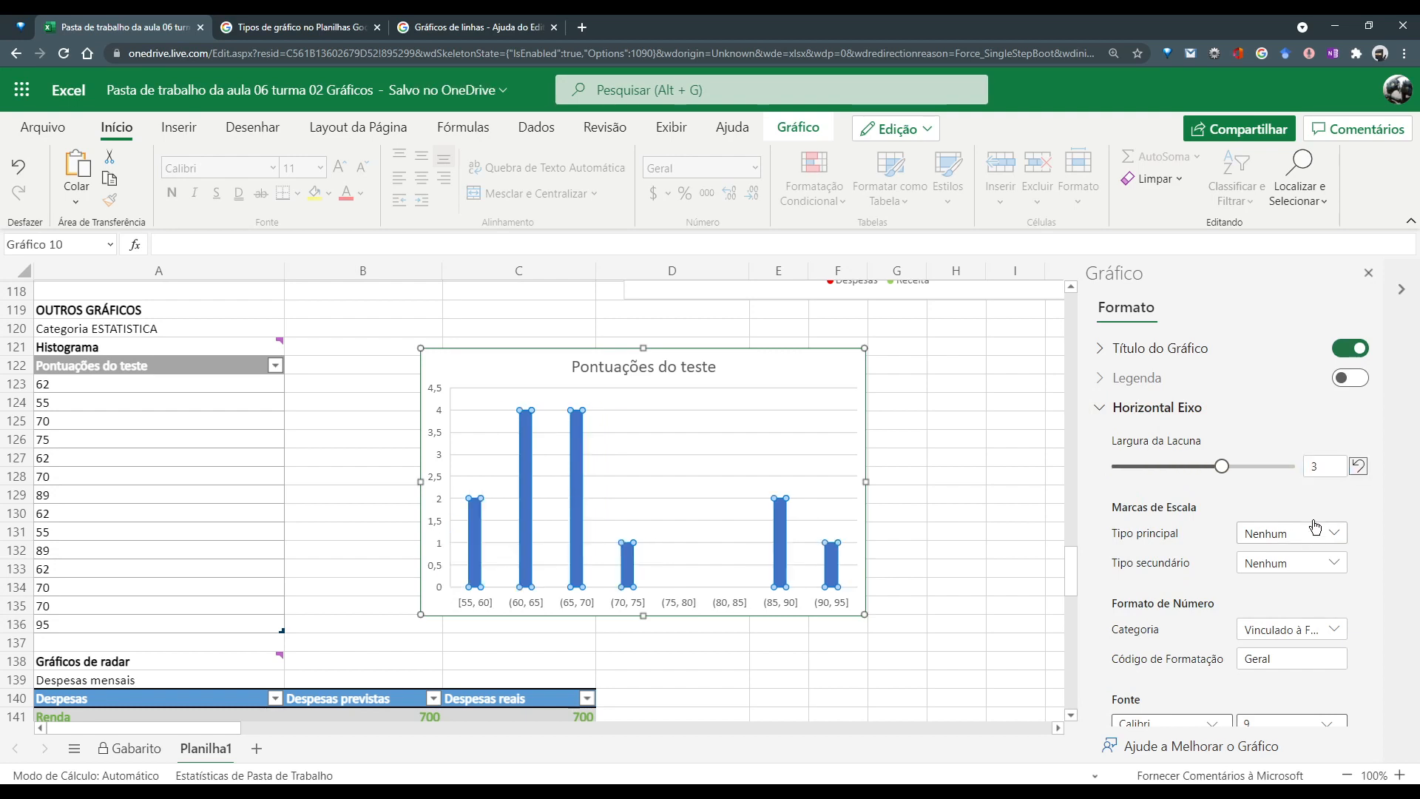
{"action": "left_click", "coordinate": [1324, 466]}
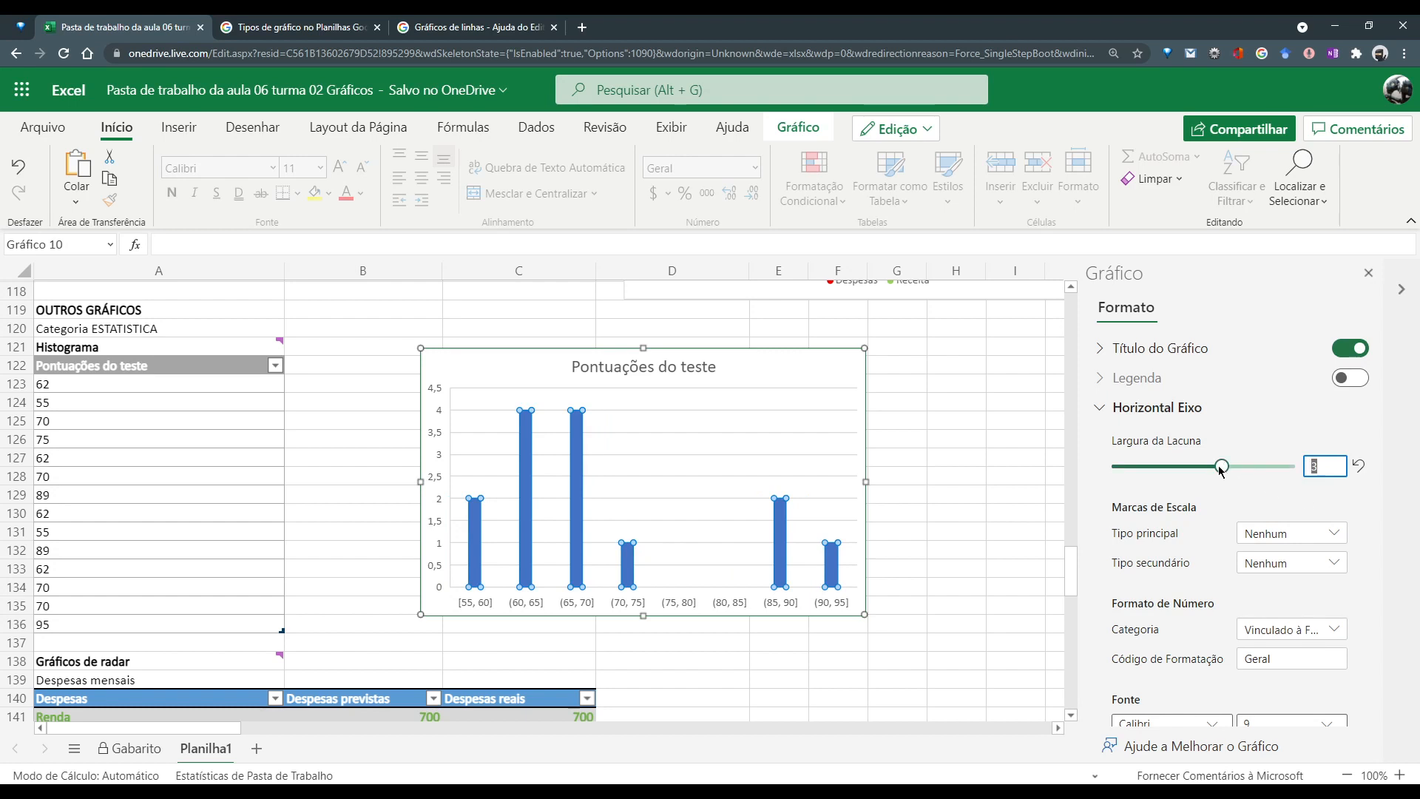
Reduce the gap width on the histogram's horizontal axis to 0.2 and deselect the chart
{"action": "left_click_drag", "start_coordinate": [1220, 469], "coordinate": [1124, 477]}
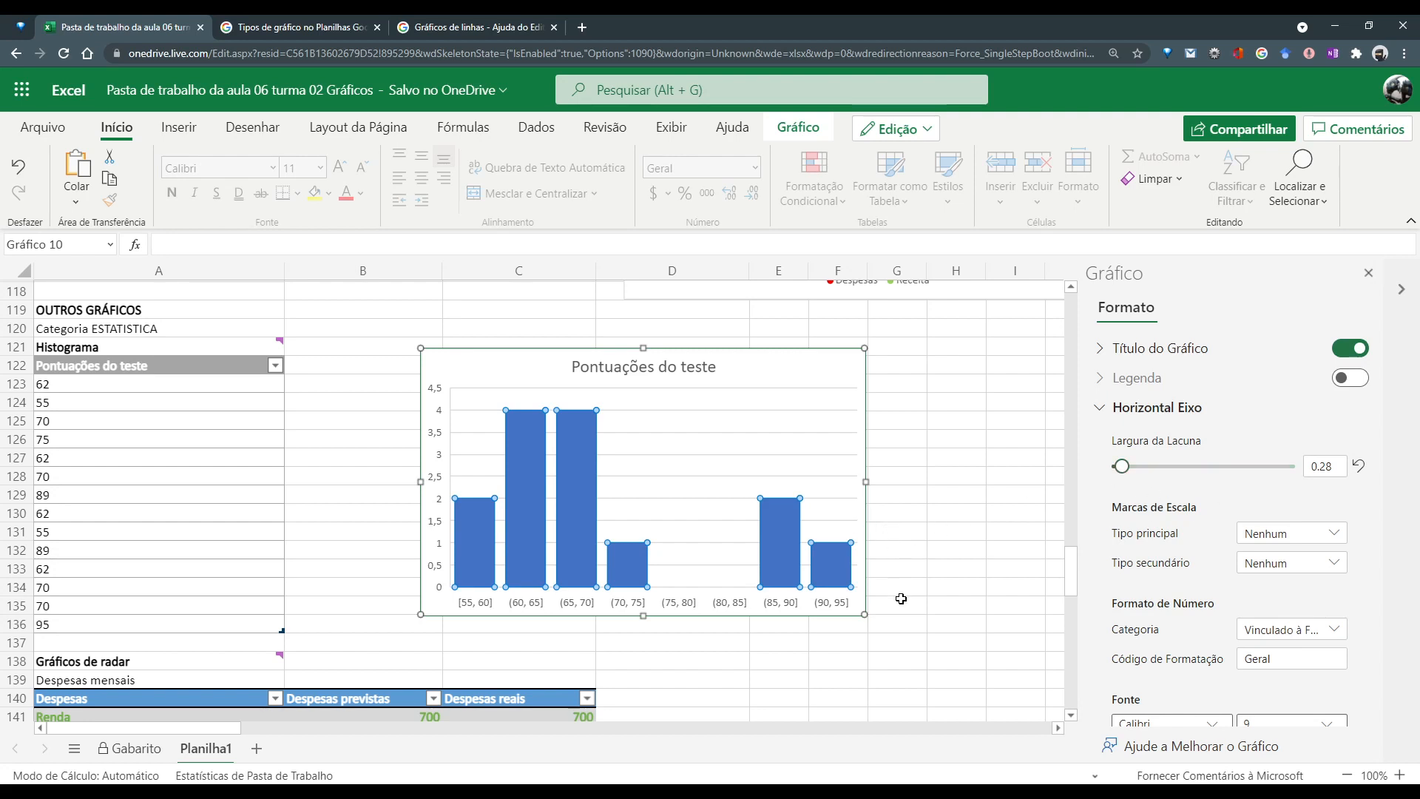
{"action": "left_click_drag", "start_coordinate": [1122, 468], "coordinate": [1120, 469]}
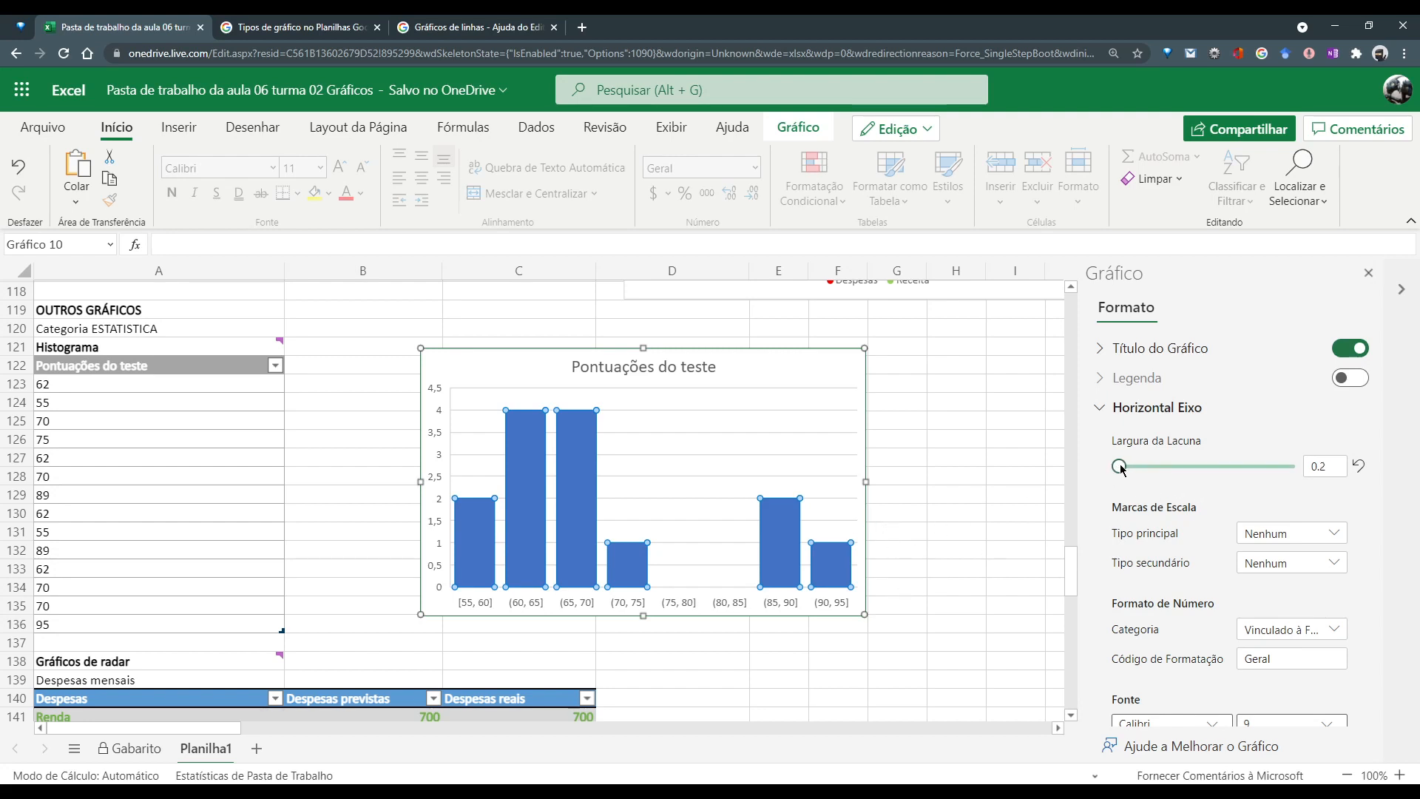
{"action": "left_click", "coordinate": [947, 534]}
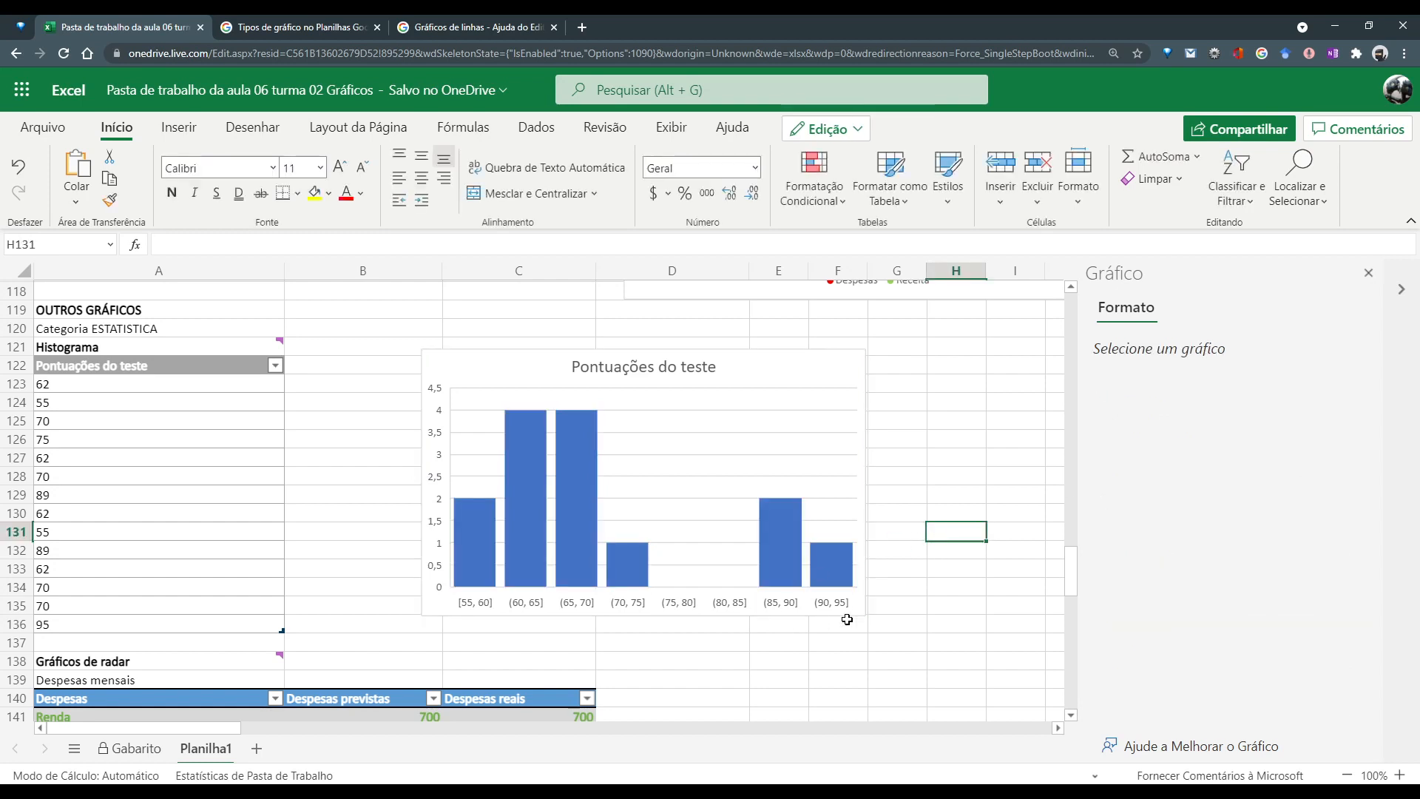
Try a bin width of 10 on the histogram series, set it back to 5, and deselect the chart
{"action": "left_click", "coordinate": [576, 499]}
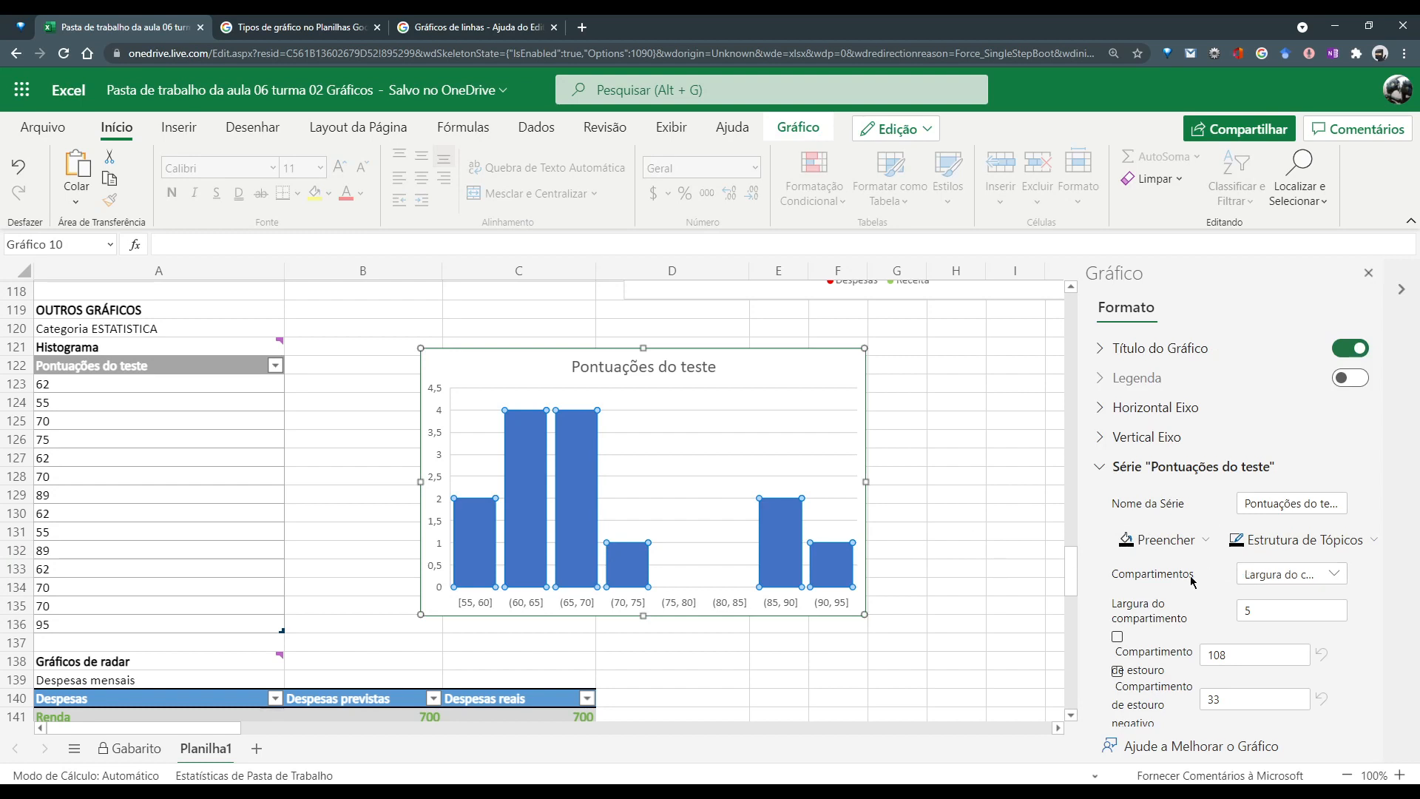
{"action": "left_click", "coordinate": [1268, 609]}
{"action": "type", "text": "10"}
{"action": "key", "text": "Tab"}
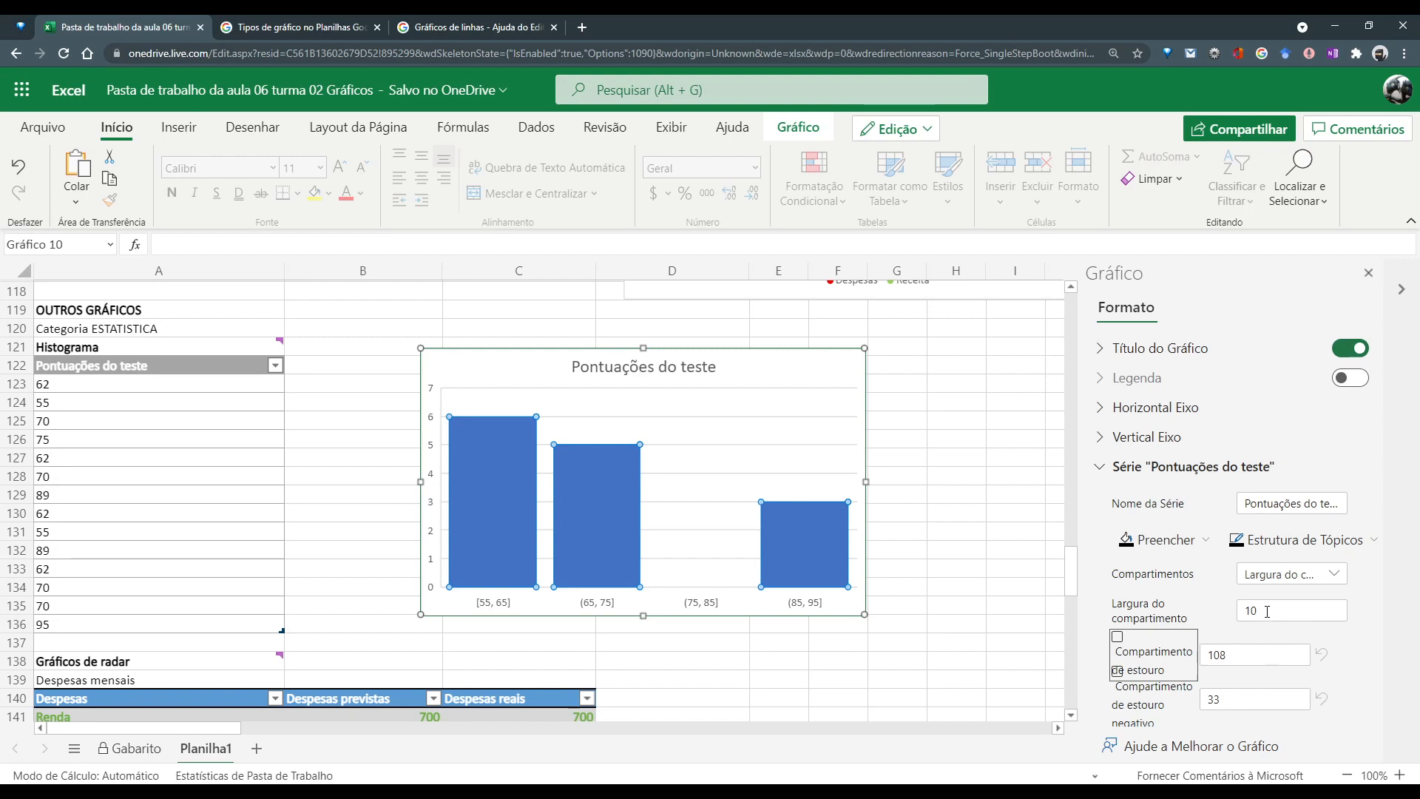
{"action": "left_click", "coordinate": [1267, 612]}
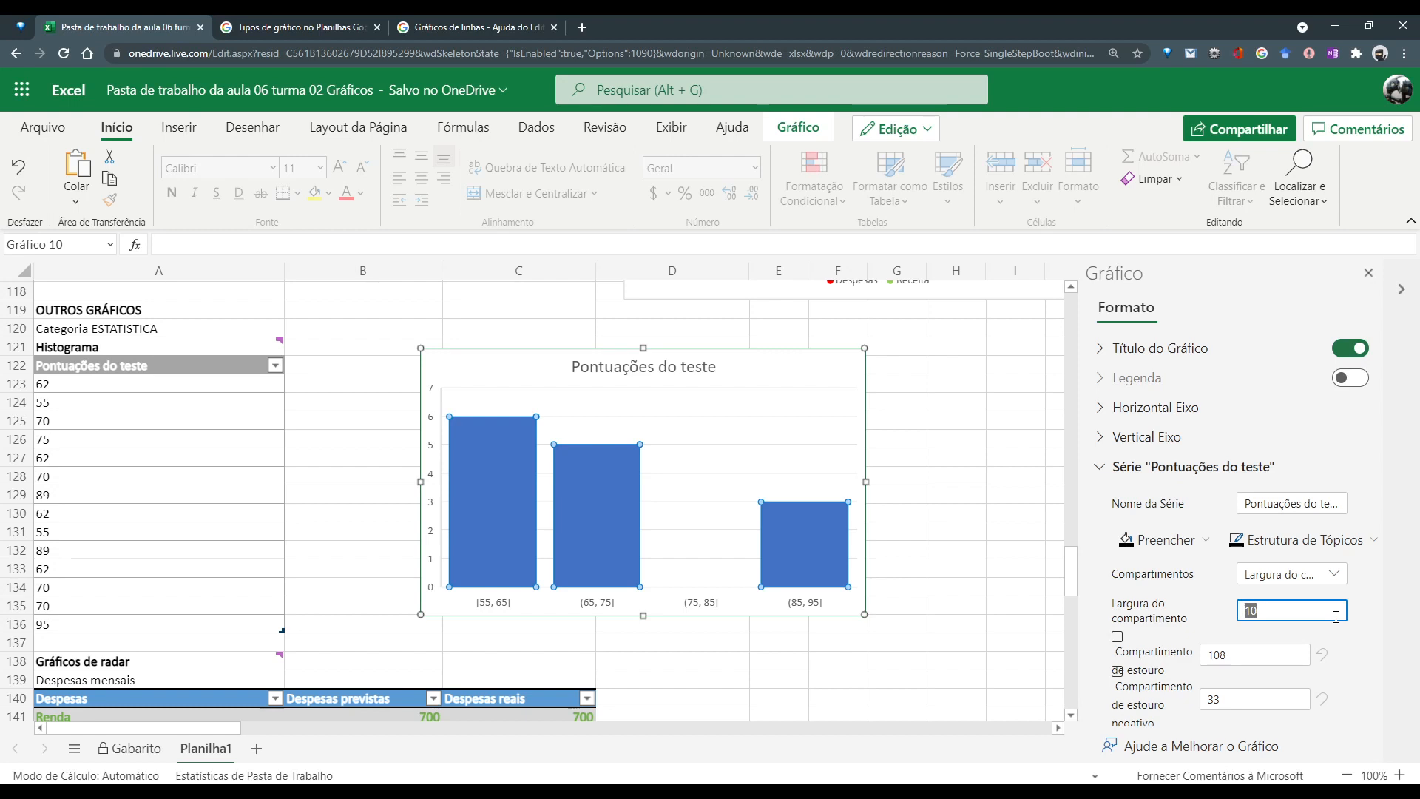
{"action": "type", "text": "5"}
{"action": "key", "text": "Tab"}
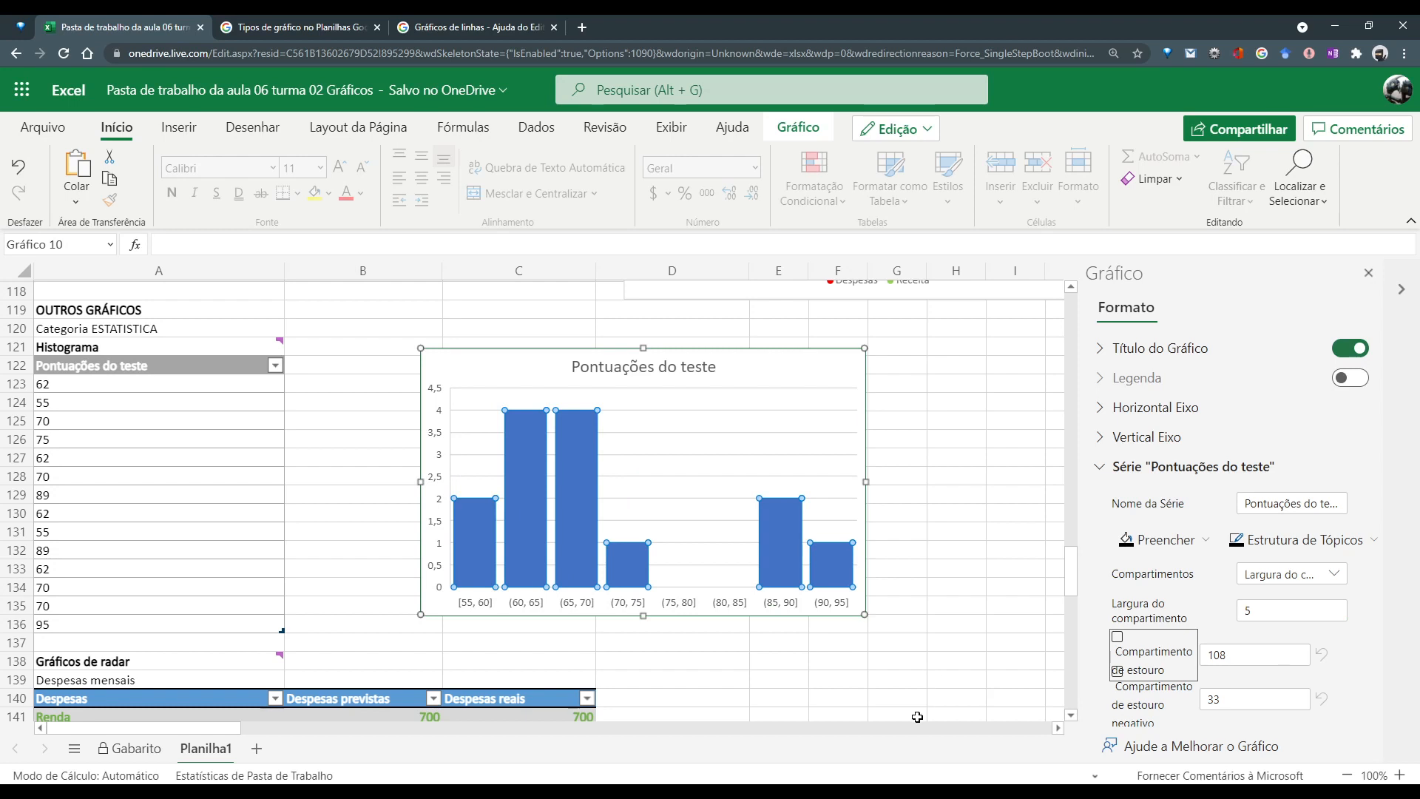
{"action": "left_click", "coordinate": [950, 696]}
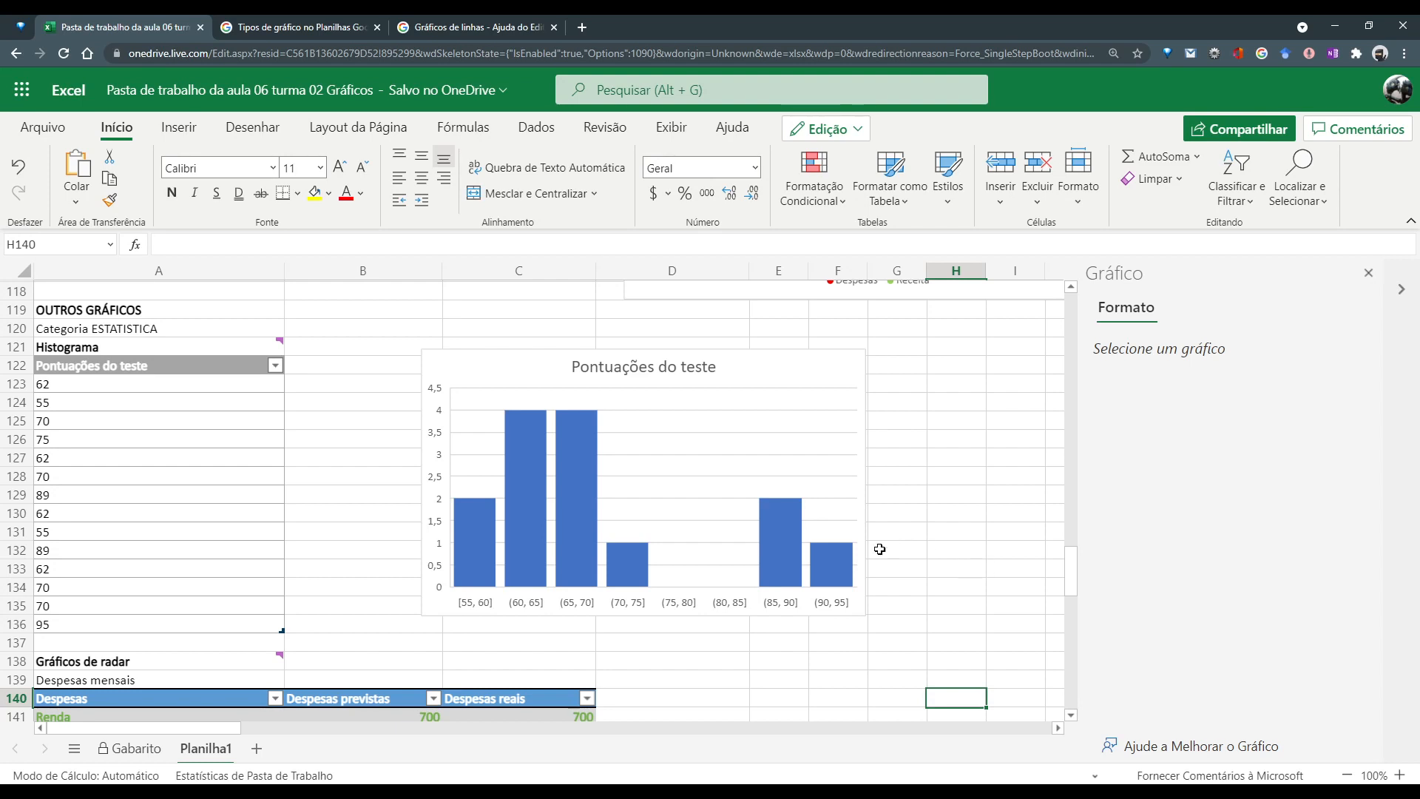
Read the comment on the radar charts heading and insert a basic radar chart from the monthly expenses table A140:C145
{"action": "scroll", "coordinate": [854, 565], "scroll_direction": "down", "scroll_amount": 3}
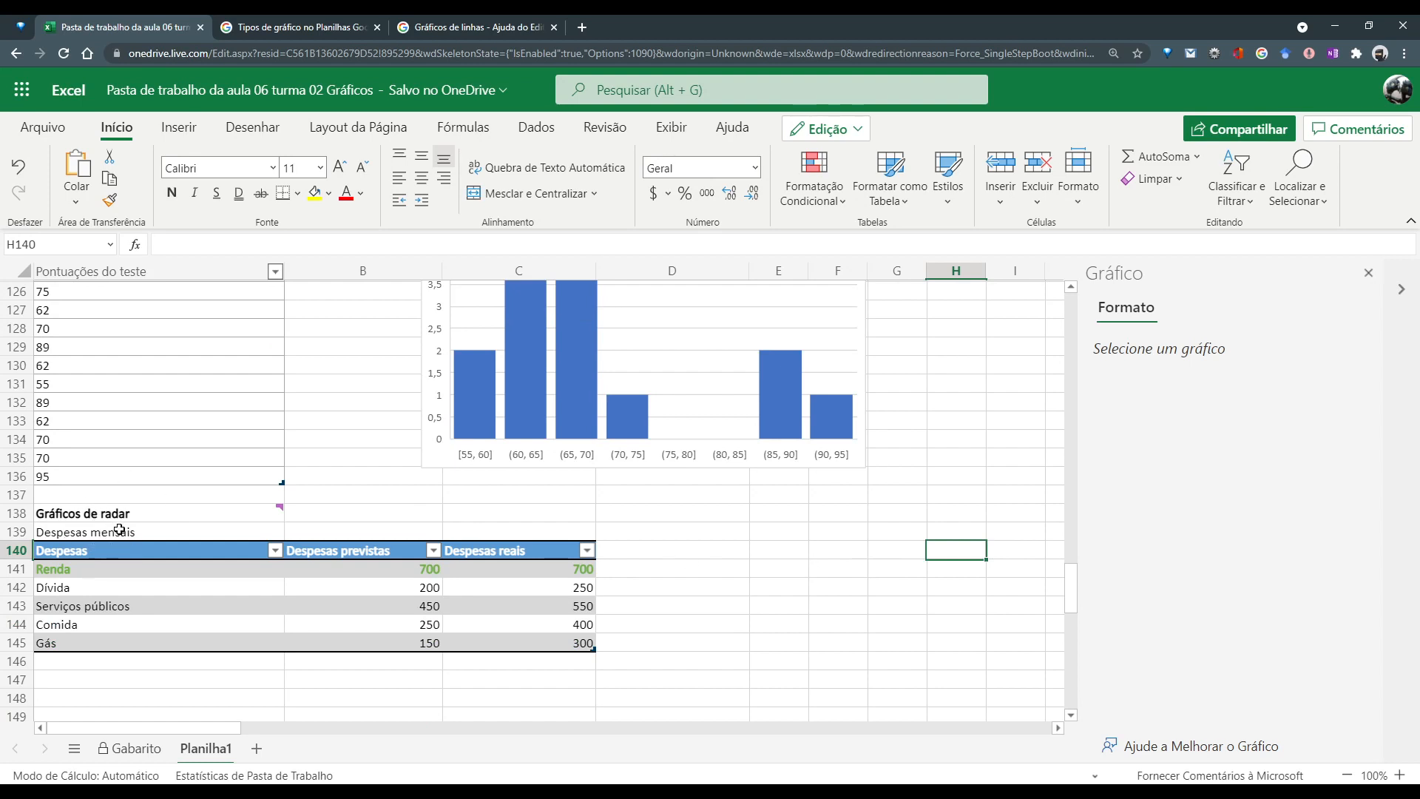
{"action": "mouse_move", "coordinate": [269, 514]}
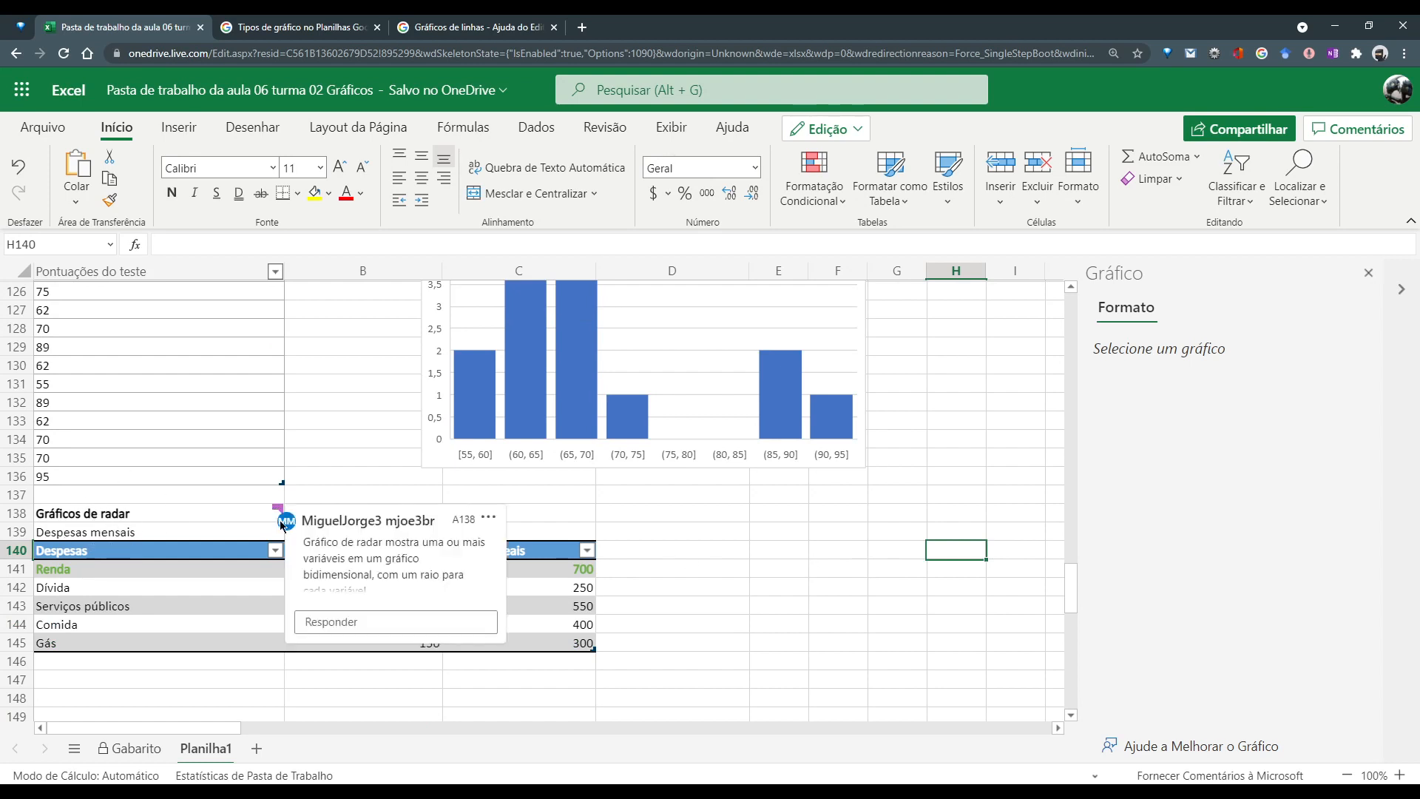
{"action": "left_click", "coordinate": [269, 514]}
{"action": "left_click", "coordinate": [766, 620]}
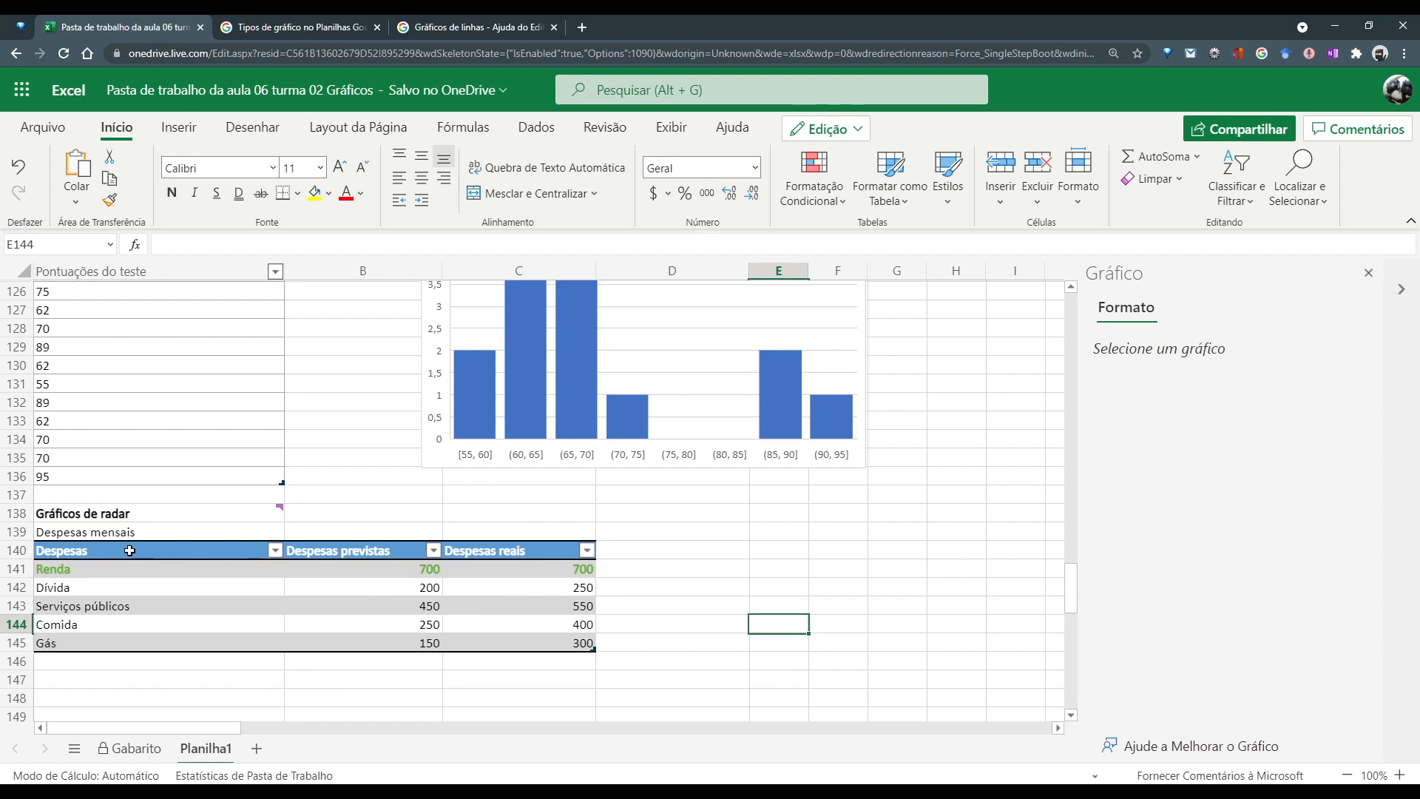
{"action": "left_click_drag", "start_coordinate": [130, 550], "coordinate": [555, 641]}
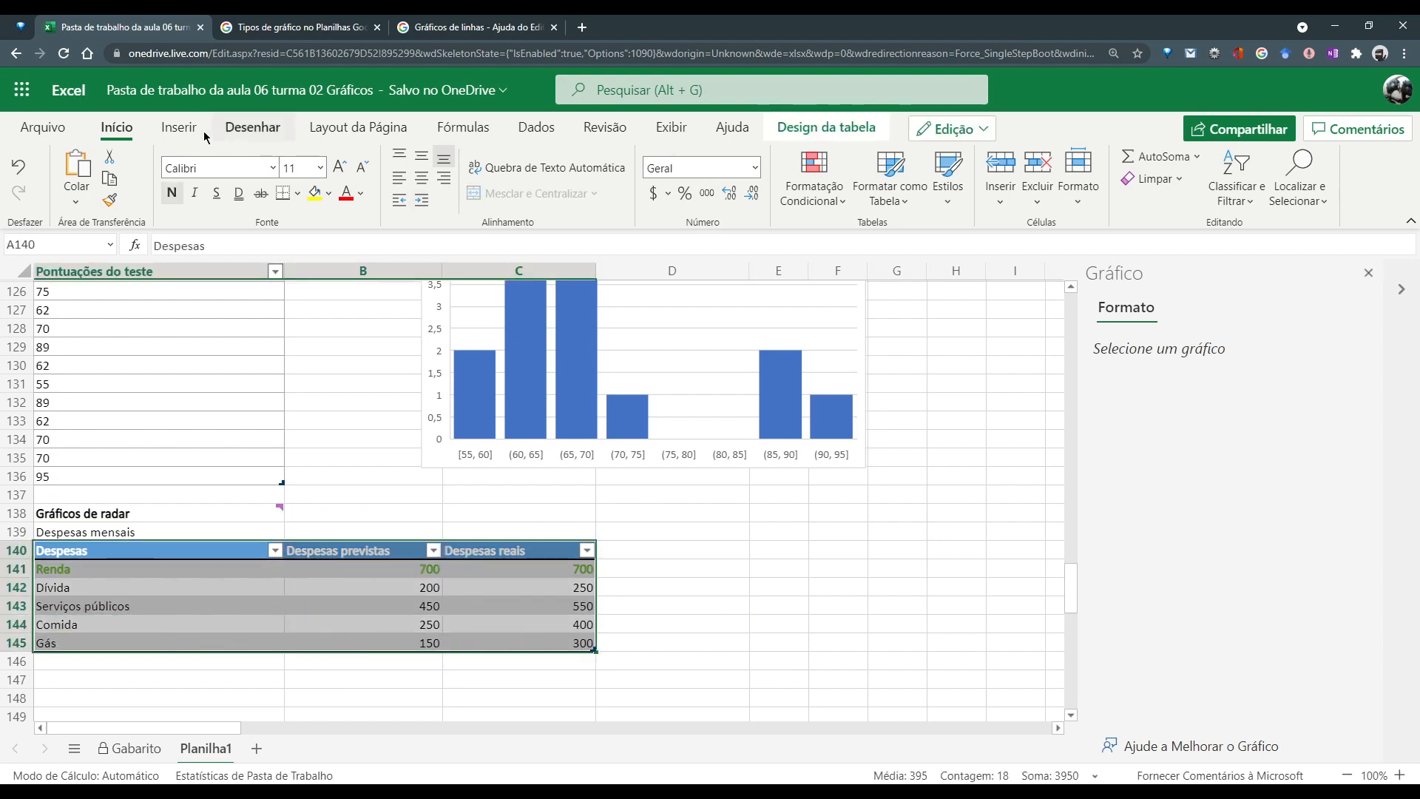
{"action": "left_click", "coordinate": [180, 129]}
{"action": "left_click", "coordinate": [639, 198]}
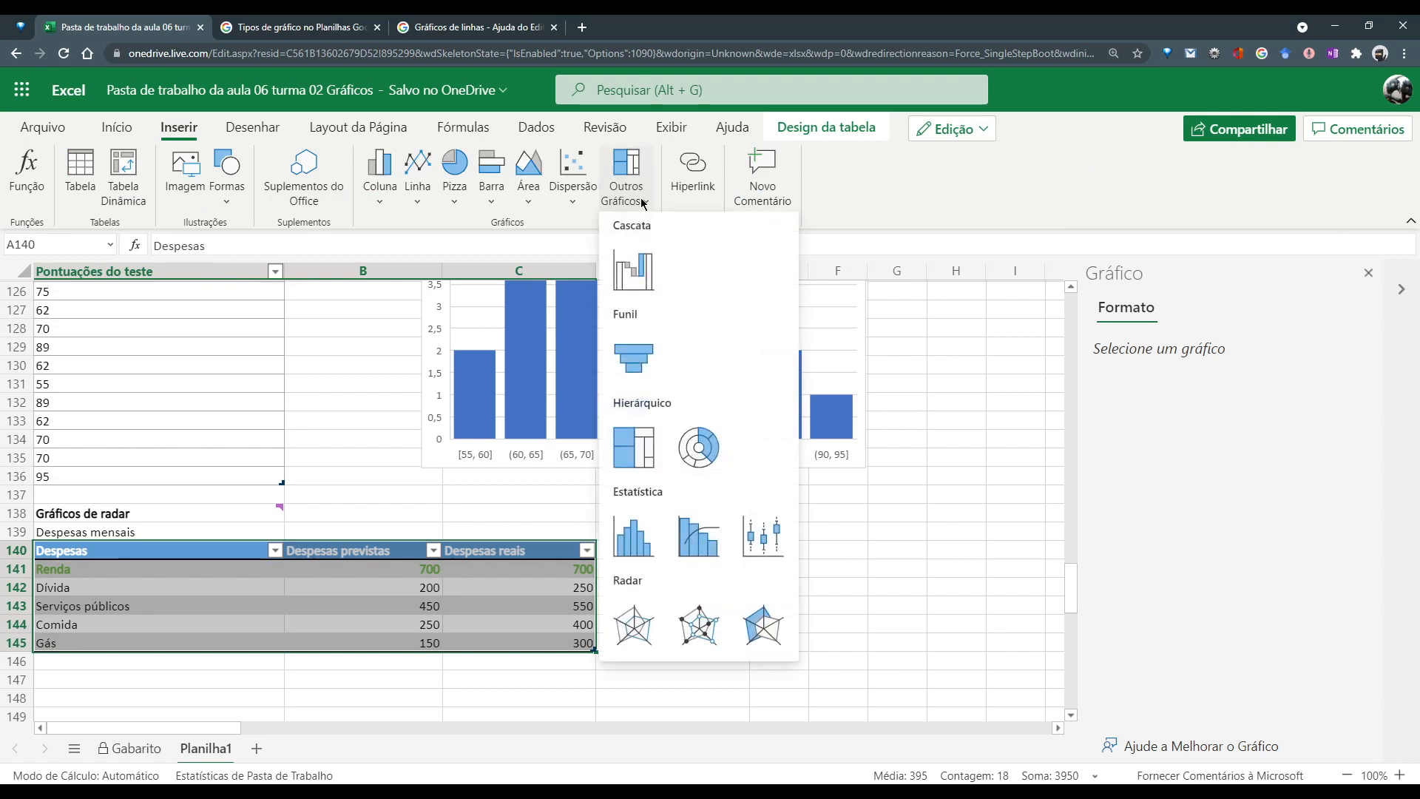
{"action": "left_click", "coordinate": [634, 624]}
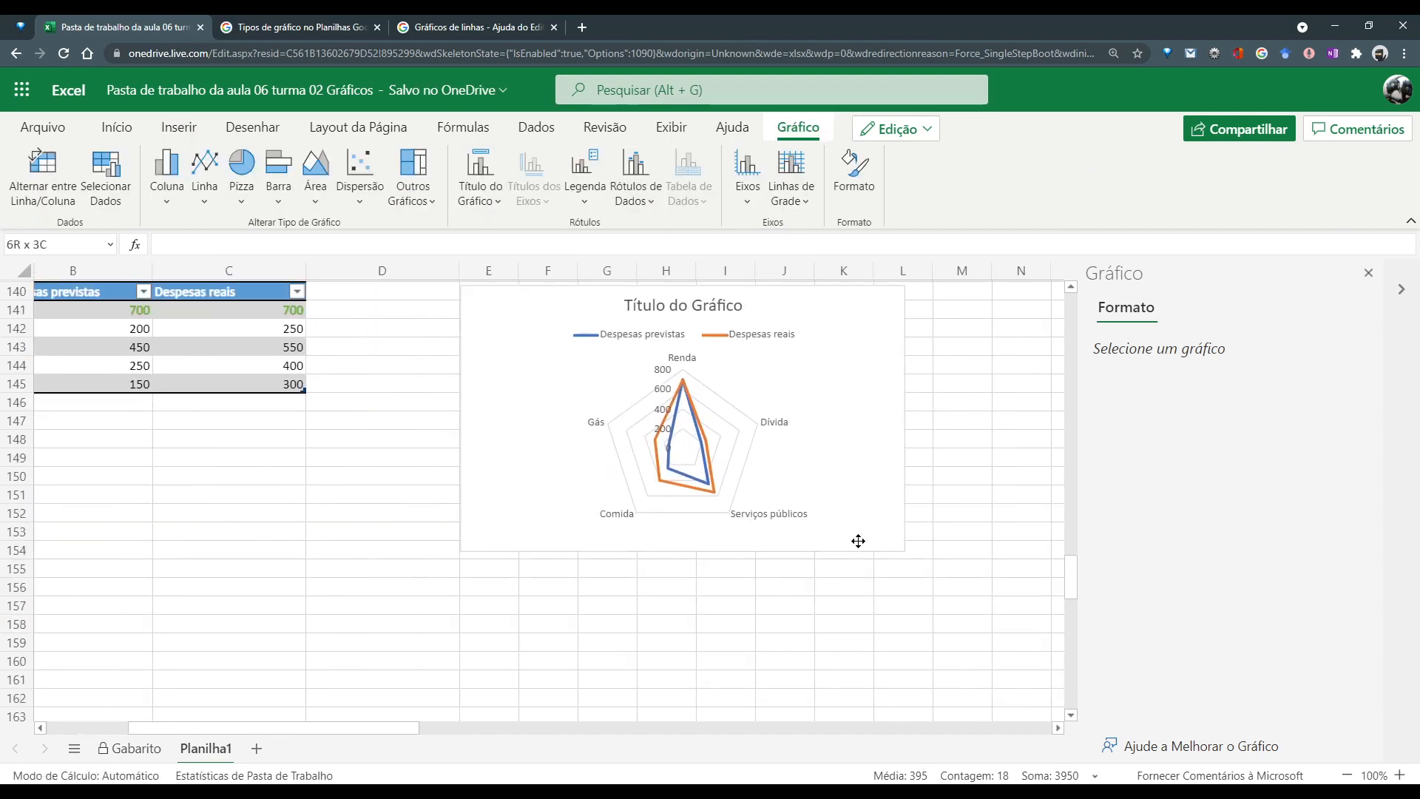
Move the radar chart up beside the expenses table and enlarge it
{"action": "left_click_drag", "start_coordinate": [858, 541], "coordinate": [751, 523]}
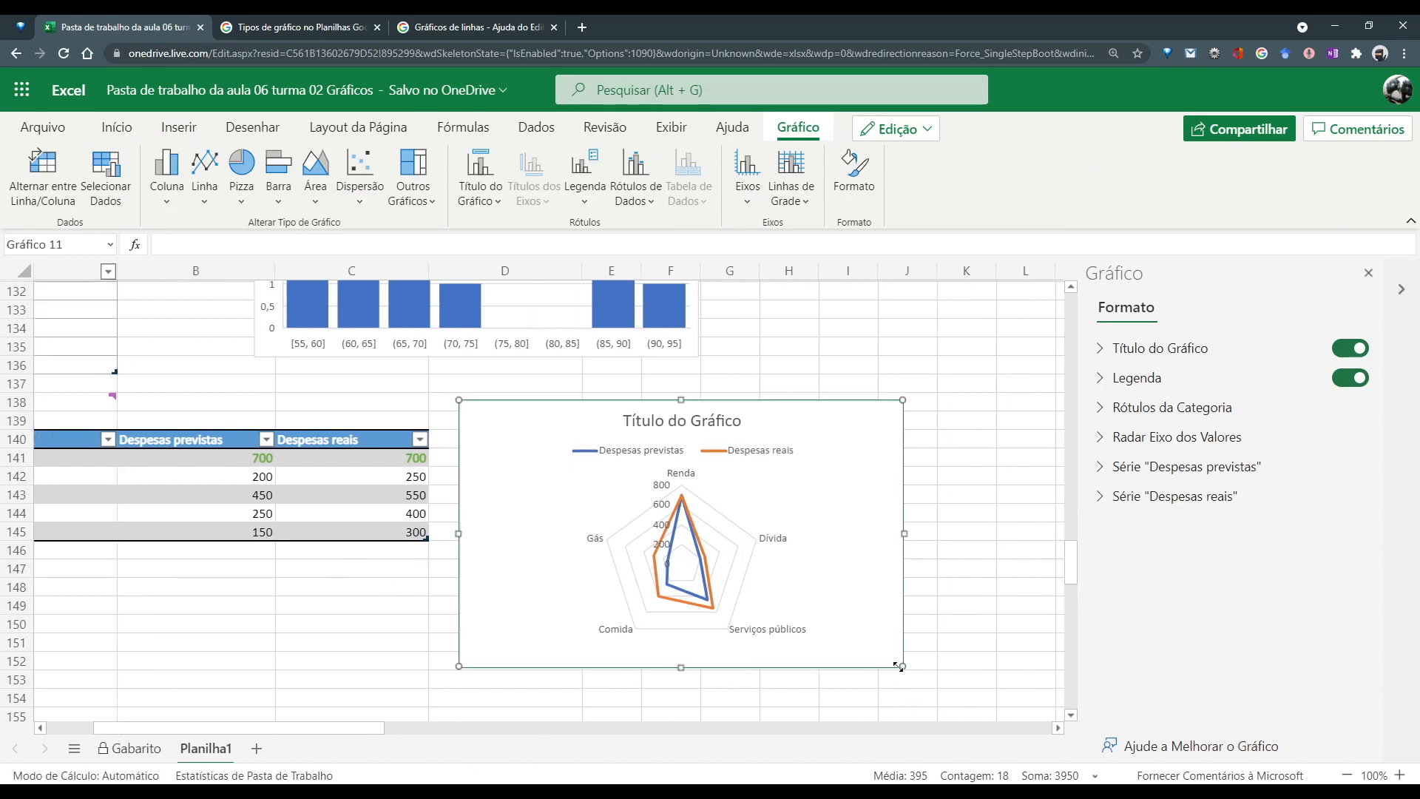
{"action": "left_click_drag", "start_coordinate": [903, 667], "coordinate": [1003, 707]}
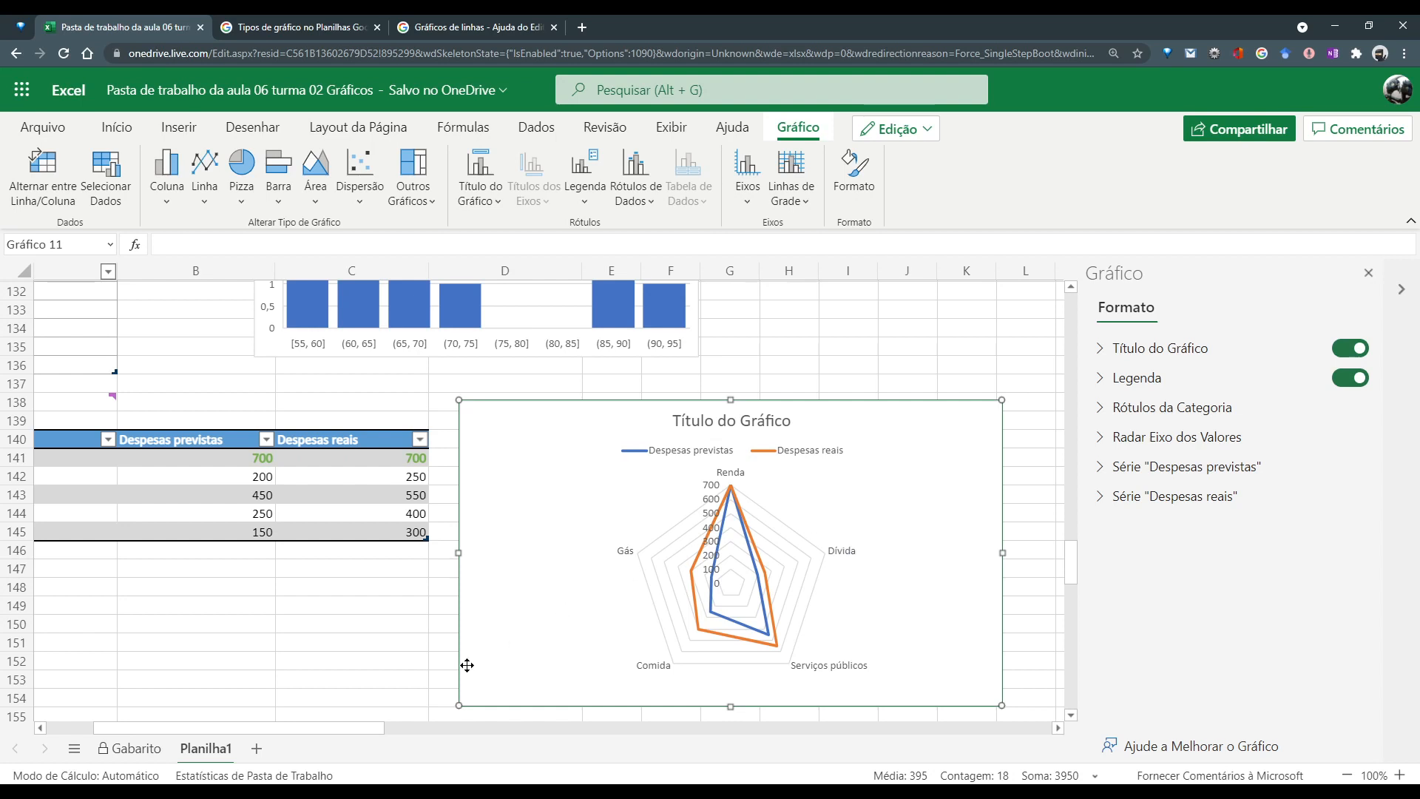
{"action": "left_click", "coordinate": [626, 554]}
Copy the text Despesas mensais from cell A139 into the radar chart's title and close the chart formatting options
{"action": "left_click_drag", "start_coordinate": [356, 728], "coordinate": [238, 725]}
{"action": "left_click", "coordinate": [94, 420]}
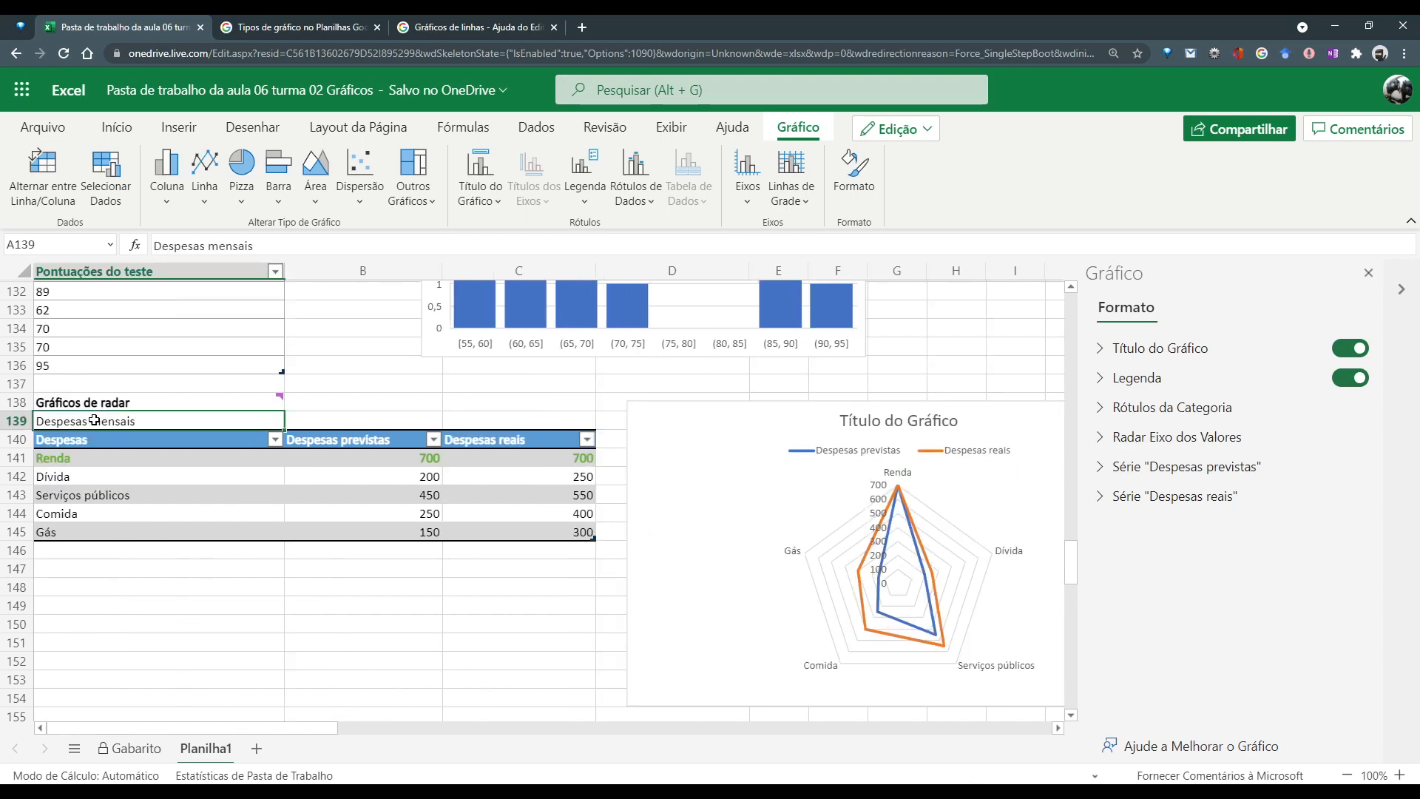
{"action": "key", "text": "ctrl+c"}
{"action": "double_click", "coordinate": [886, 425]}
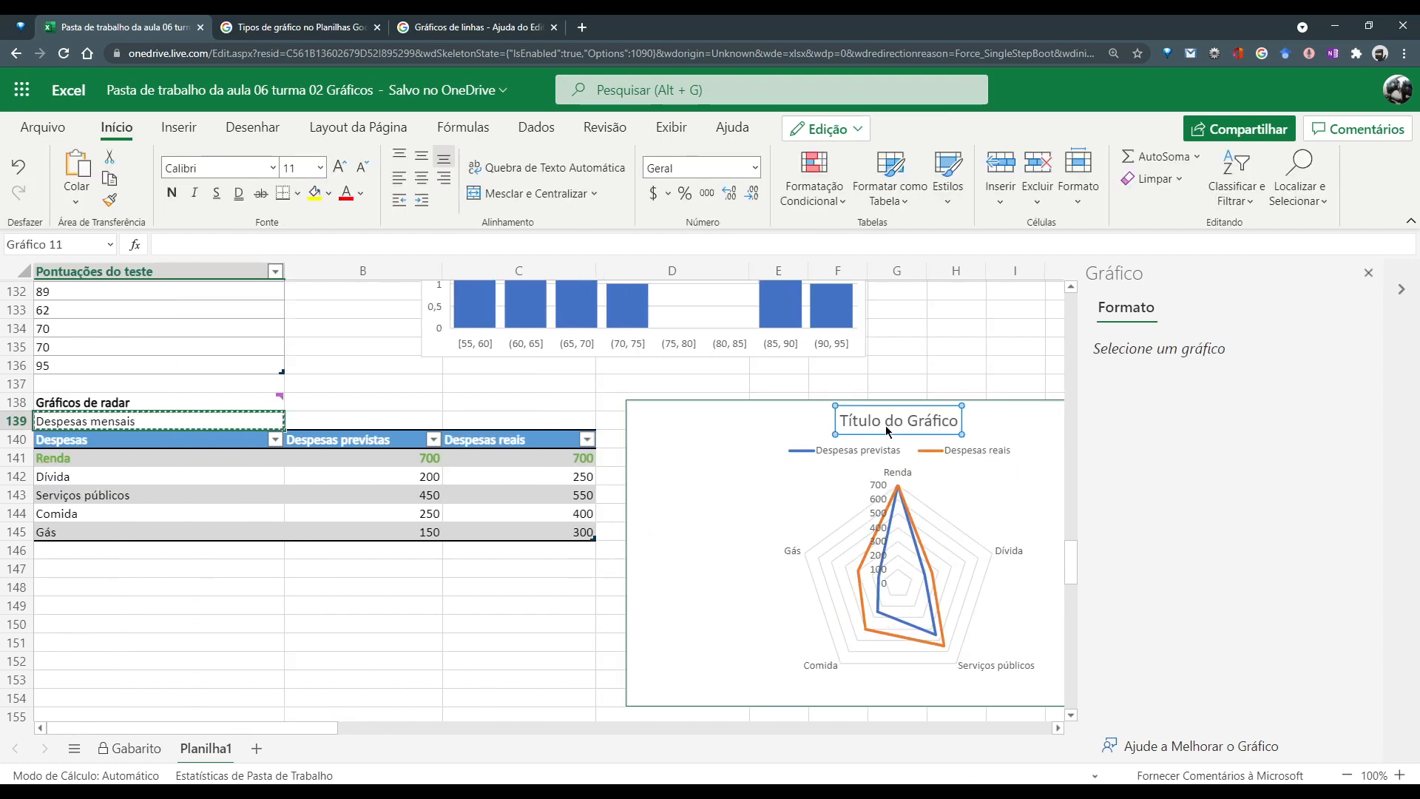
{"action": "key", "text": "ctrl+v"}
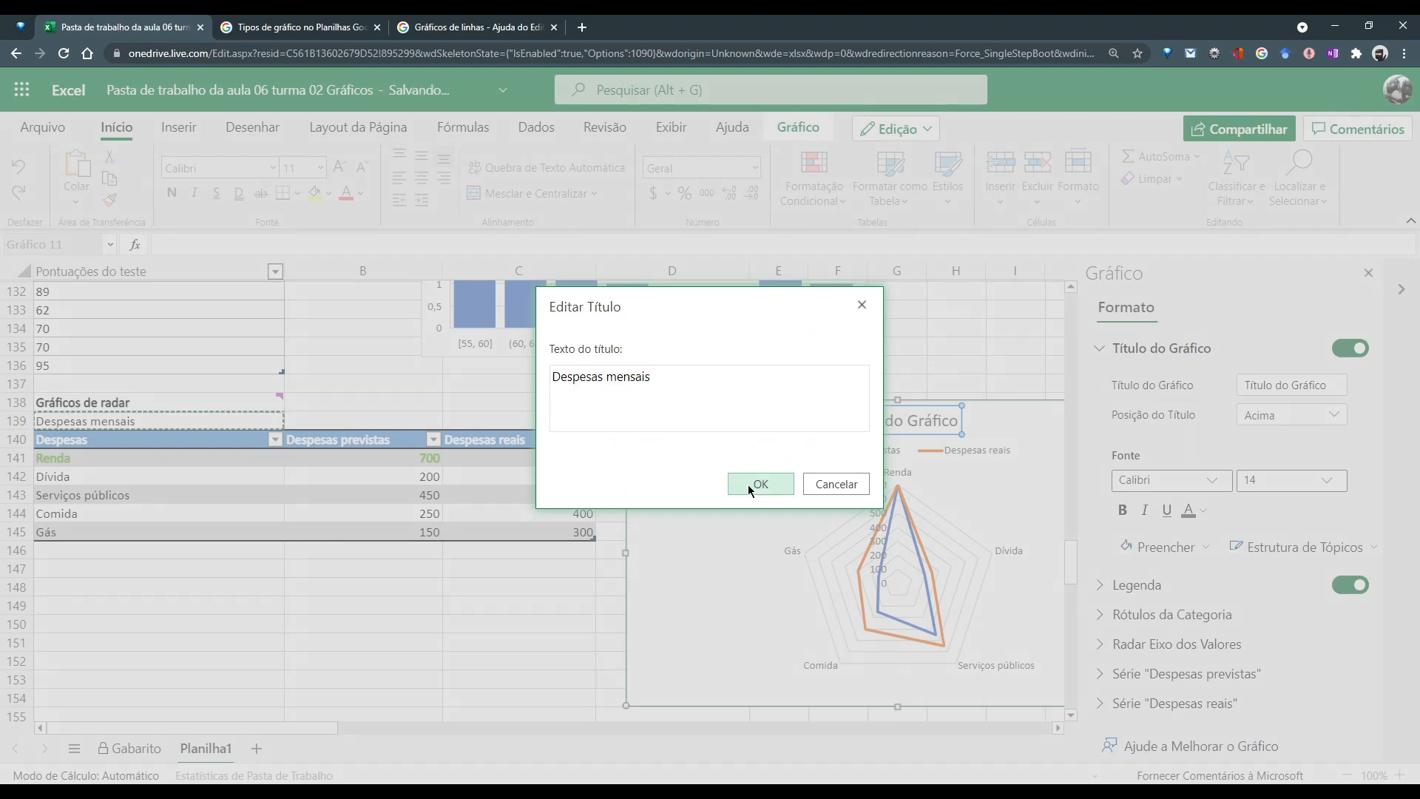
{"action": "left_click", "coordinate": [748, 485]}
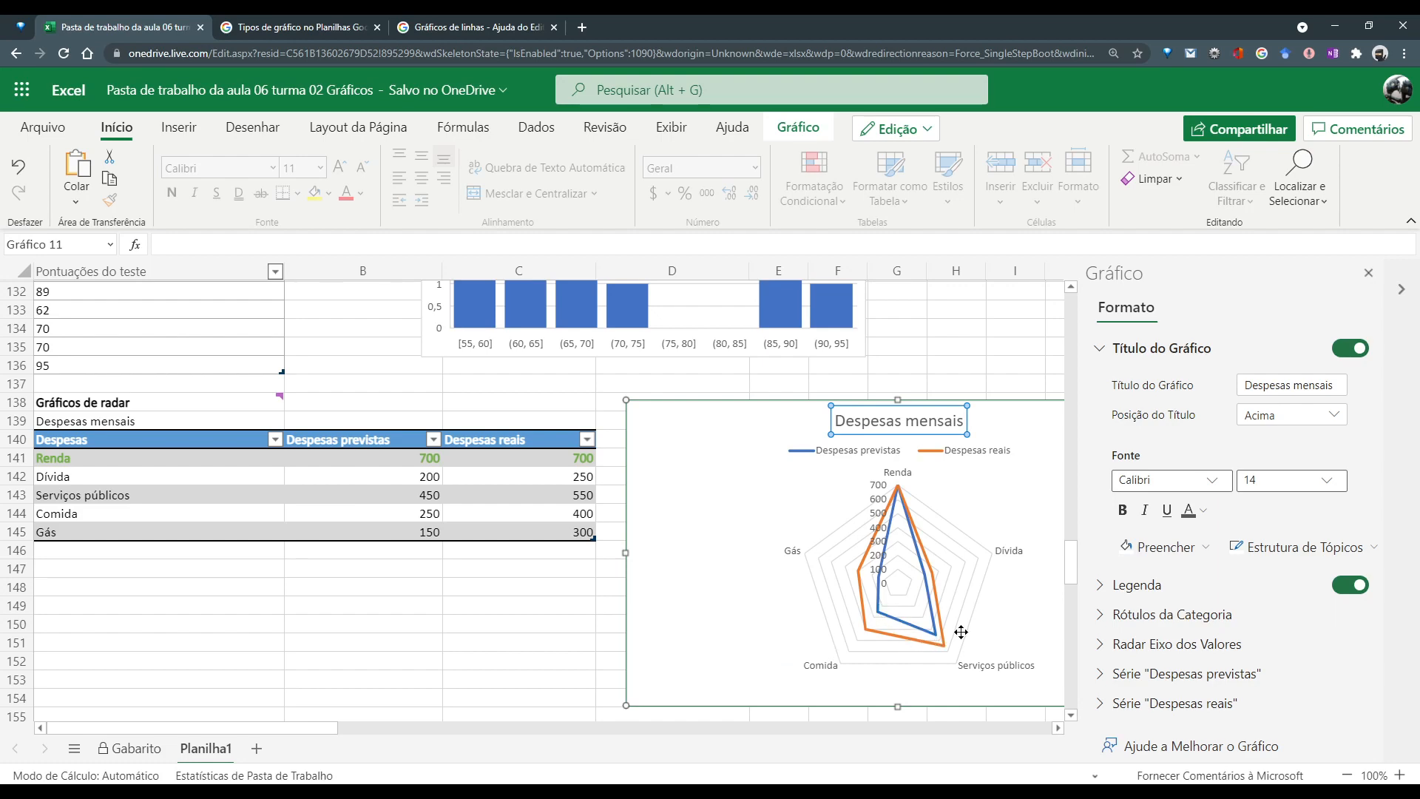
{"action": "left_click", "coordinate": [1368, 273]}
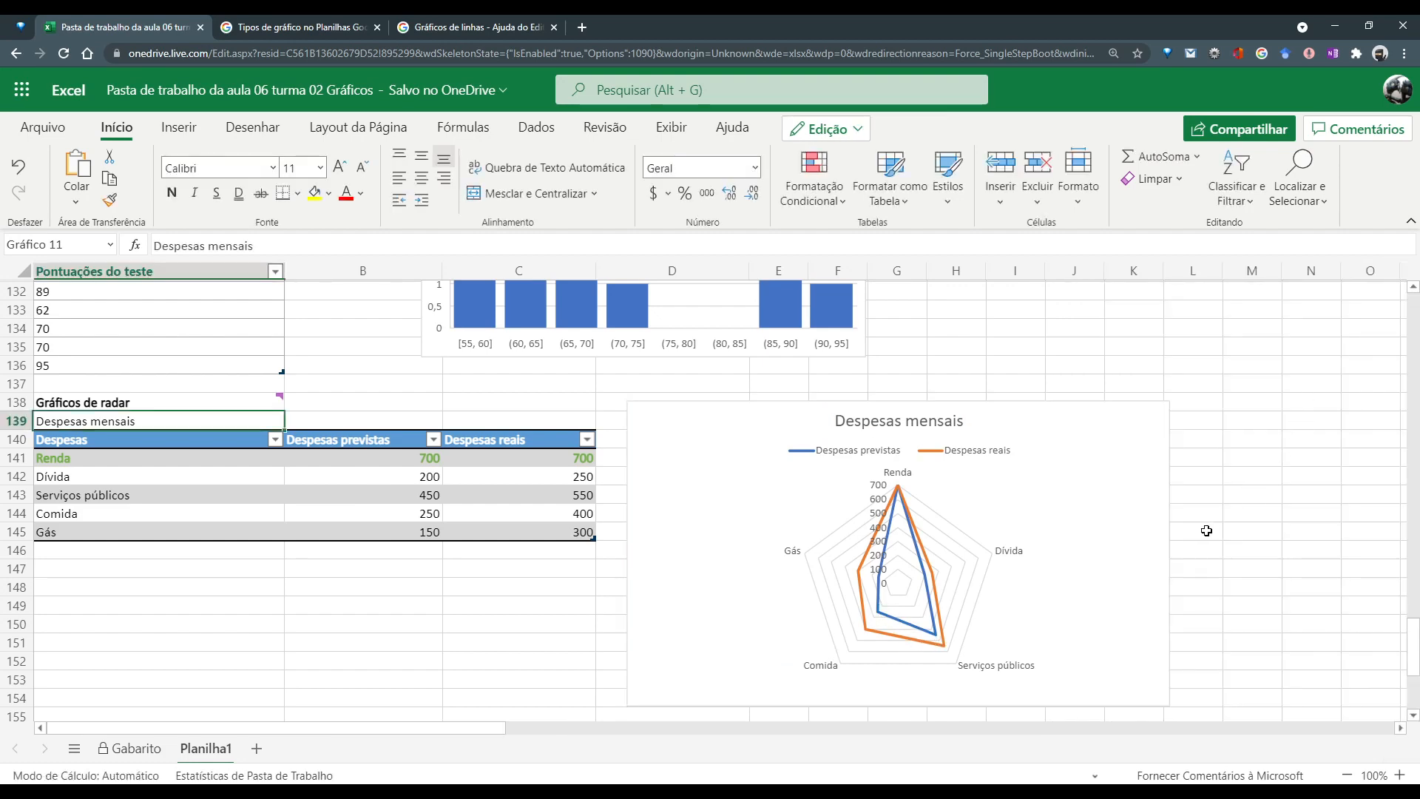
Enlarge the sheet view to 115% and compare the planned and actual Gás expenses in B145 and C145 with the radar chart
{"action": "scroll", "coordinate": [1205, 530], "scroll_direction": "up", "scroll_amount": 1}
{"action": "scroll", "coordinate": [1202, 539], "scroll_direction": "down", "scroll_amount": 1}
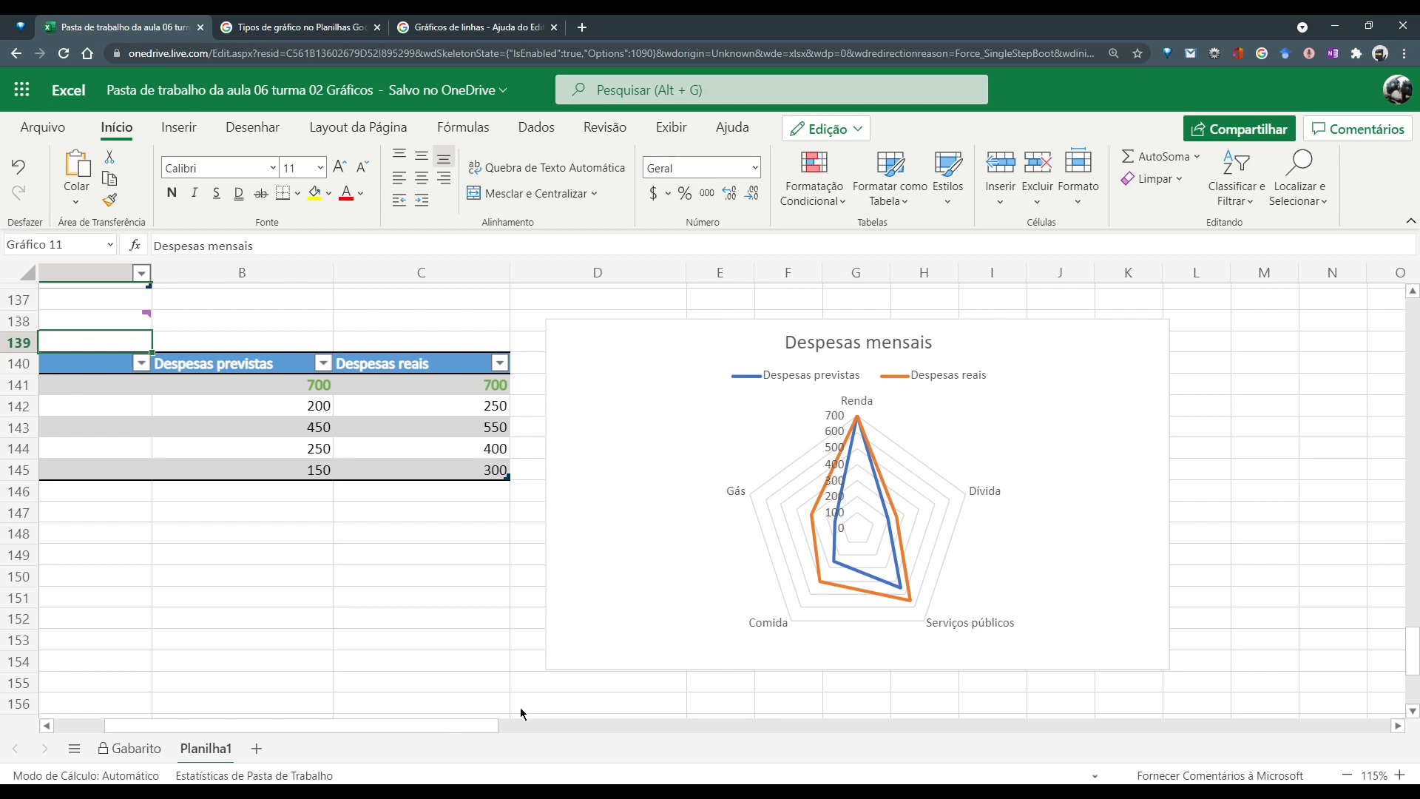
{"action": "scroll", "coordinate": [450, 727], "scroll_direction": "left", "scroll_amount": 3}
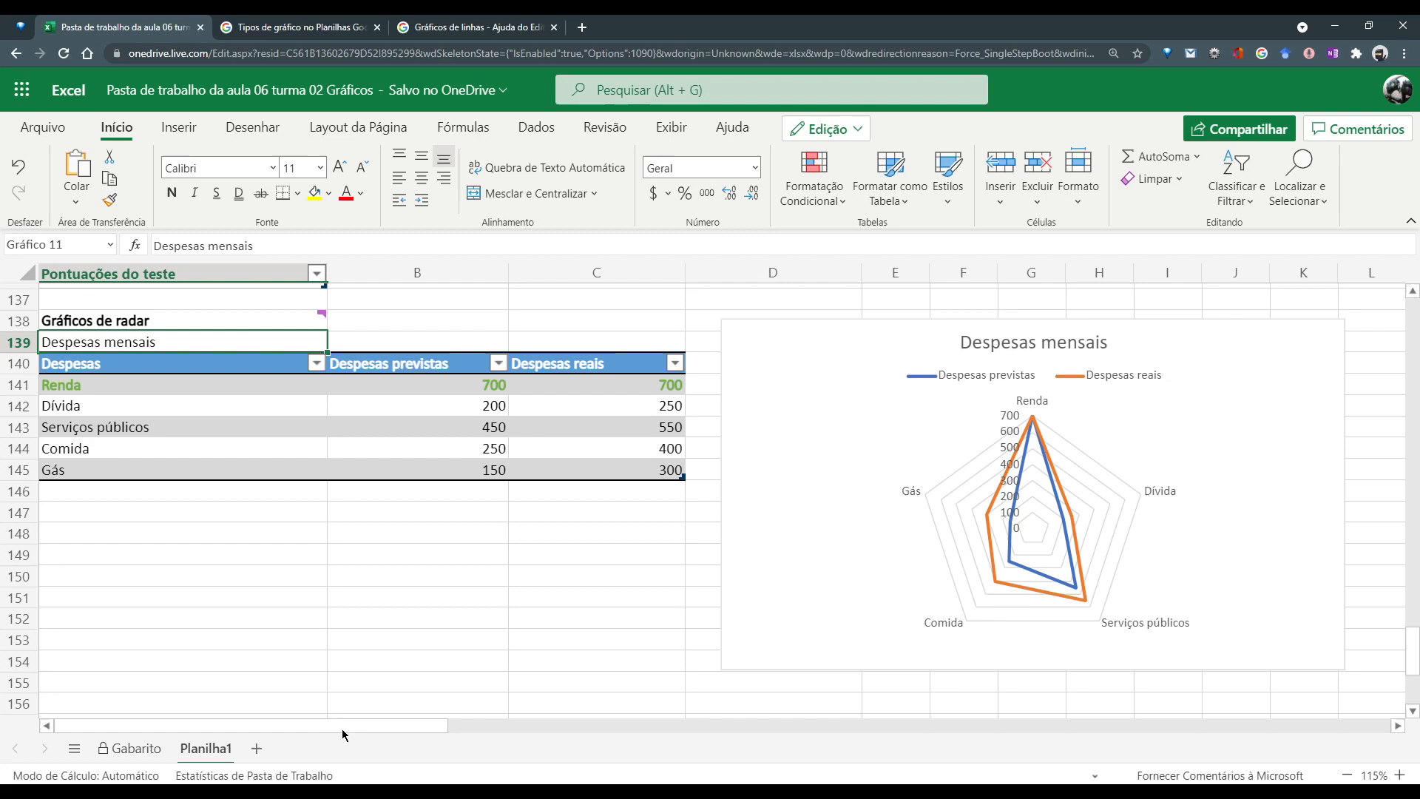
{"action": "left_click", "coordinate": [487, 474]}
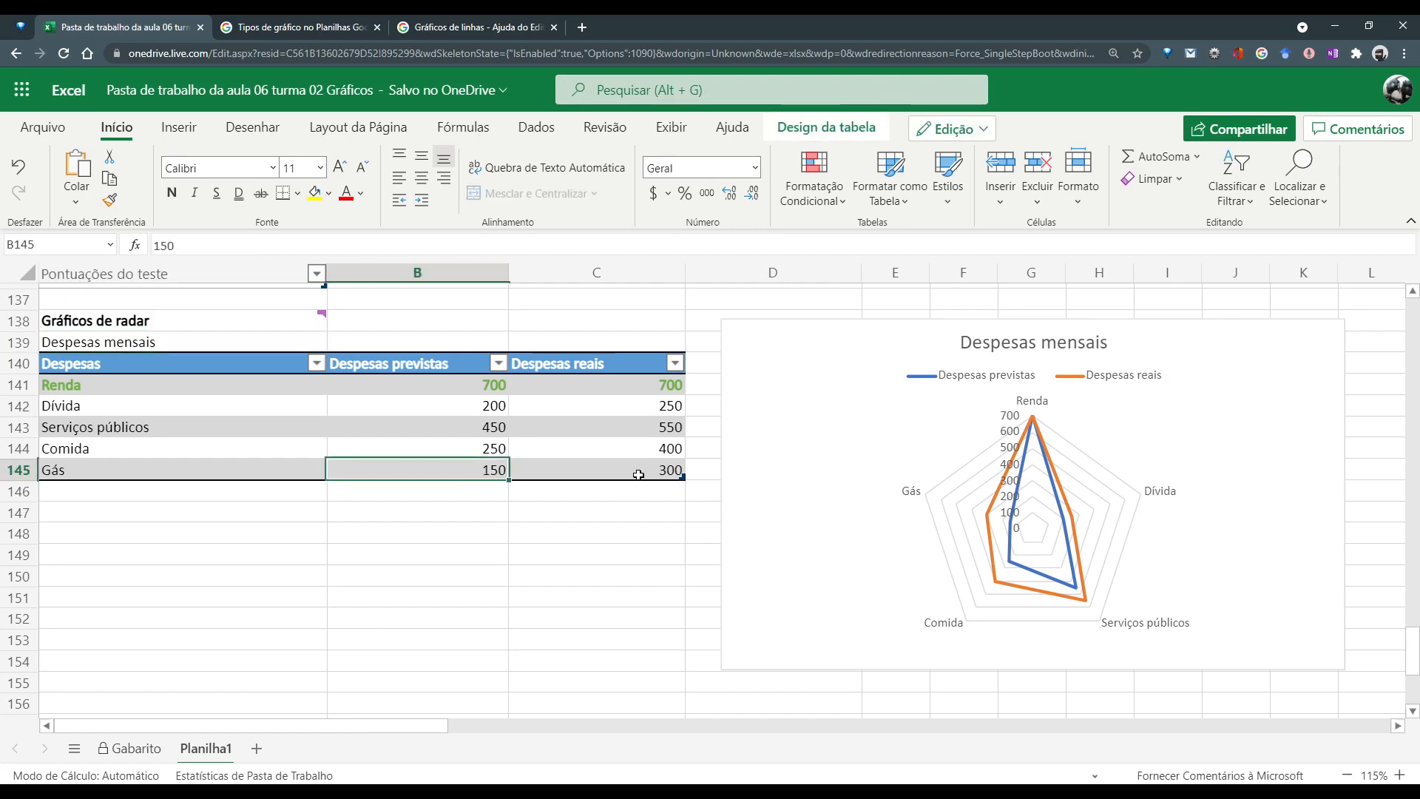
{"action": "left_click", "coordinate": [638, 472]}
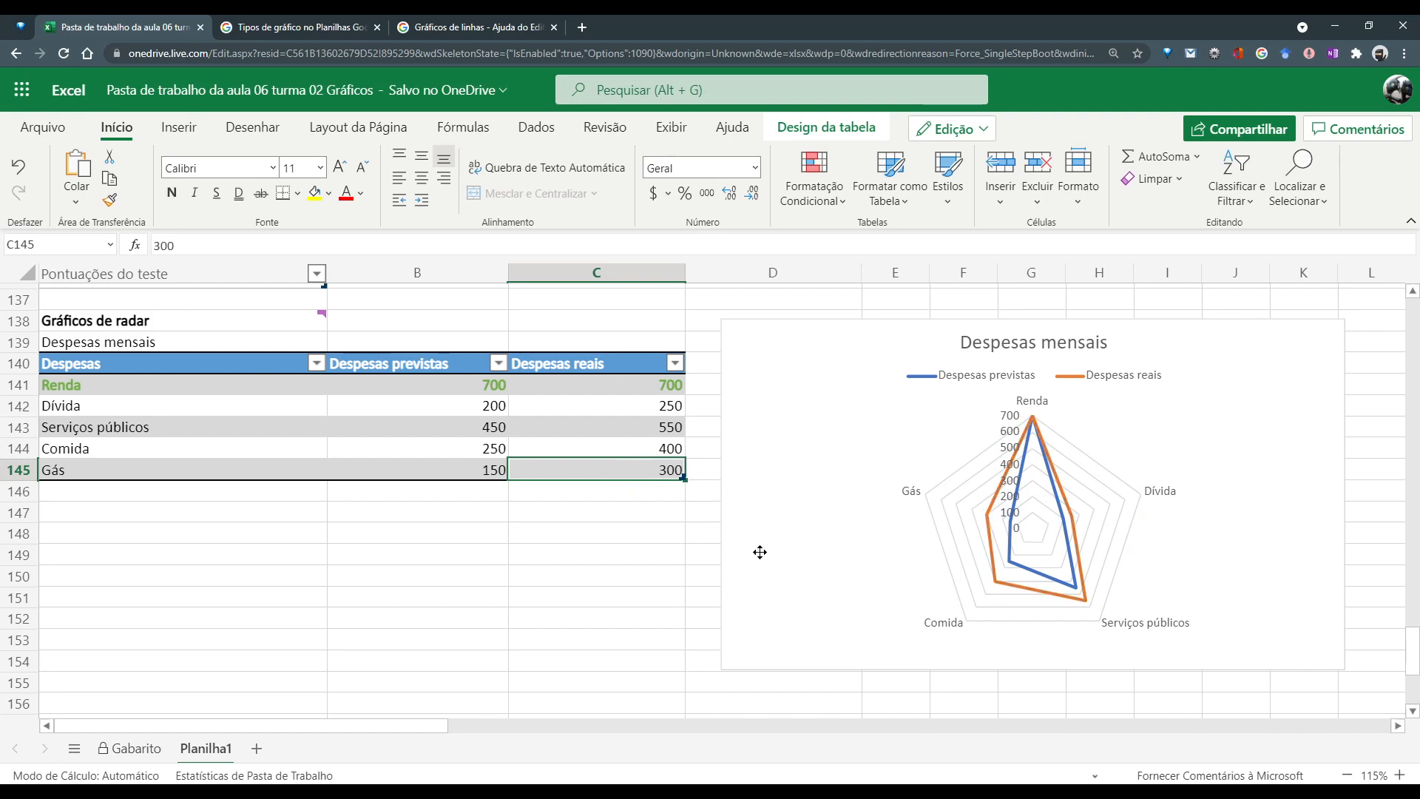
Place the radar chart's legend below the plot
{"action": "left_click", "coordinate": [1129, 387]}
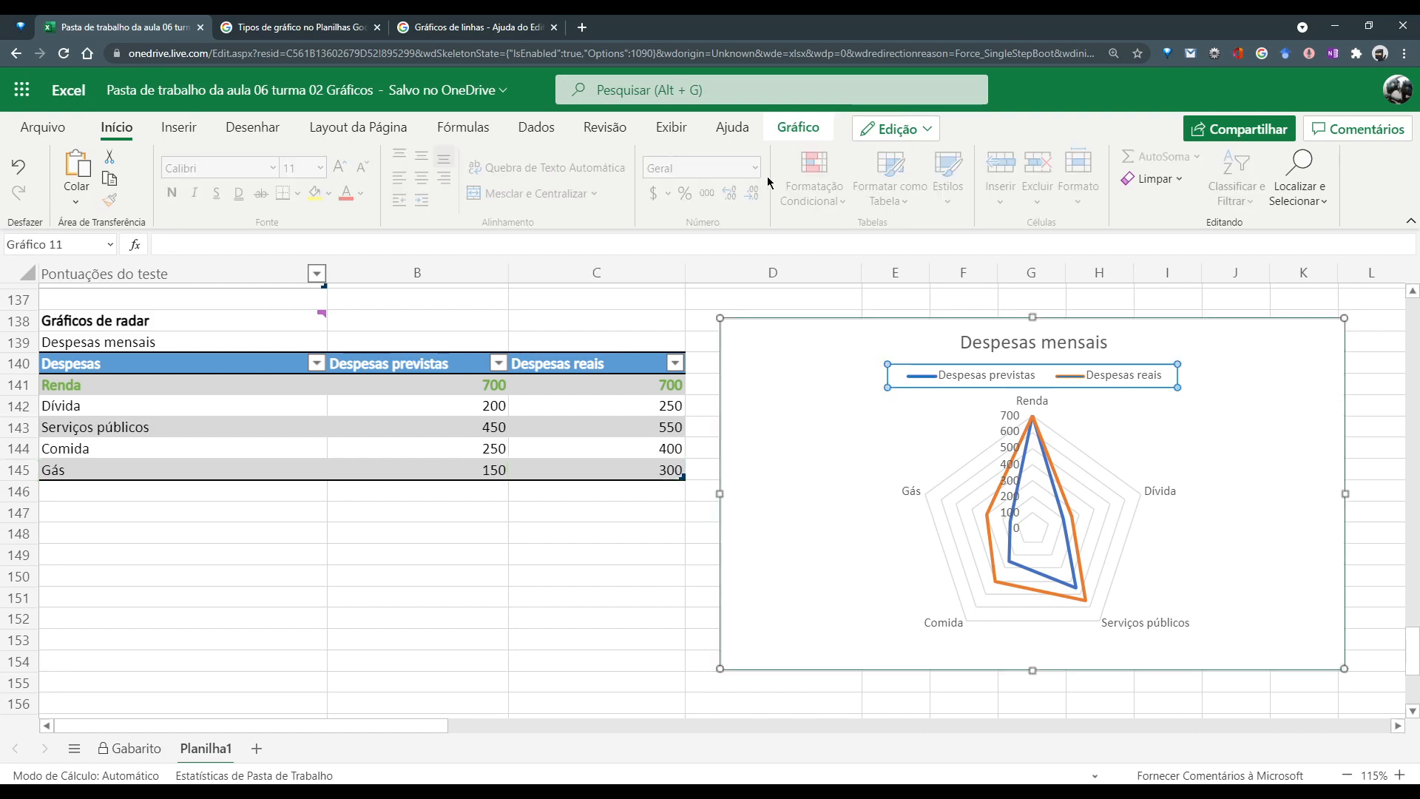
{"action": "left_click", "coordinate": [796, 127]}
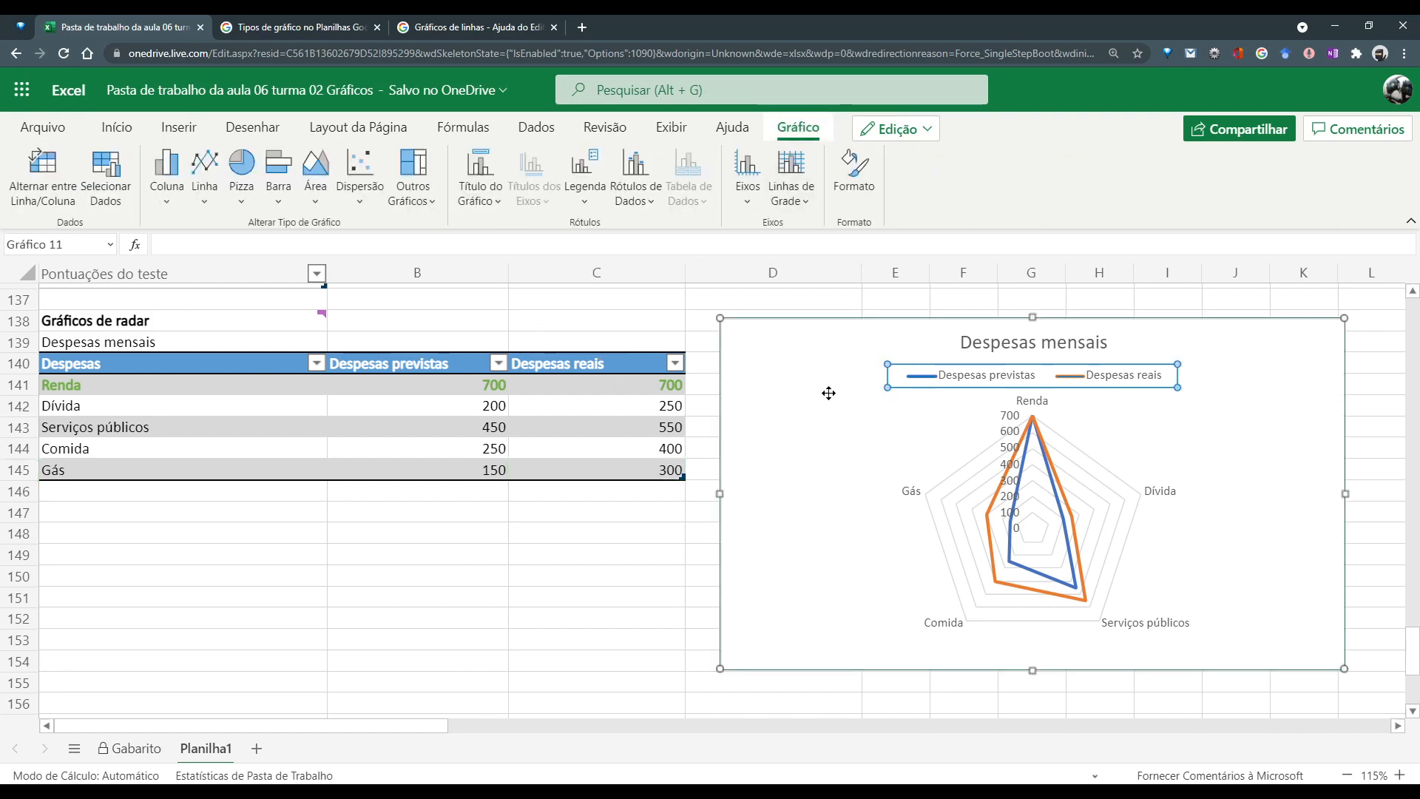
{"action": "left_click", "coordinate": [575, 193]}
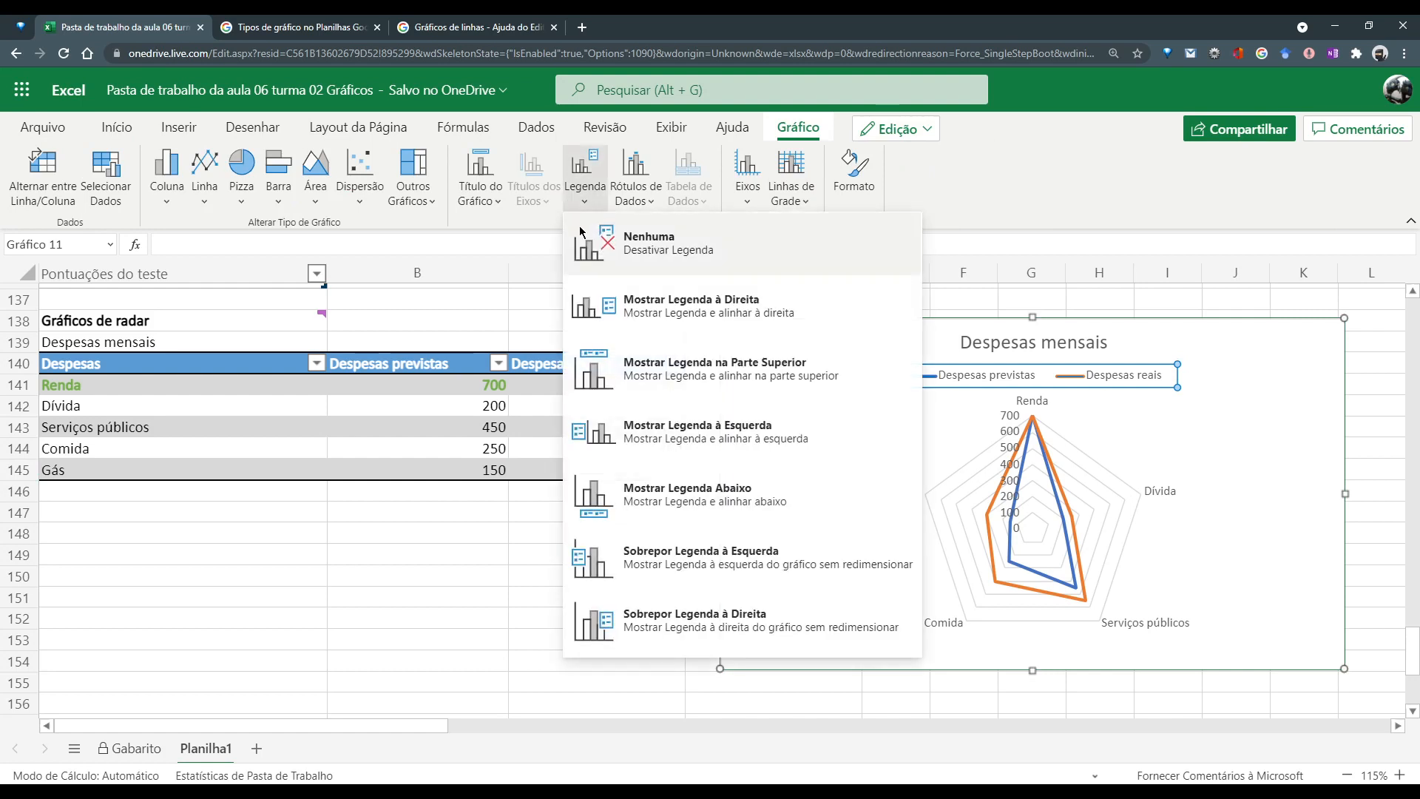
{"action": "left_click", "coordinate": [626, 505]}
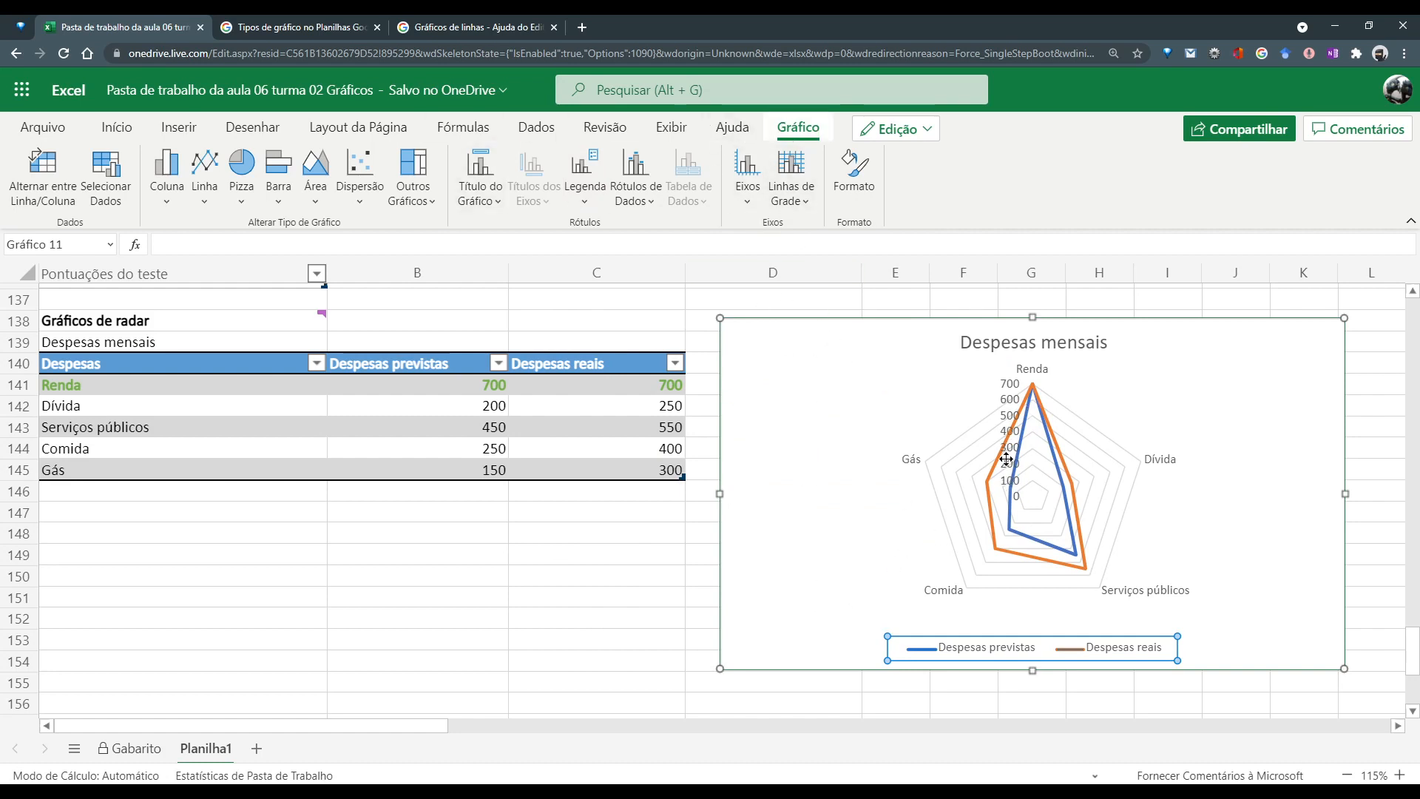
Check the limits and units of the radar chart's value axis, close the formatting options, and go to the Gabarito sheet
{"action": "double_click", "coordinate": [1013, 387]}
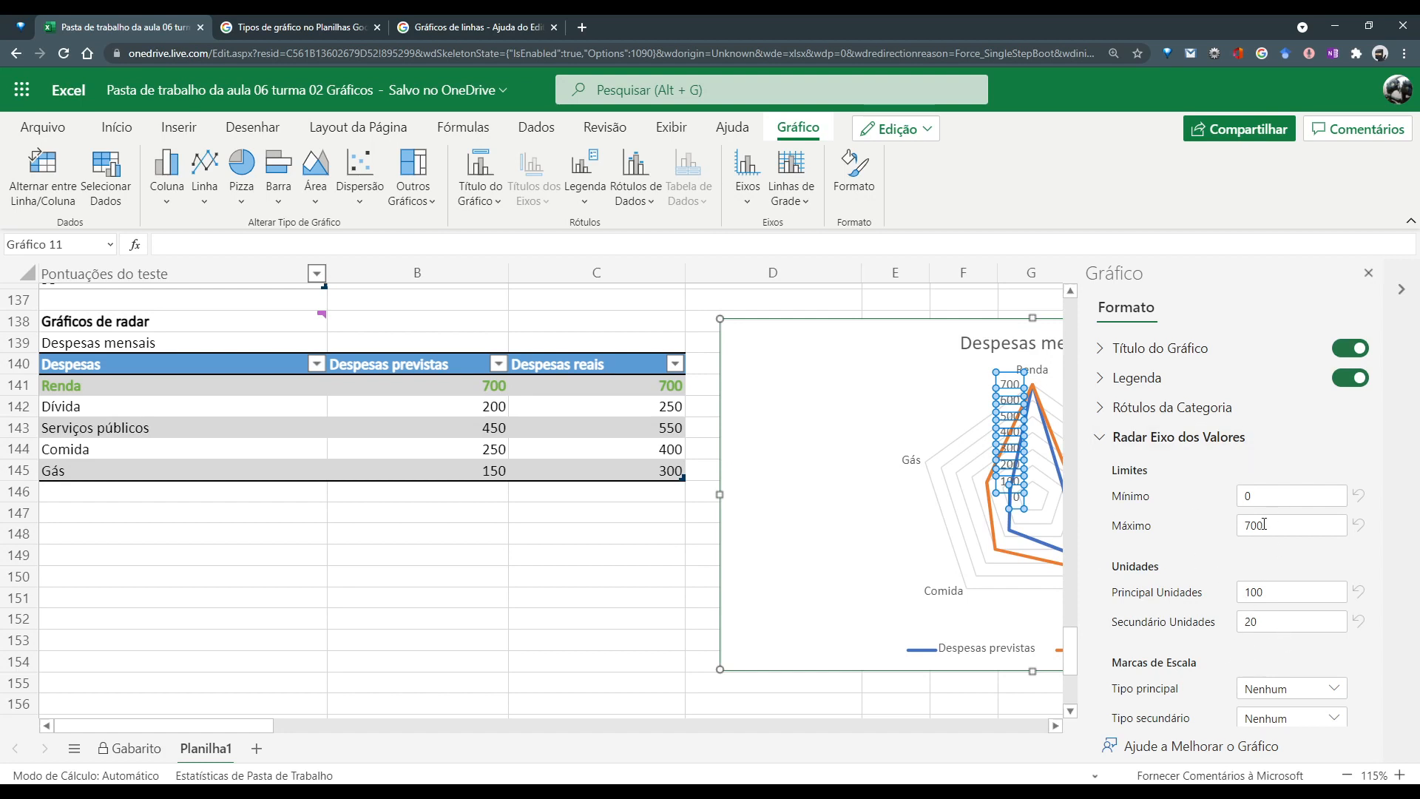
{"action": "left_click", "coordinate": [1368, 273]}
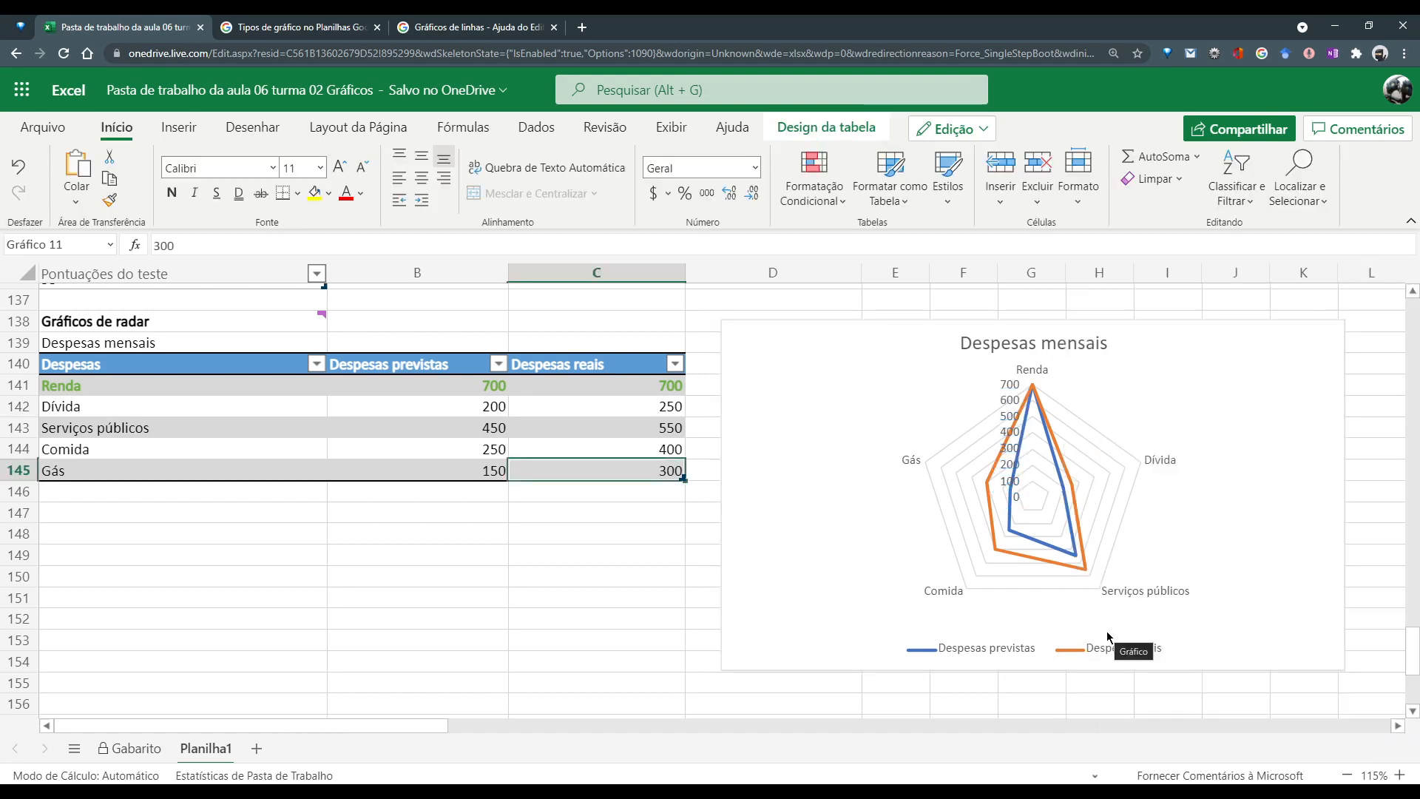
{"action": "left_click", "coordinate": [134, 748]}
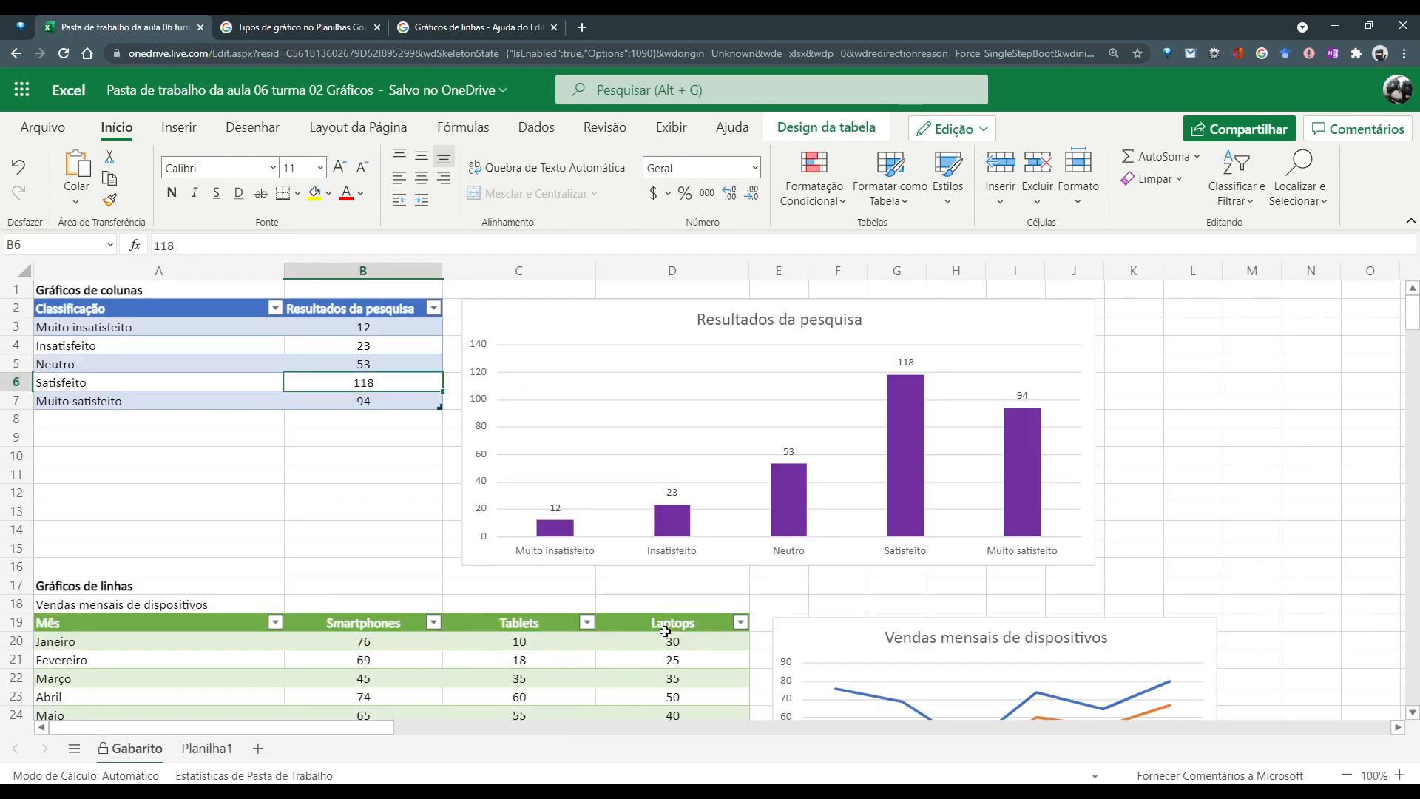
Review the example charts on the Gabarito sheet from the column chart to the radar chart, and return to the Planilha1 sheet
{"action": "scroll", "coordinate": [949, 529], "scroll_direction": "down", "scroll_amount": 20}
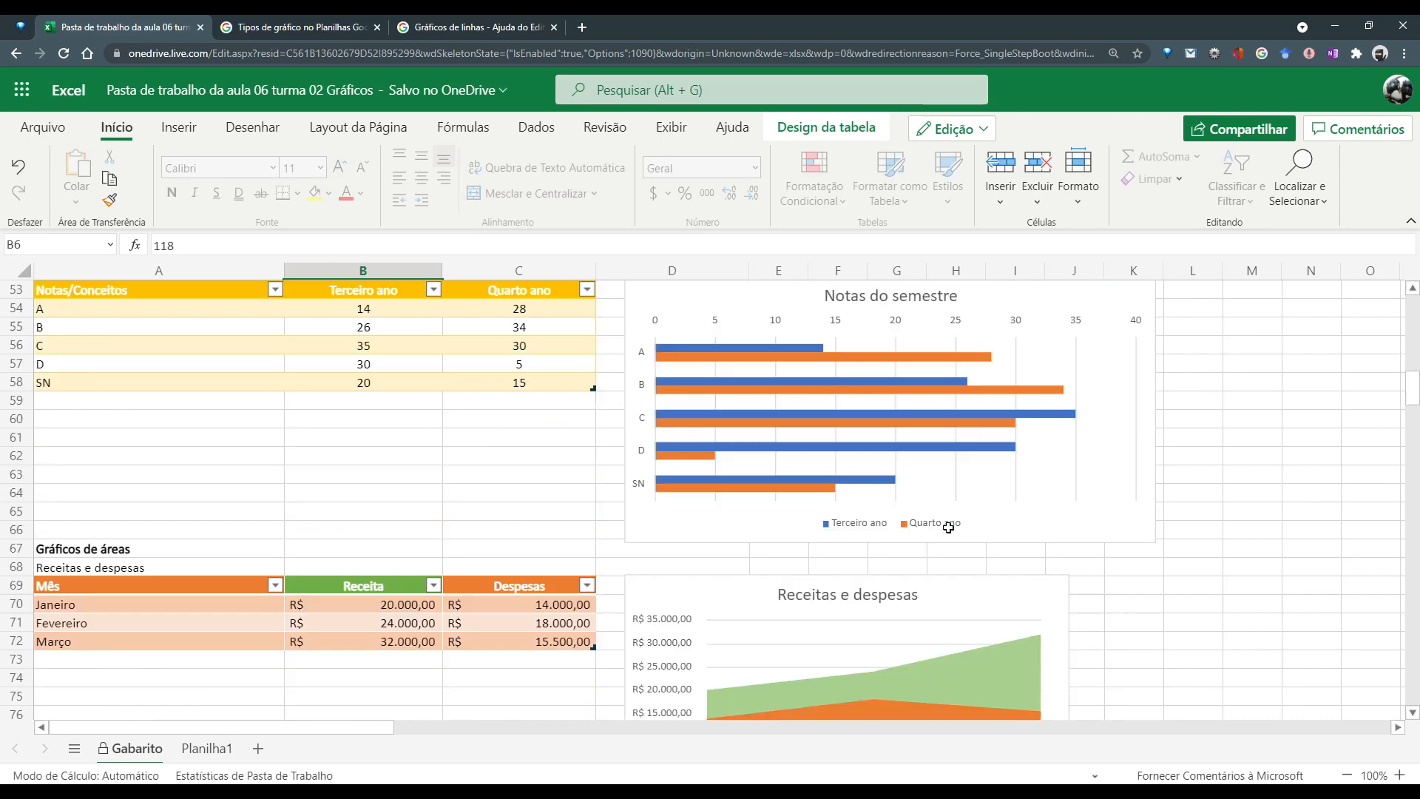
{"action": "scroll", "coordinate": [950, 526], "scroll_direction": "down", "scroll_amount": 8}
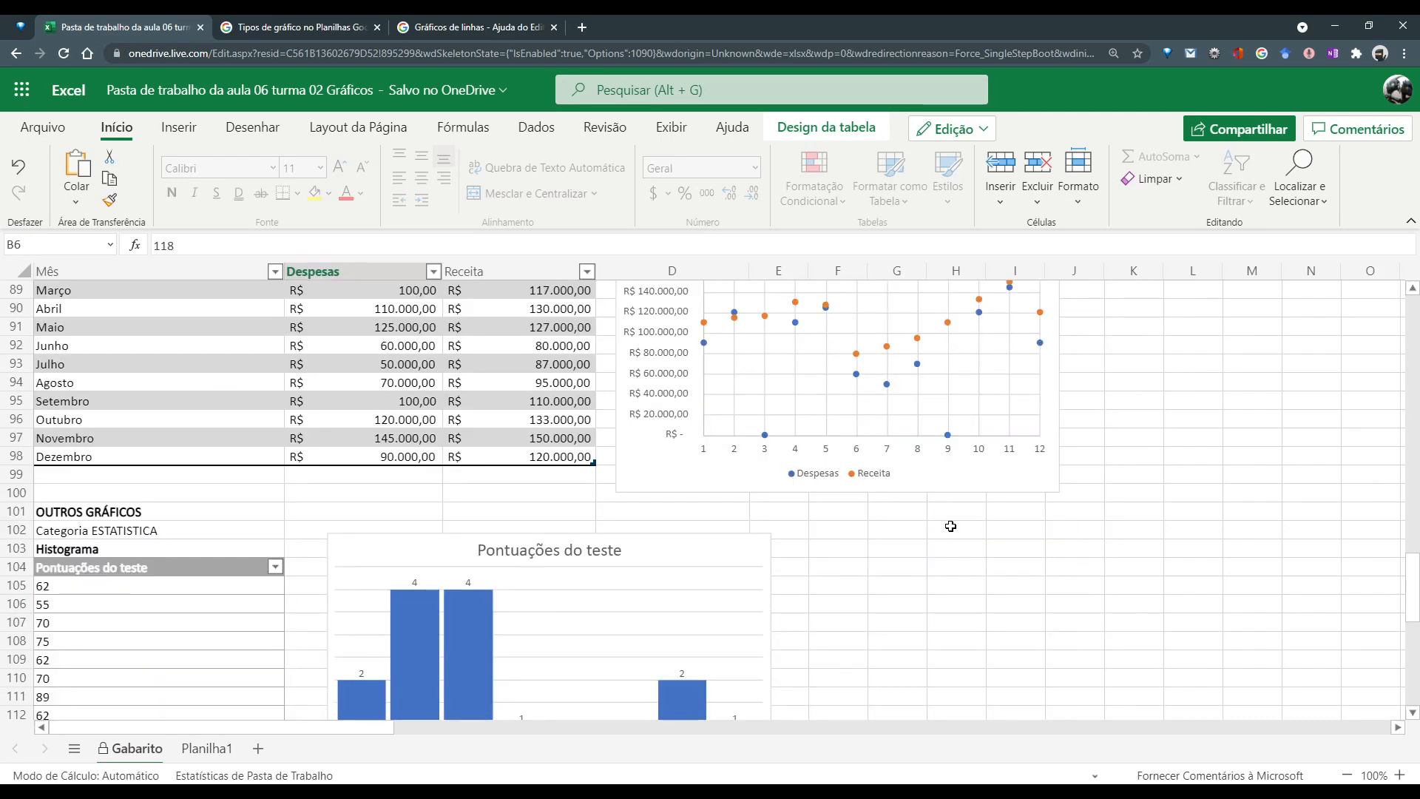
{"action": "scroll", "coordinate": [950, 526], "scroll_direction": "down", "scroll_amount": 3}
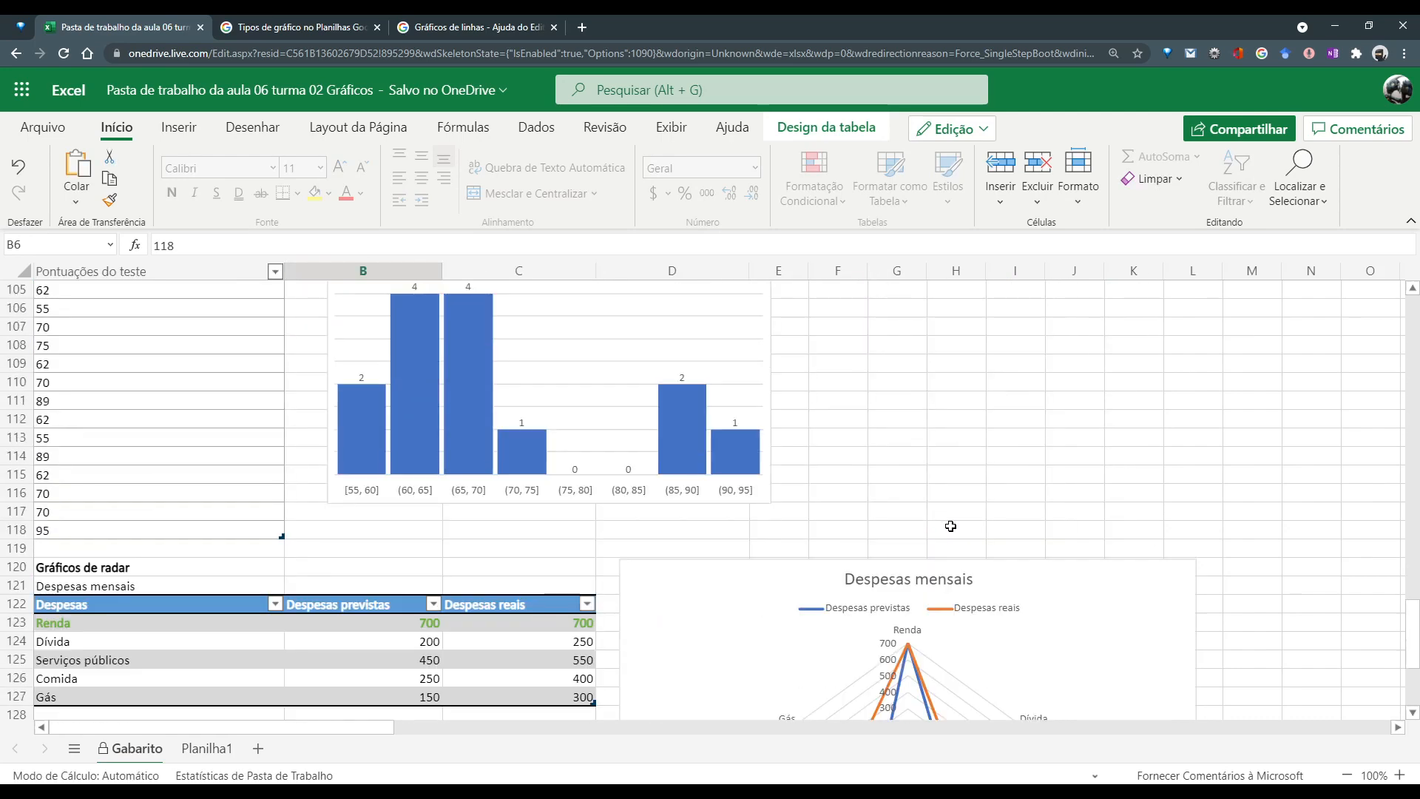
{"action": "scroll", "coordinate": [951, 525], "scroll_direction": "down", "scroll_amount": 4}
{"action": "scroll", "coordinate": [951, 526], "scroll_direction": "up", "scroll_amount": 10}
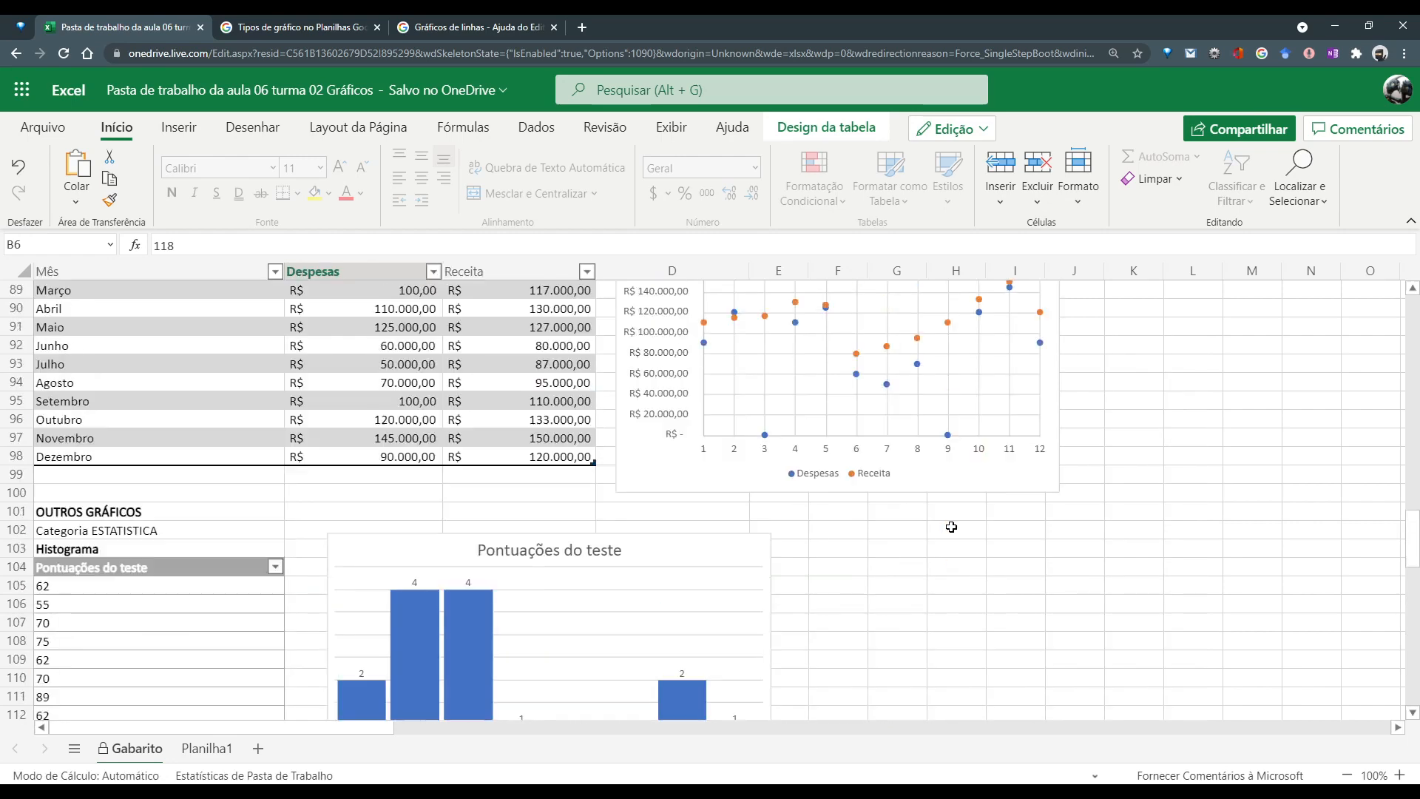
{"action": "scroll", "coordinate": [951, 527], "scroll_direction": "up", "scroll_amount": 20}
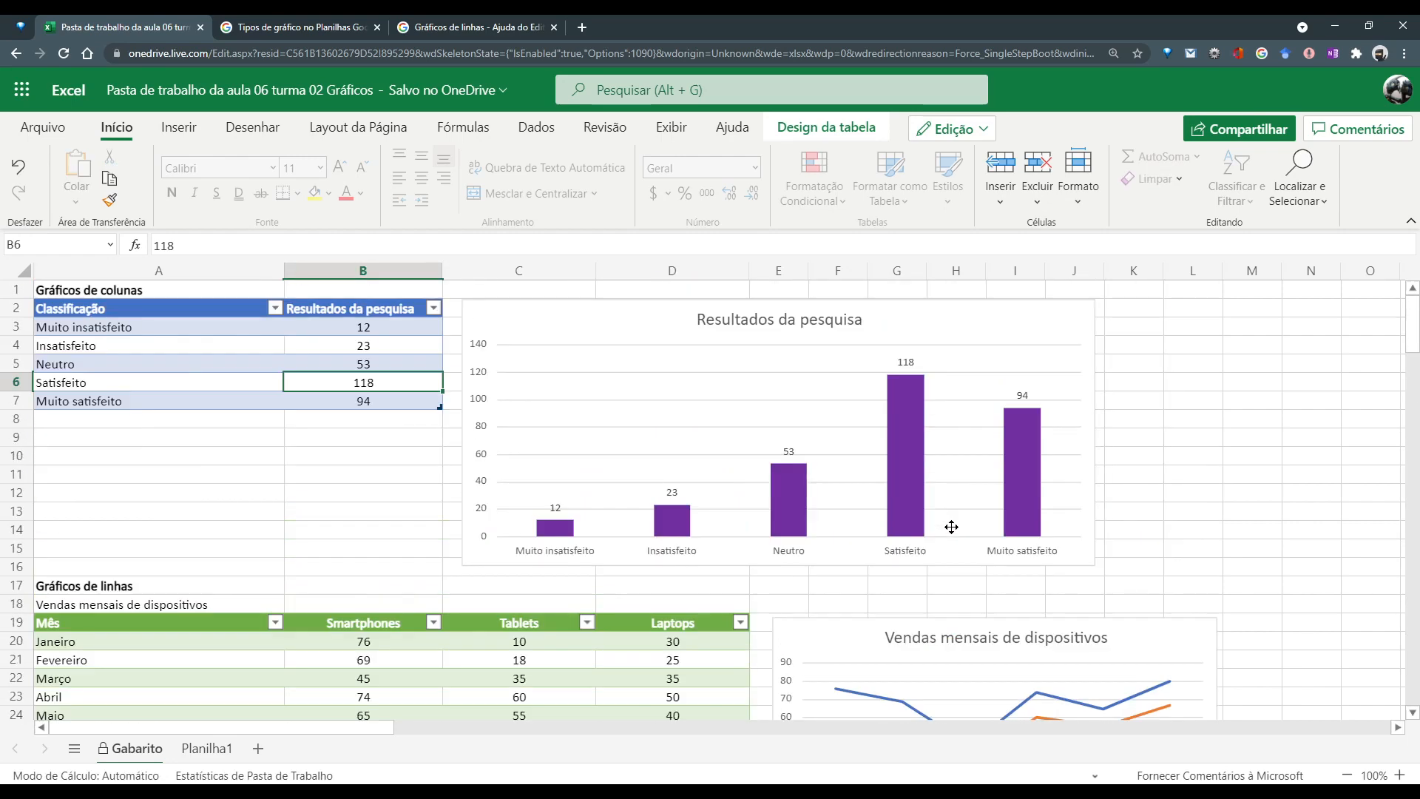
{"action": "left_click", "coordinate": [207, 747]}
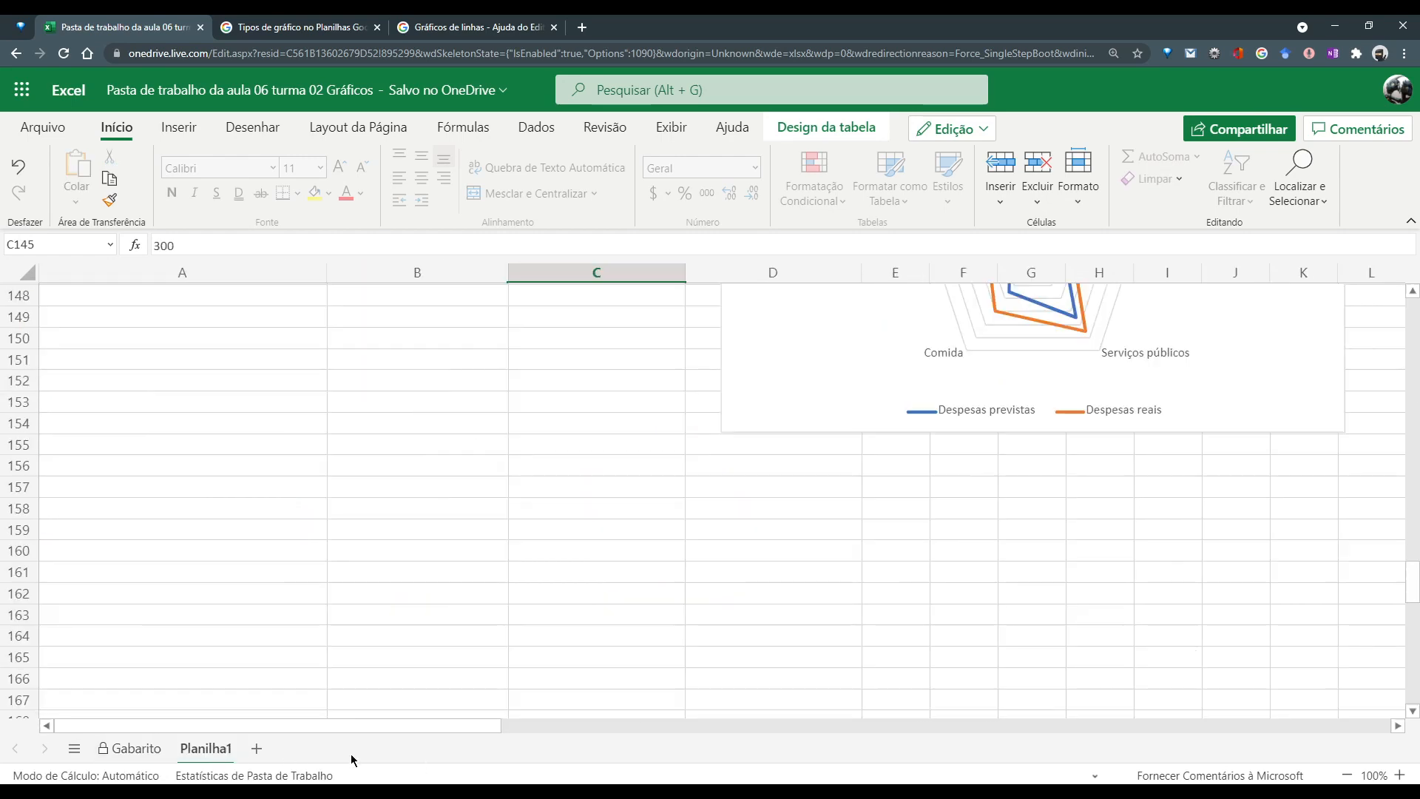